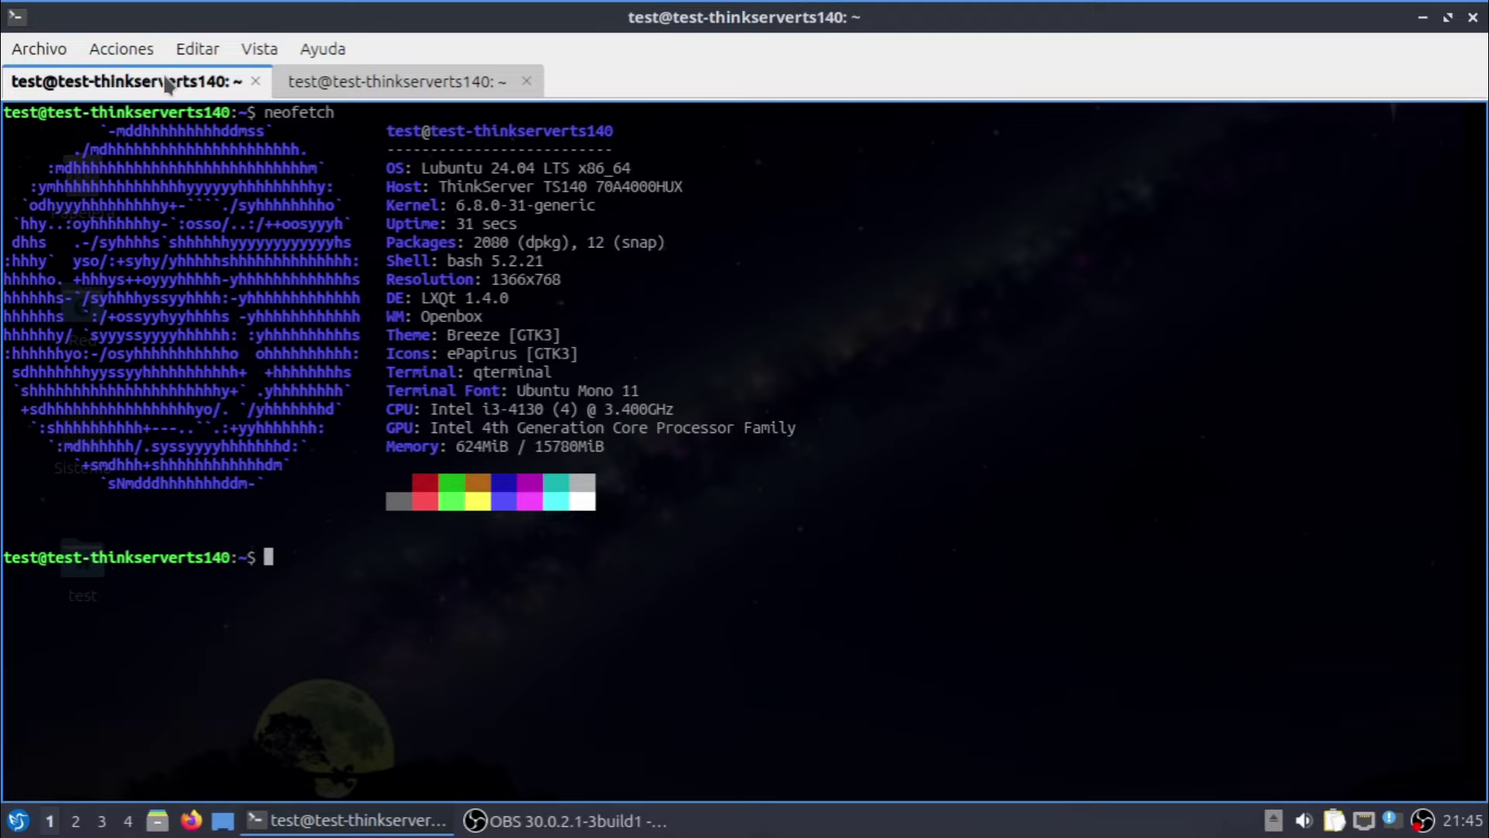
# Review the terminal's appearance preferences, including its transparency settings, and view the system monitor in the second terminal session
pyautogui.rightClick(1163, 243)
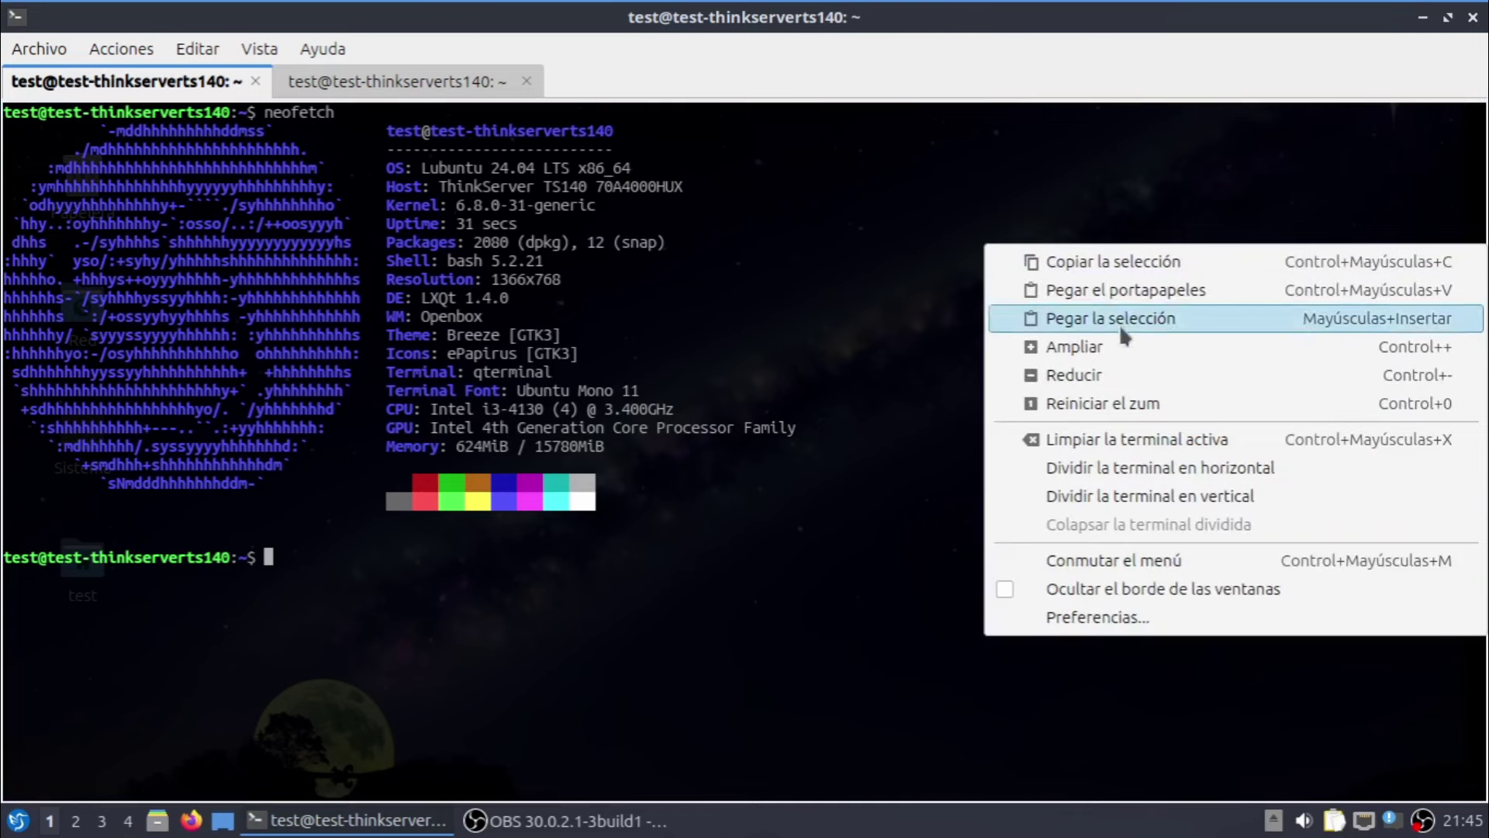
pyautogui.click(1081, 617)
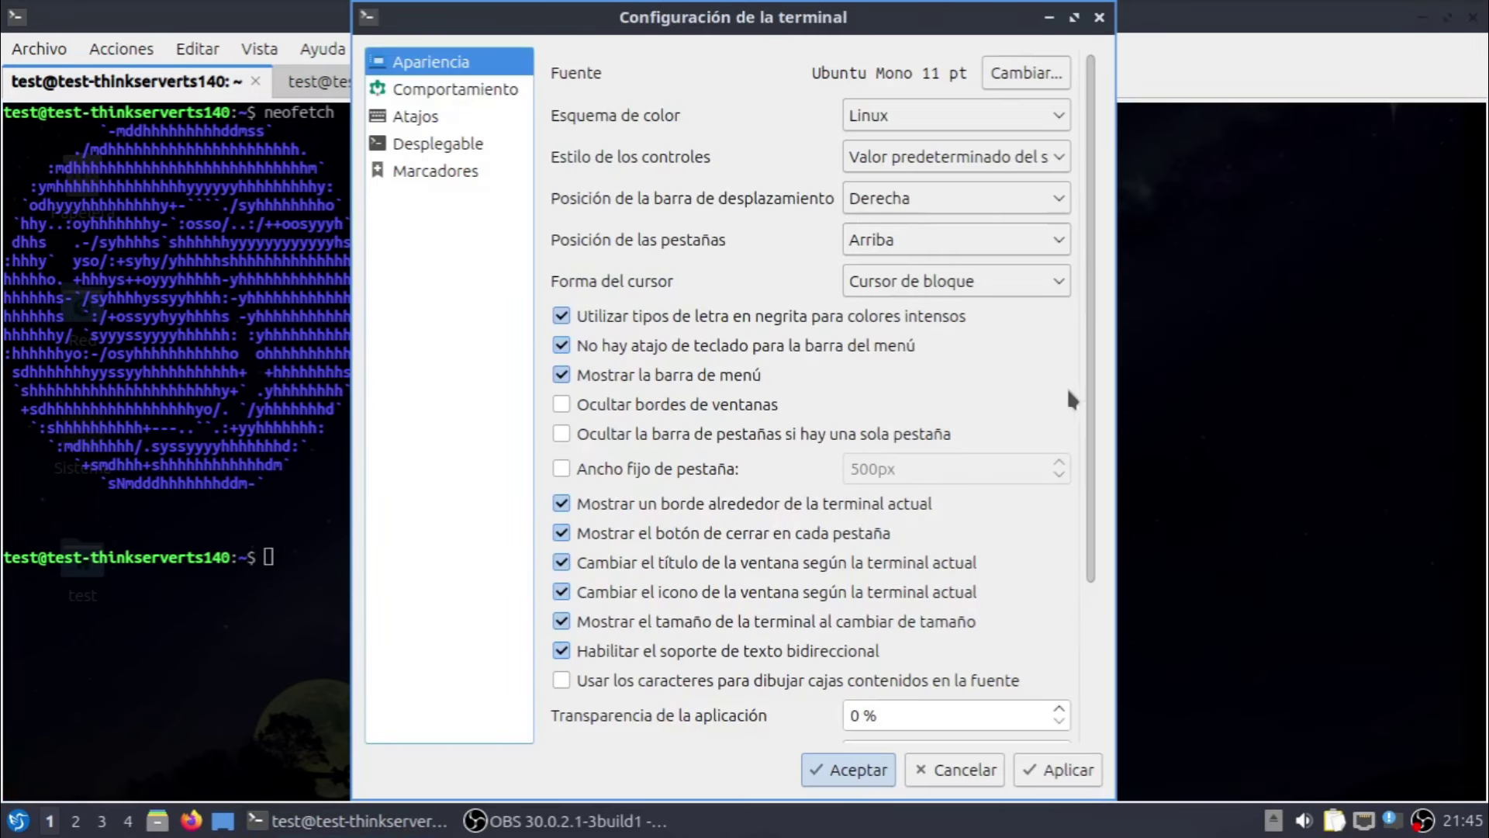
pyautogui.scroll(-5, 1092, 419)
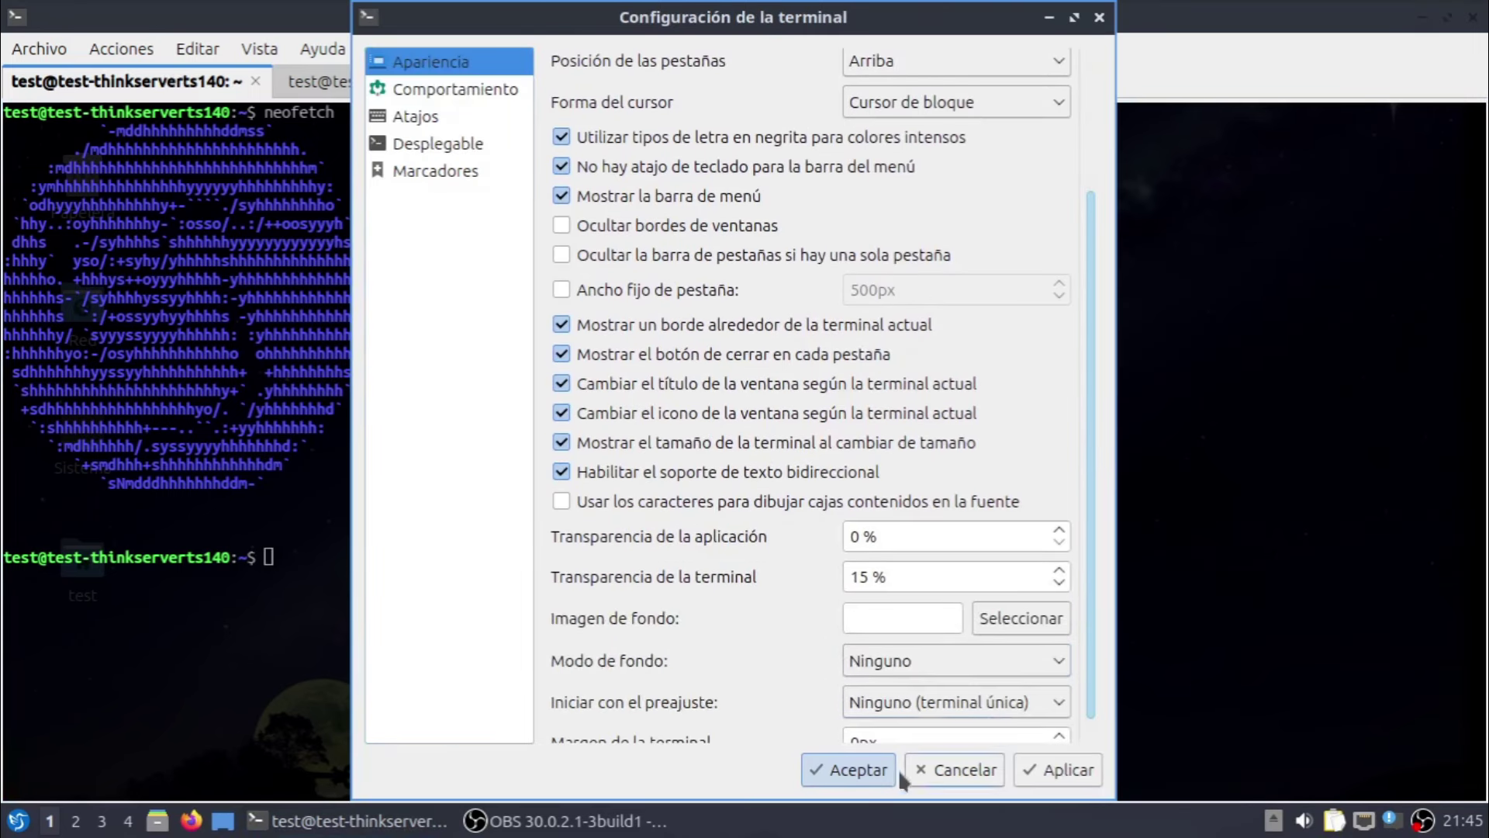
pyautogui.click(836, 768)
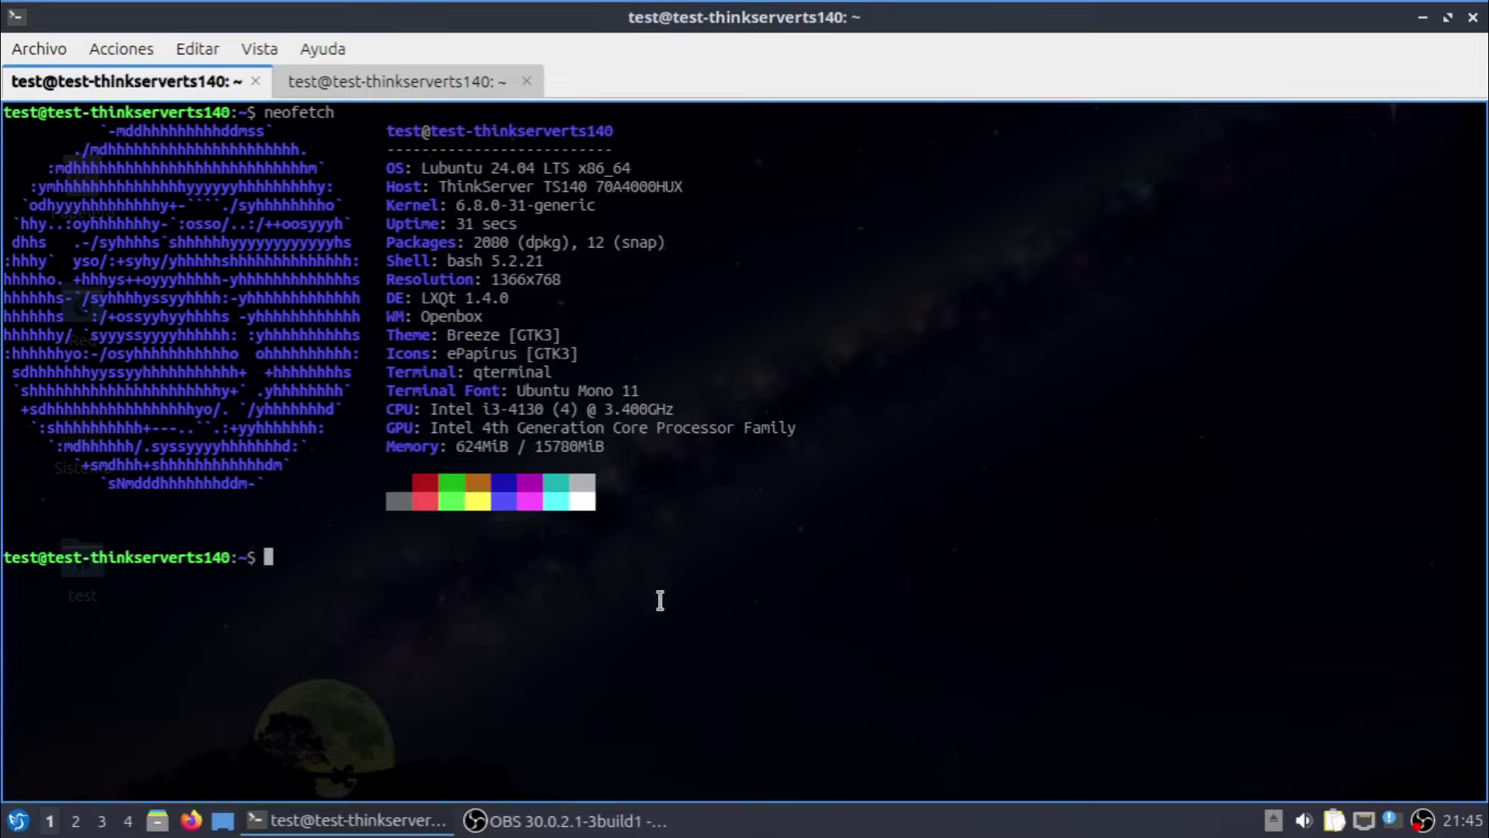
pyautogui.click(400, 89)
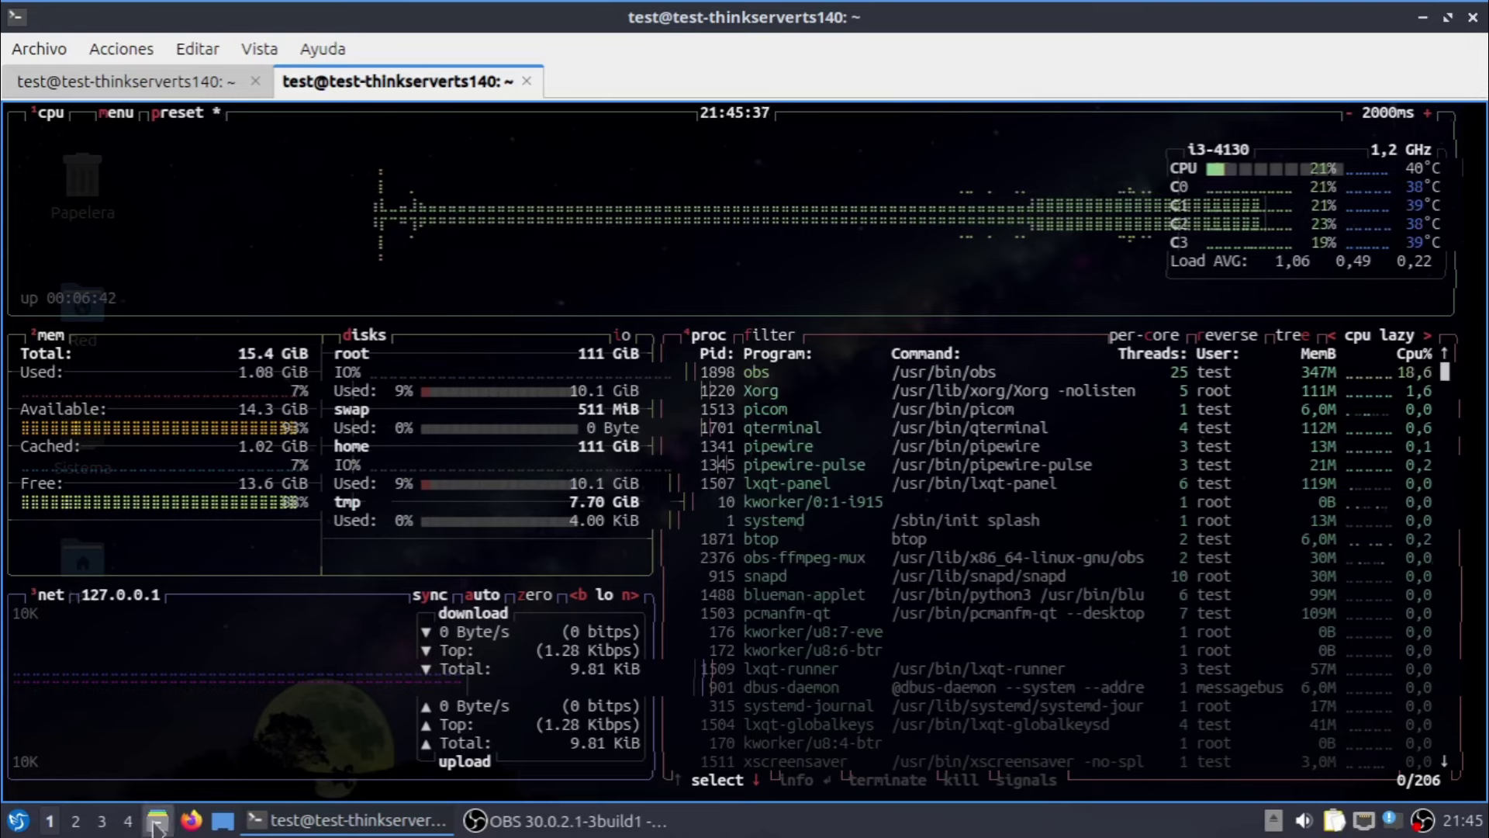
# Switch to desktop 3 and open the wallpaper settings in the desktop preferences
pyautogui.click(78, 822)
pyautogui.click(101, 821)
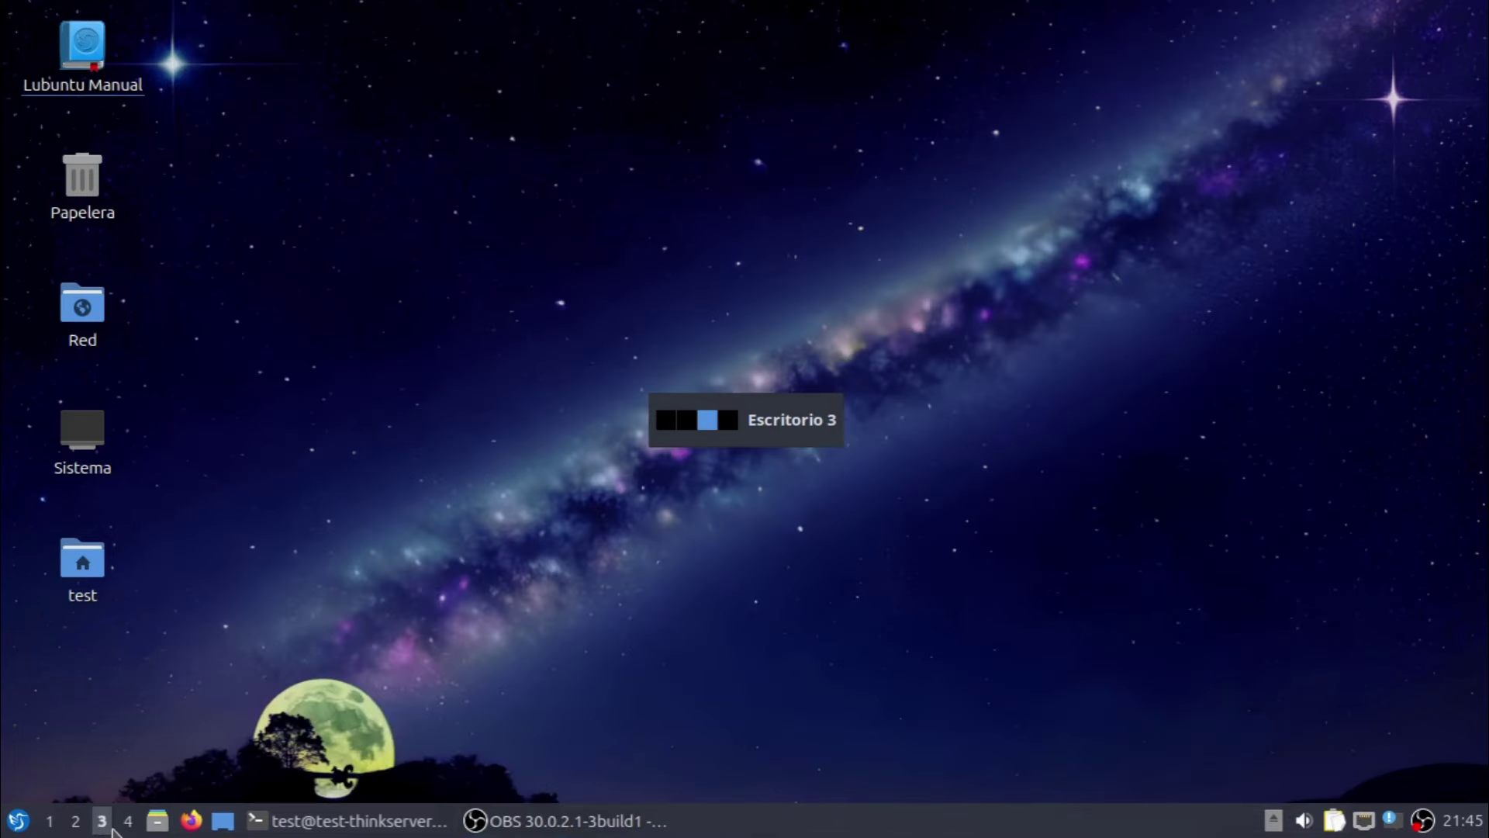
pyautogui.rightClick(436, 318)
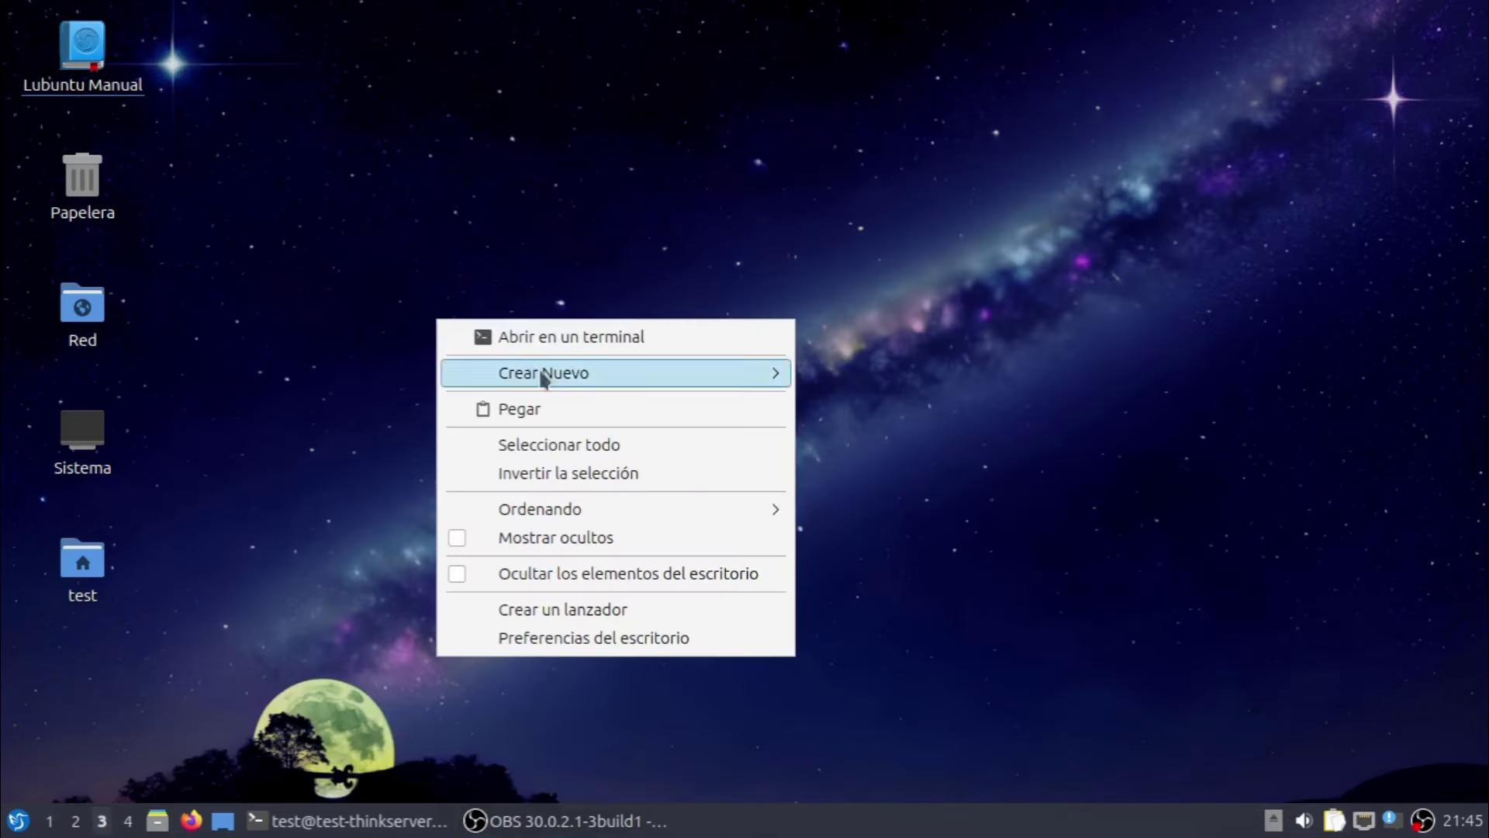
pyautogui.click(625, 635)
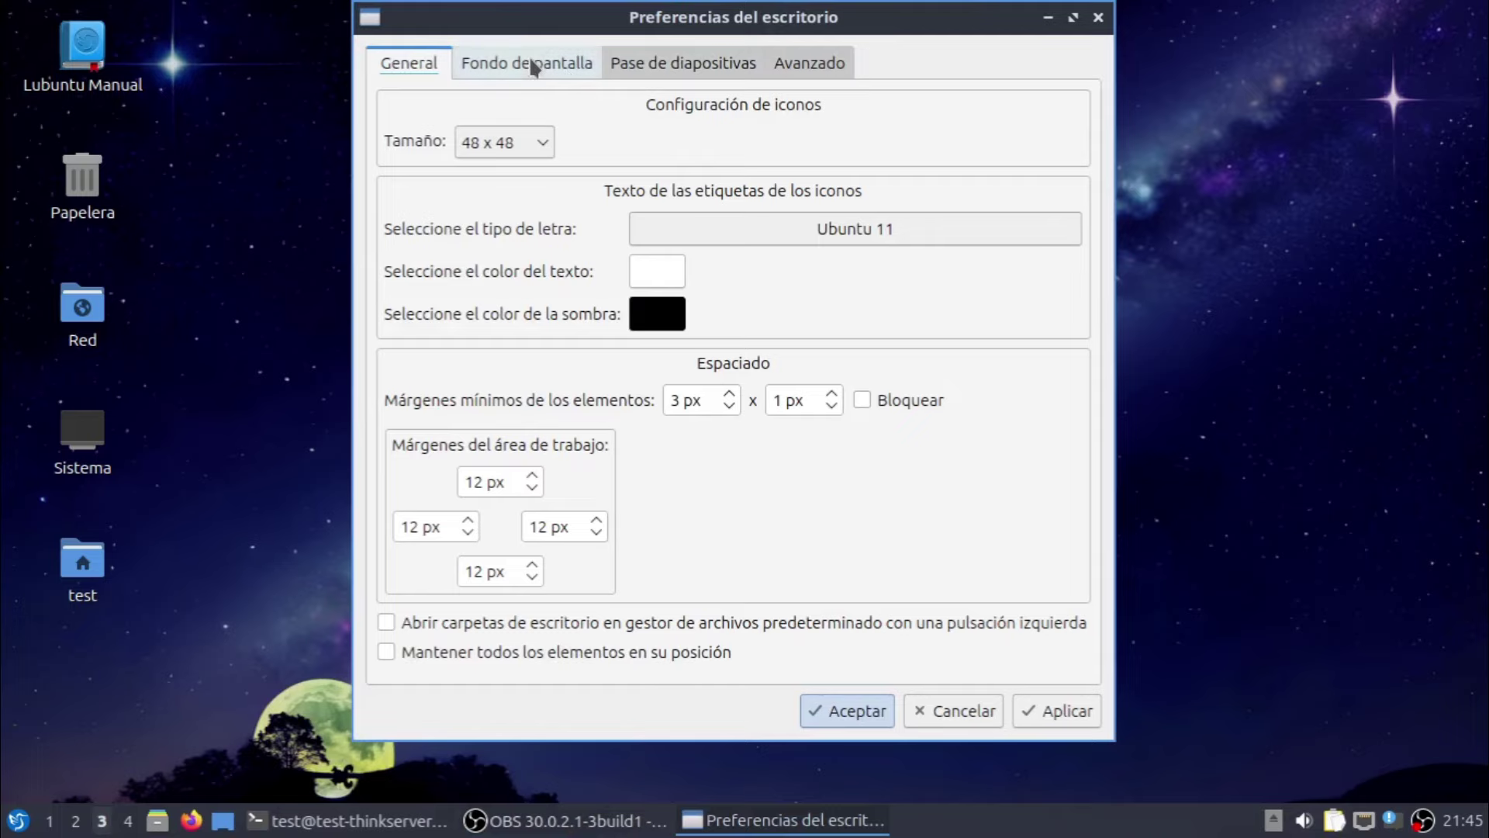
pyautogui.click(664, 66)
pyautogui.click(574, 65)
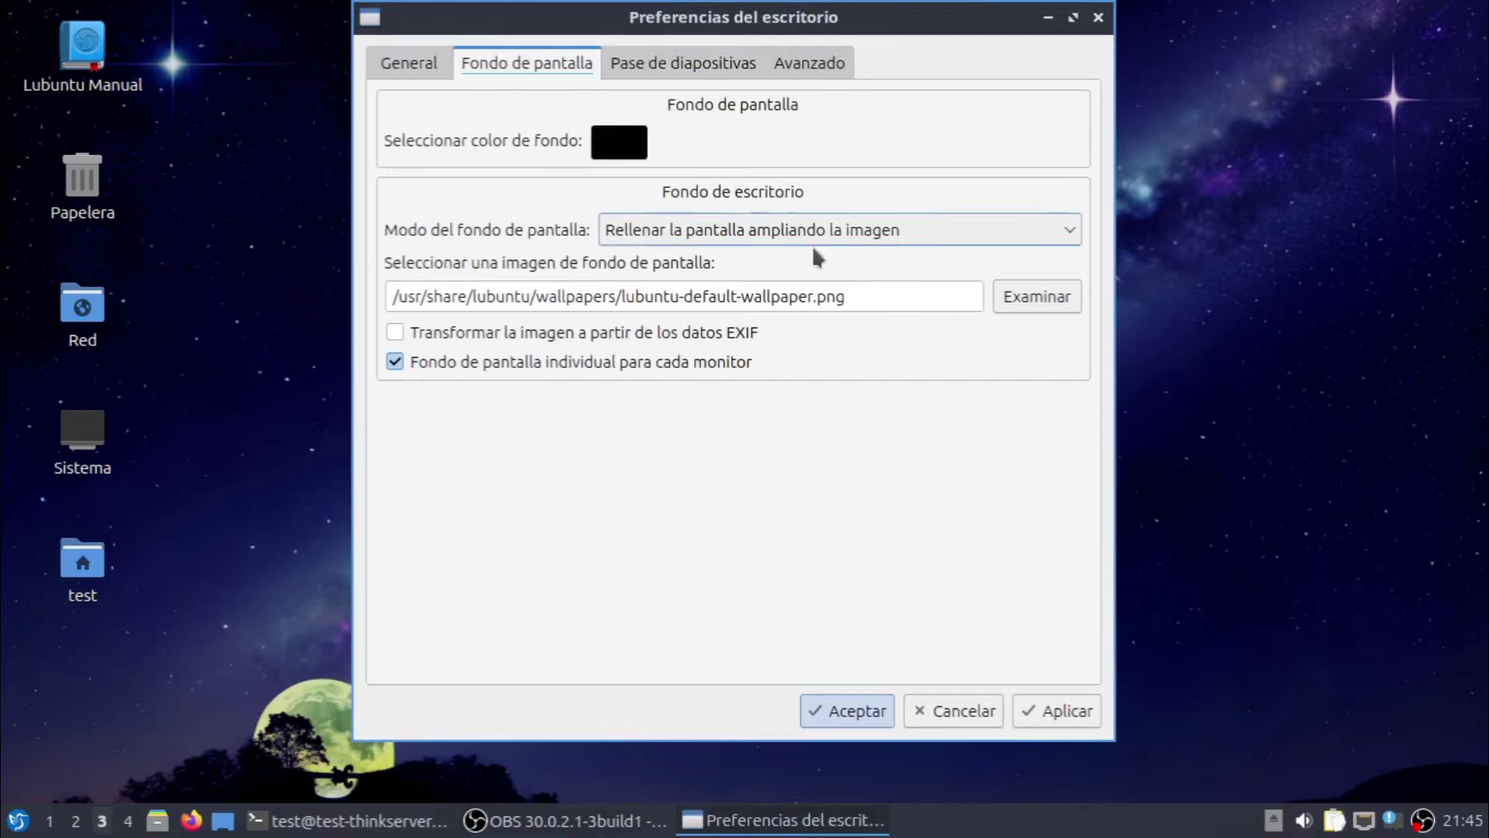
# Set demon-slayer-nezuko-black-pink-desktop-wallpaper.jpg from the home Imágenes folder as the desktop wallpaper and apply it
pyautogui.click(1067, 293)
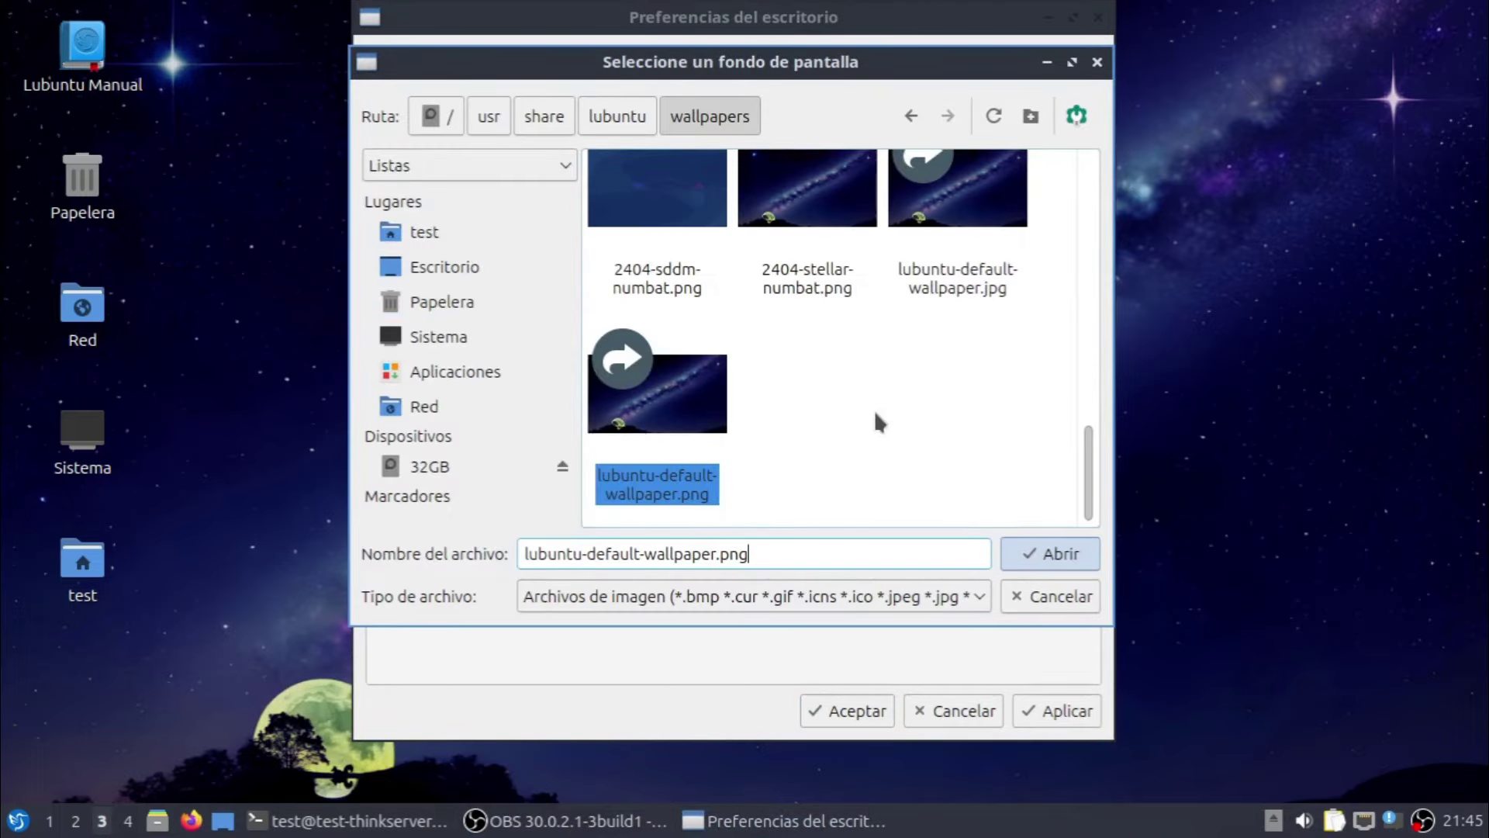
pyautogui.click(429, 234)
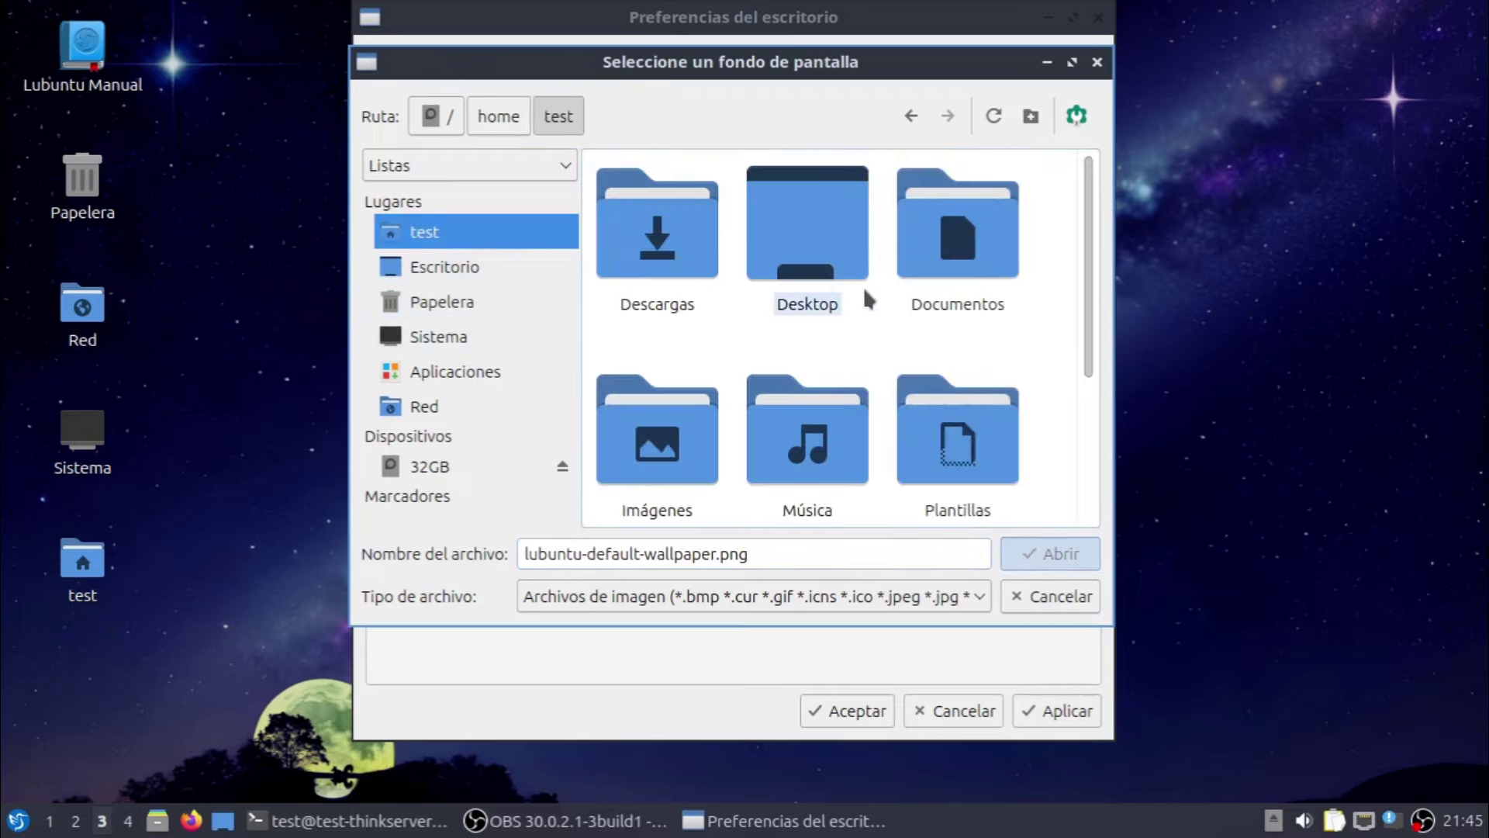
pyautogui.doubleClick(681, 415)
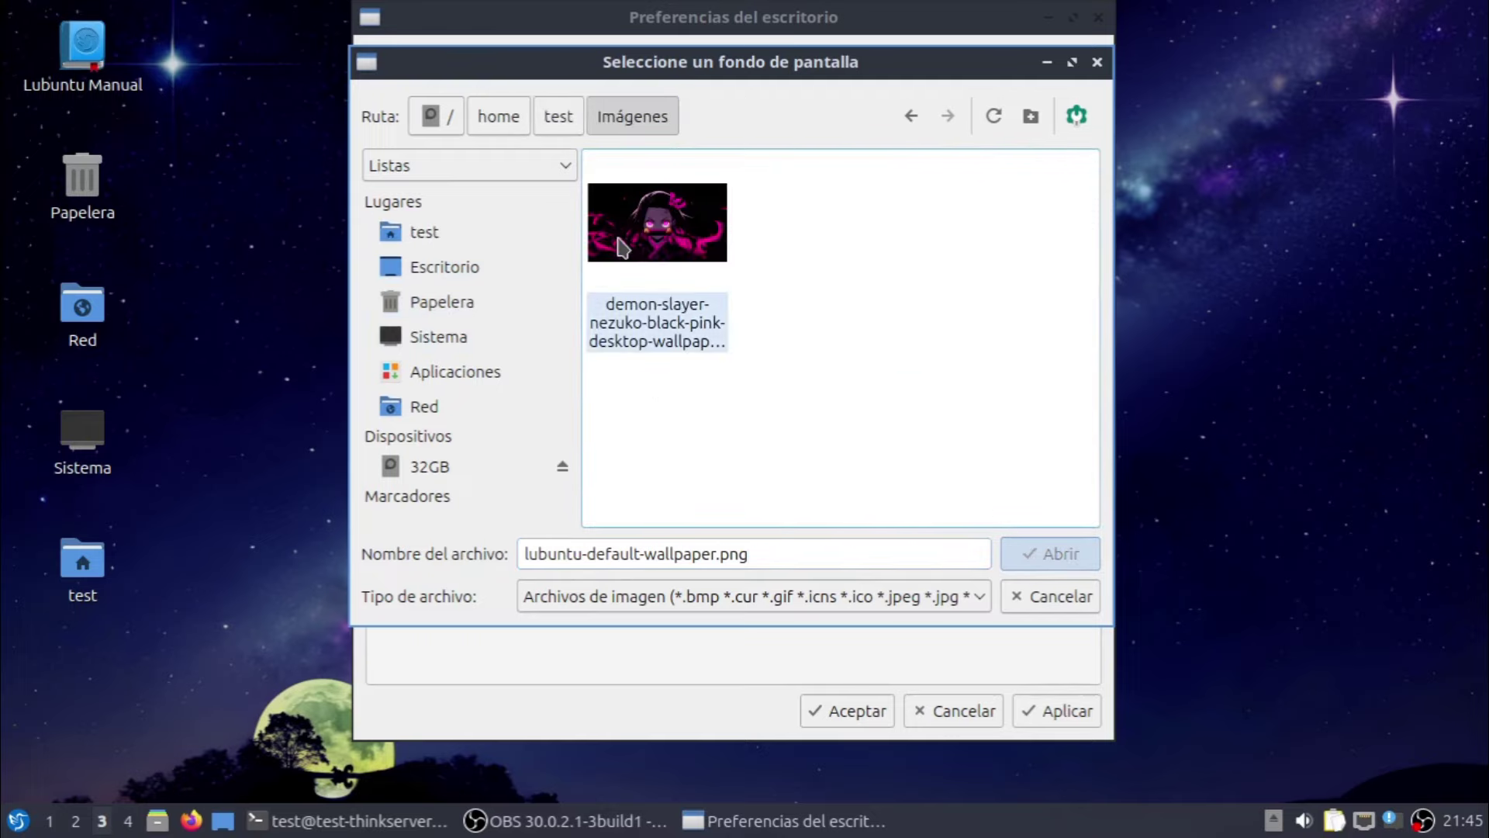
pyautogui.click(615, 310)
pyautogui.click(1035, 549)
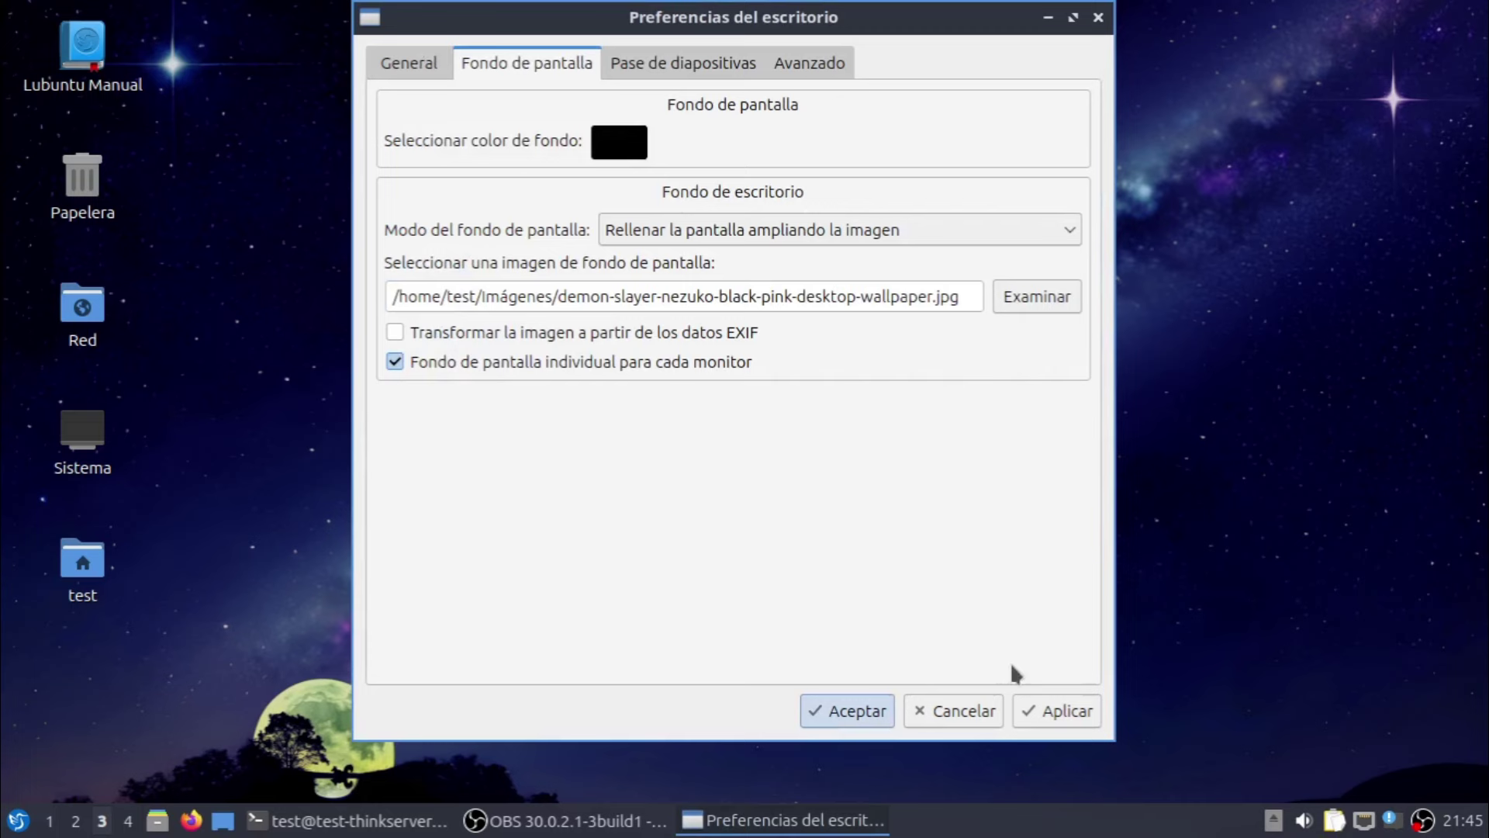
pyautogui.click(1052, 722)
pyautogui.click(854, 709)
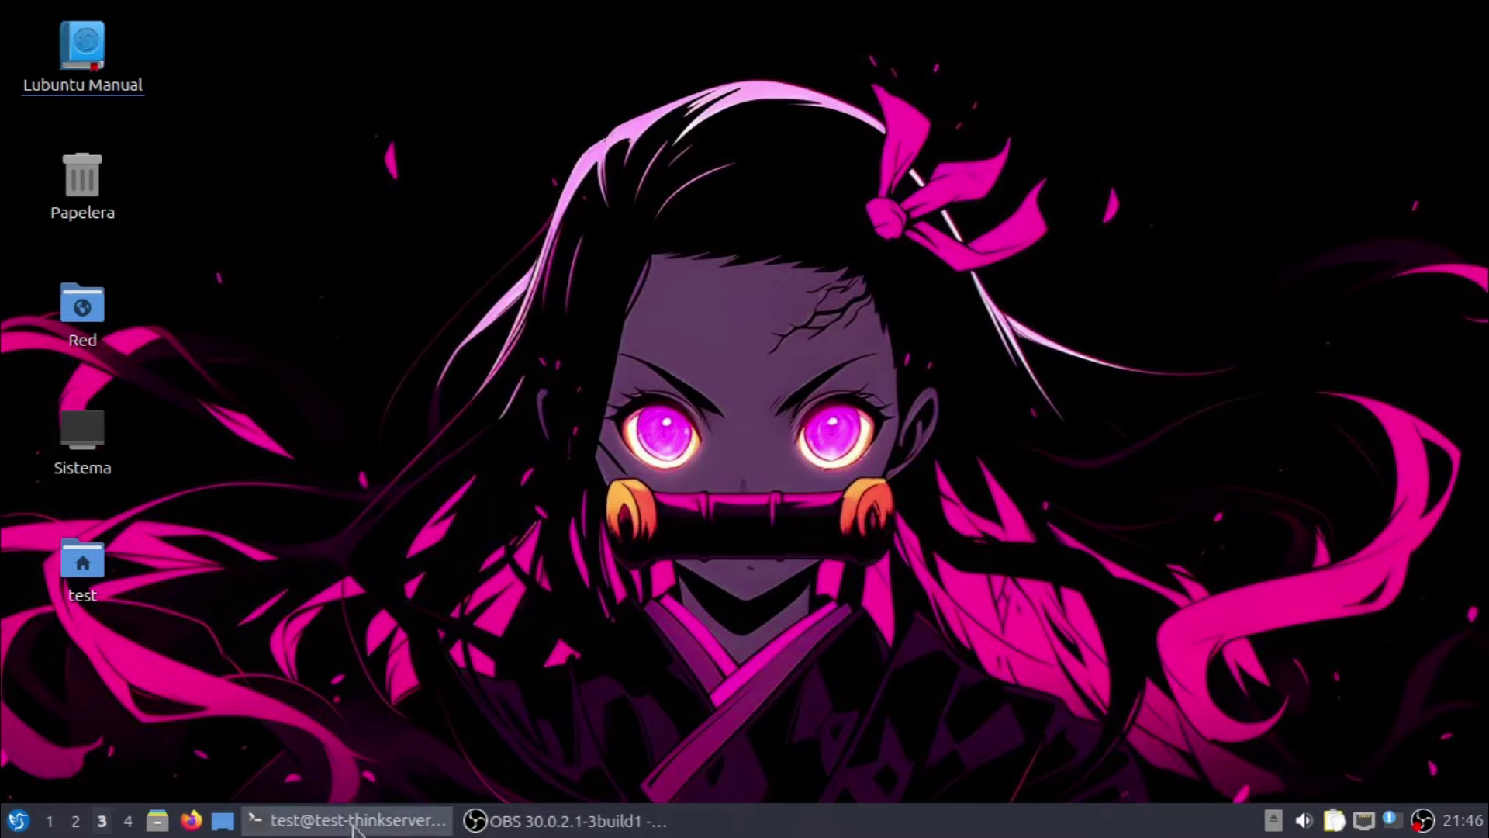
# Review the general, wallpaper and slideshow options in the desktop preferences without changing anything
pyautogui.rightClick(404, 425)
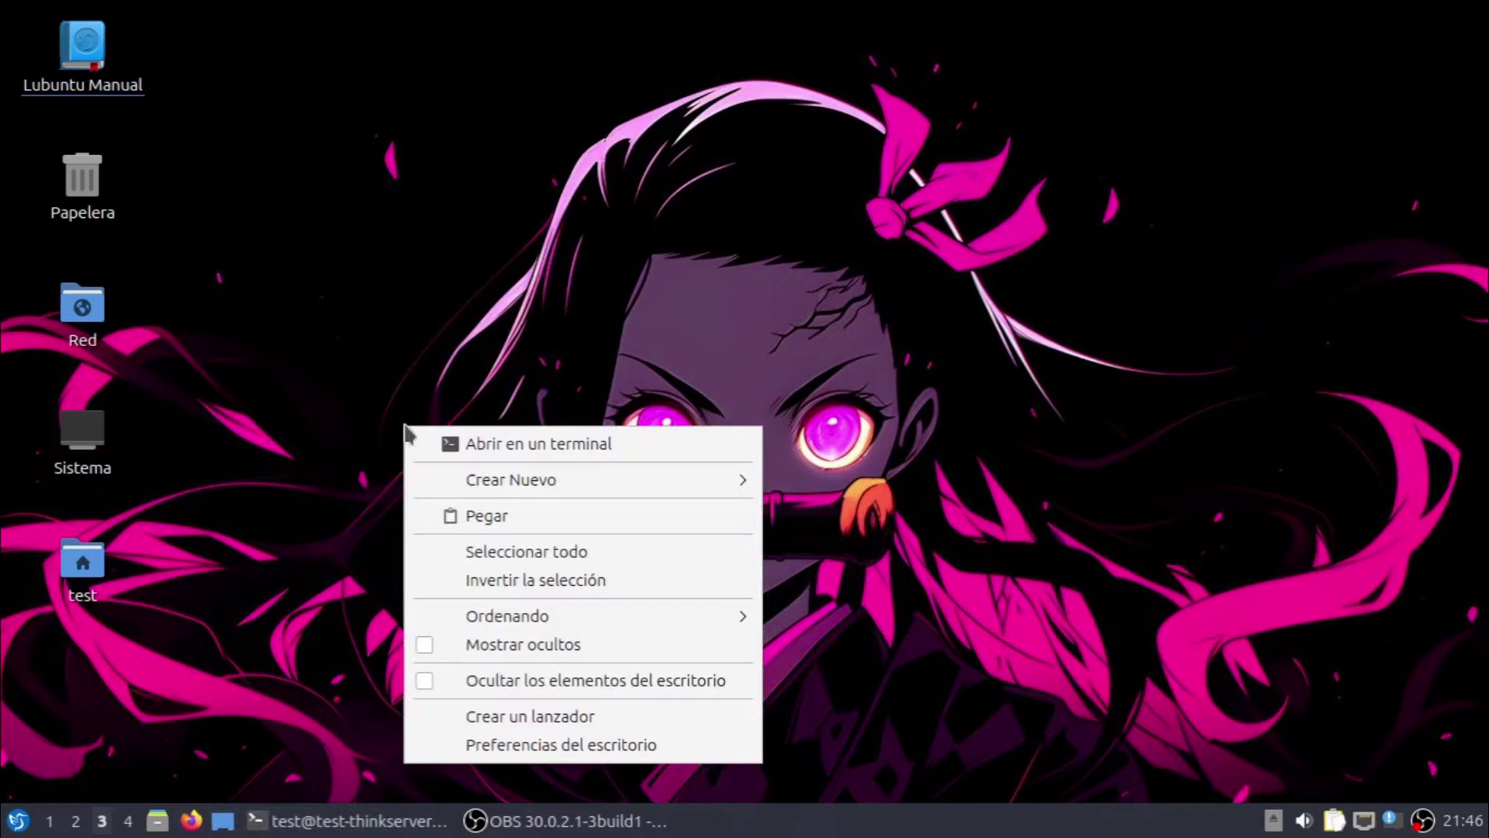
pyautogui.click(573, 746)
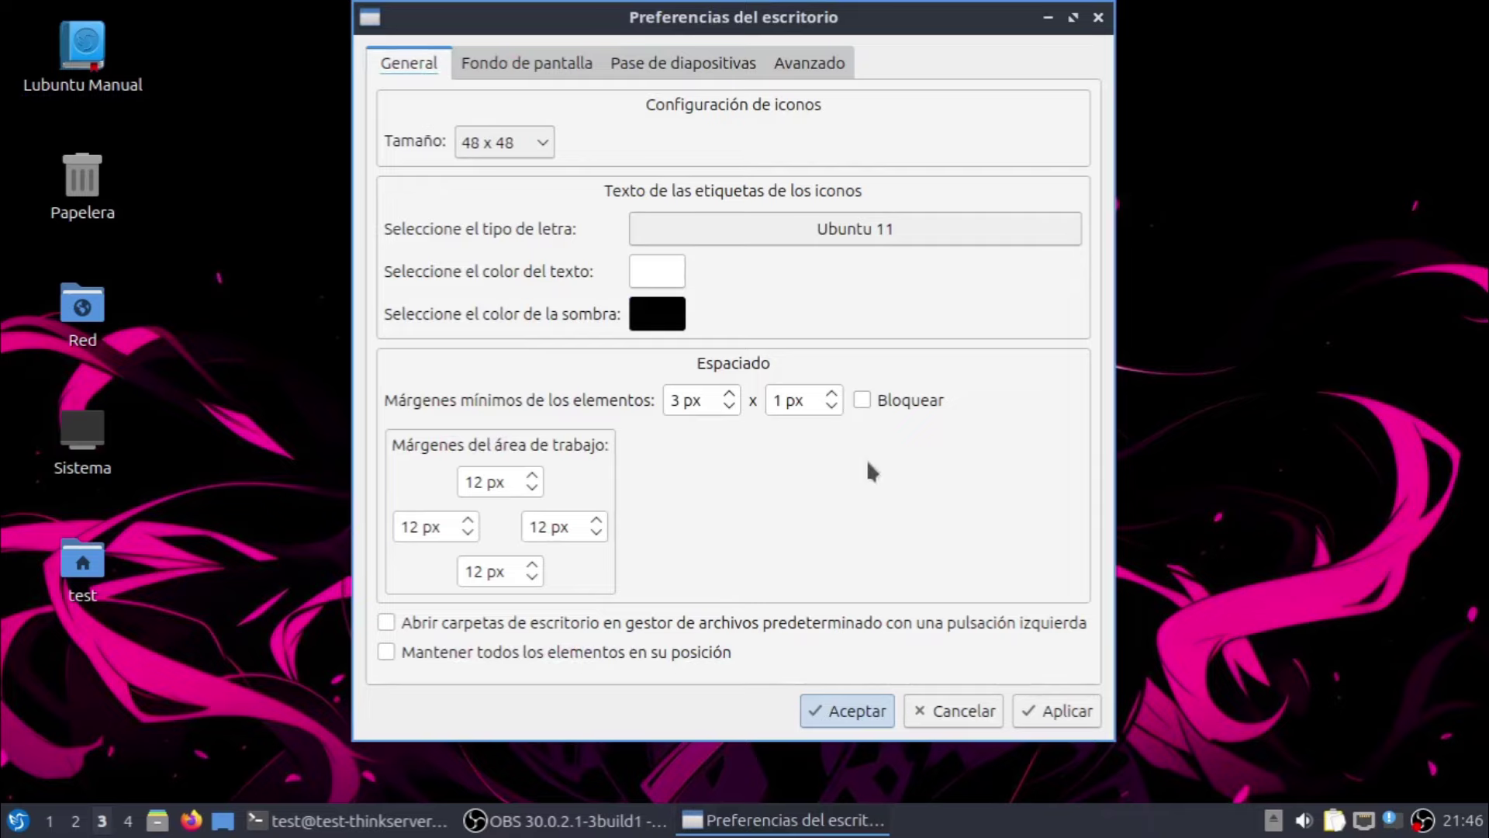
pyautogui.click(586, 62)
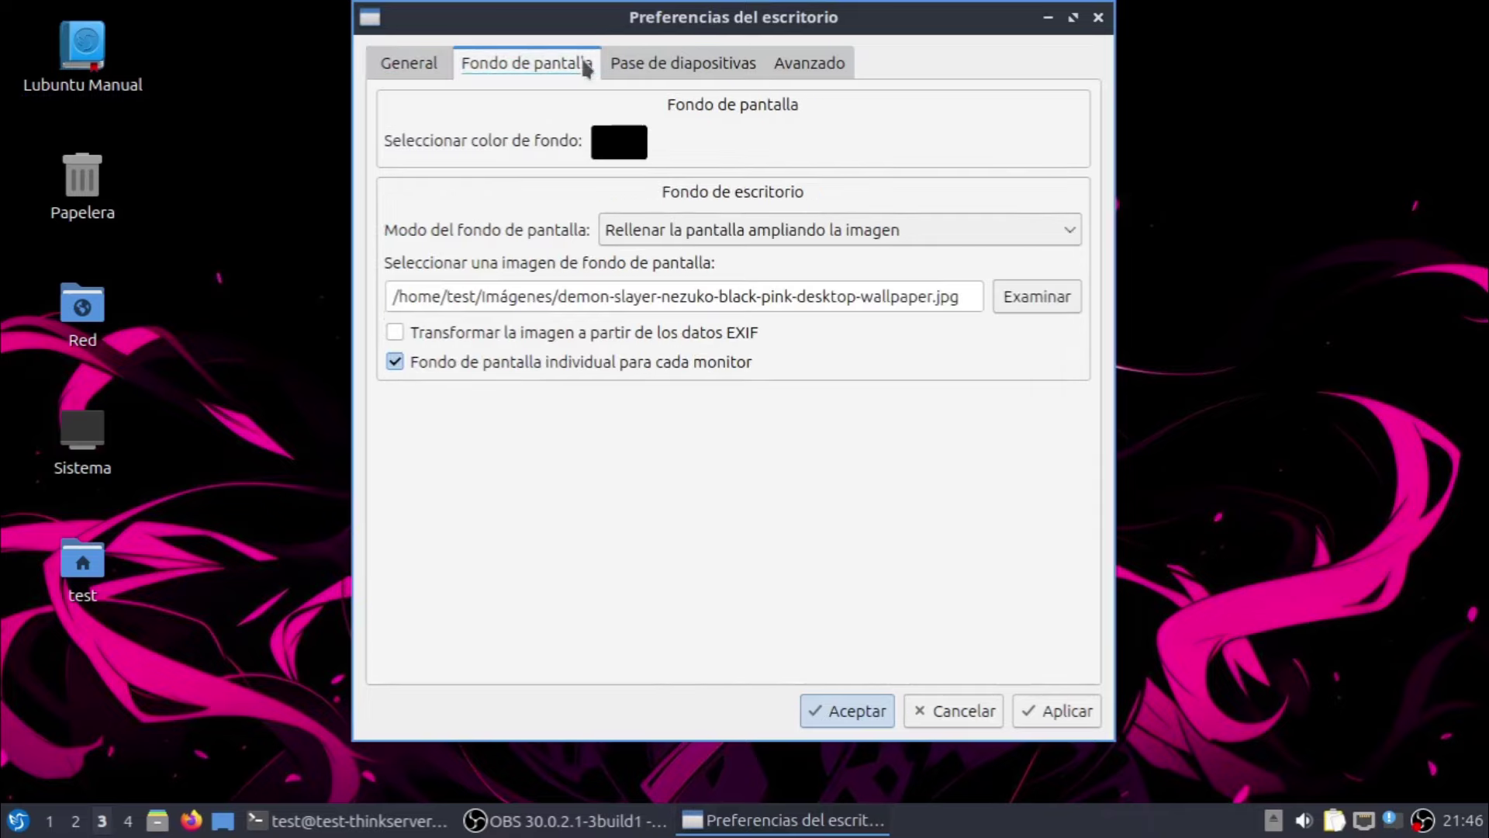
pyautogui.click(683, 61)
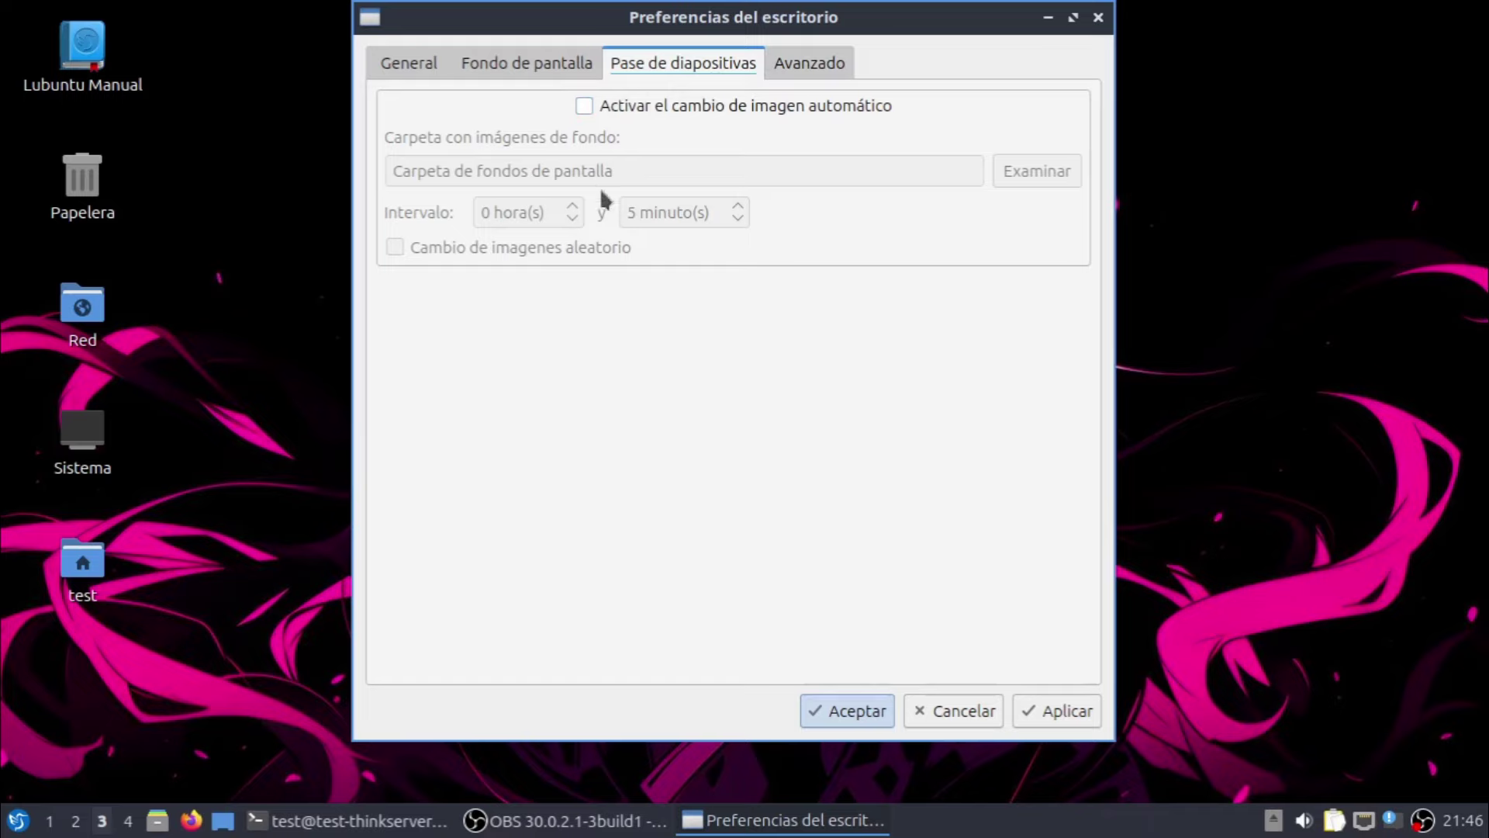
pyautogui.click(940, 710)
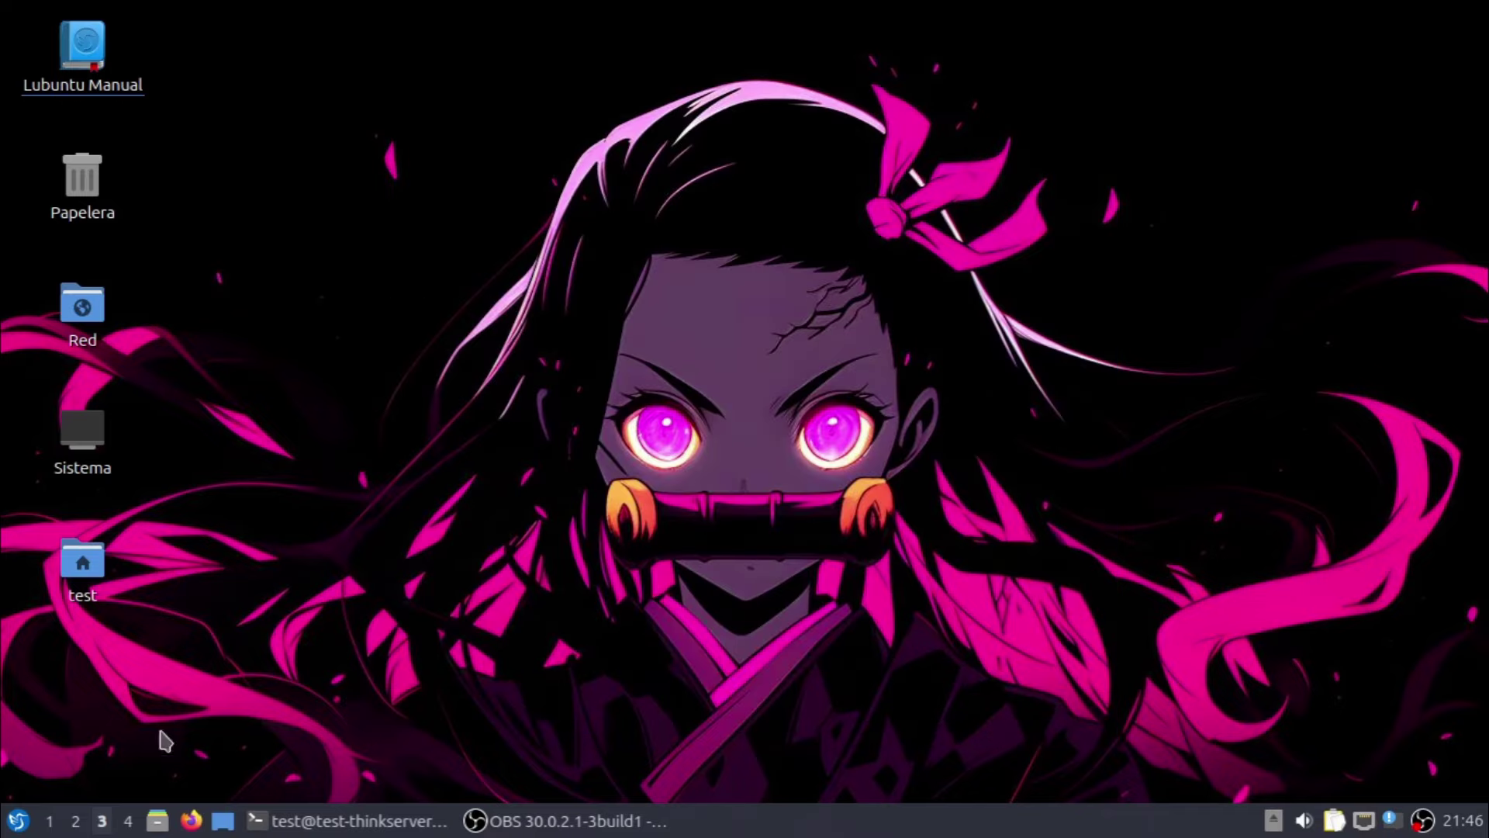
# Launch nobleNote with /home/test/nobleNote as its notes directory and enlarge its window
pyautogui.click(17, 821)
pyautogui.moveTo(96, 464)
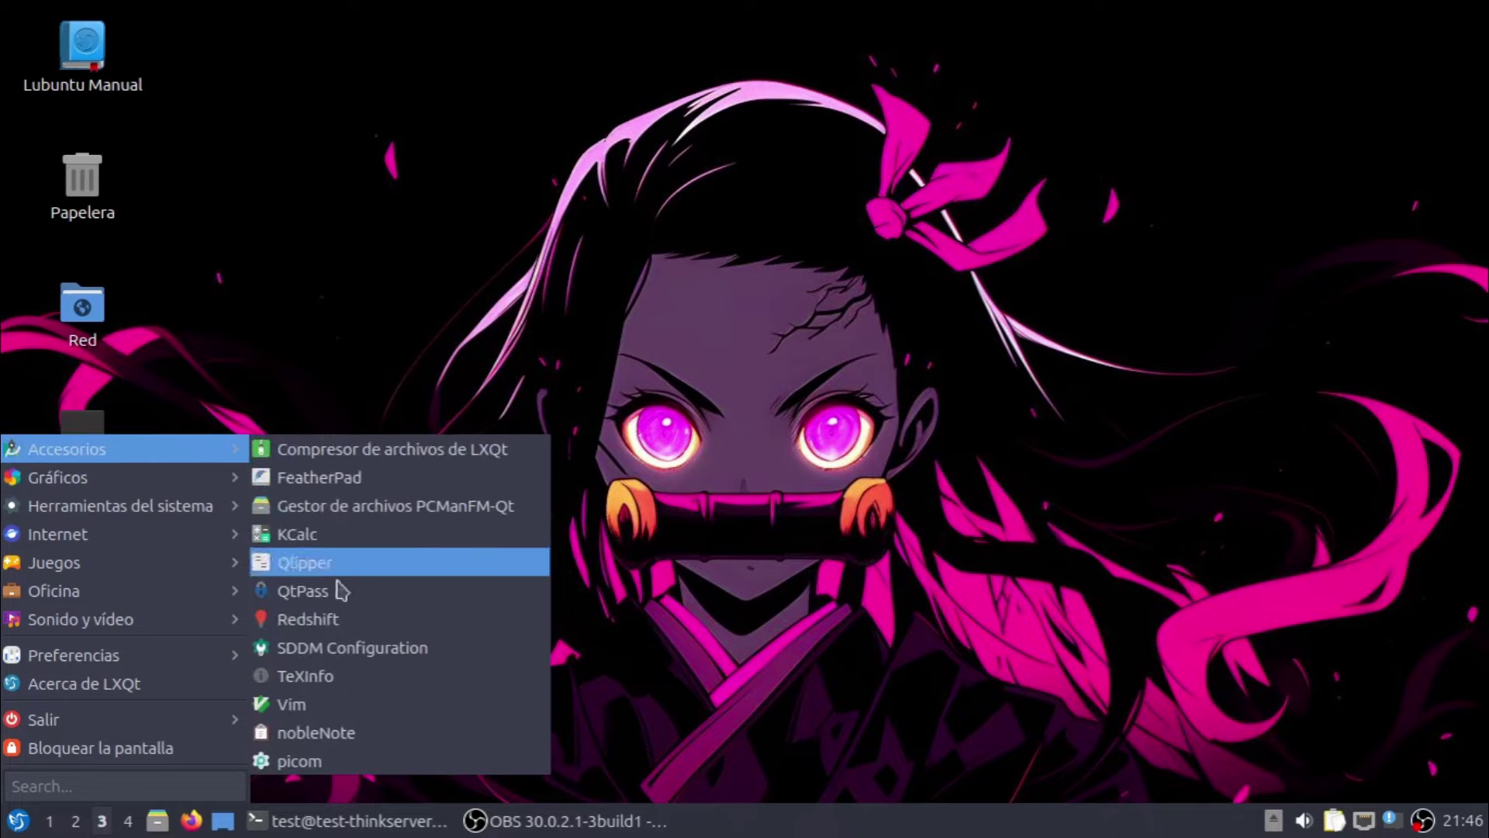
pyautogui.click(339, 733)
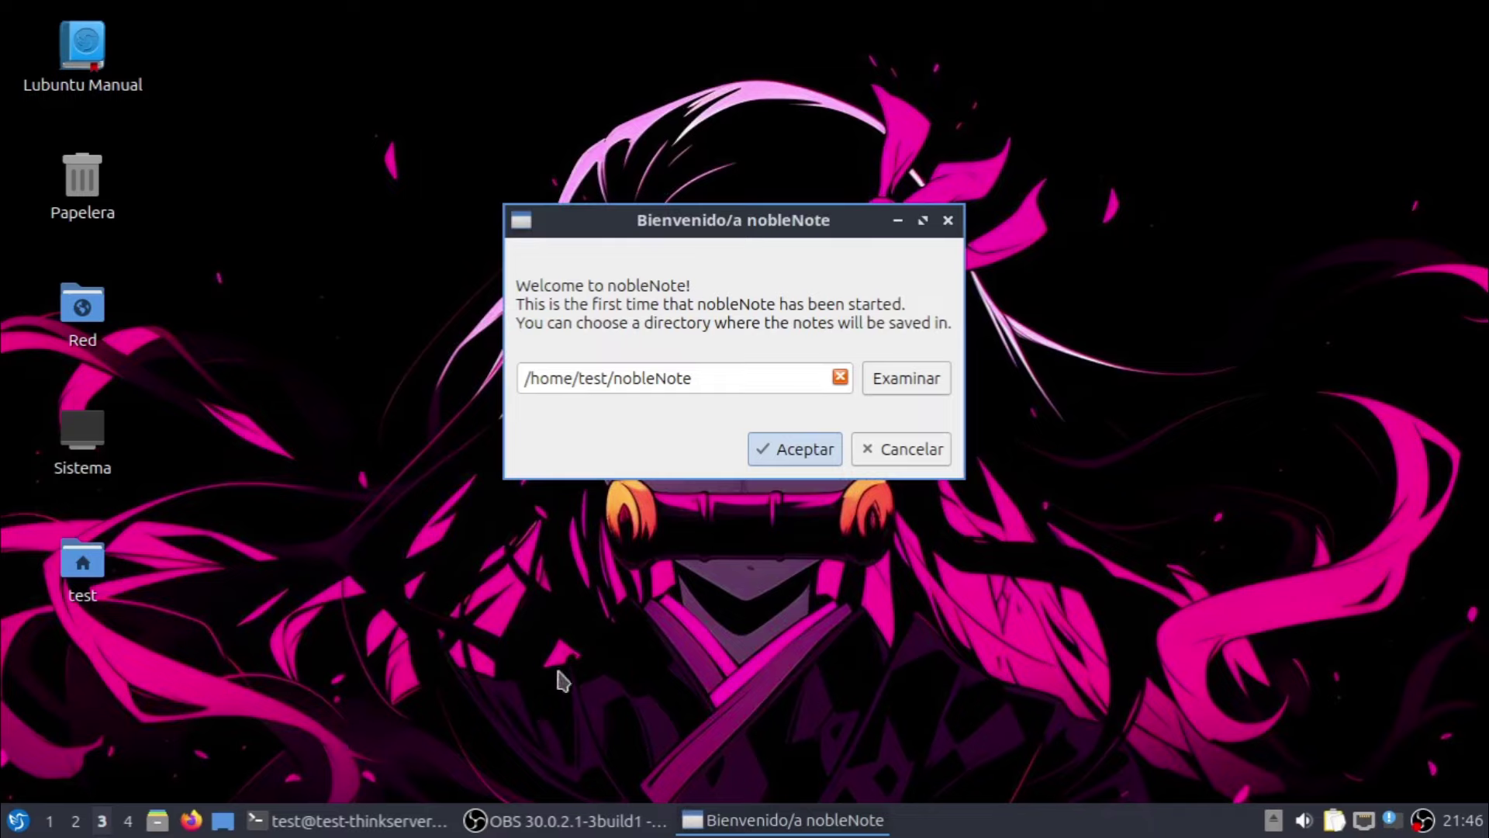
pyautogui.click(780, 448)
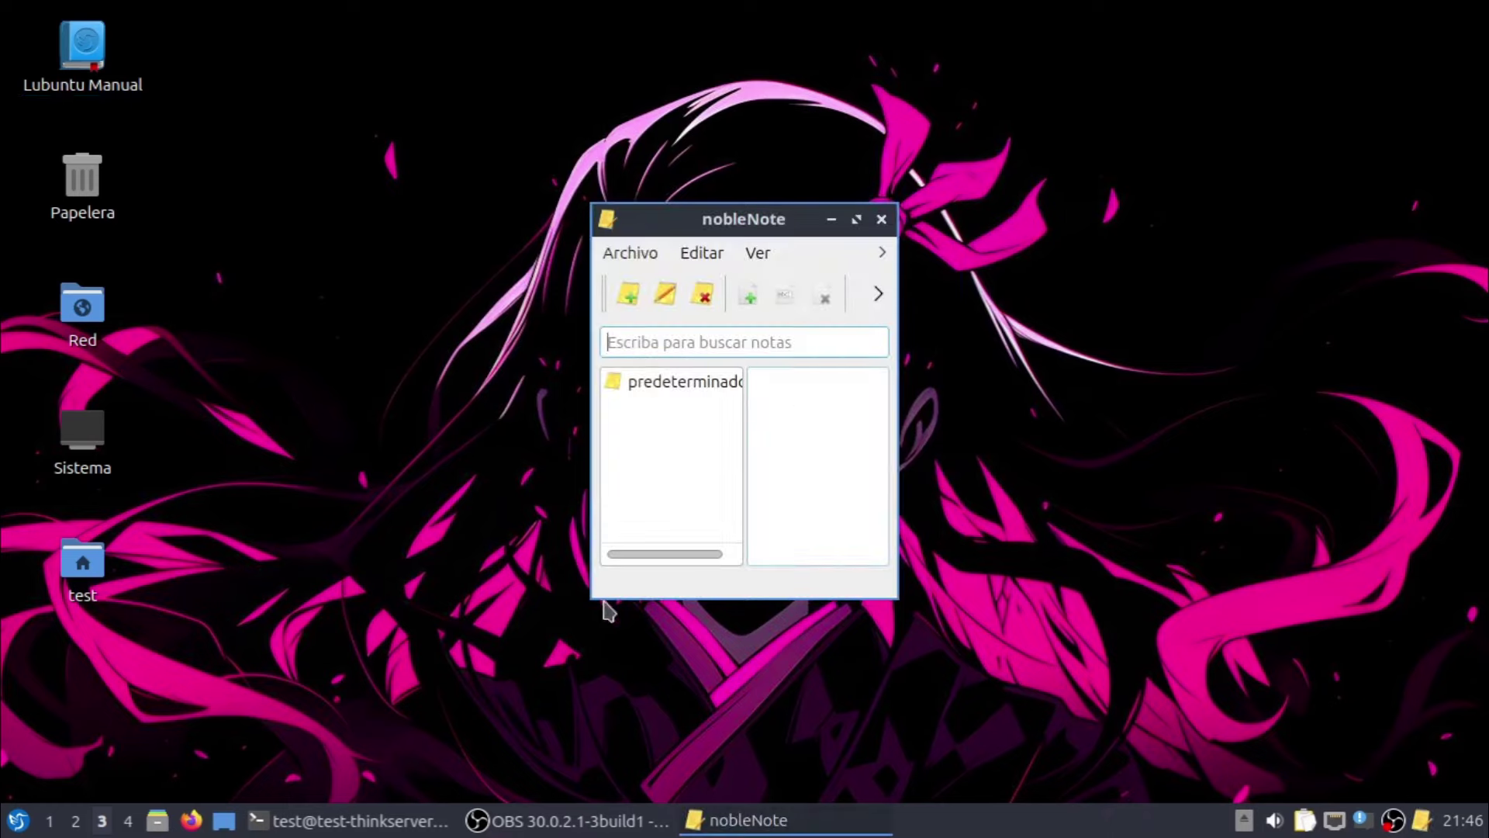
pyautogui.moveTo(589, 606); pyautogui.dragTo(252, 719)
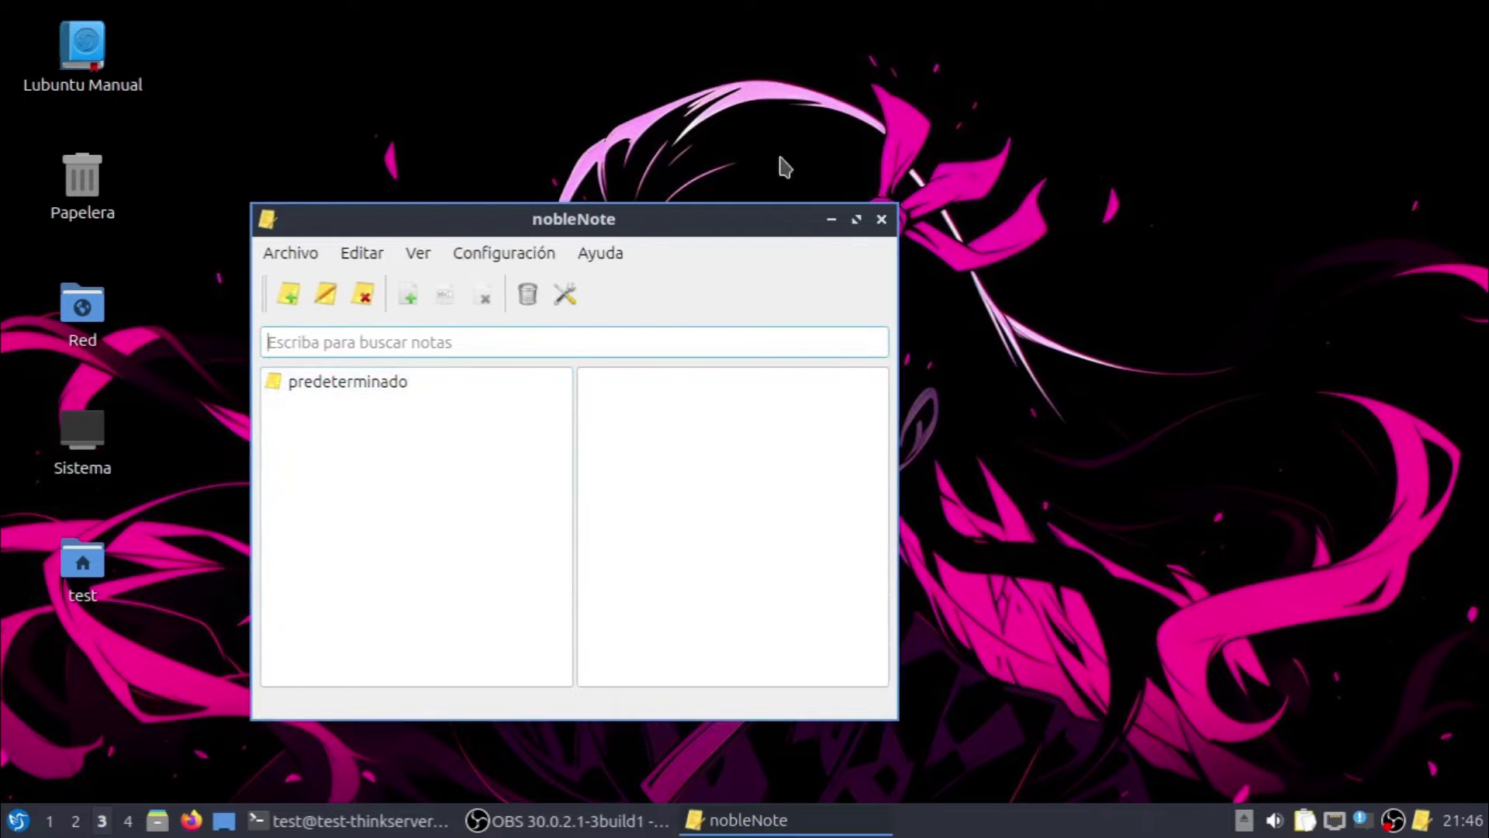
# Create a second notebook with the default name and switch between it and the predeterminado notebook
pyautogui.click(380, 387)
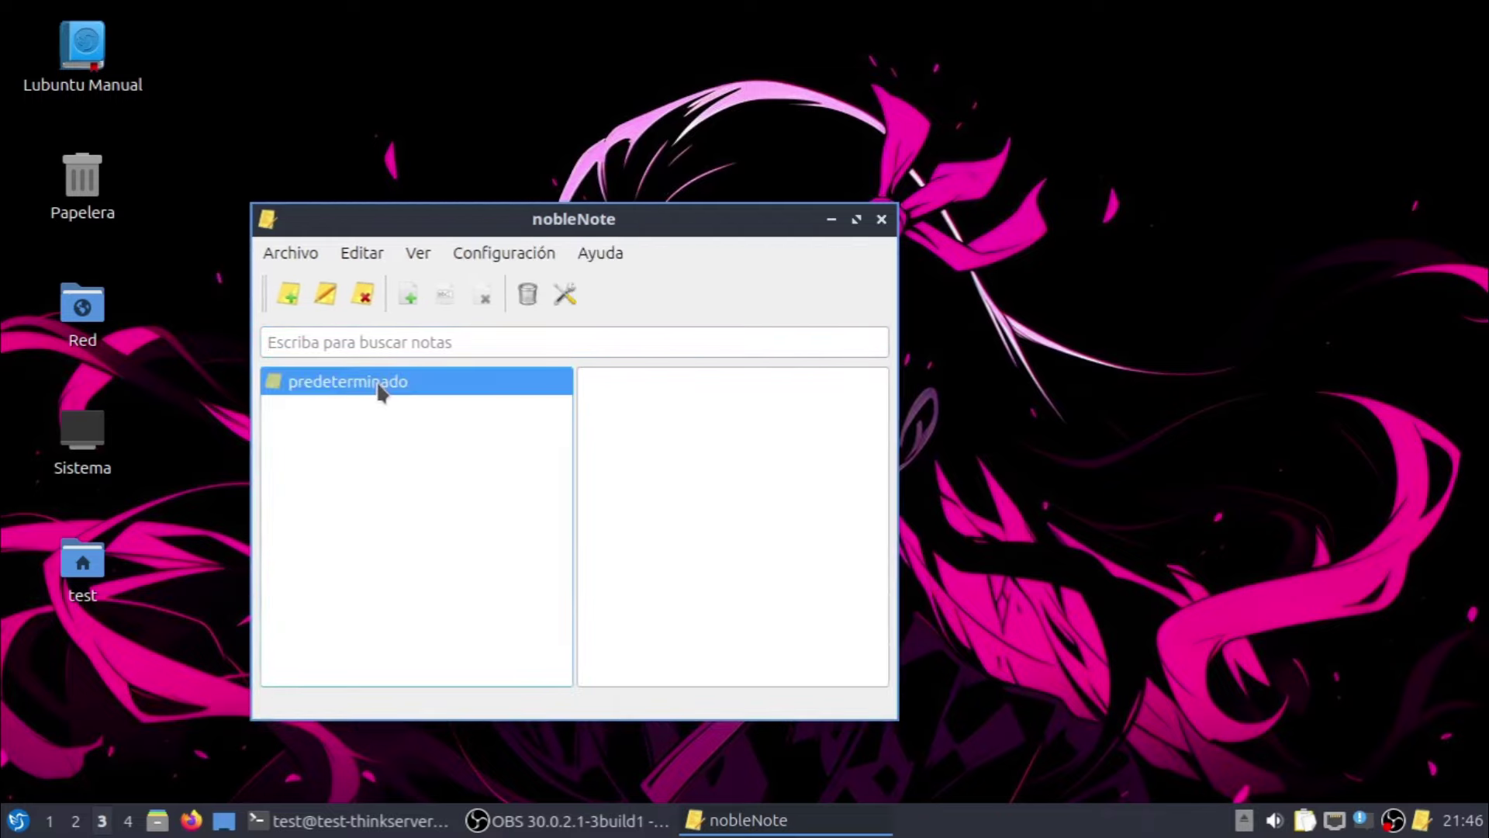
pyautogui.click(286, 296)
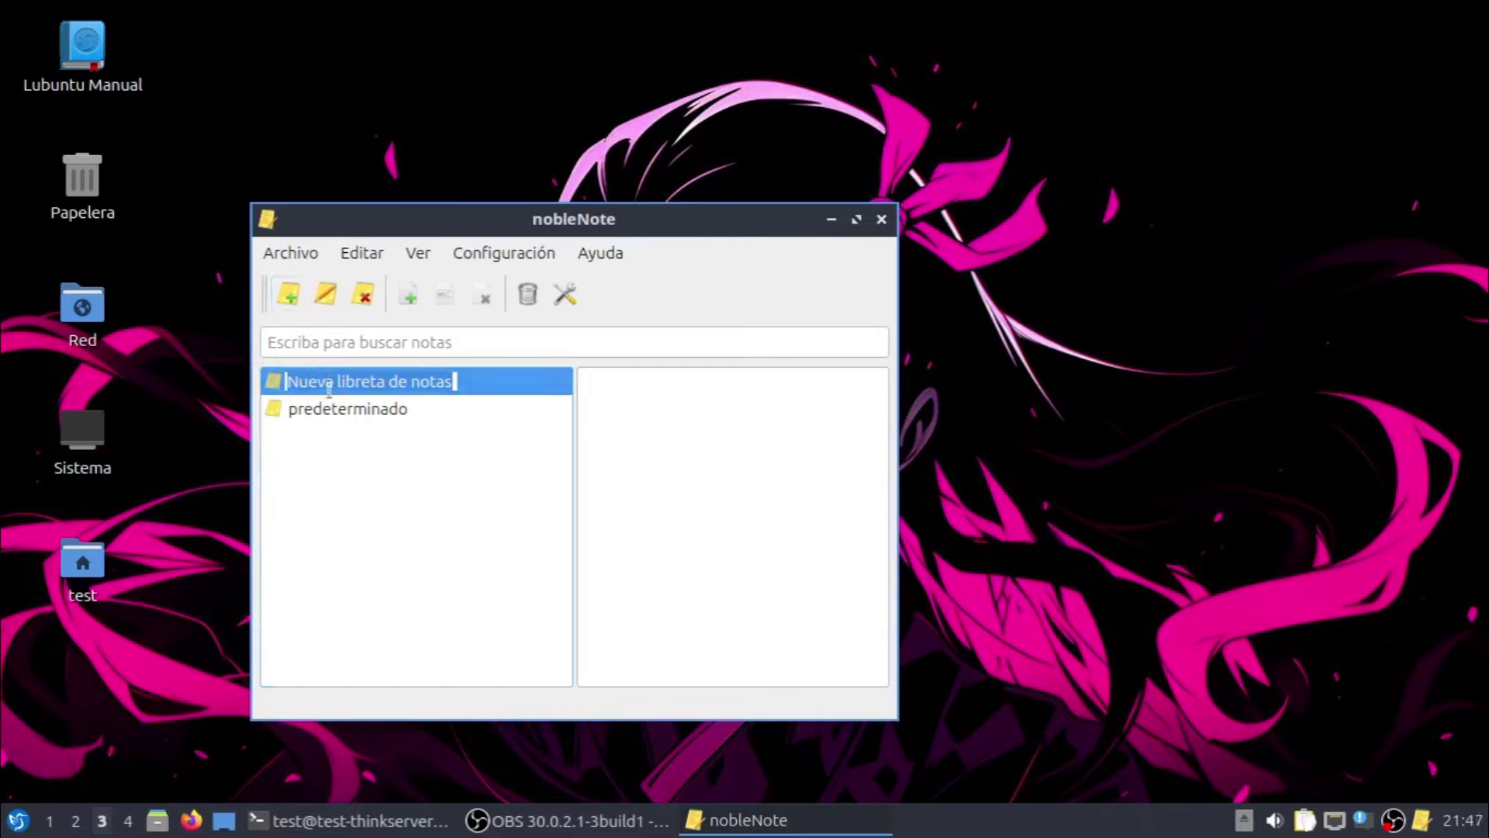
pyautogui.click(342, 415)
pyautogui.click(342, 389)
pyautogui.click(342, 400)
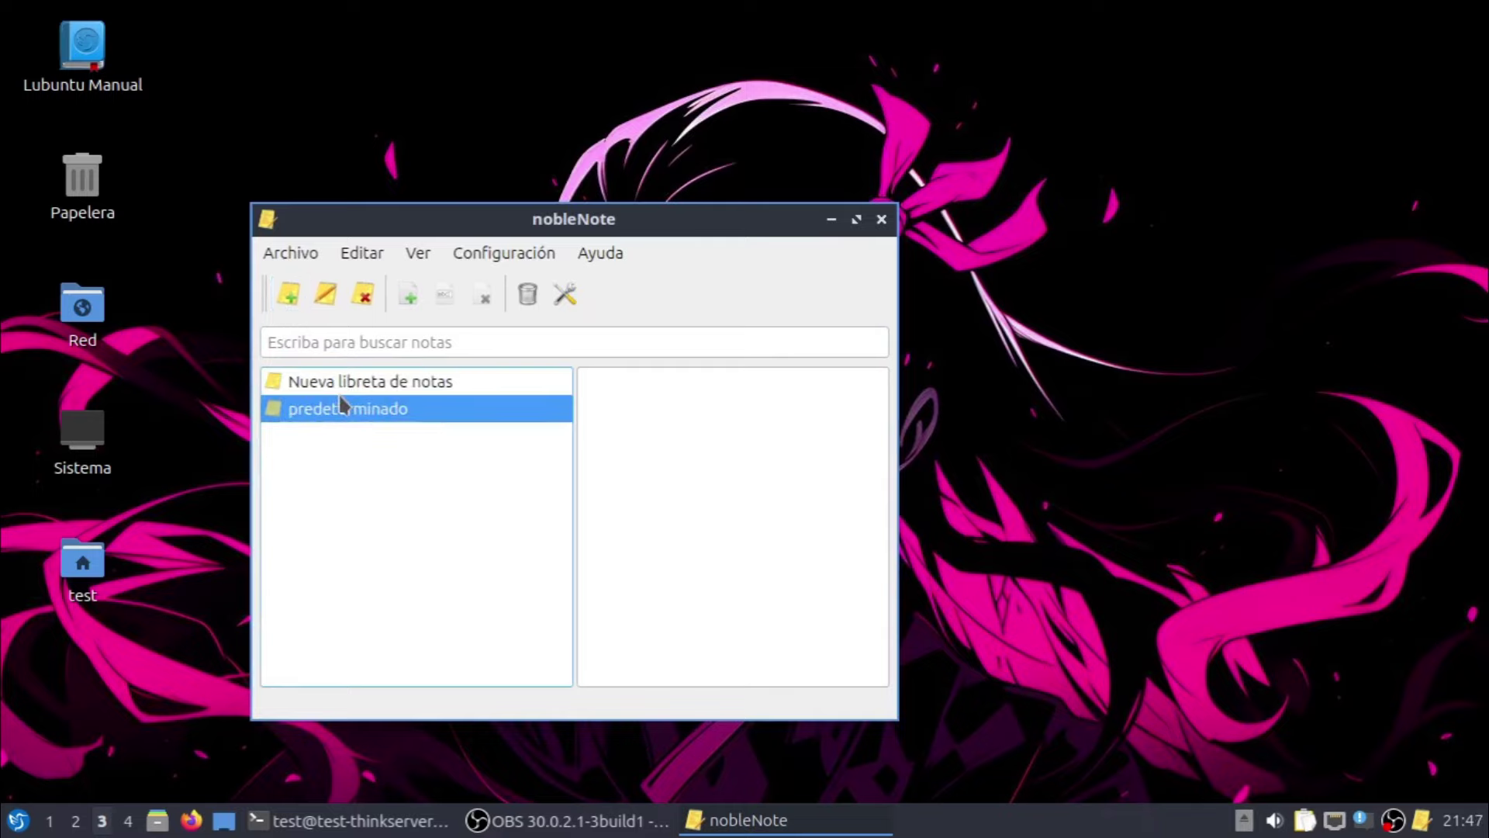
pyautogui.click(342, 390)
pyautogui.click(344, 407)
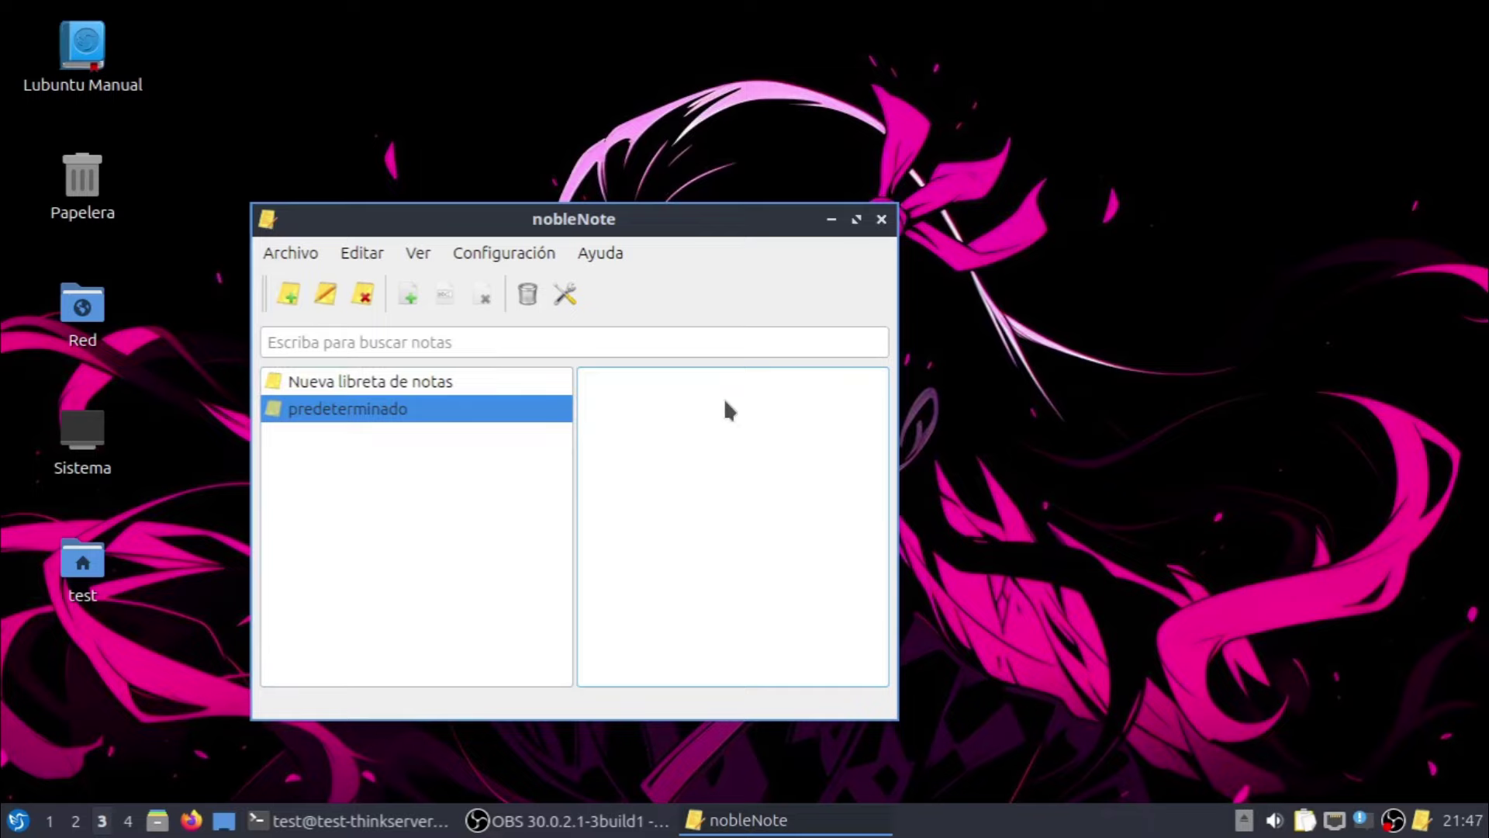
pyautogui.click(440, 405)
pyautogui.press('Up')
pyautogui.click(405, 408)
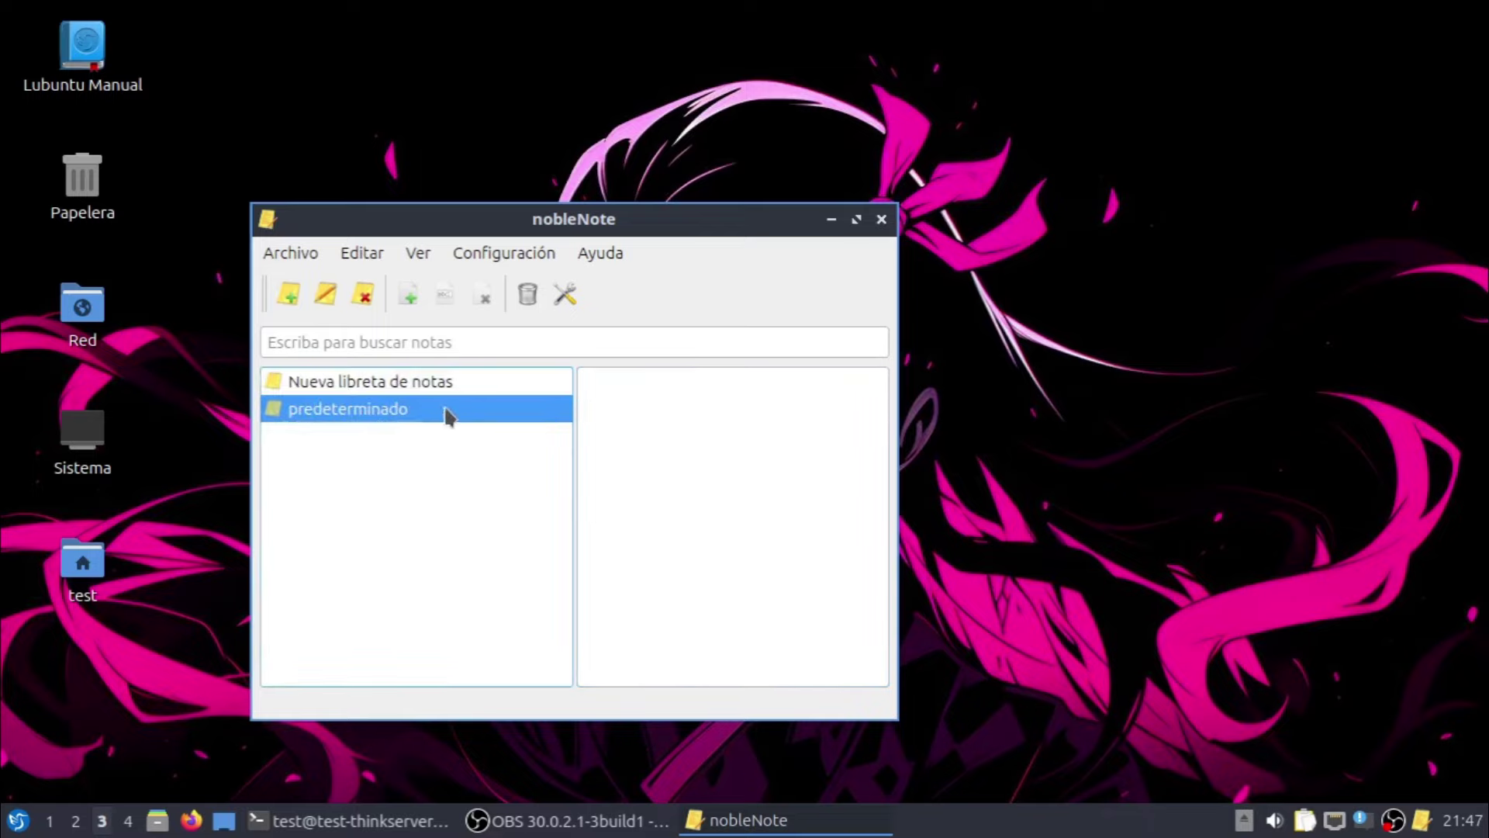
# Rename the notebook "Nueva libreta de notas" as test
pyautogui.click(428, 382)
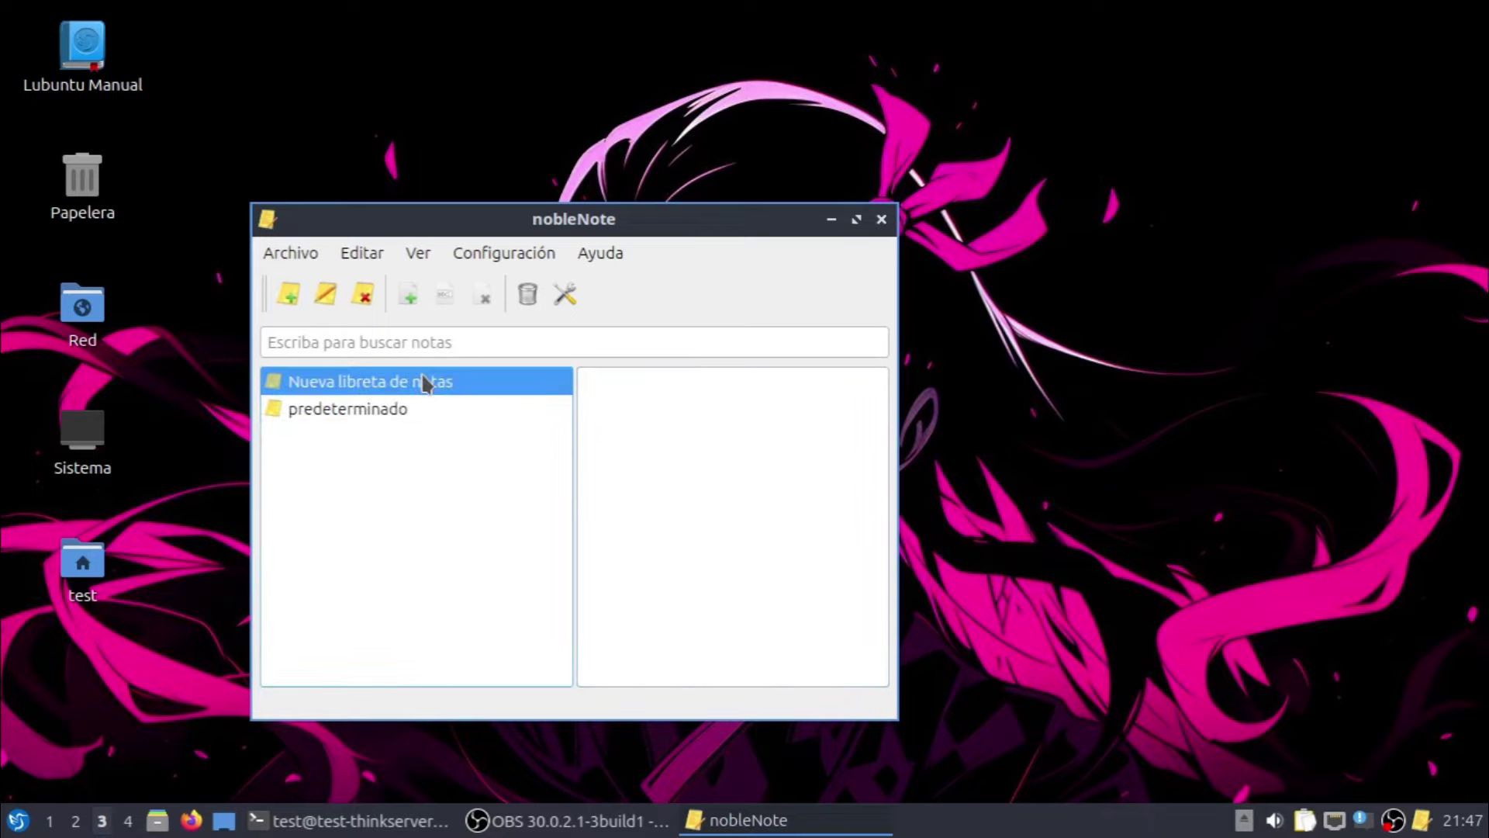
pyautogui.rightClick(377, 392)
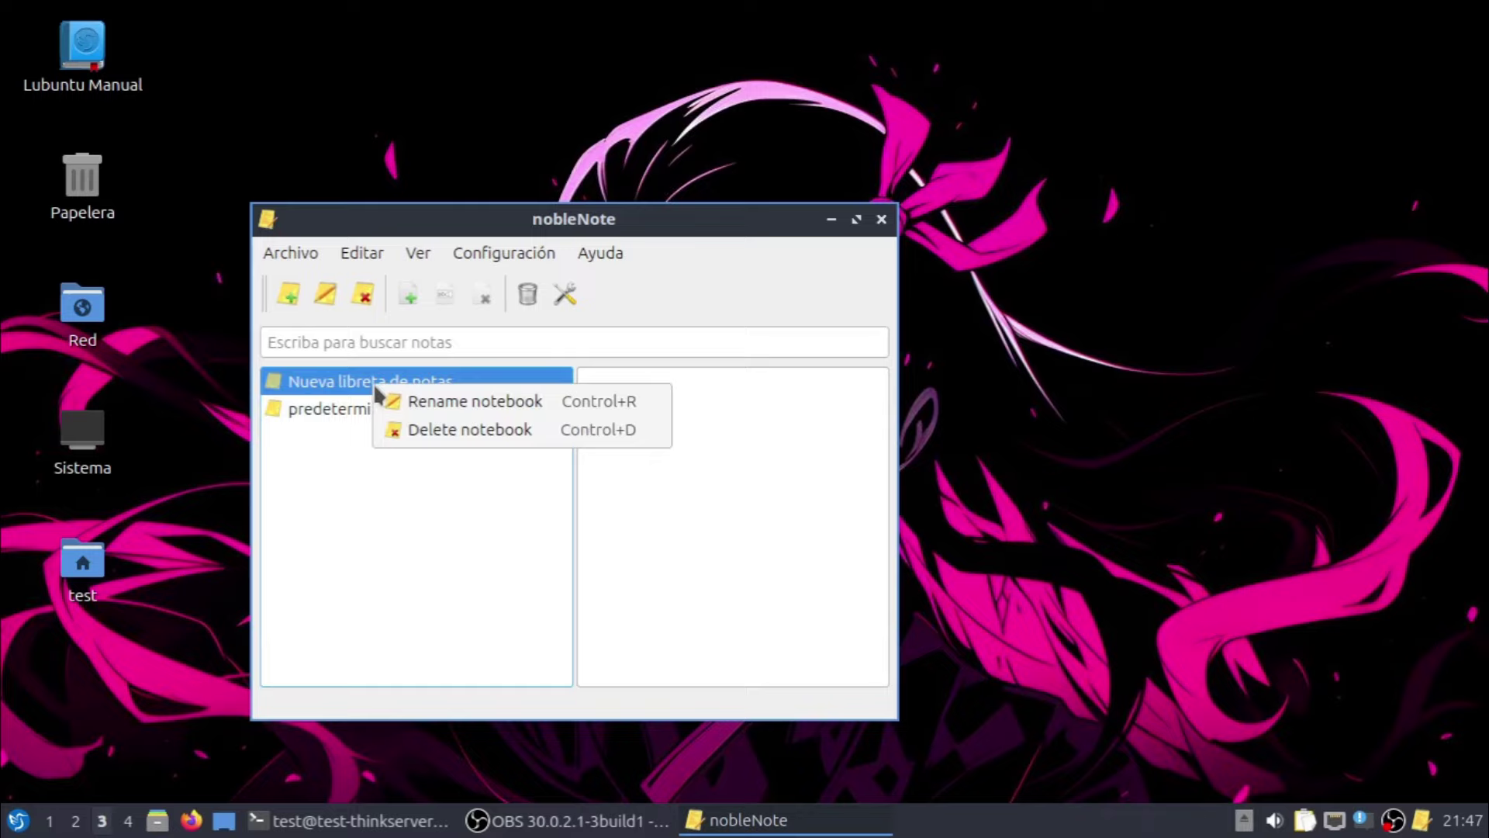
pyautogui.click(412, 401)
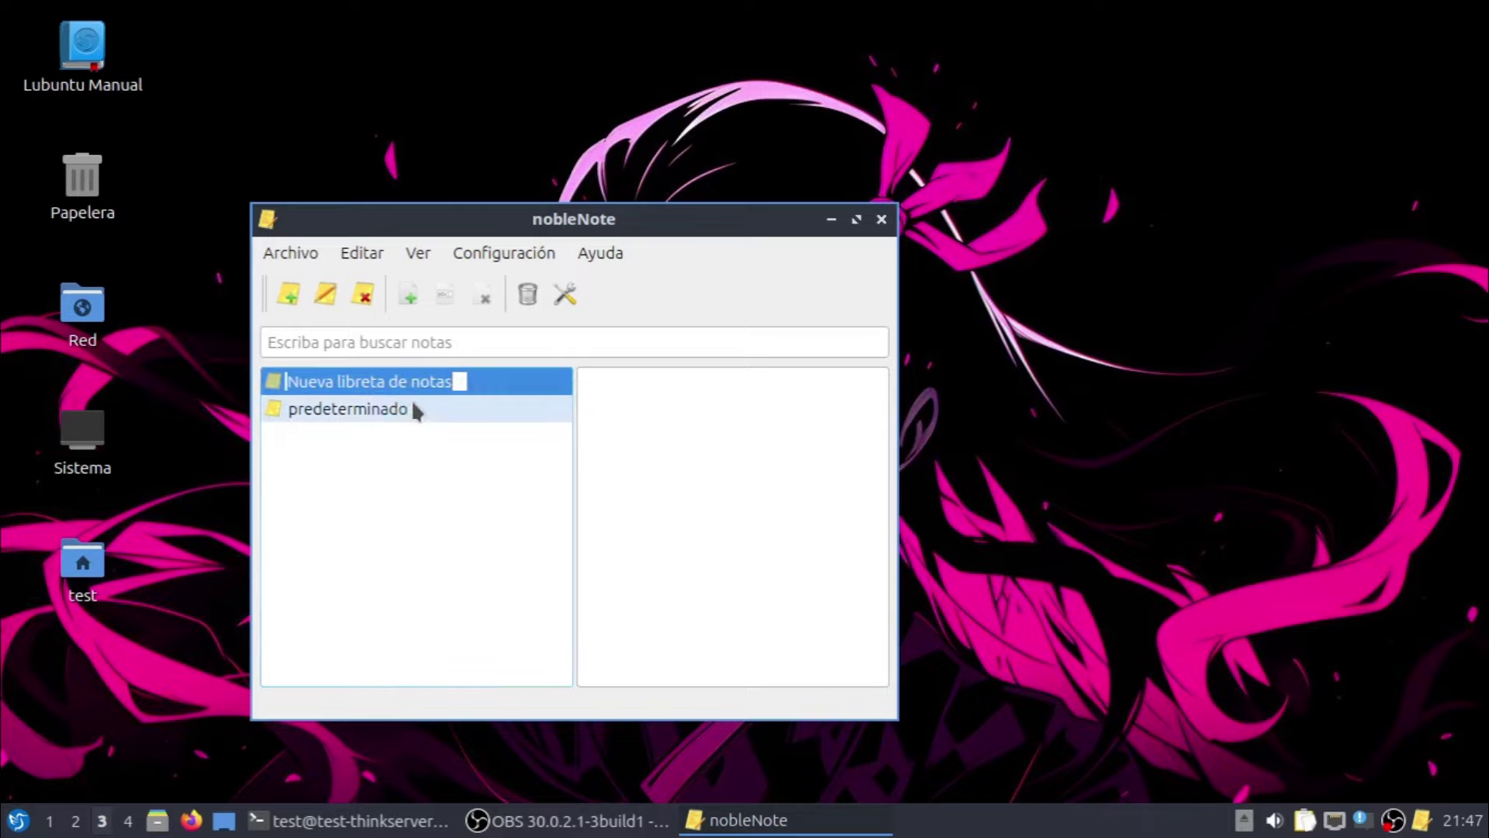
pyautogui.write('test')
pyautogui.press('Return')
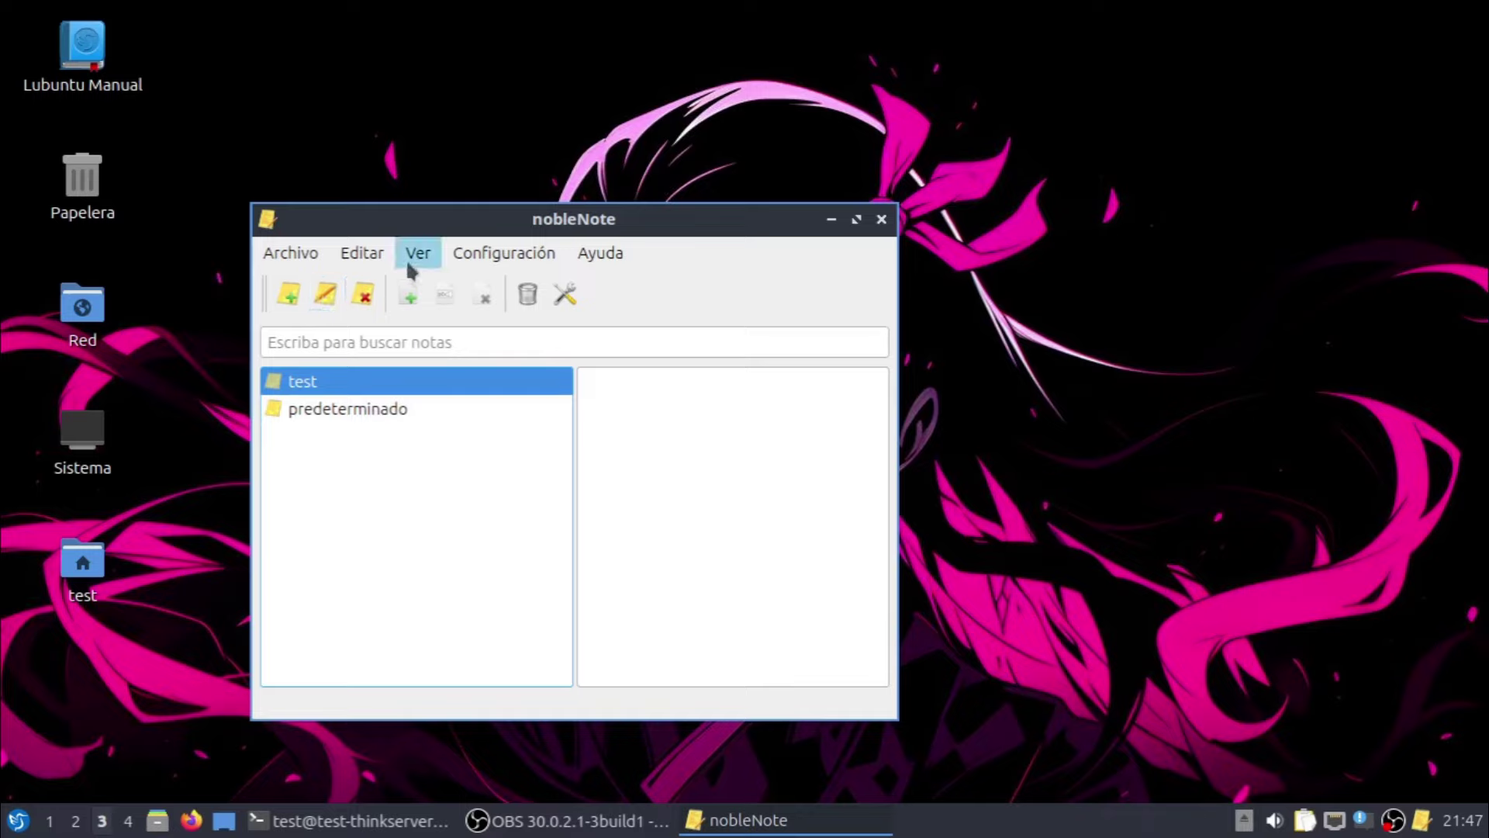
# Create a new note with the default name in the test notebook
pyautogui.rightClick(683, 437)
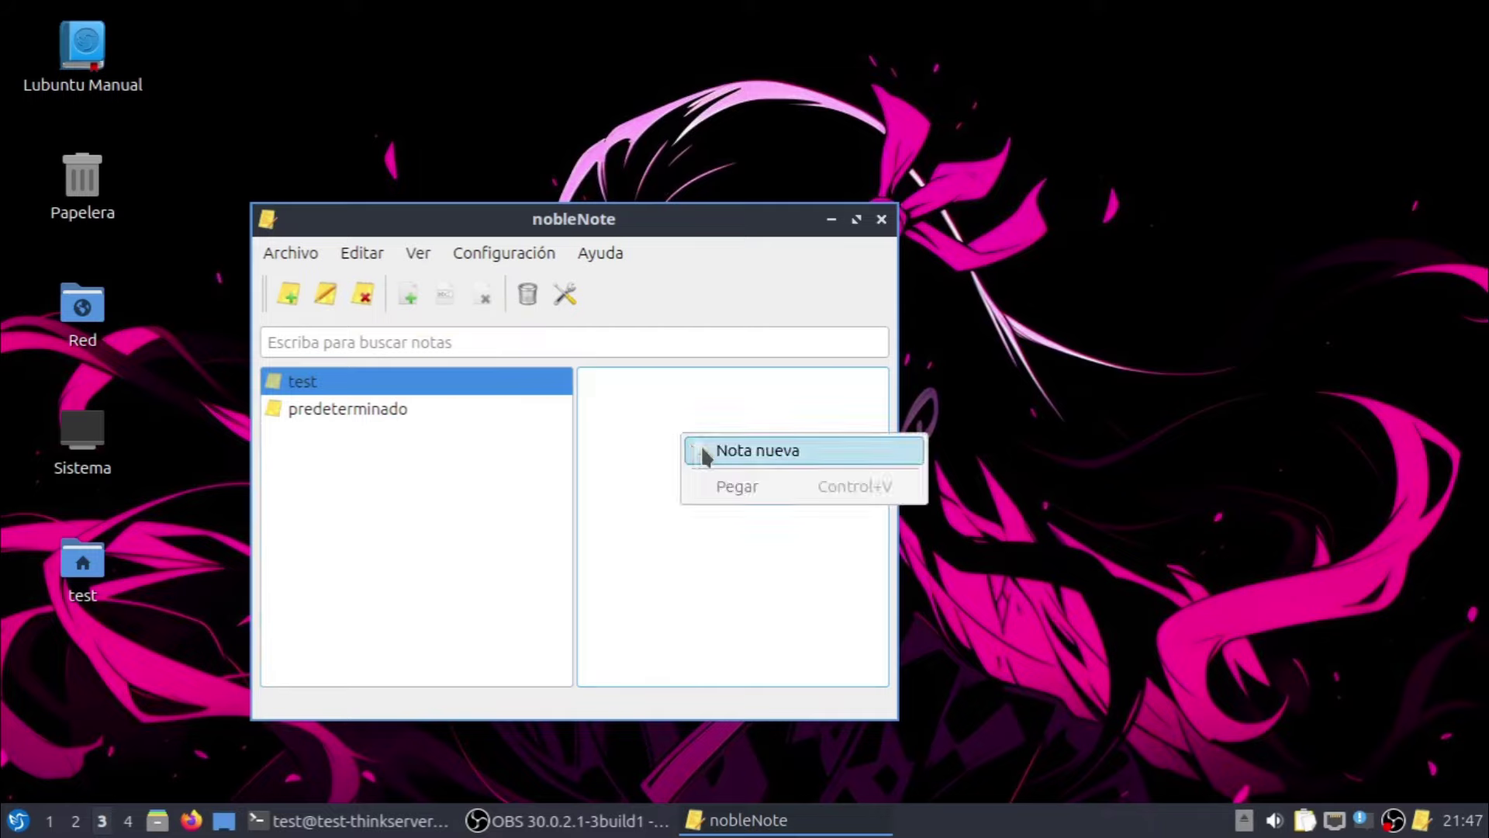
pyautogui.click(701, 449)
pyautogui.click(644, 395)
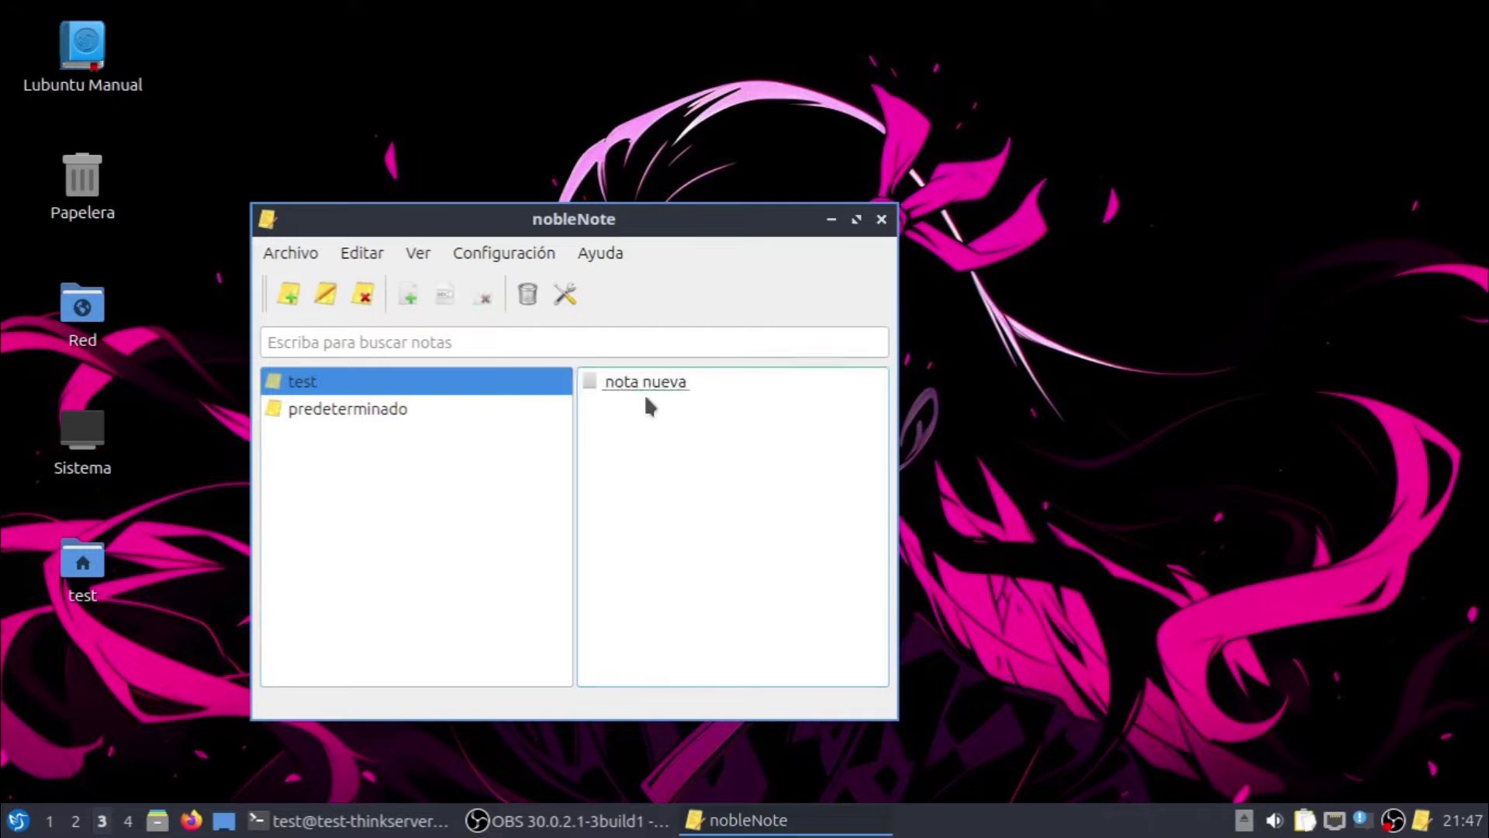
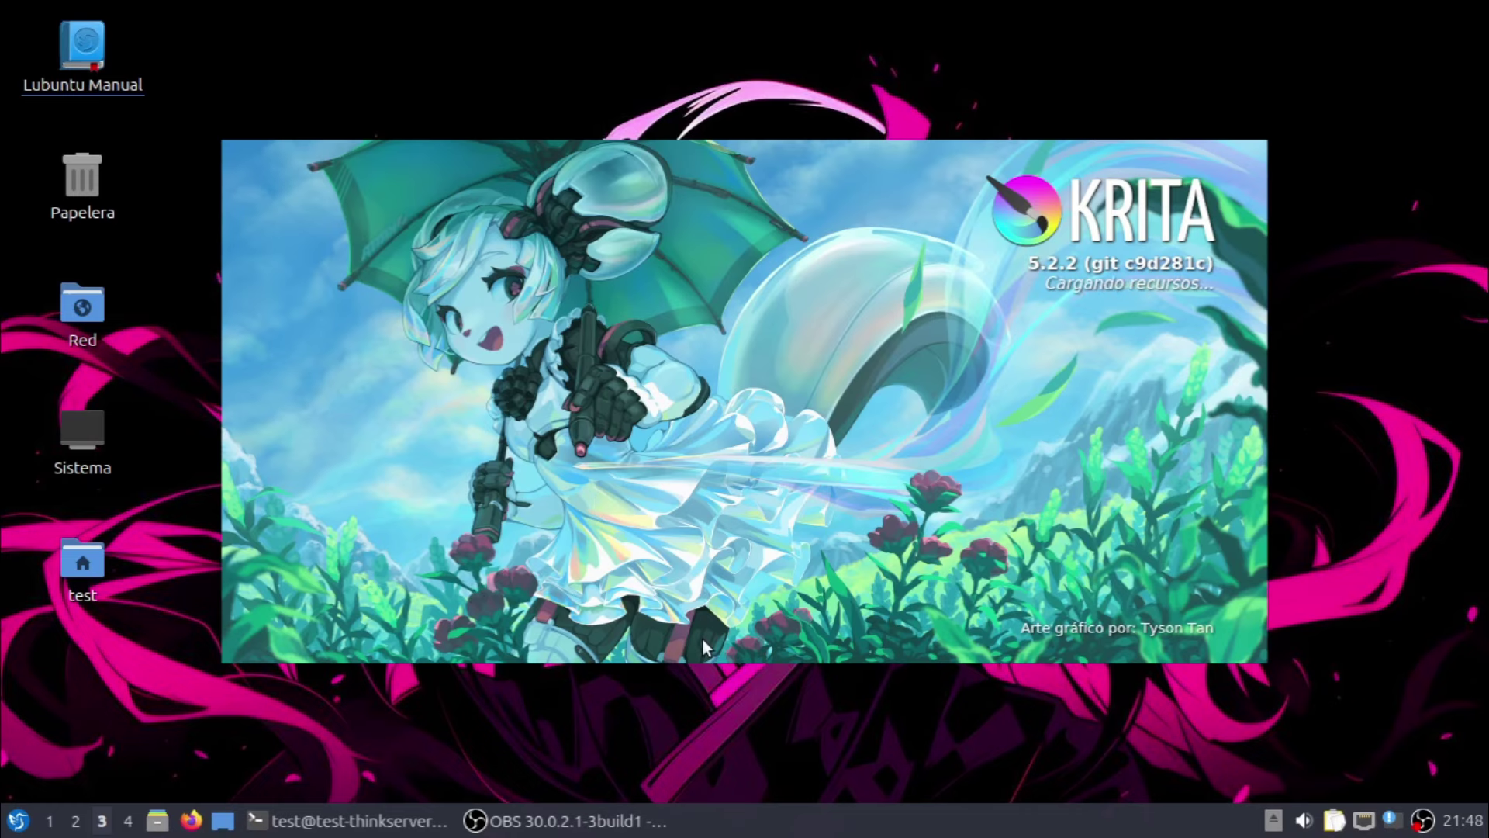
# Switch to desktop 1, open a new terminal tab and run "snap list" in it
pyautogui.click(49, 822)
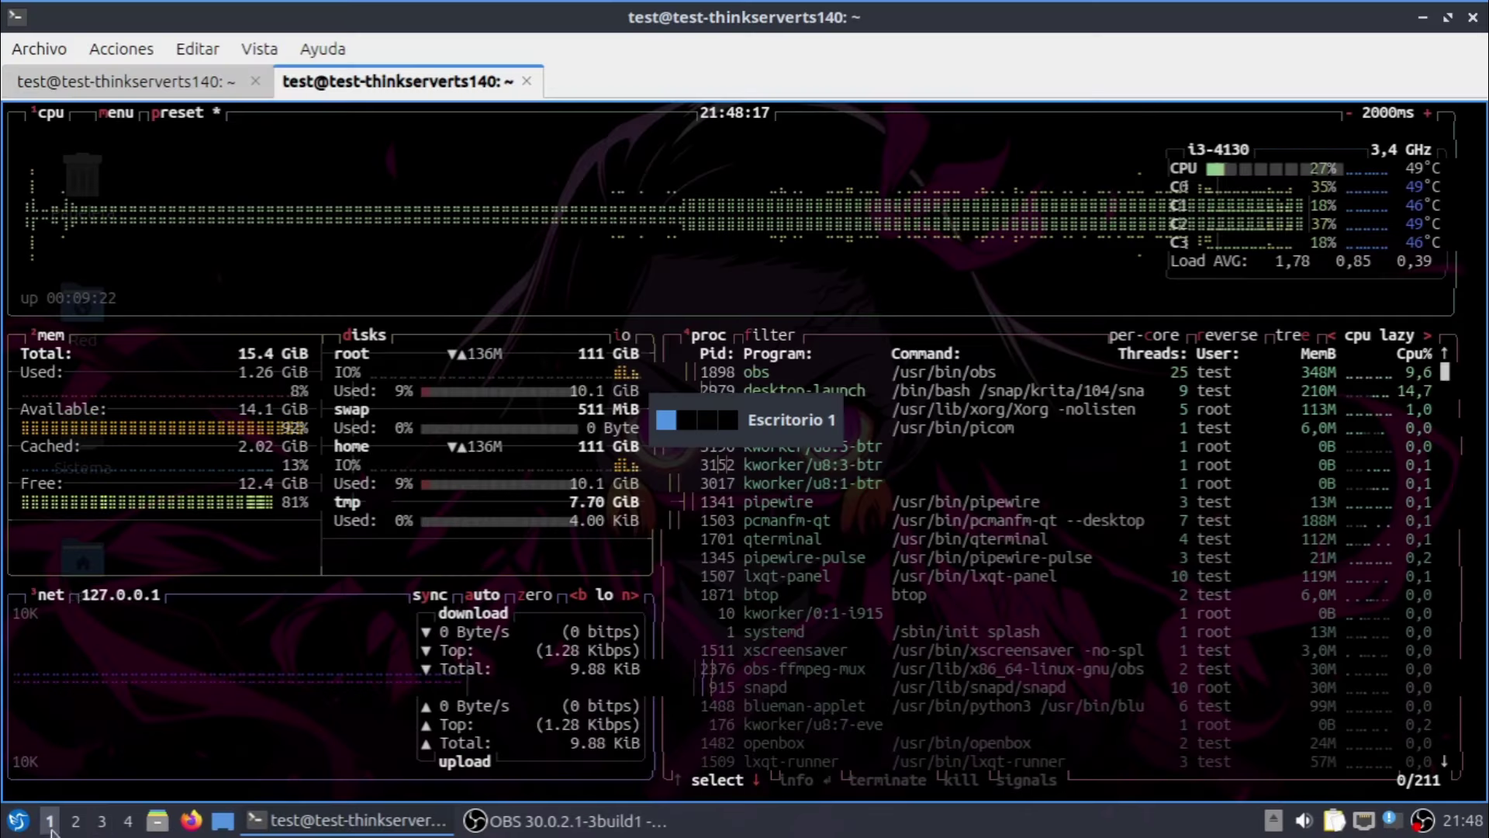
pyautogui.click(41, 47)
pyautogui.click(77, 82)
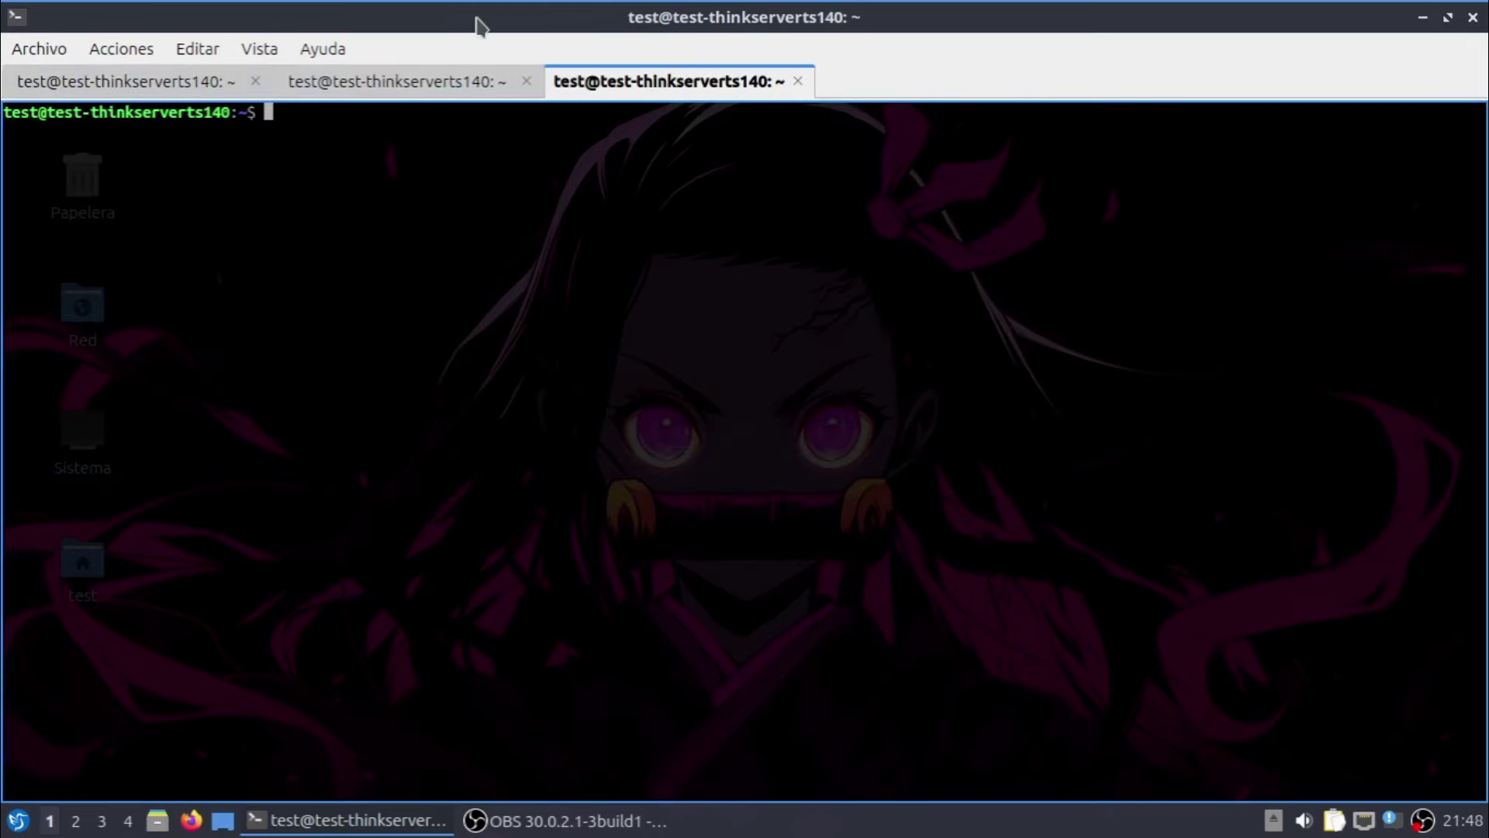
pyautogui.write('snap list')
pyautogui.press('Return')
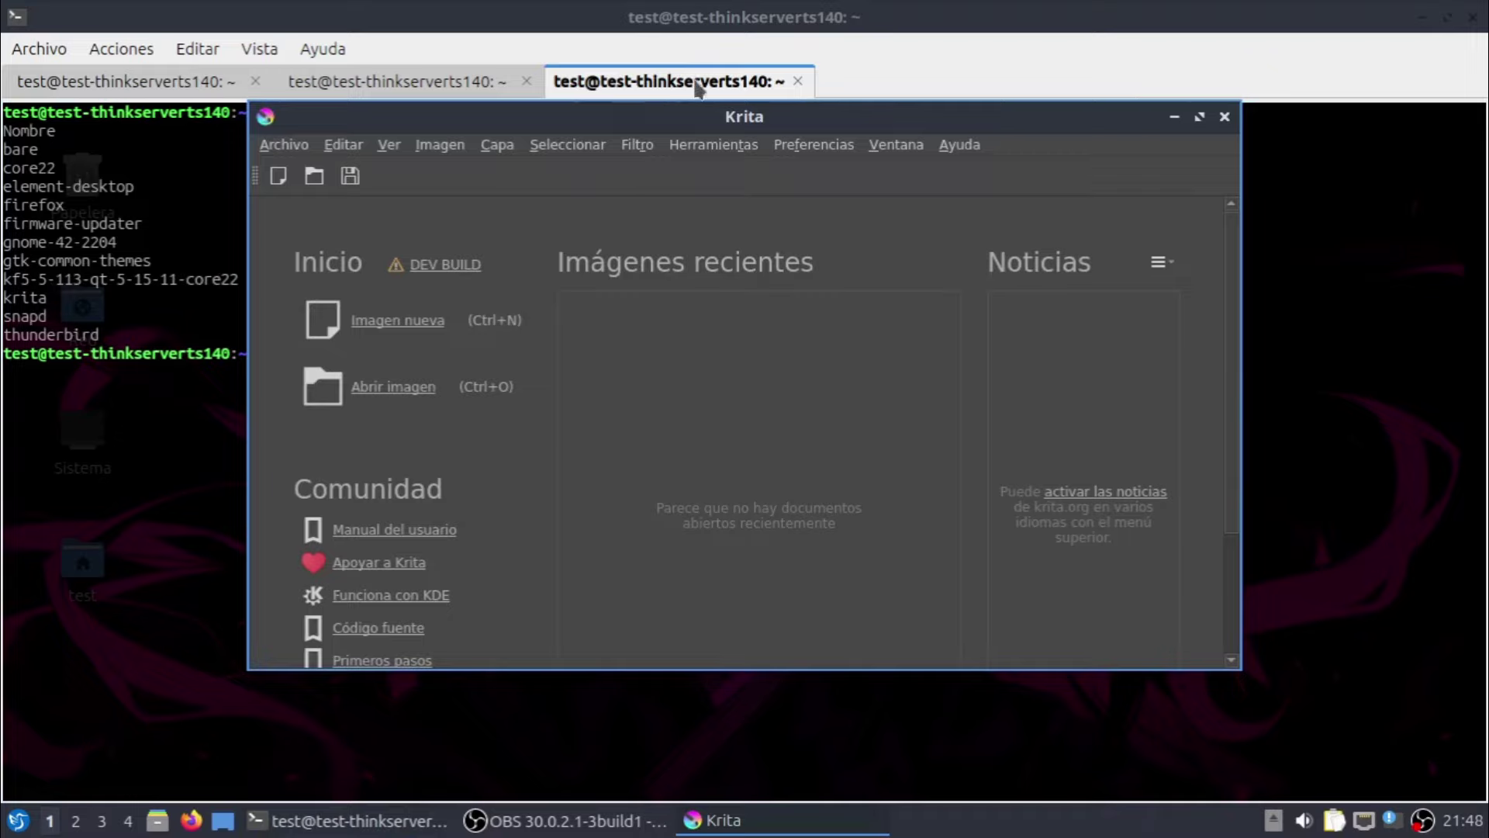
# Send the Krita window to Escritorio 3 and maximize it on that desktop
pyautogui.rightClick(566, 117)
pyautogui.moveTo(677, 132)
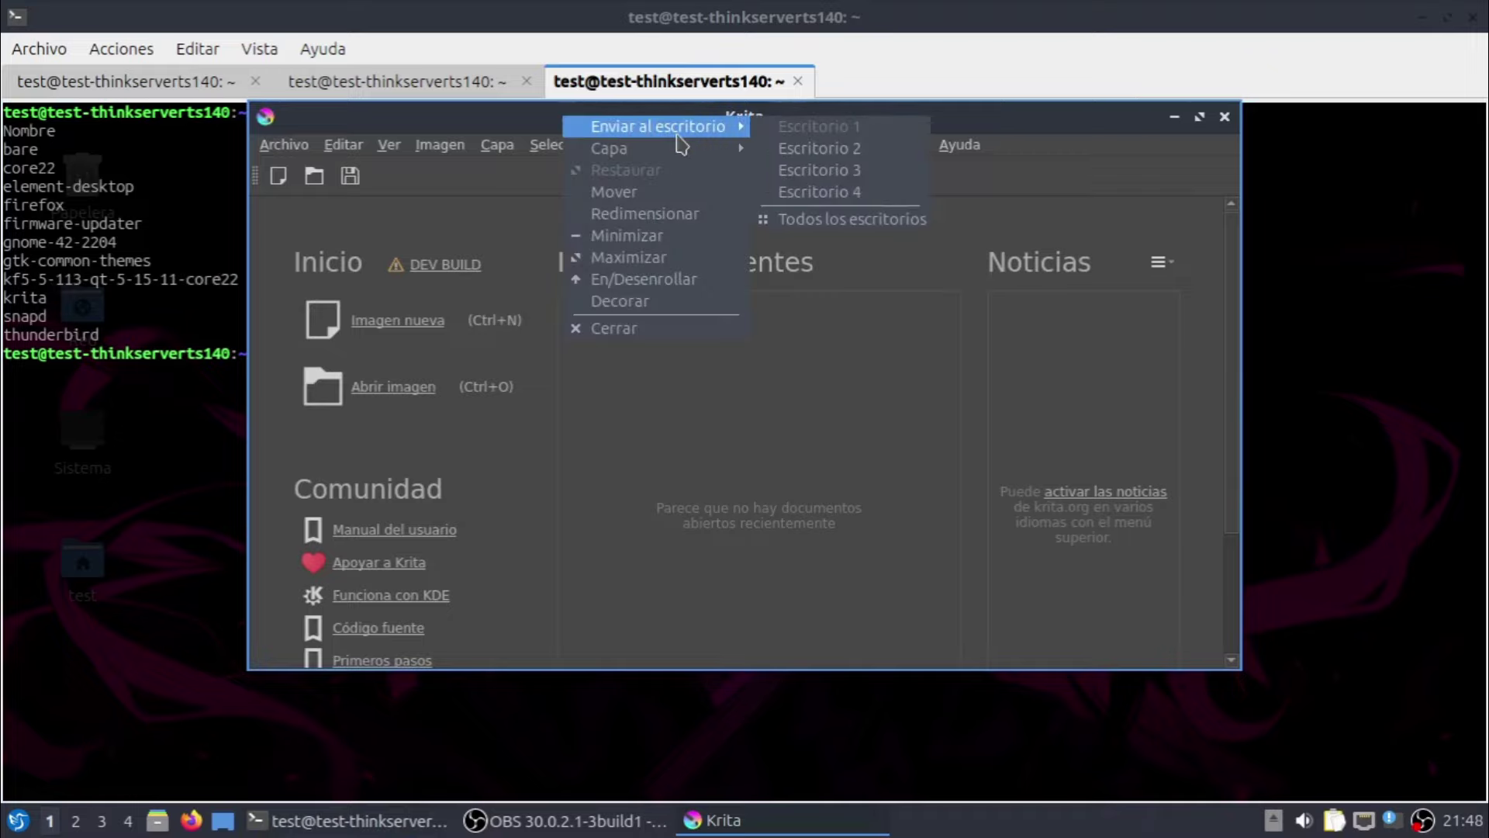
pyautogui.click(822, 190)
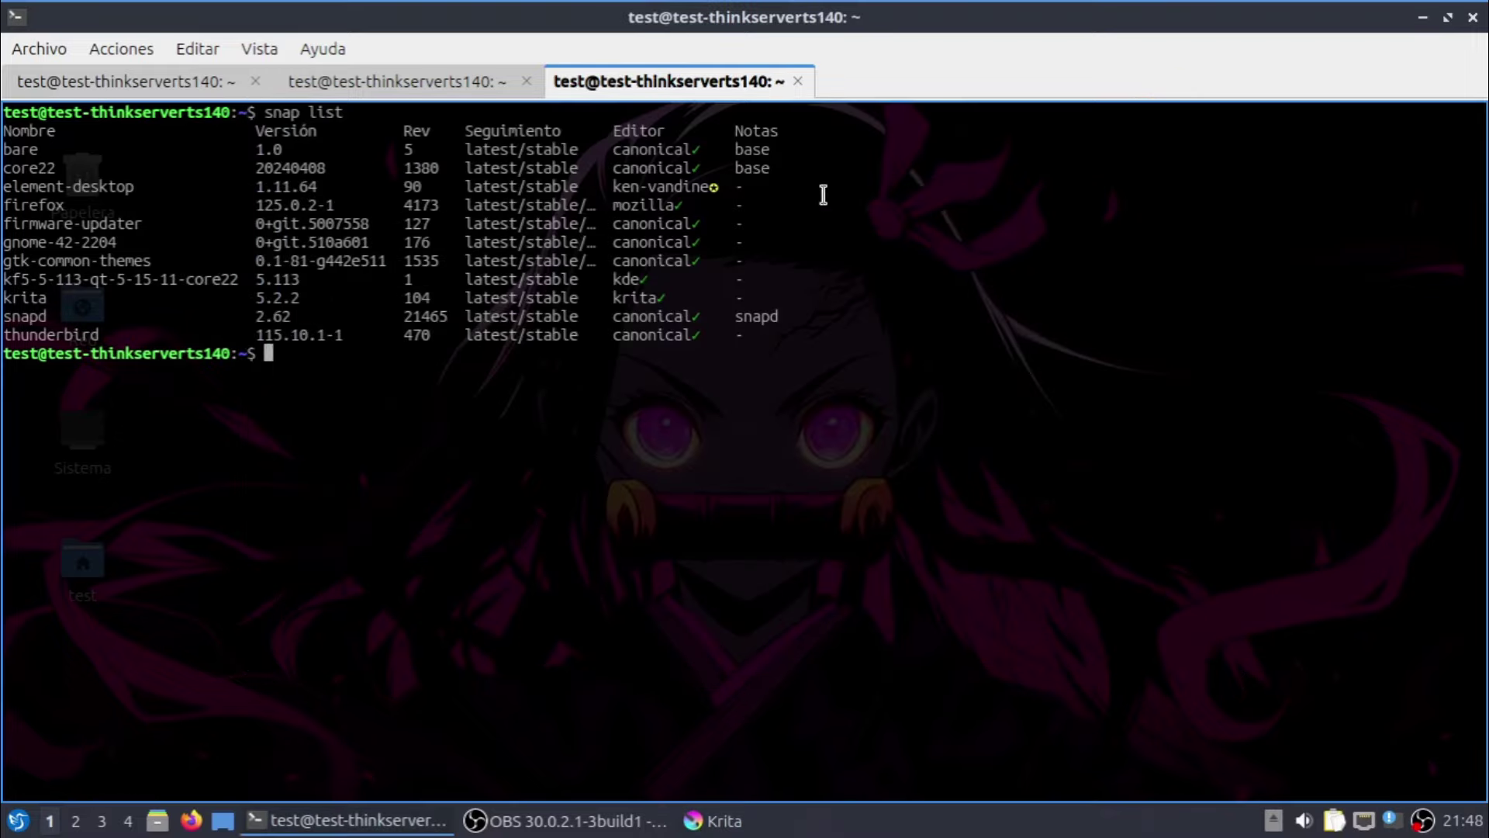
pyautogui.click(101, 820)
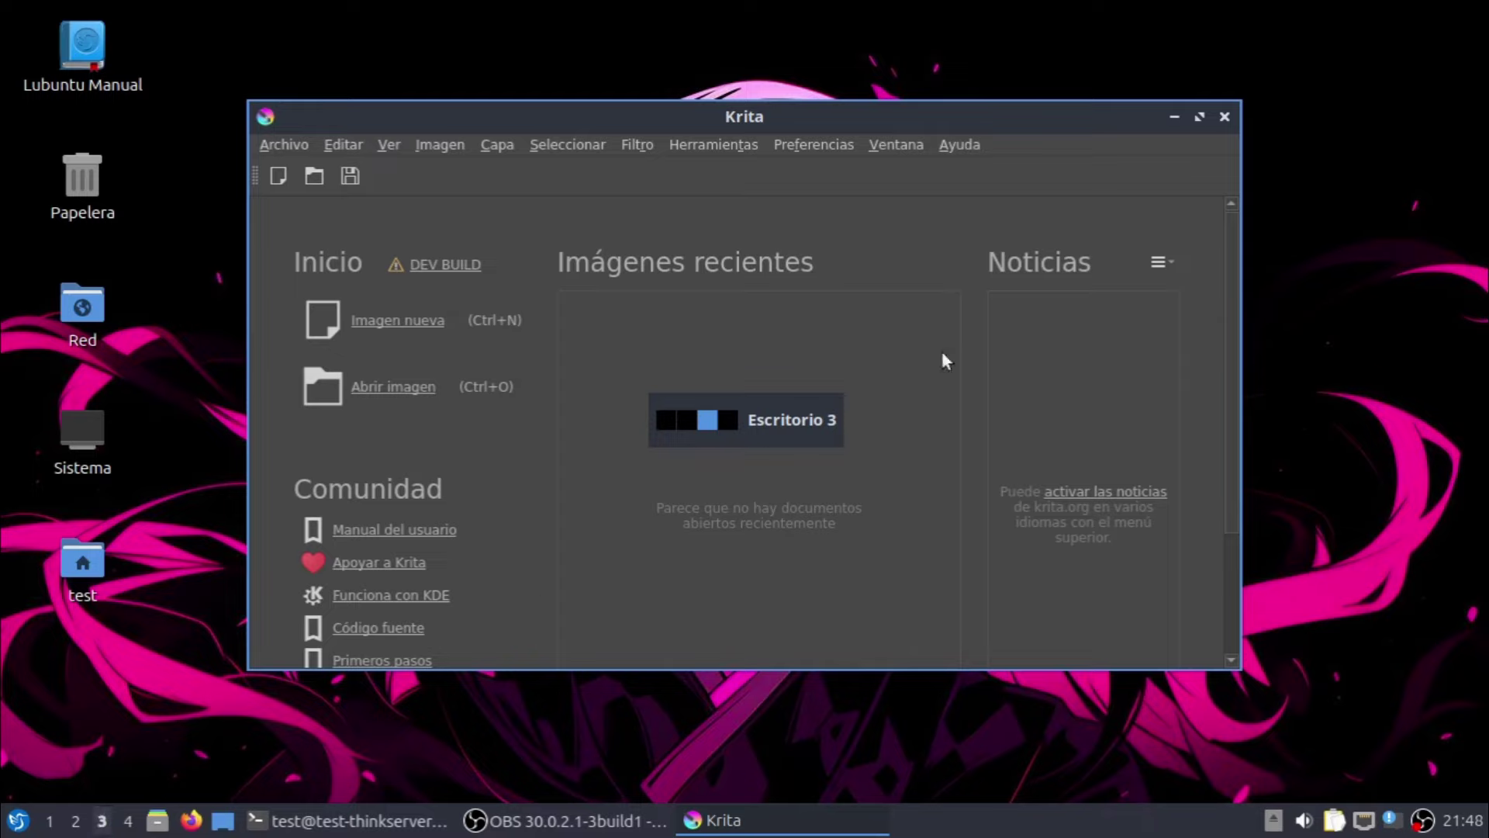
pyautogui.click(1202, 114)
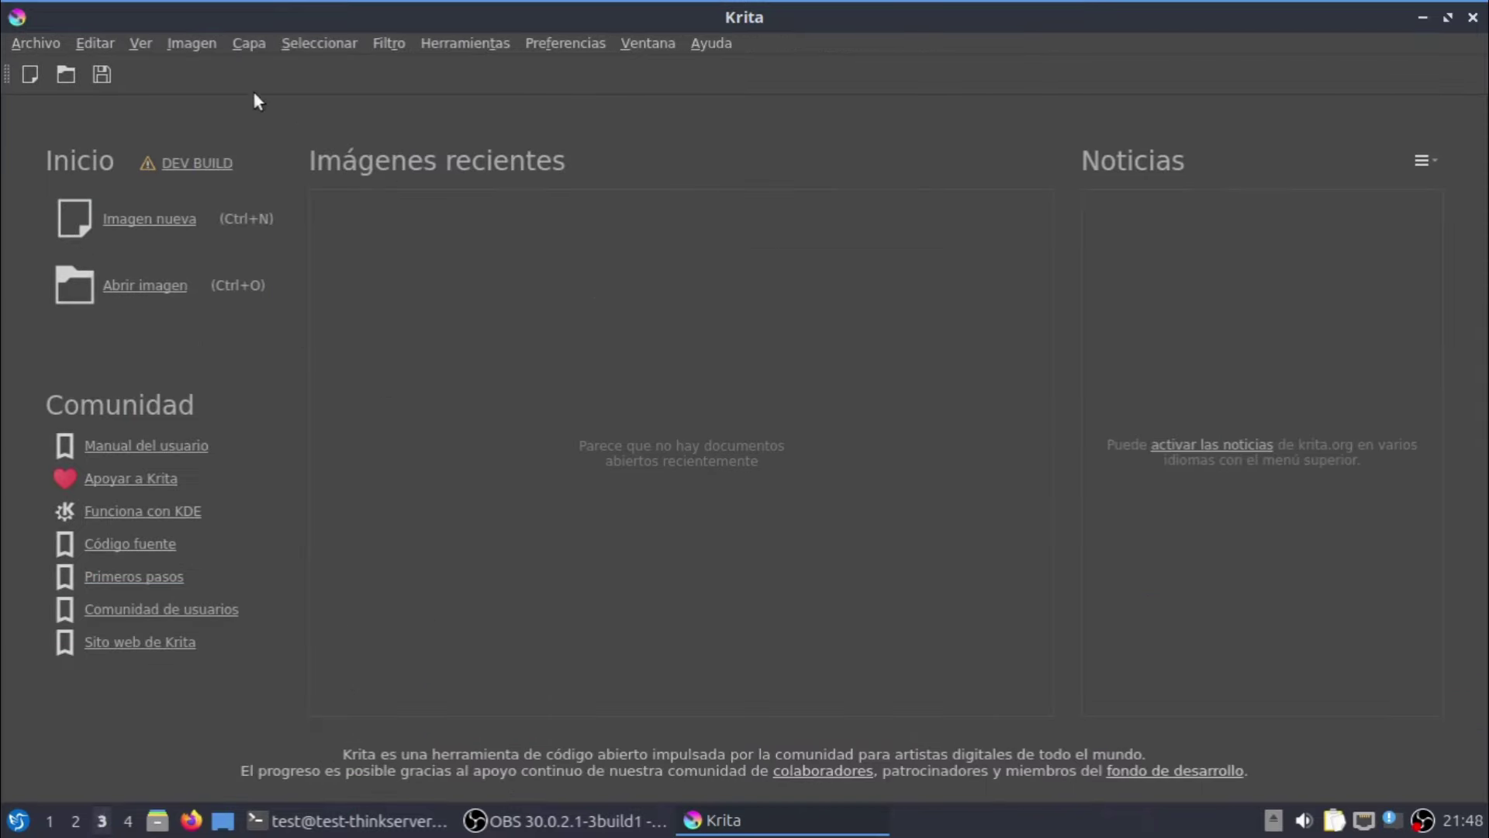
# View Krita's Acerca de Krita information and close the dialog
pyautogui.click(712, 43)
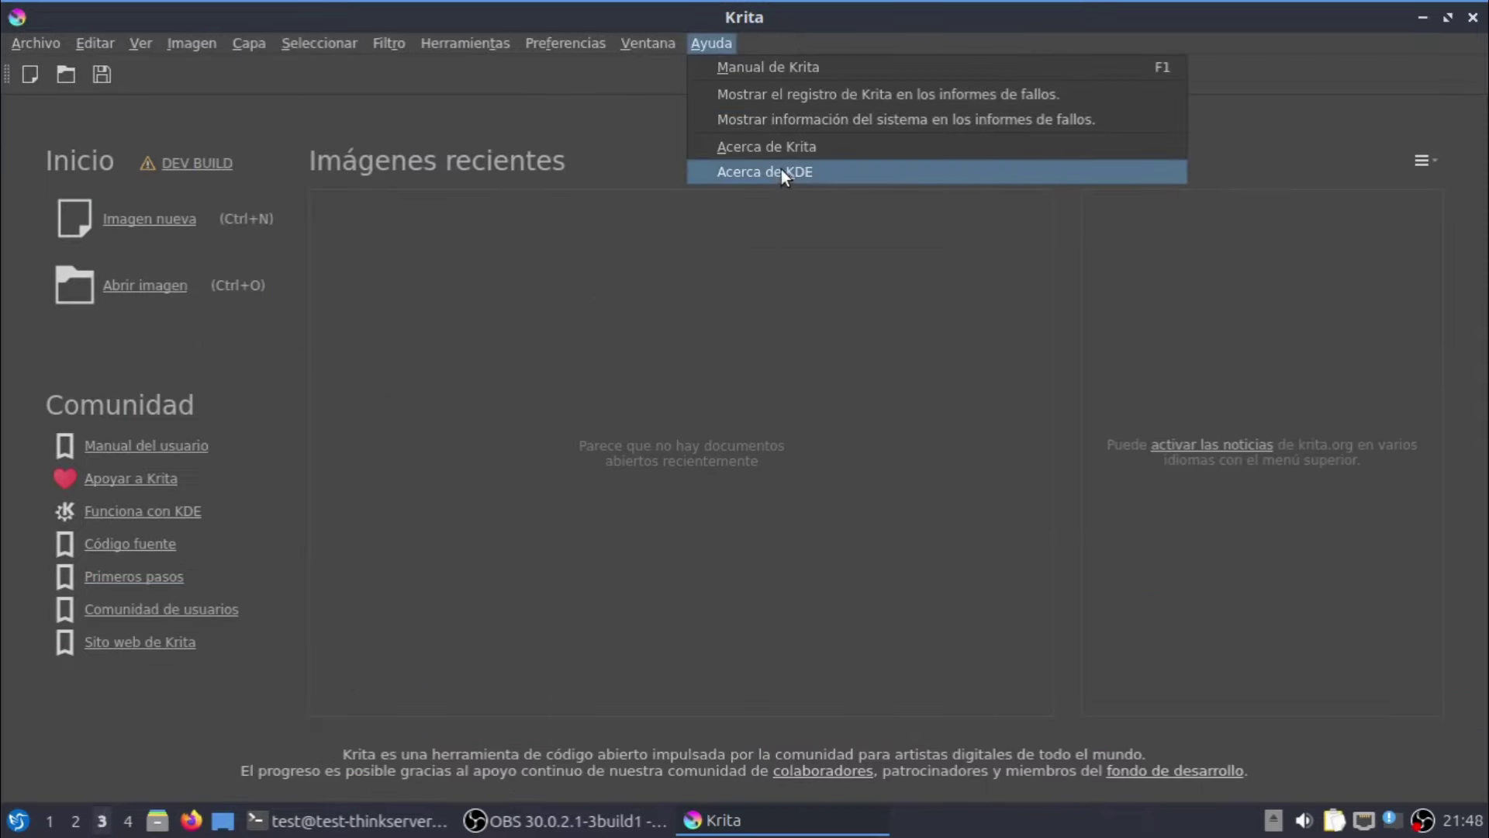
pyautogui.click(814, 151)
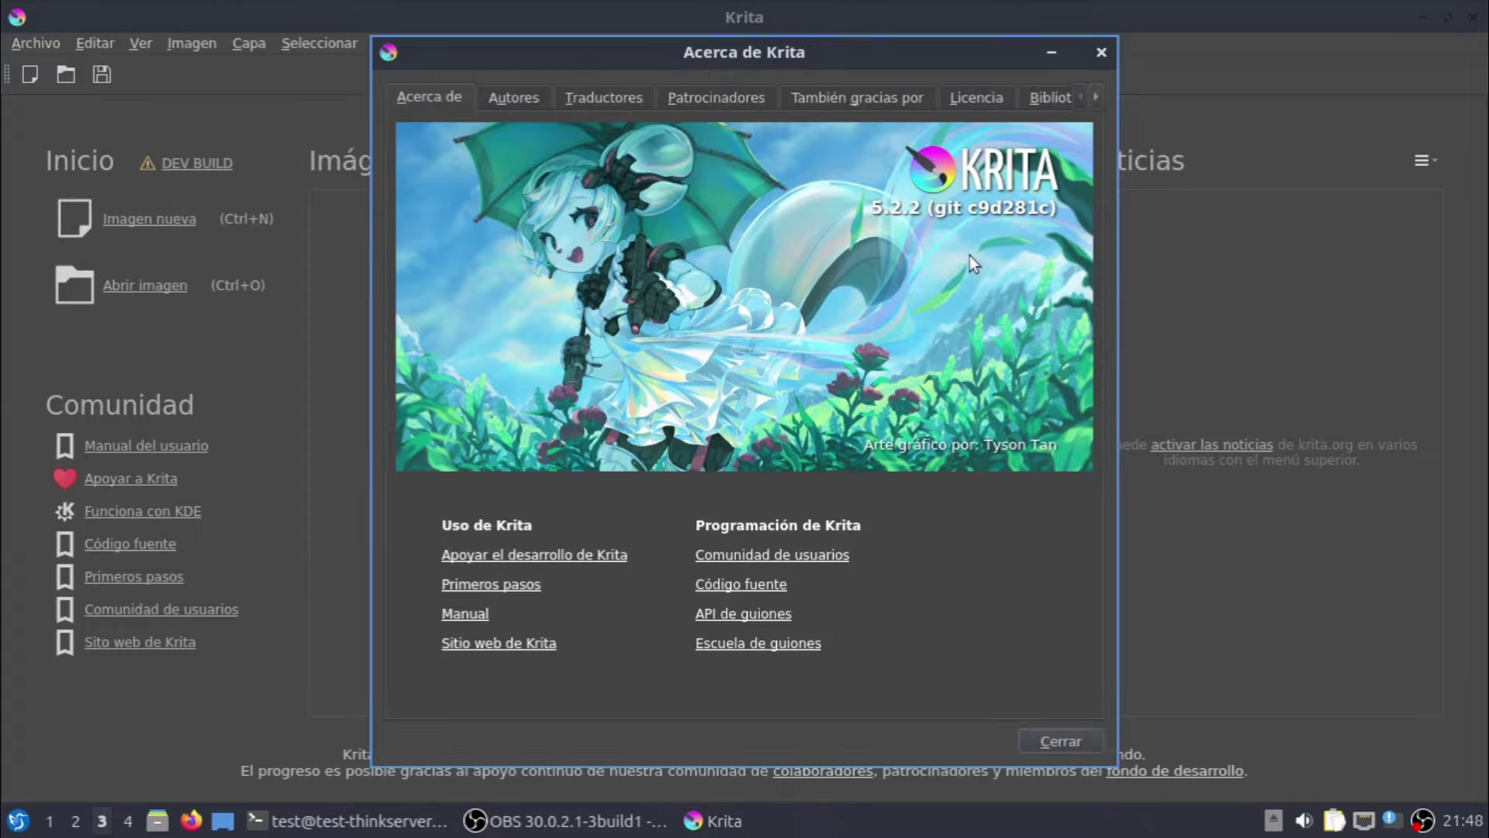
pyautogui.click(1076, 741)
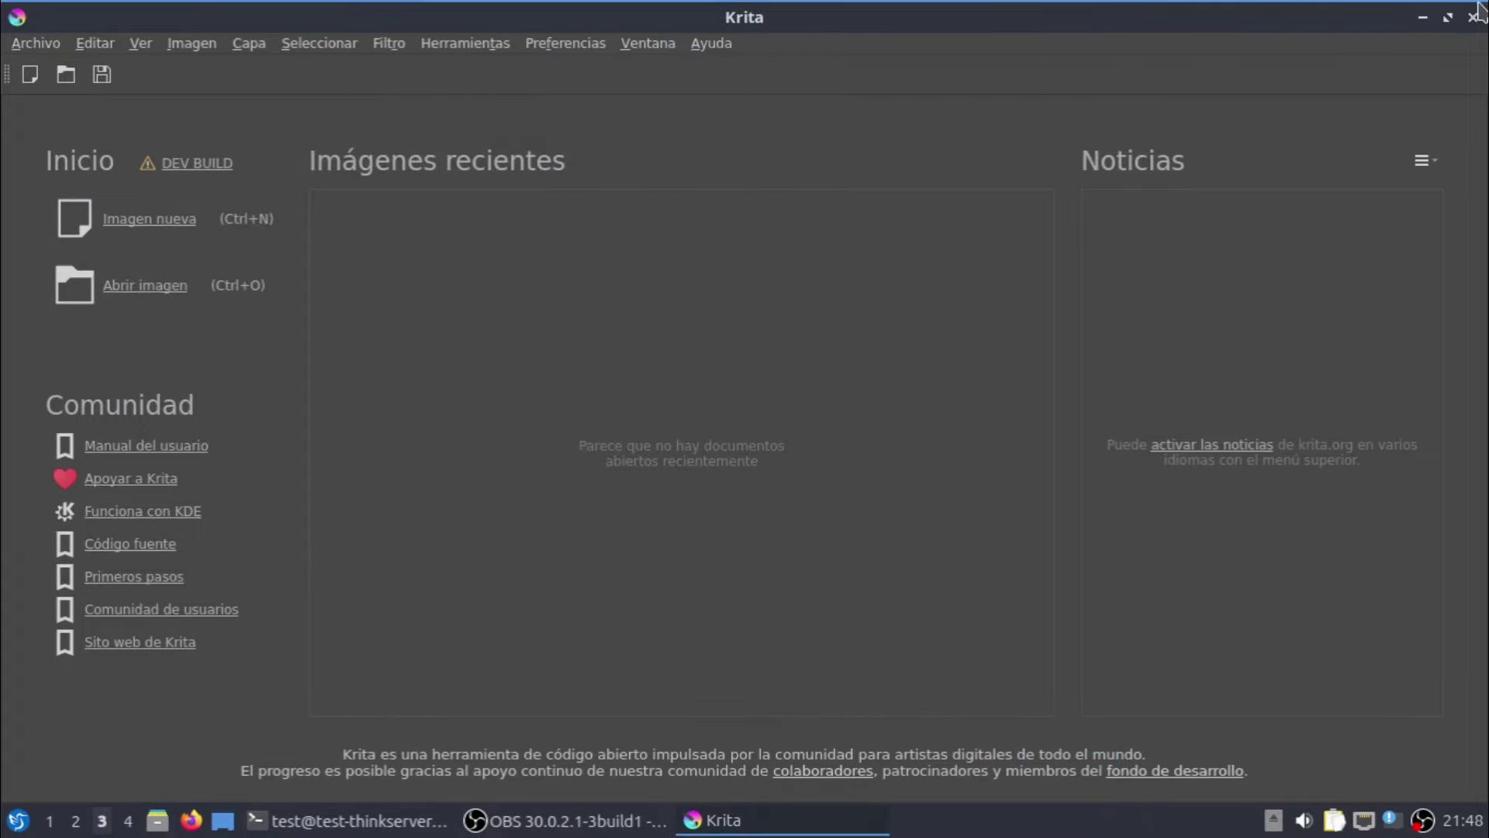
# Return to the terminal and review the neofetch output and the btop monitor
pyautogui.click(346, 822)
pyautogui.click(187, 77)
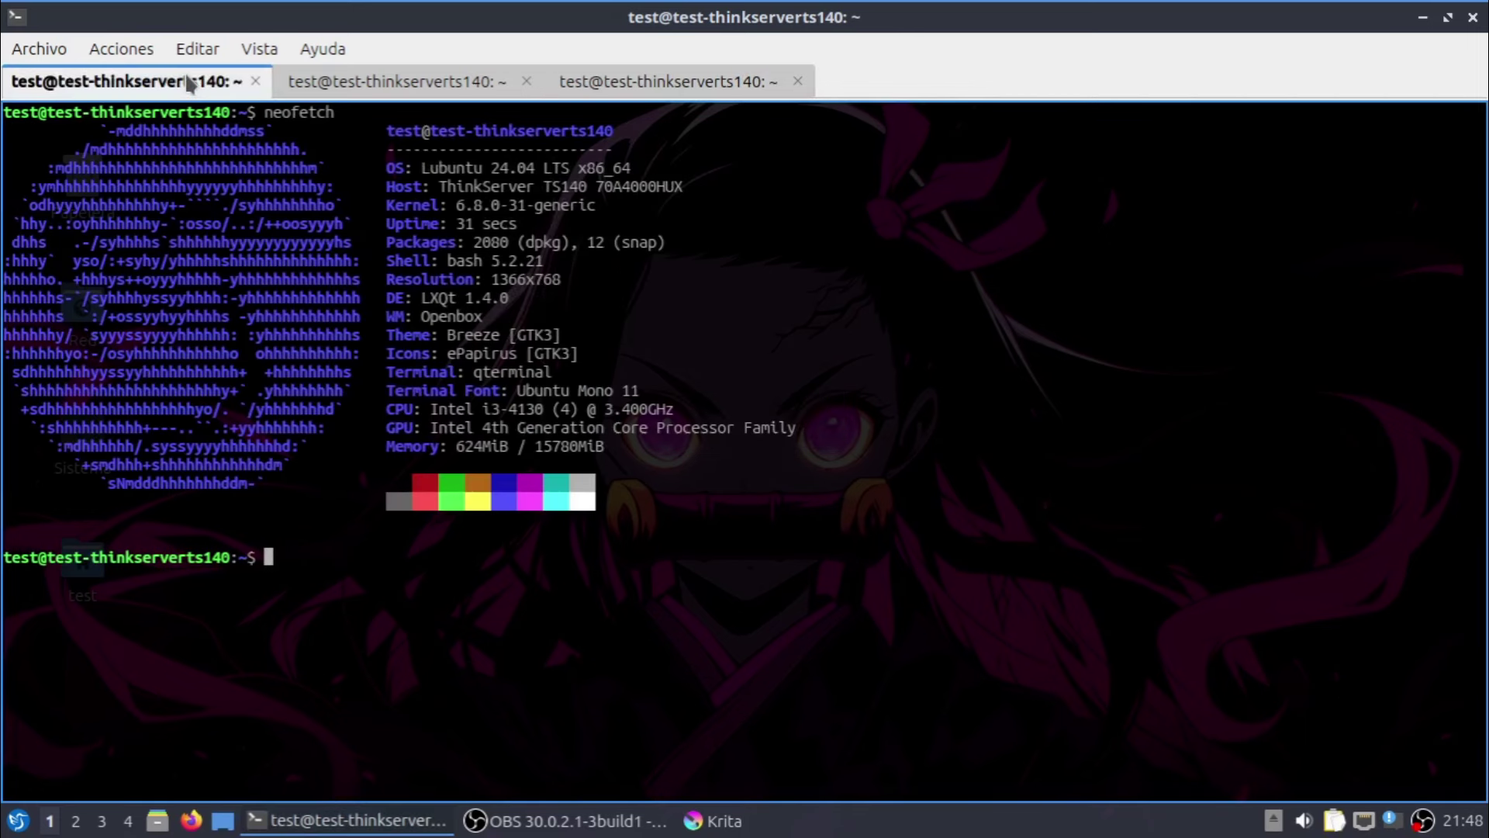
pyautogui.click(361, 83)
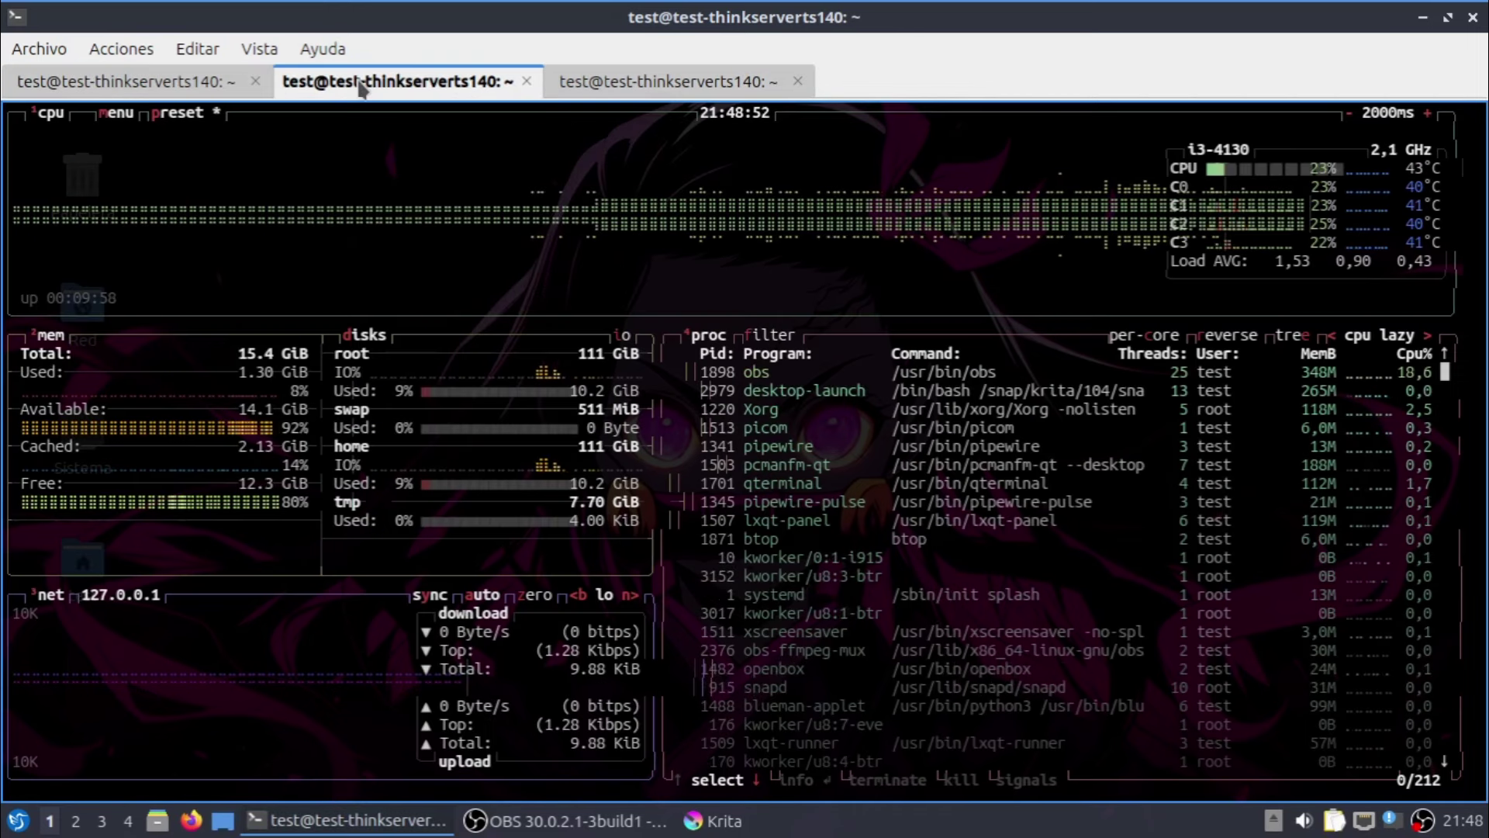
# Switch to desktop 4 and launch Gestor de máquinas virtuales from the system tools applications
pyautogui.click(82, 820)
pyautogui.click(102, 821)
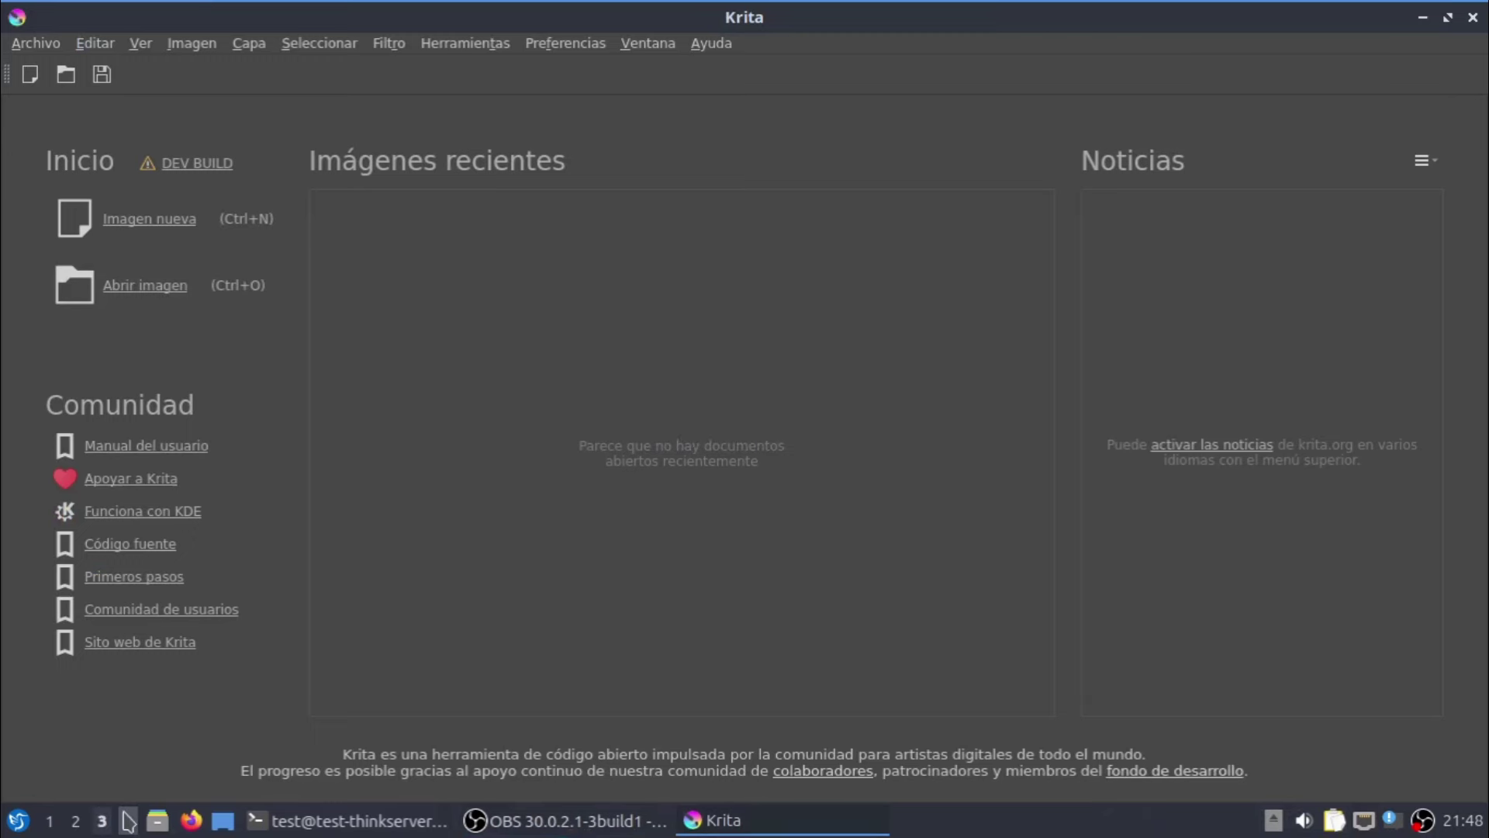
pyautogui.click(129, 820)
pyautogui.click(17, 821)
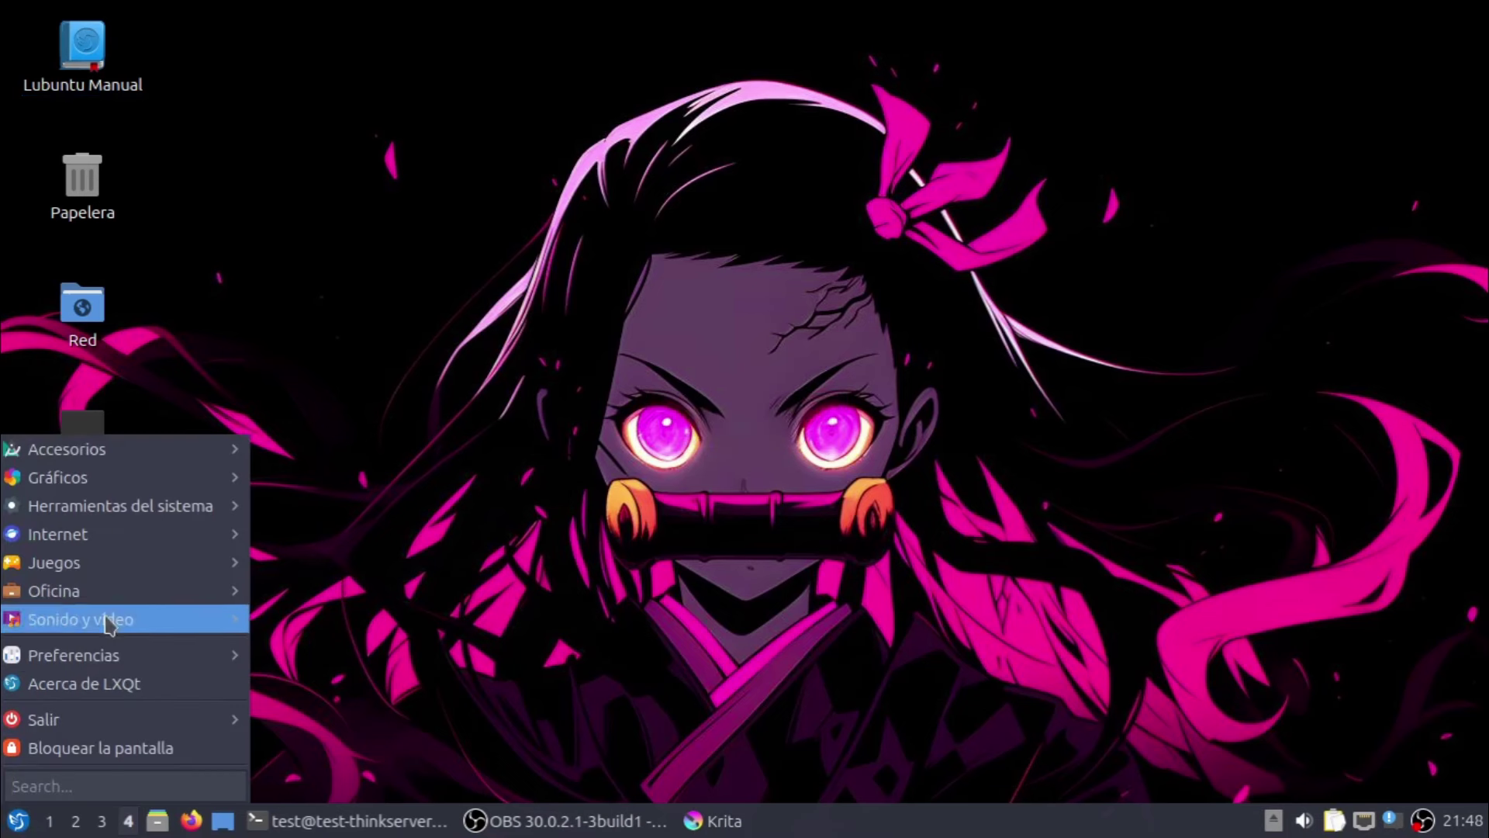
pyautogui.moveTo(123, 535)
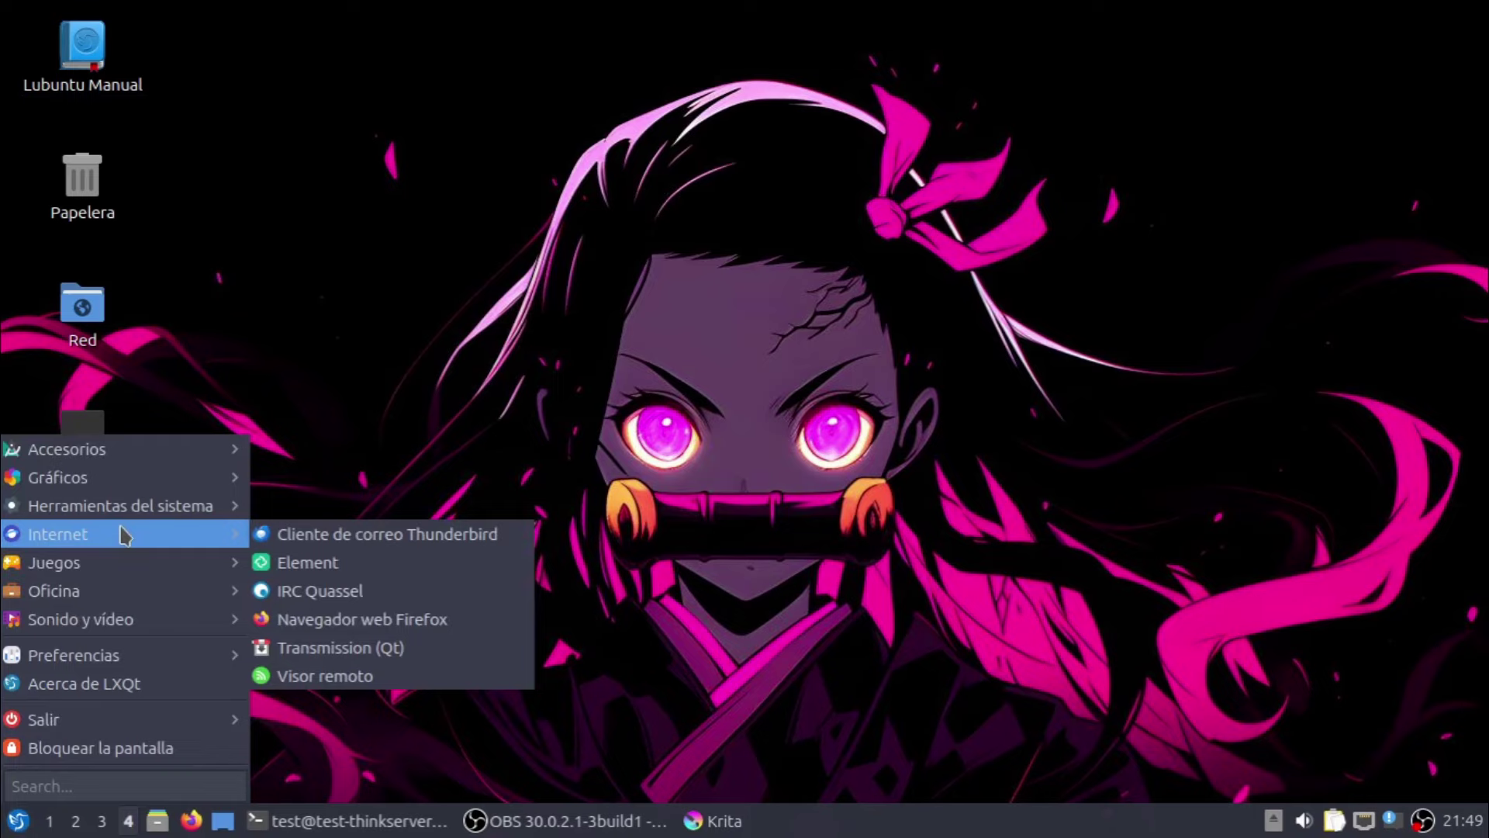
pyautogui.moveTo(196, 516)
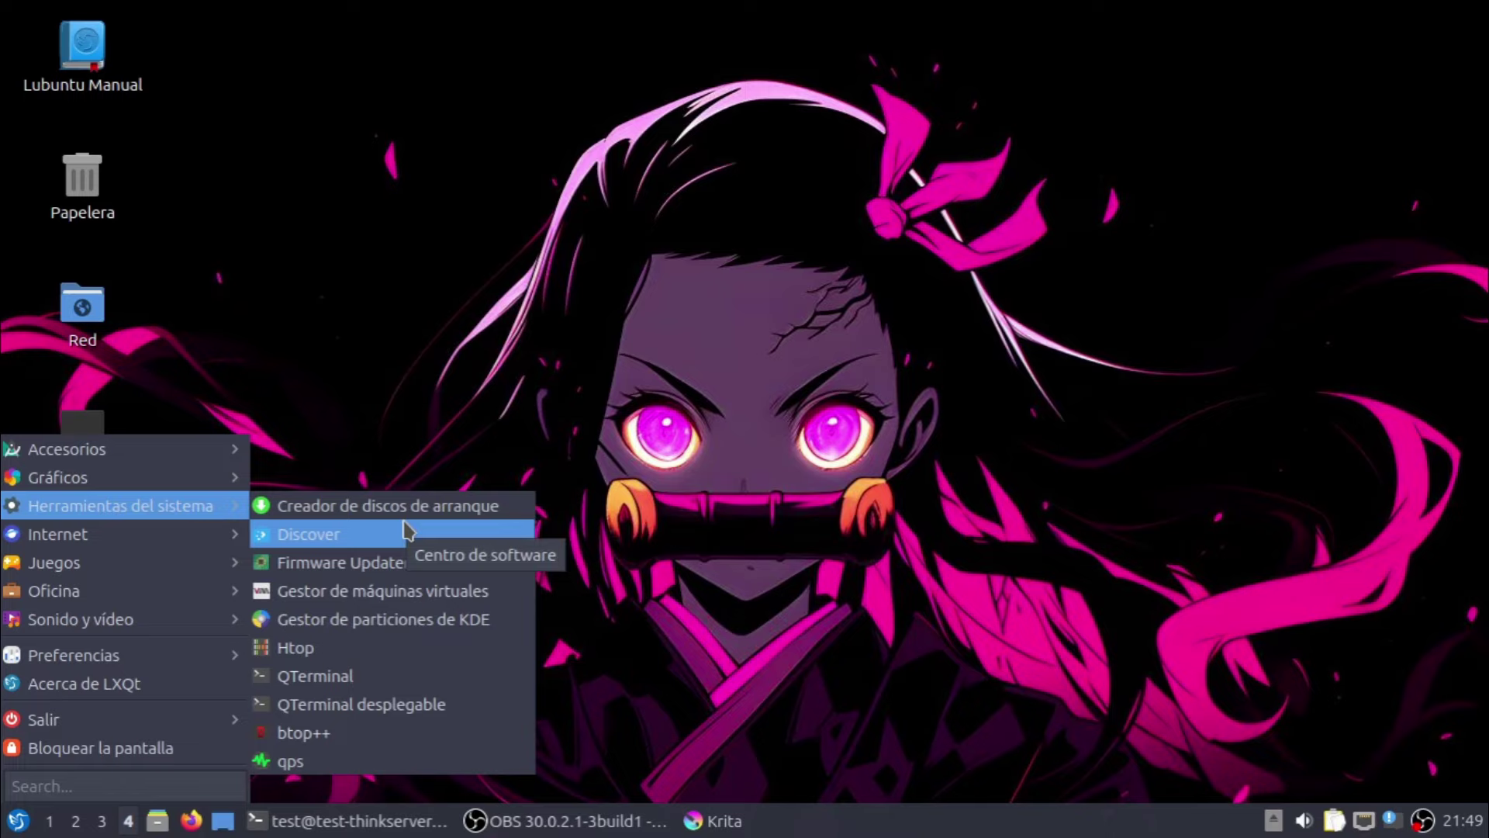
pyautogui.click(384, 597)
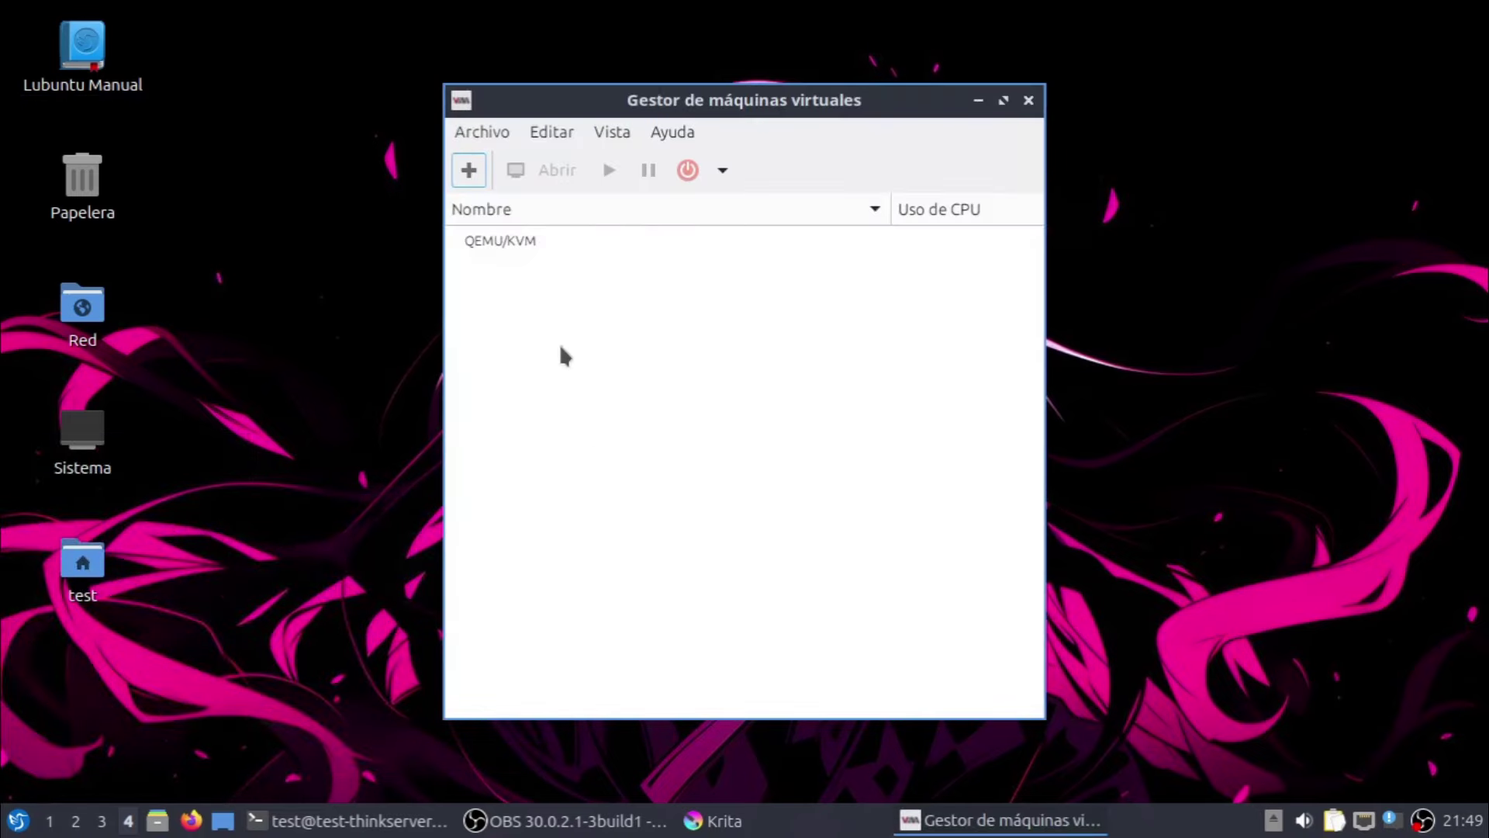
# Preview the first two stages of creating a QEMU/KVM virtual machine from local installation media, and cancel the wizard
pyautogui.click(501, 237)
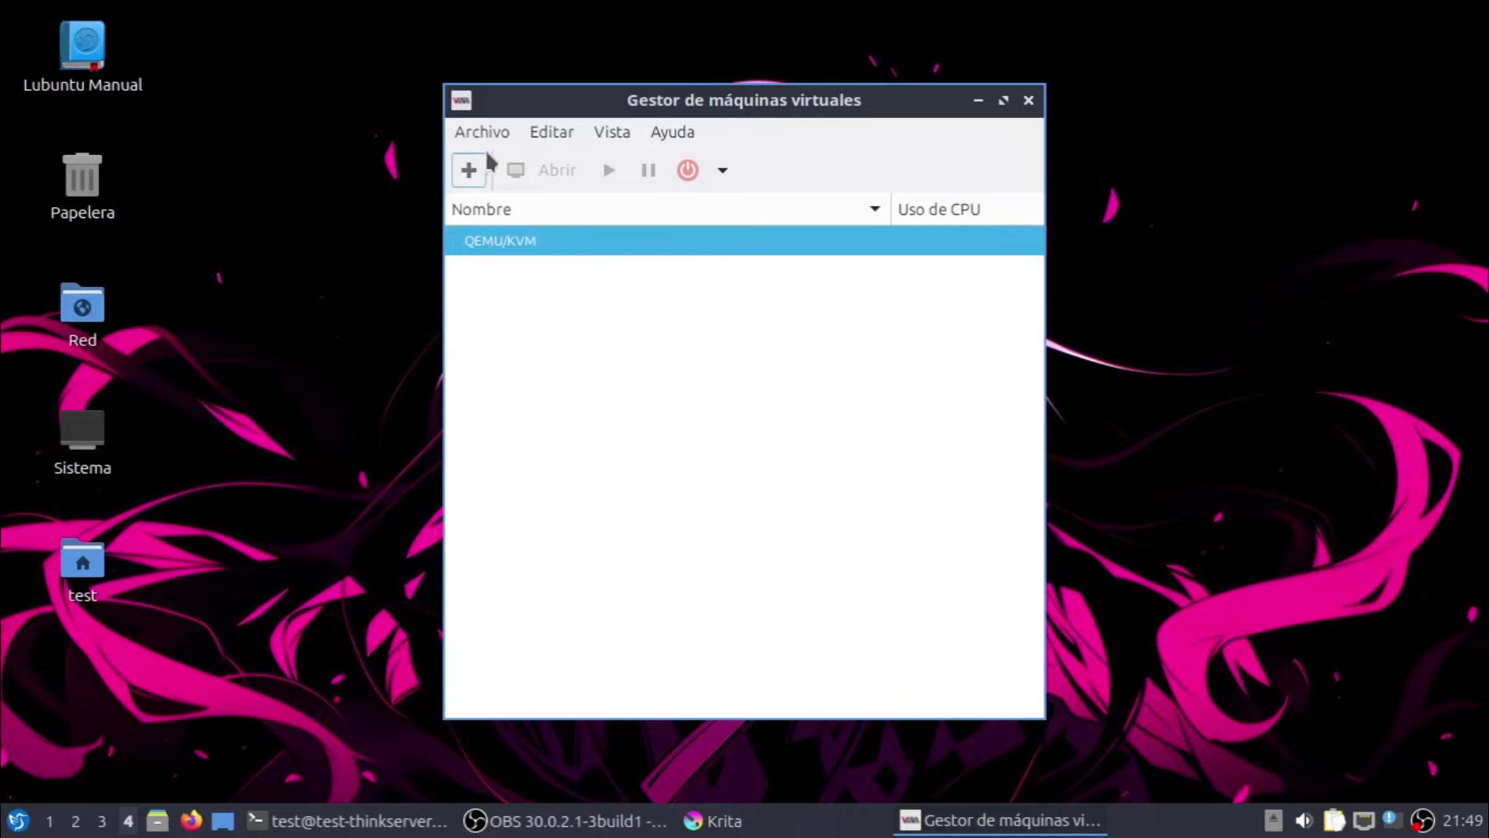
pyautogui.click(469, 168)
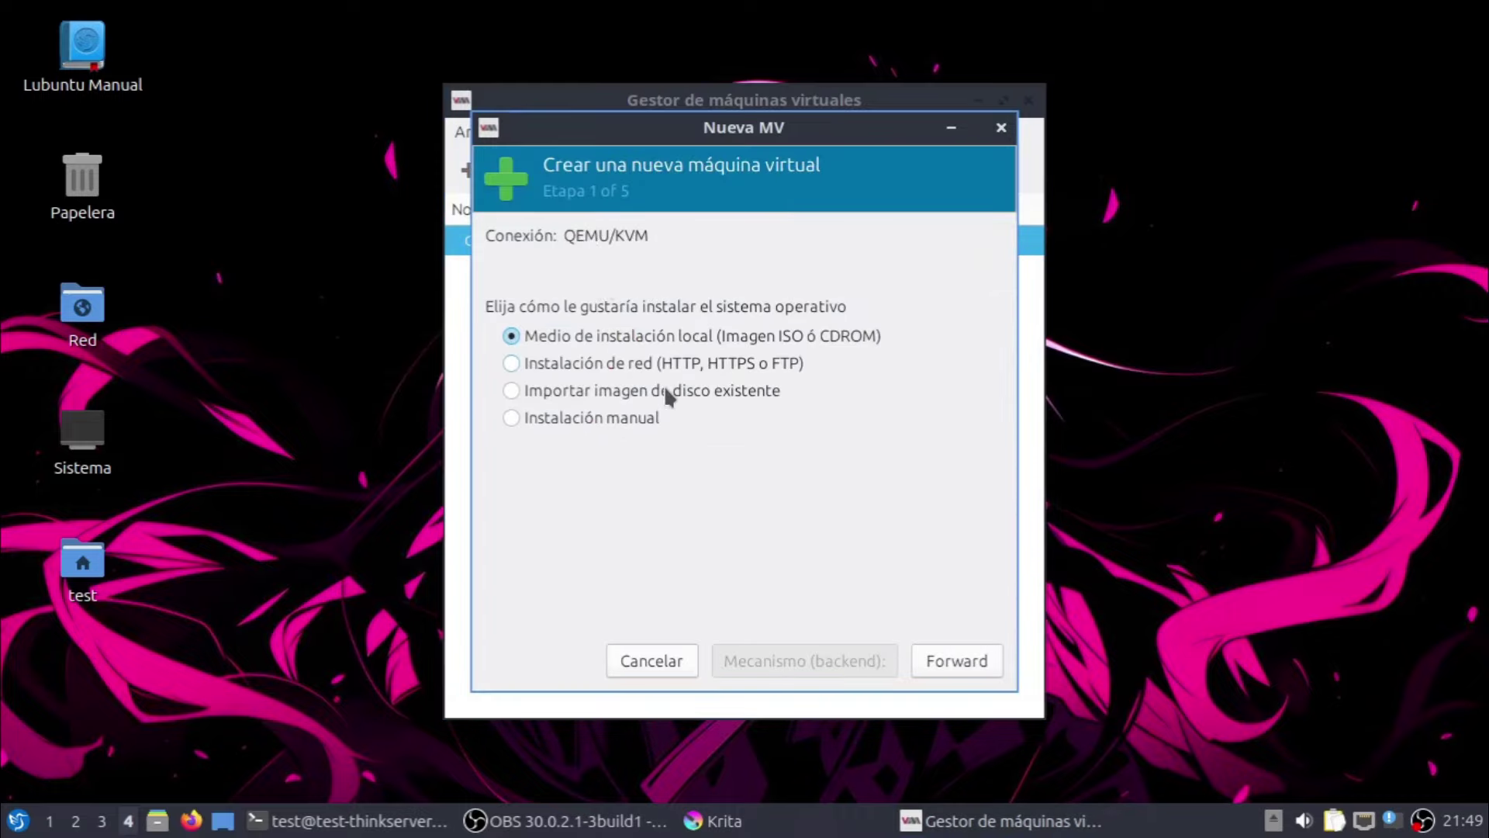
pyautogui.click(956, 661)
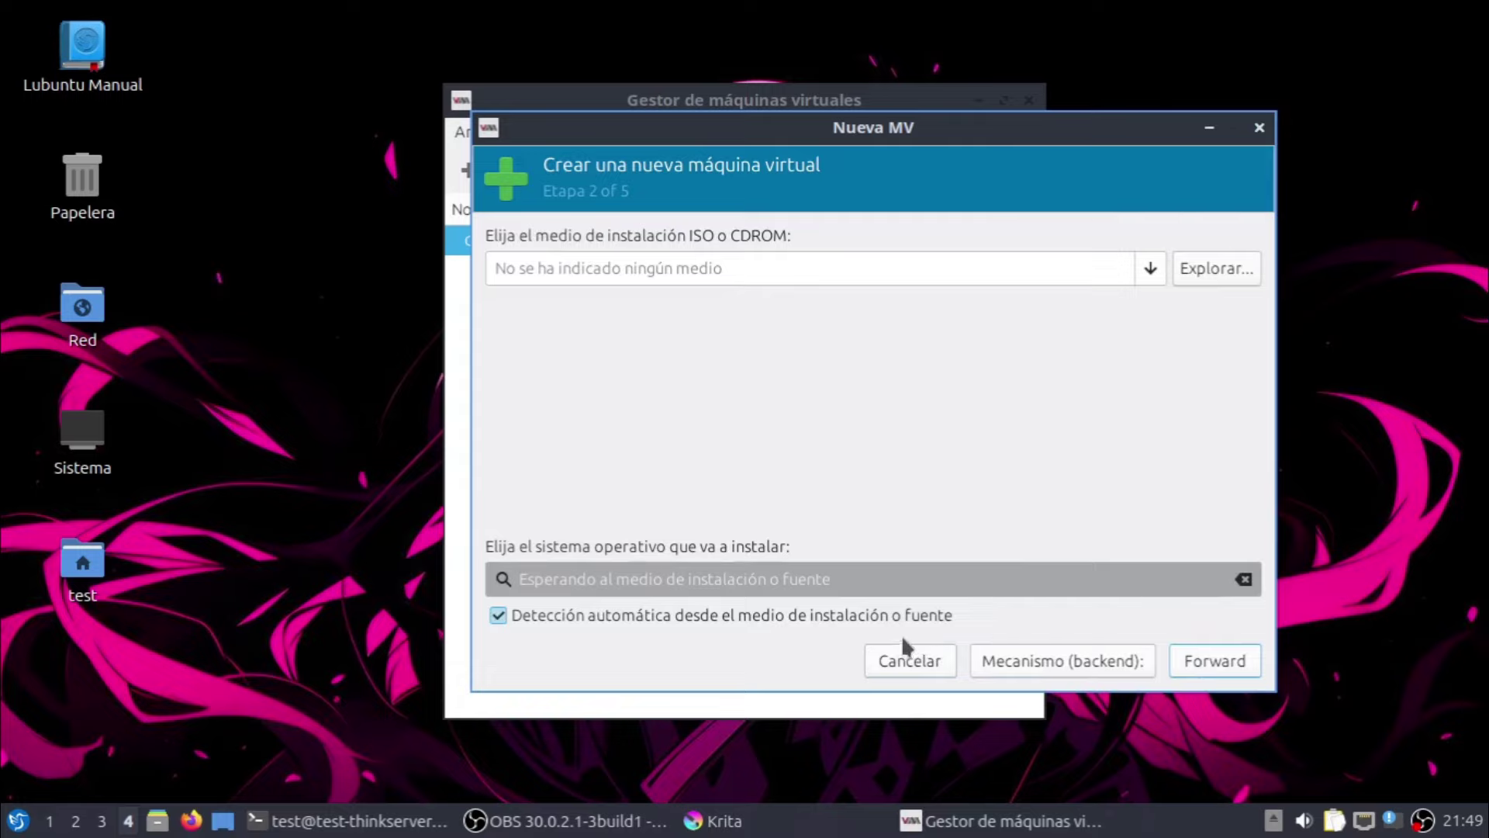
pyautogui.click(905, 660)
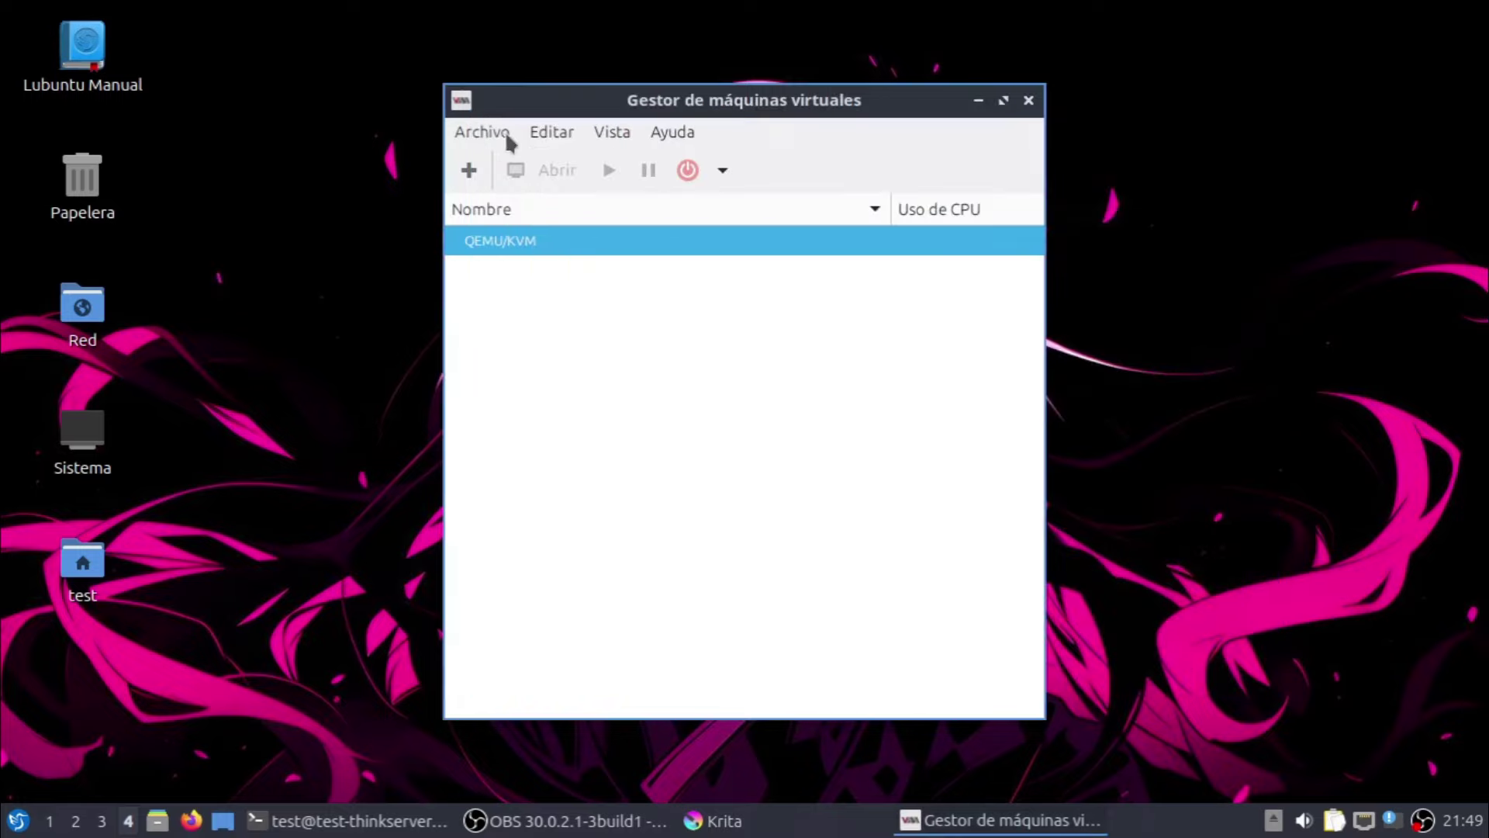
# Check the virtual machine manager's help options and close its window
pyautogui.click(672, 133)
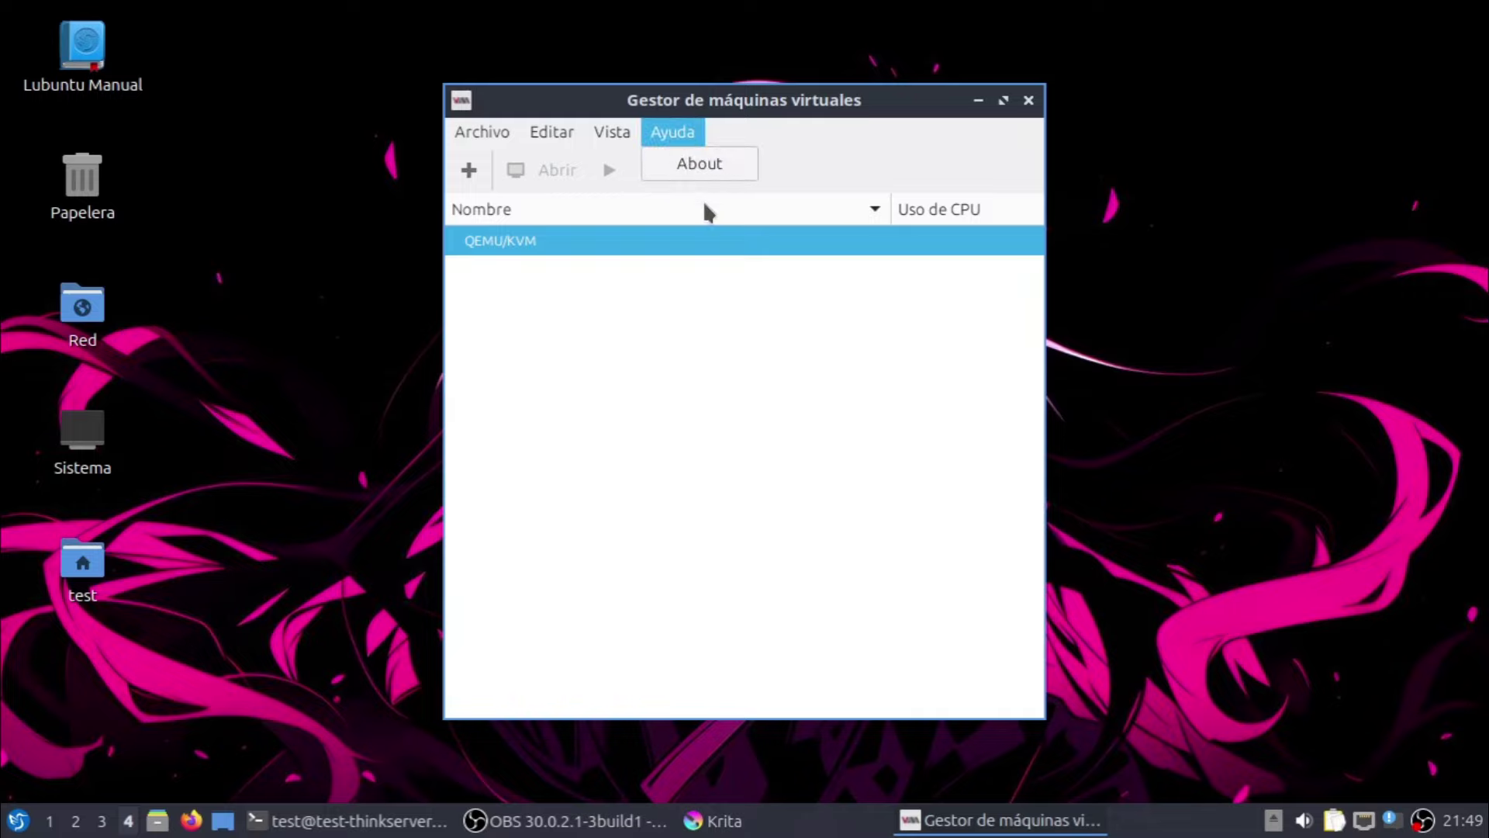
pyautogui.click(1020, 105)
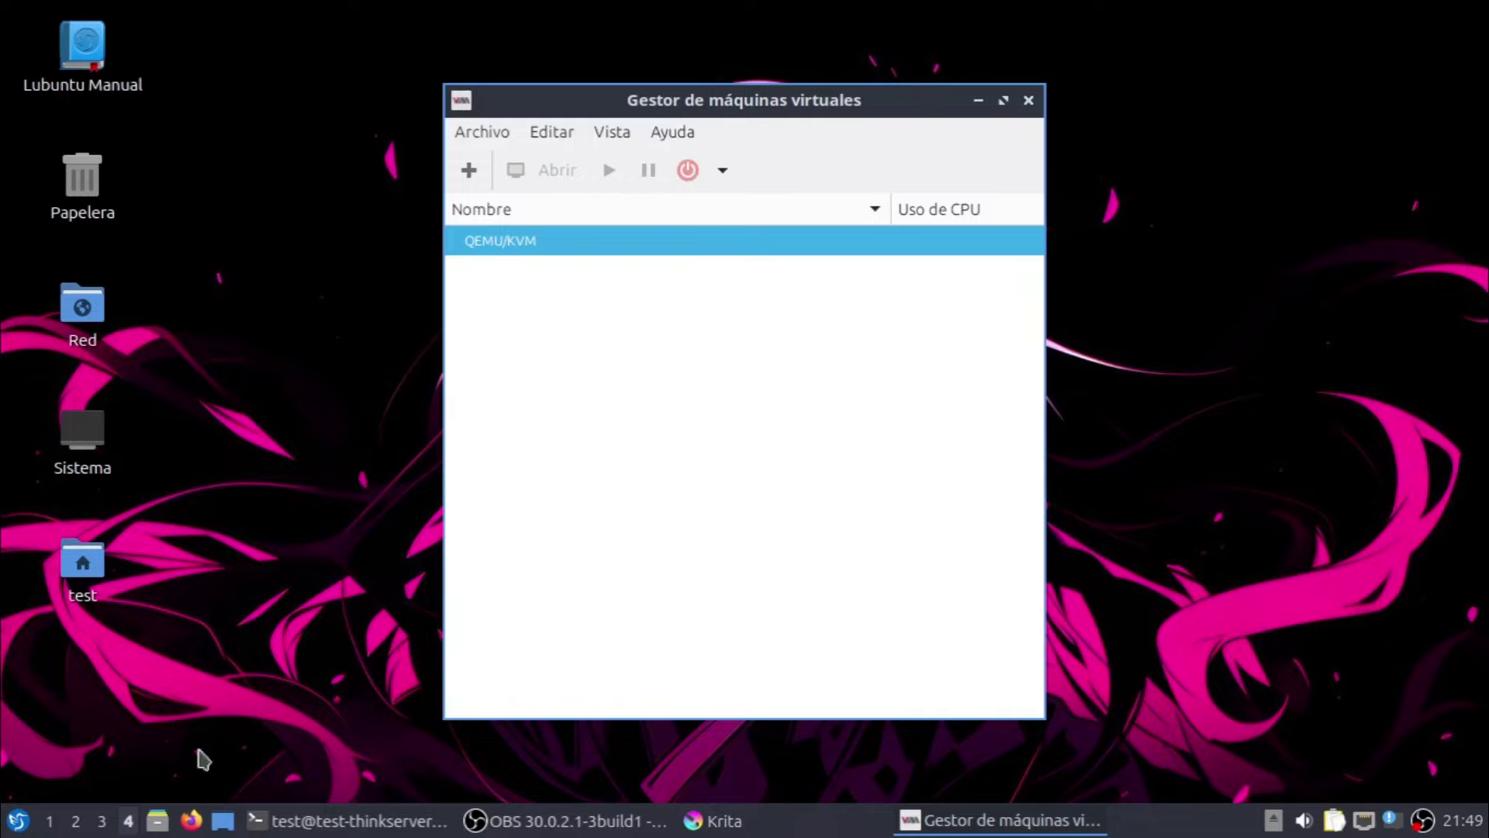
pyautogui.click(1028, 100)
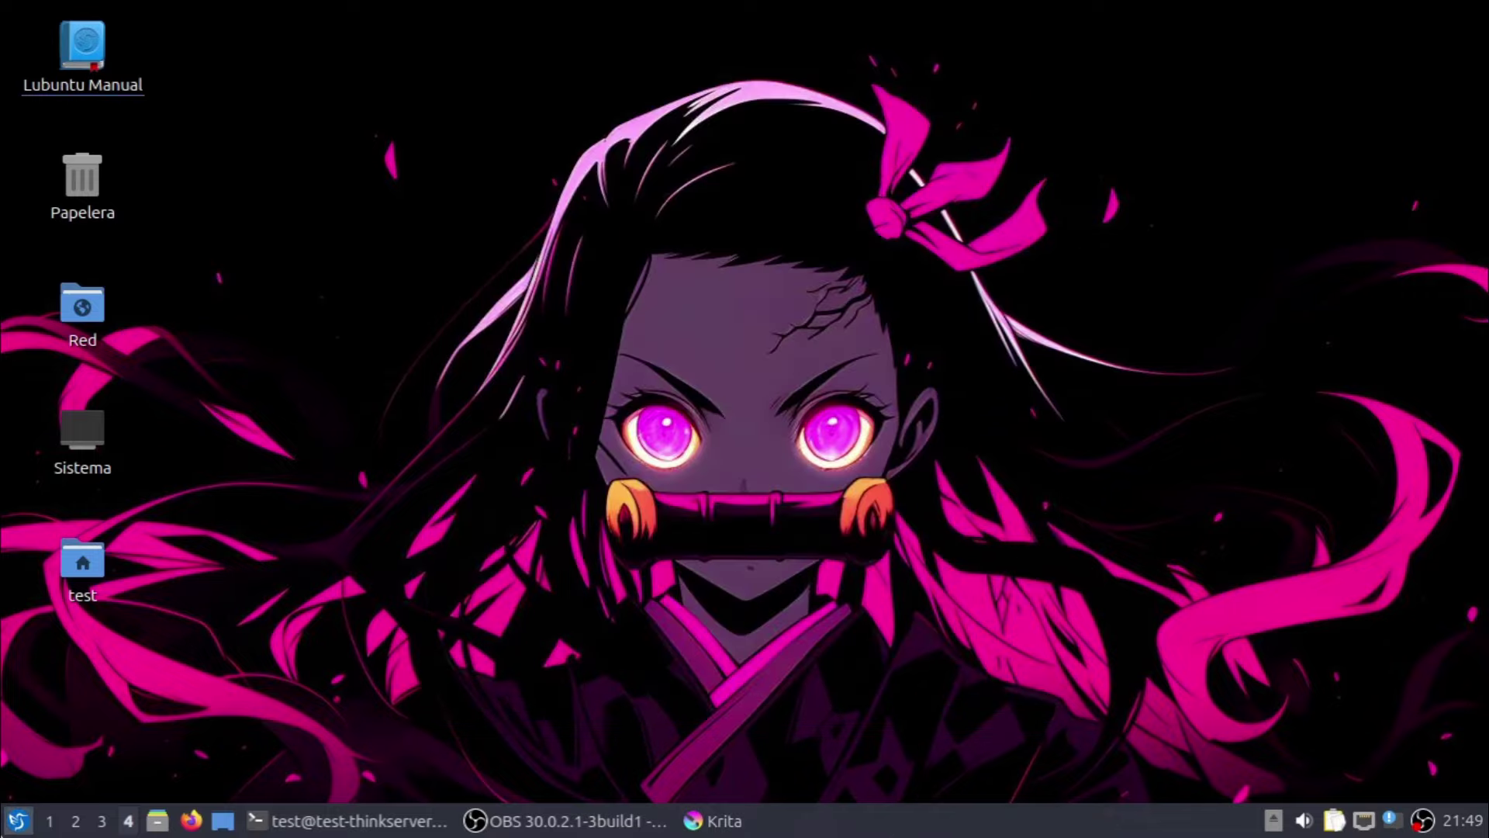
# Launch Discover, view its Preferencias page and move the window toward the middle of the desktop
pyautogui.click(17, 820)
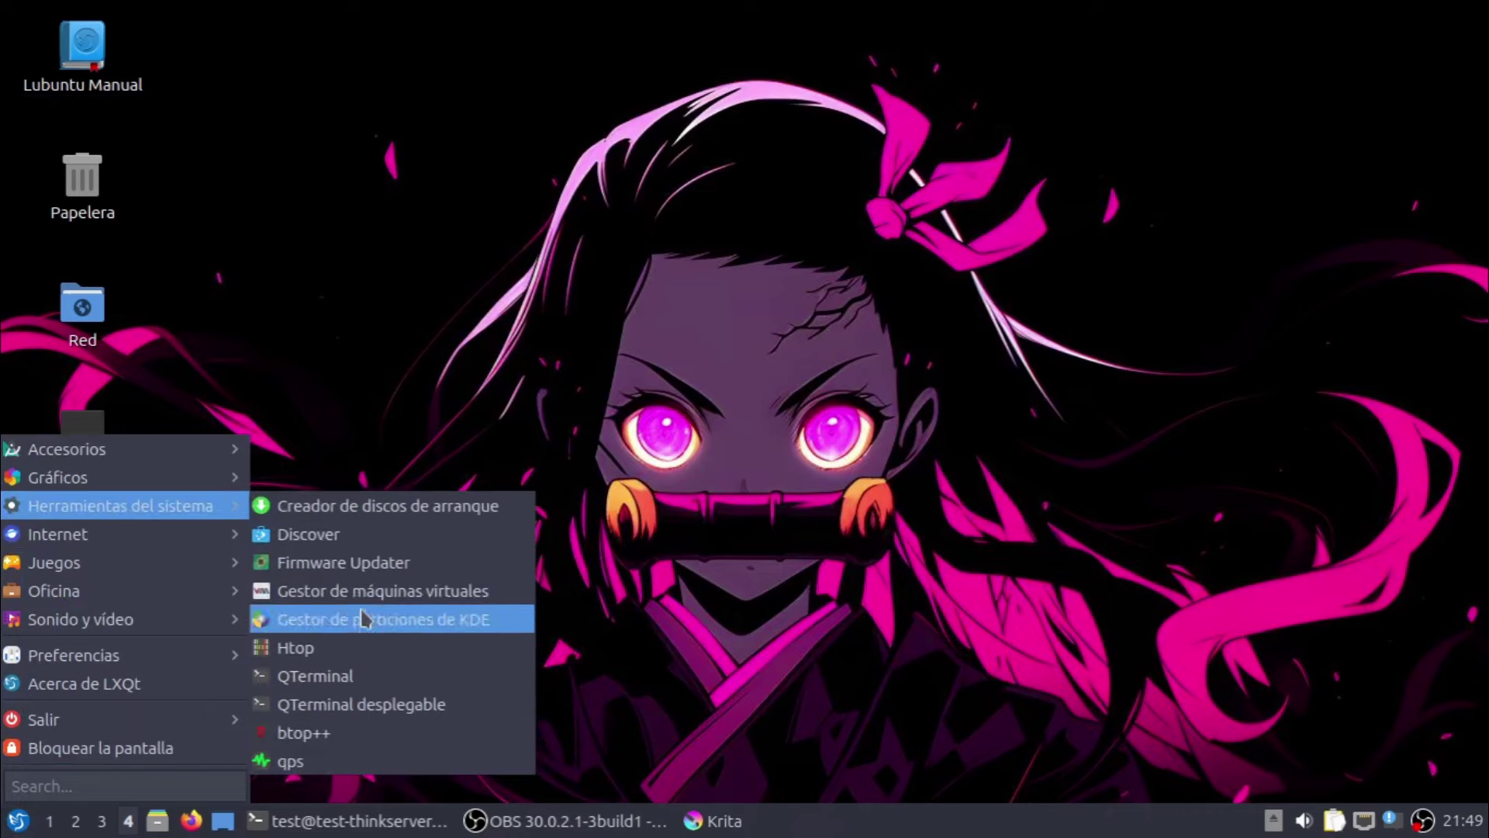
pyautogui.click(376, 536)
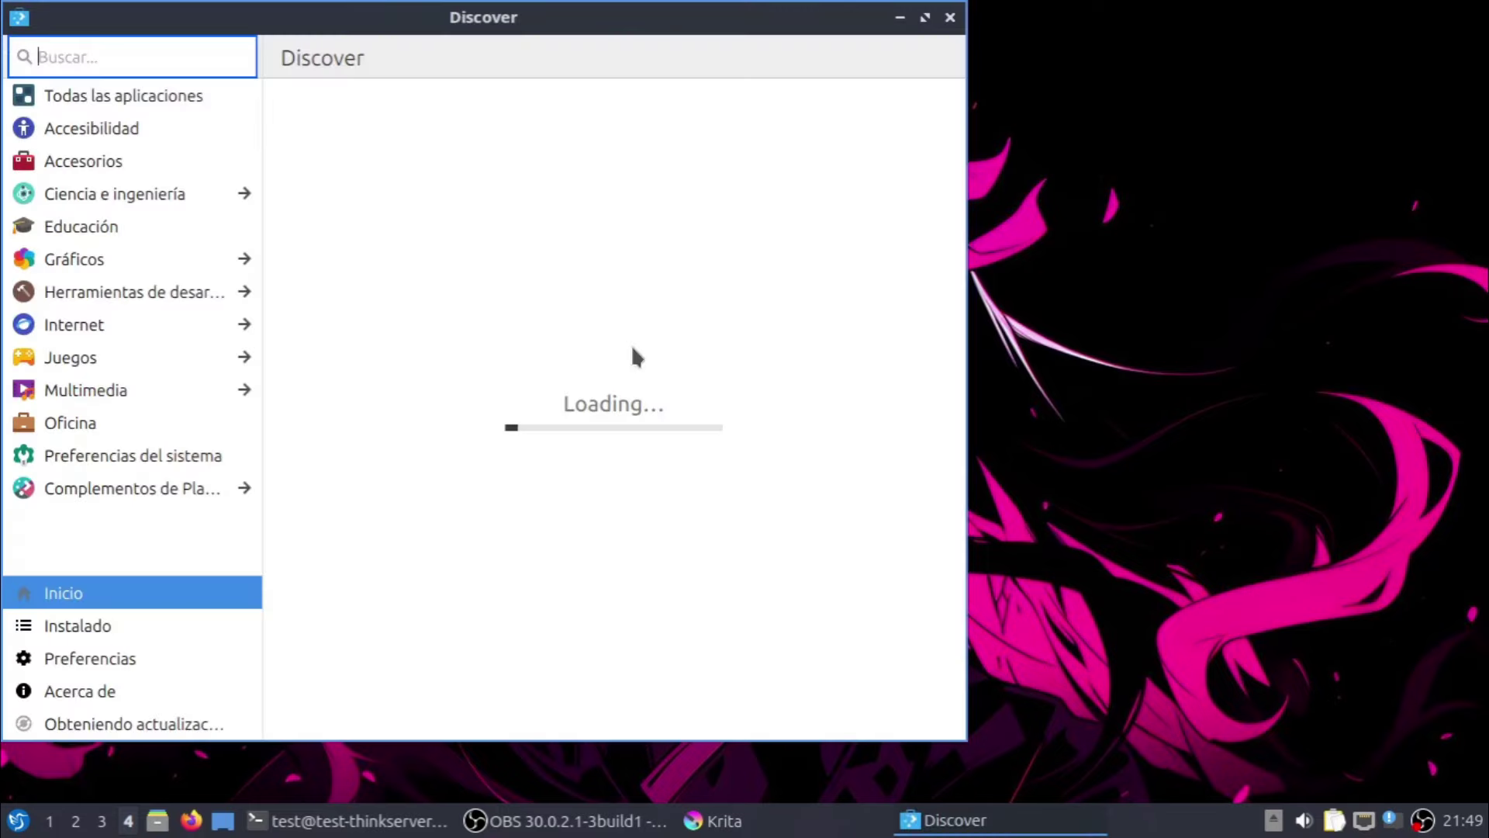
pyautogui.click(95, 659)
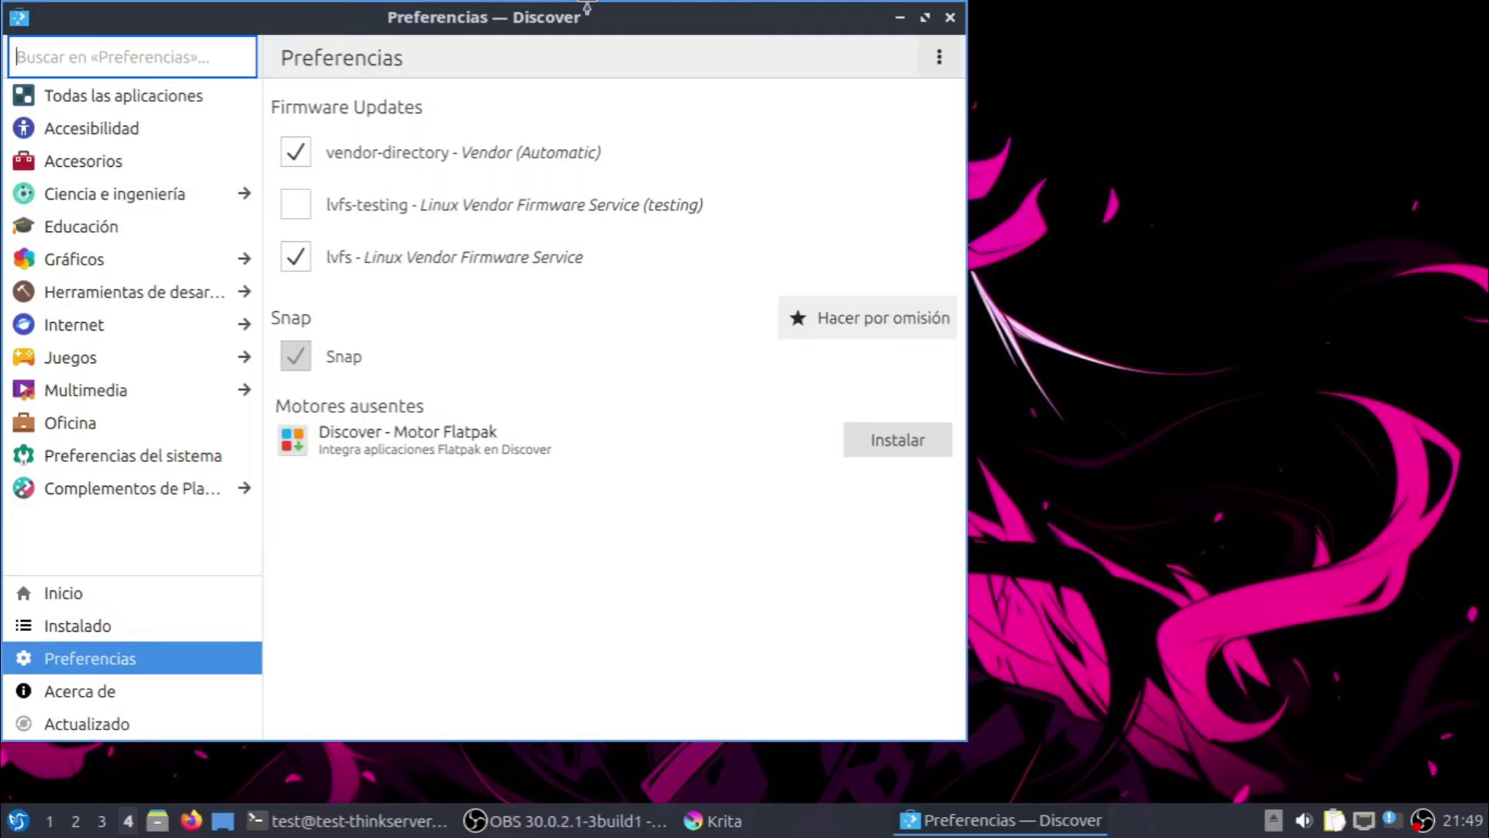
pyautogui.moveTo(587, 8); pyautogui.dragTo(769, 37)
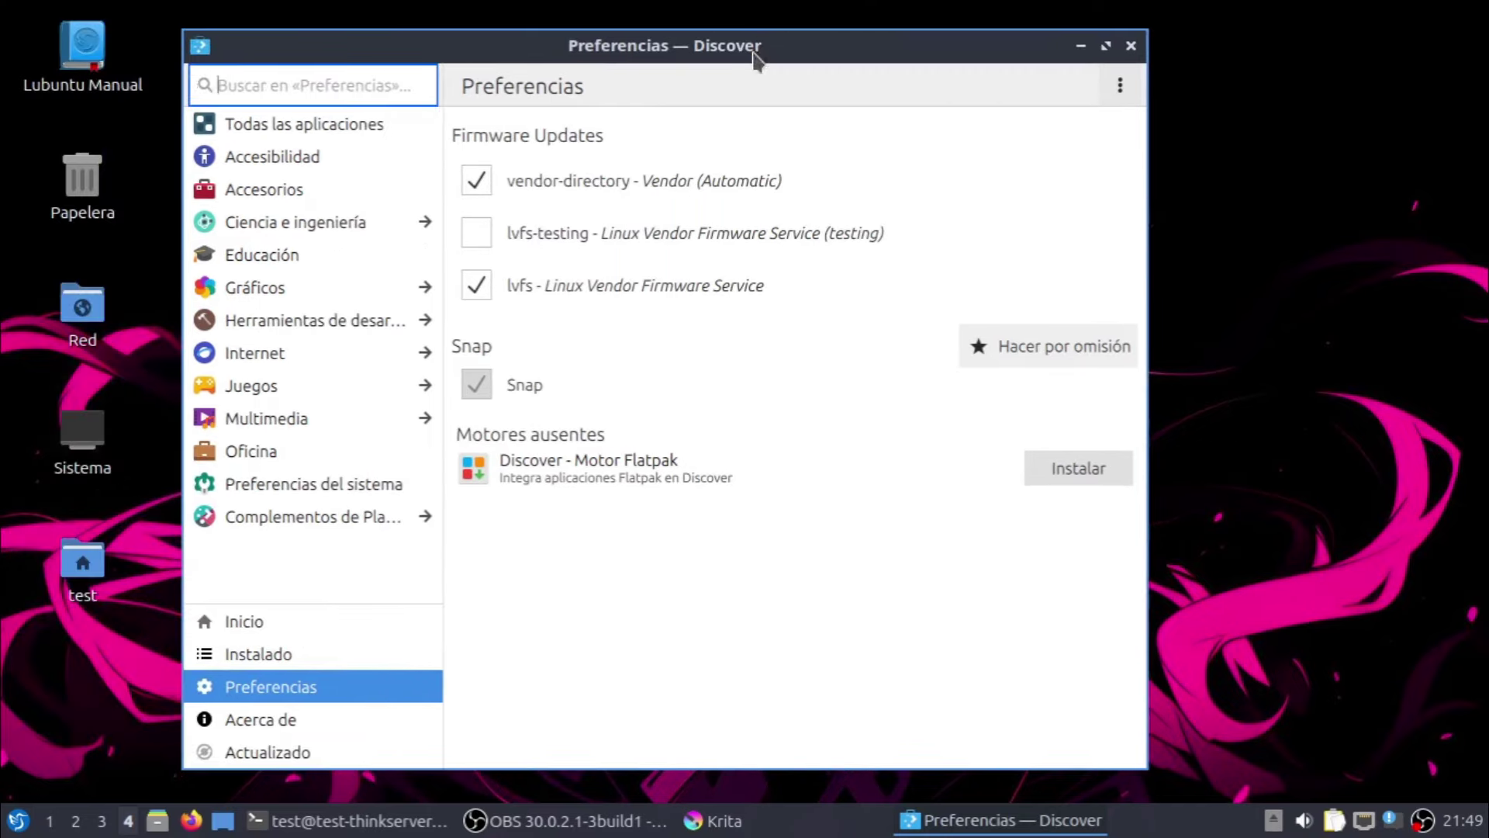
pyautogui.click(1133, 94)
pyautogui.click(846, 637)
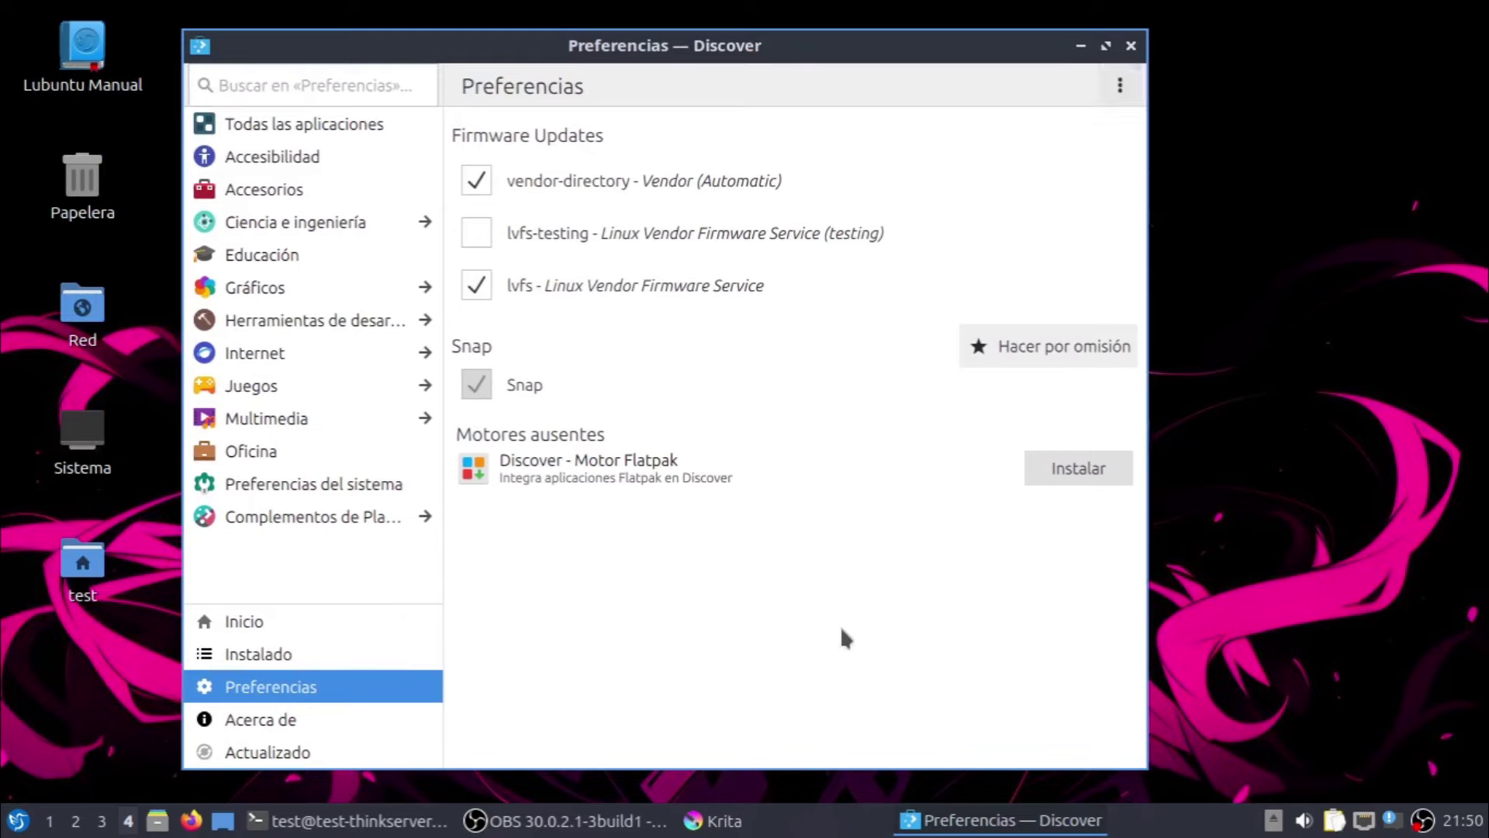
# Search Todas las aplicaciones in Discover for discord, and clear the search
pyautogui.click(327, 134)
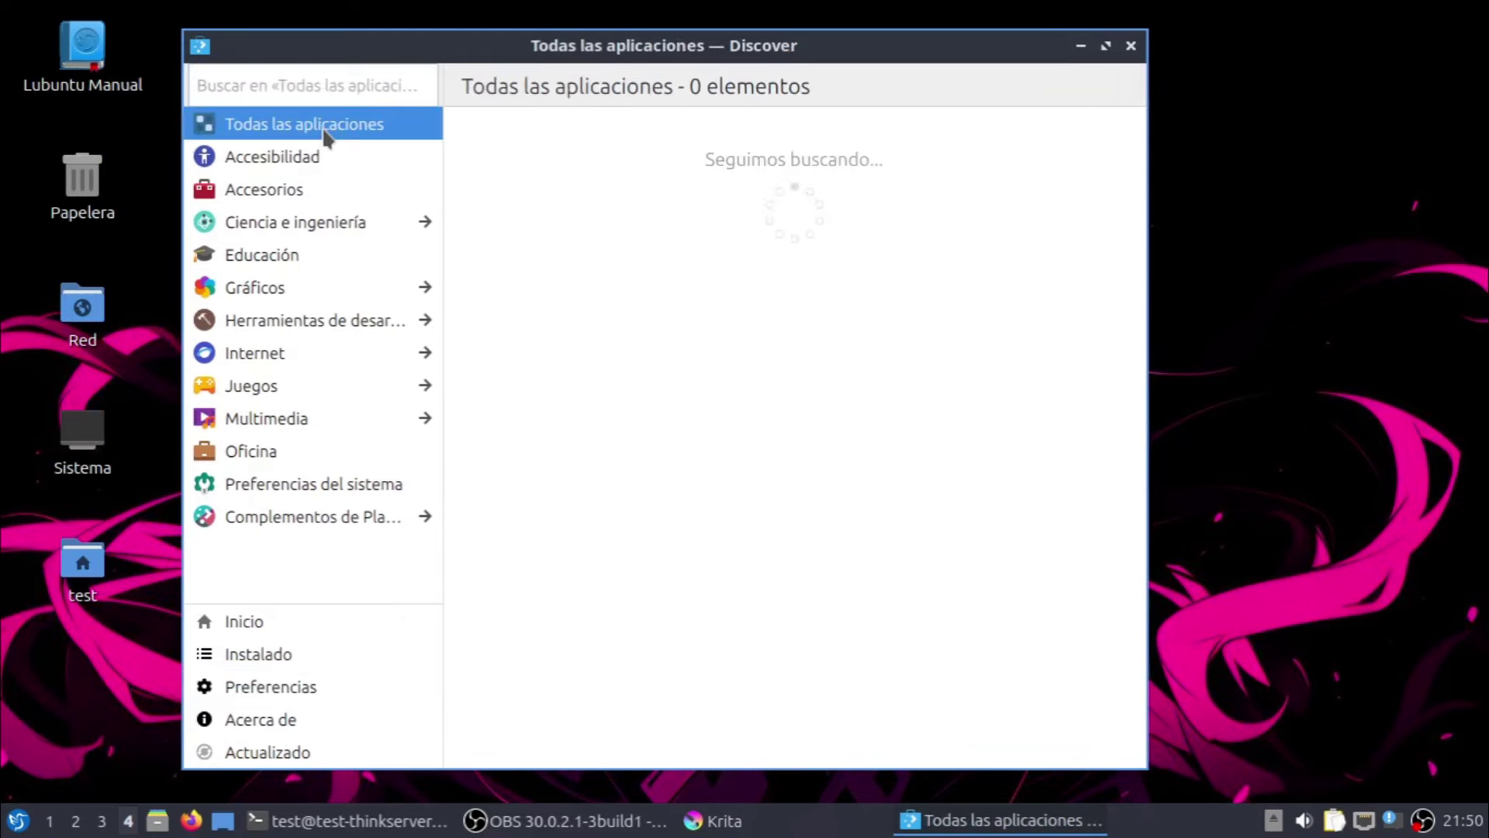
pyautogui.click(334, 89)
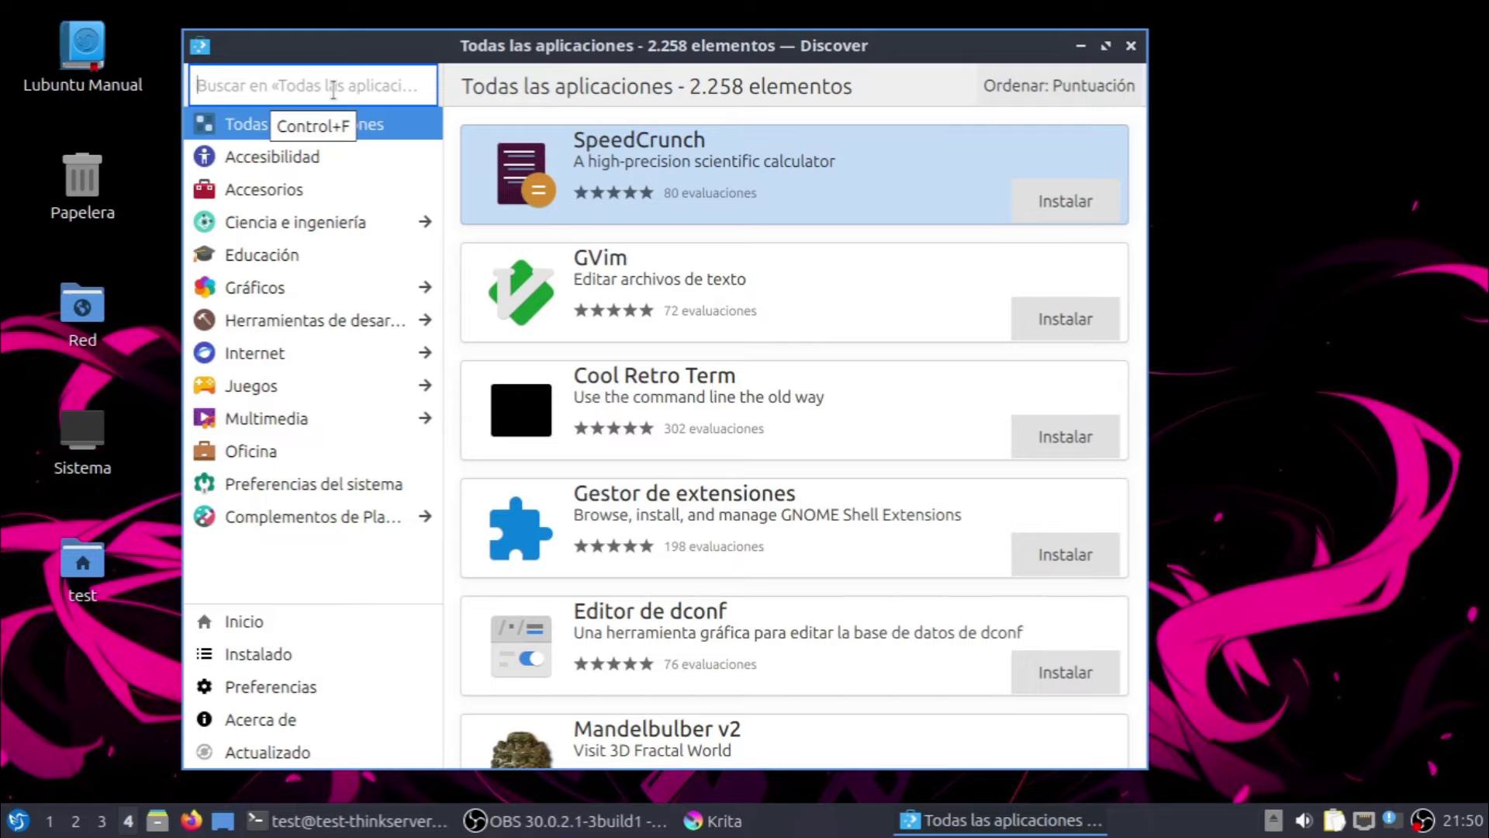
pyautogui.write('discord')
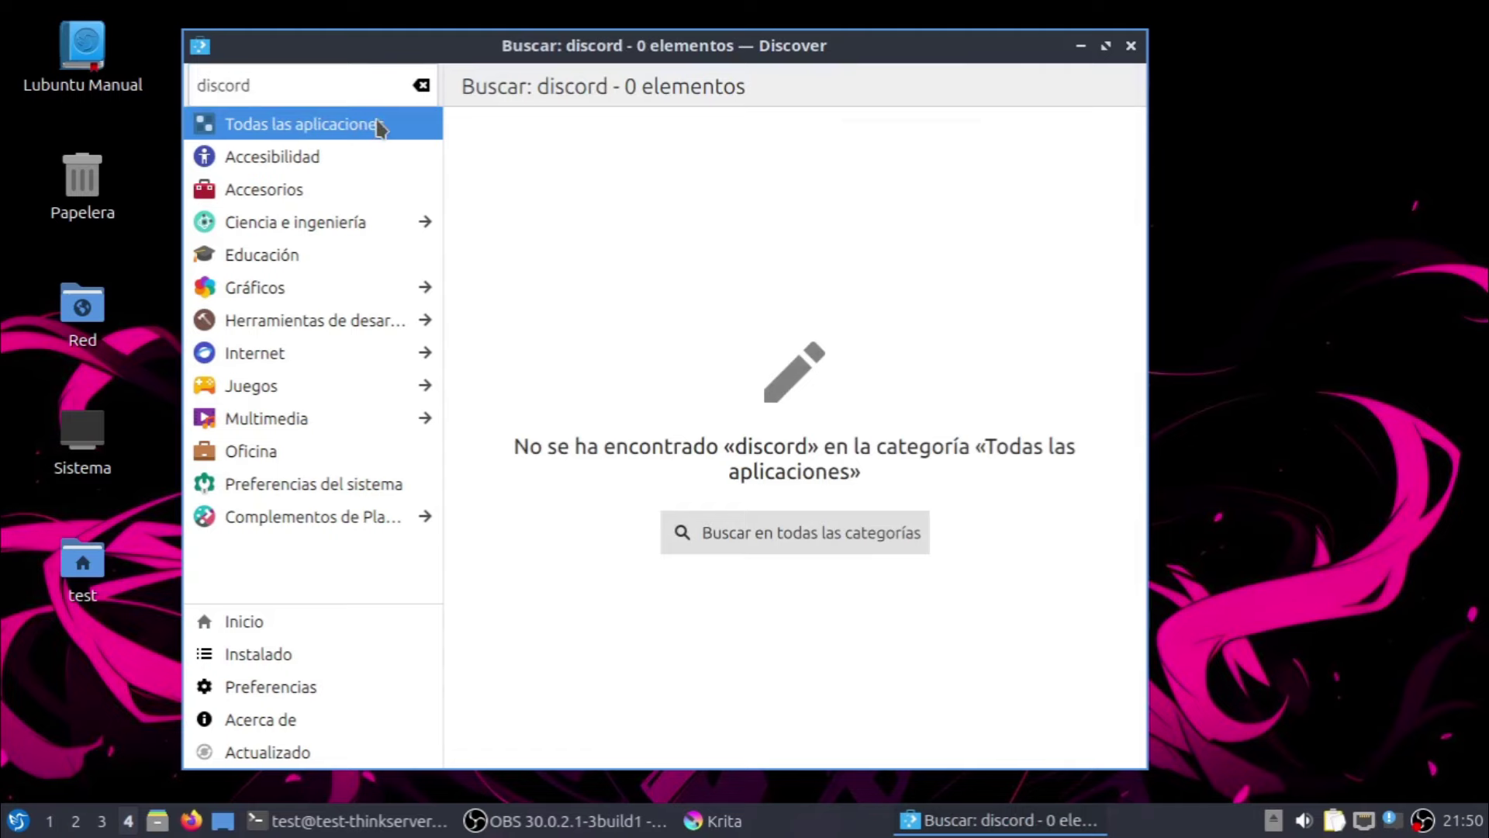
pyautogui.click(421, 85)
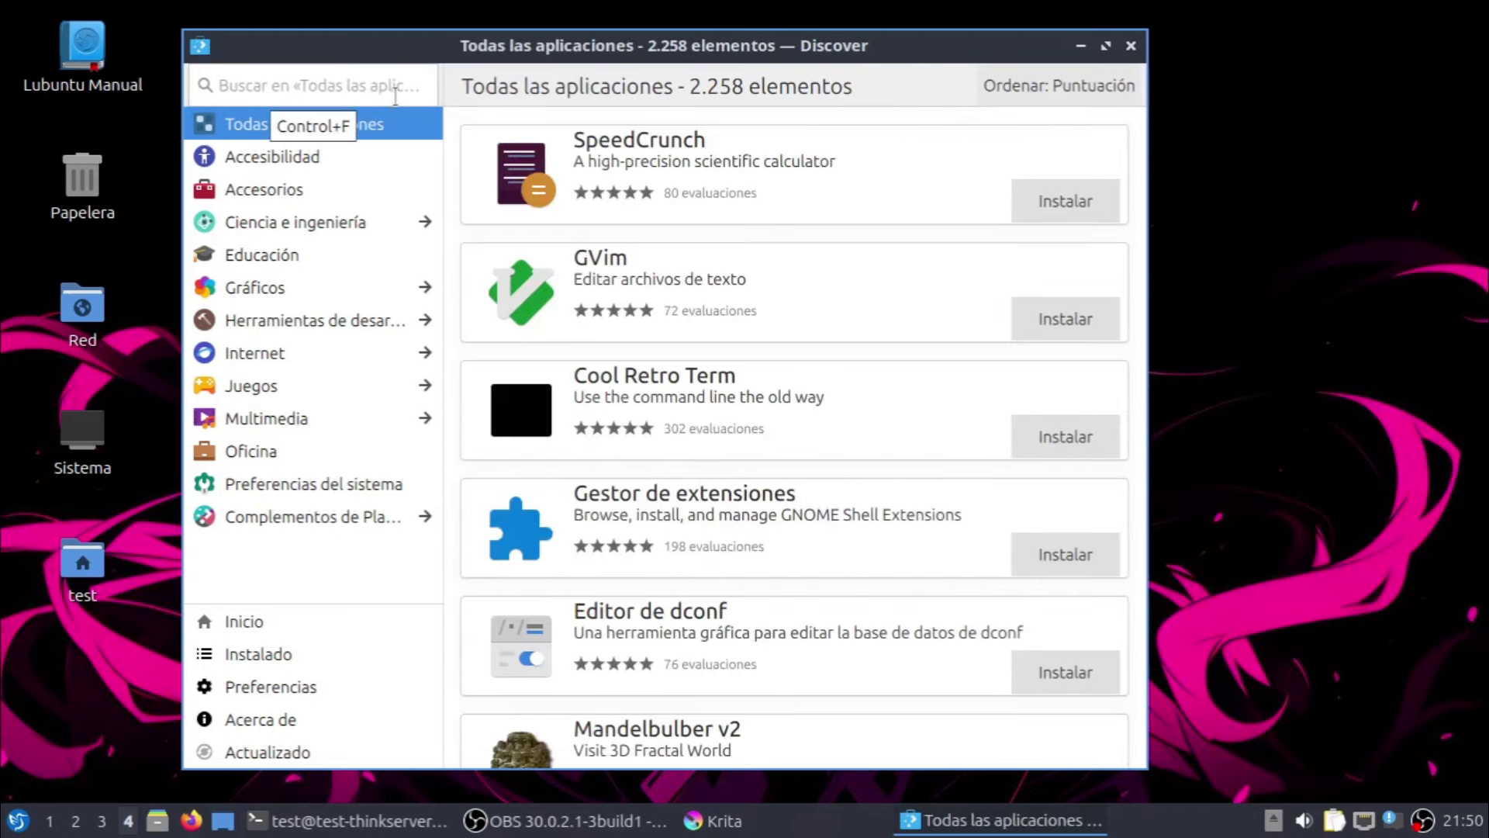
# Open the details page of Gestor de extensiones in the list of all applications
pyautogui.click(367, 83)
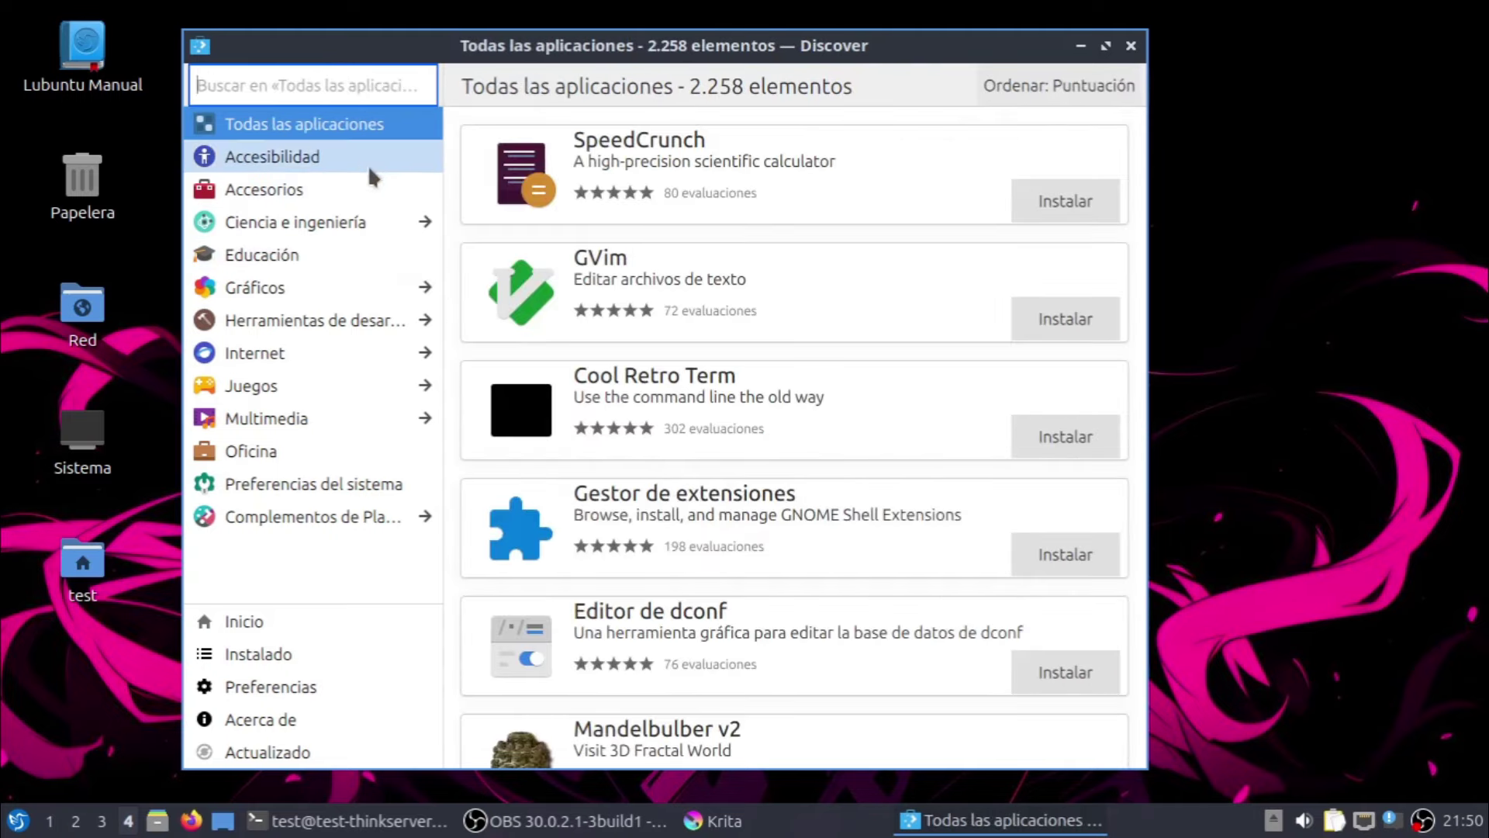
pyautogui.click(684, 529)
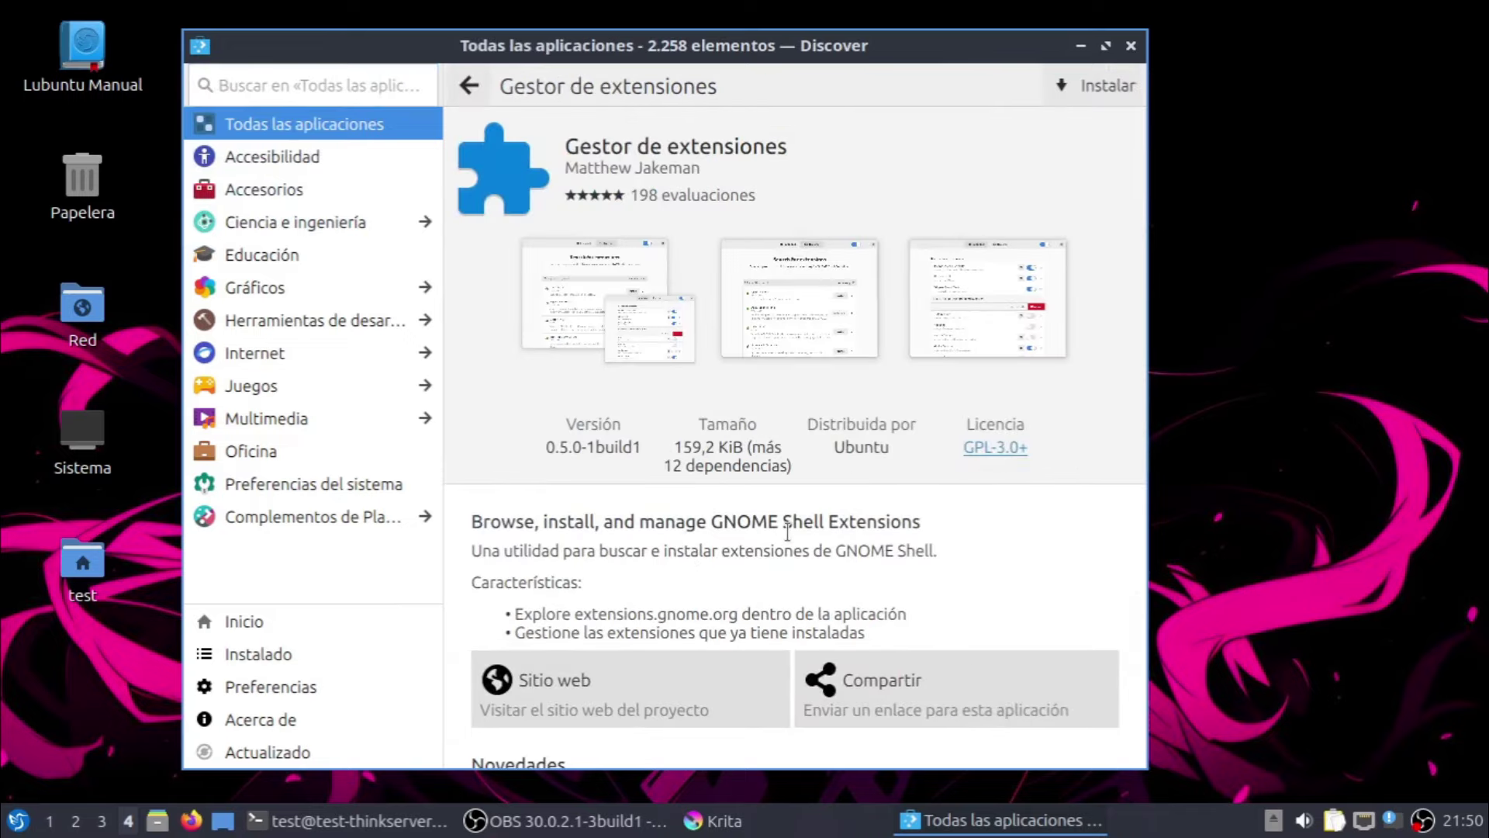
# Read through the Gestor de extensiones details and check Discover's Preferencias page with its additional options
pyautogui.scroll(-10, 659, 434)
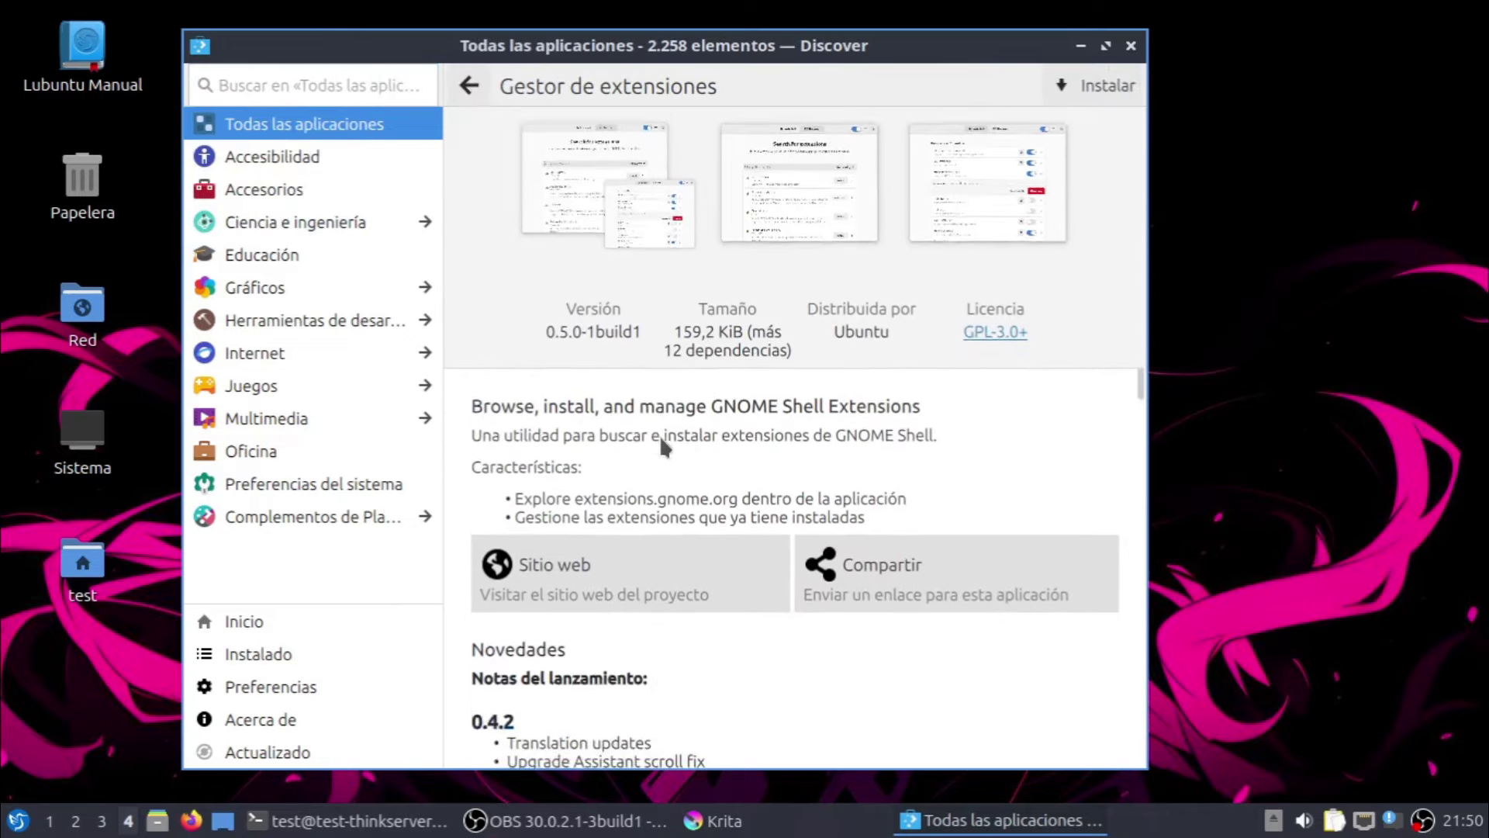
pyautogui.scroll(10, 659, 435)
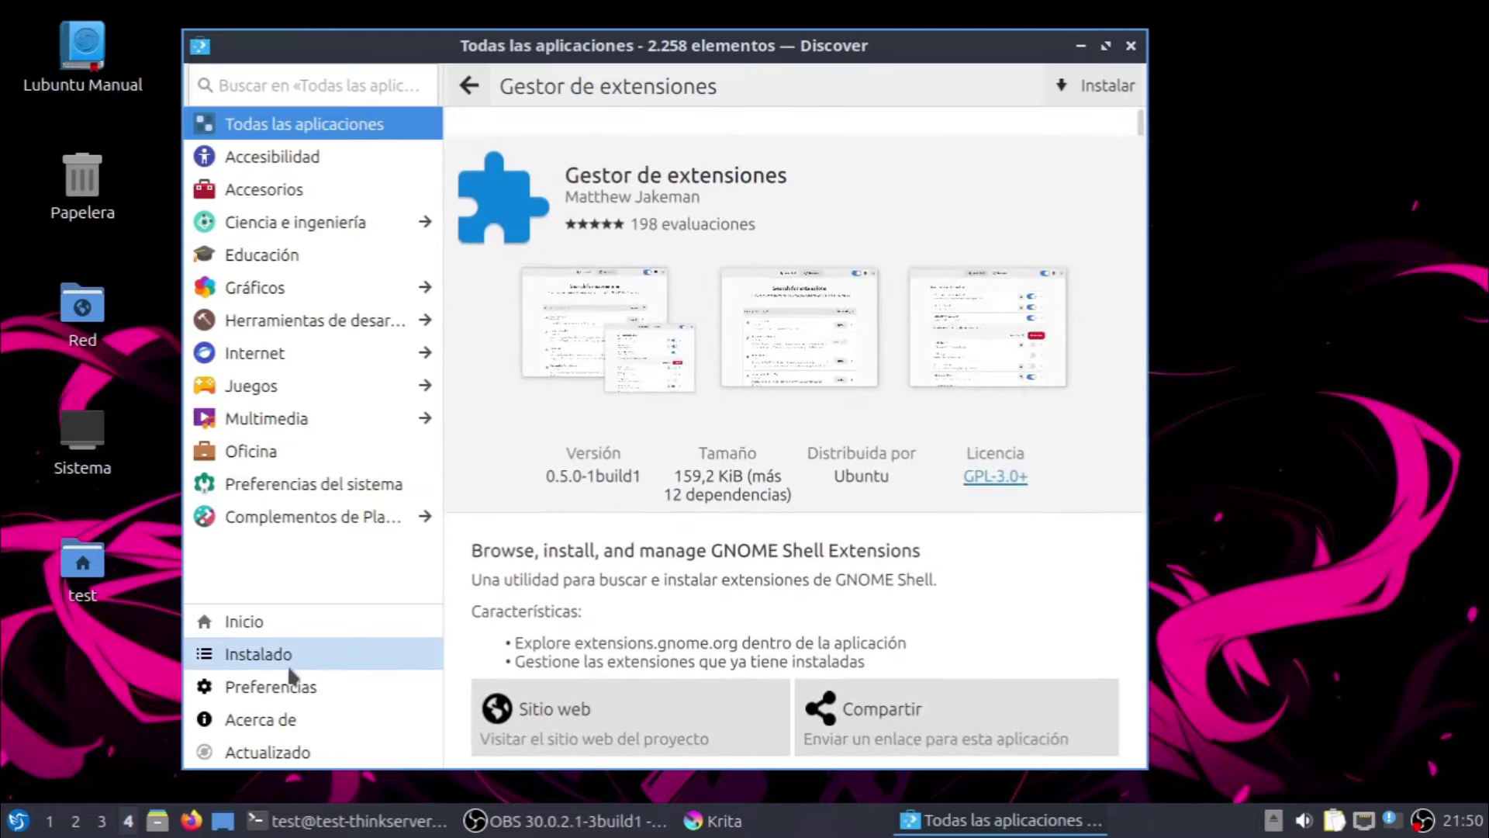
pyautogui.click(288, 687)
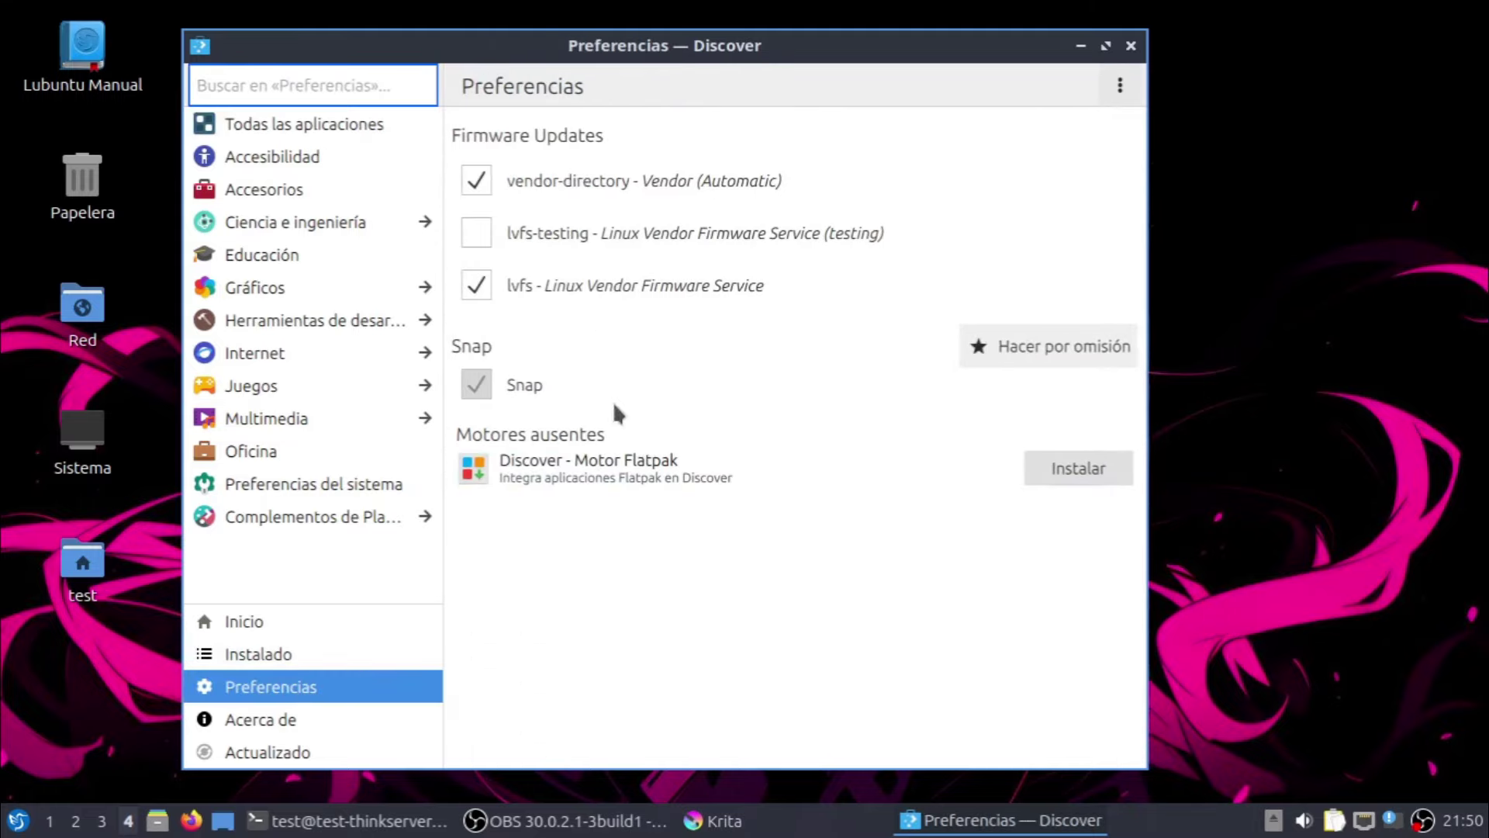
pyautogui.click(589, 376)
pyautogui.click(1117, 89)
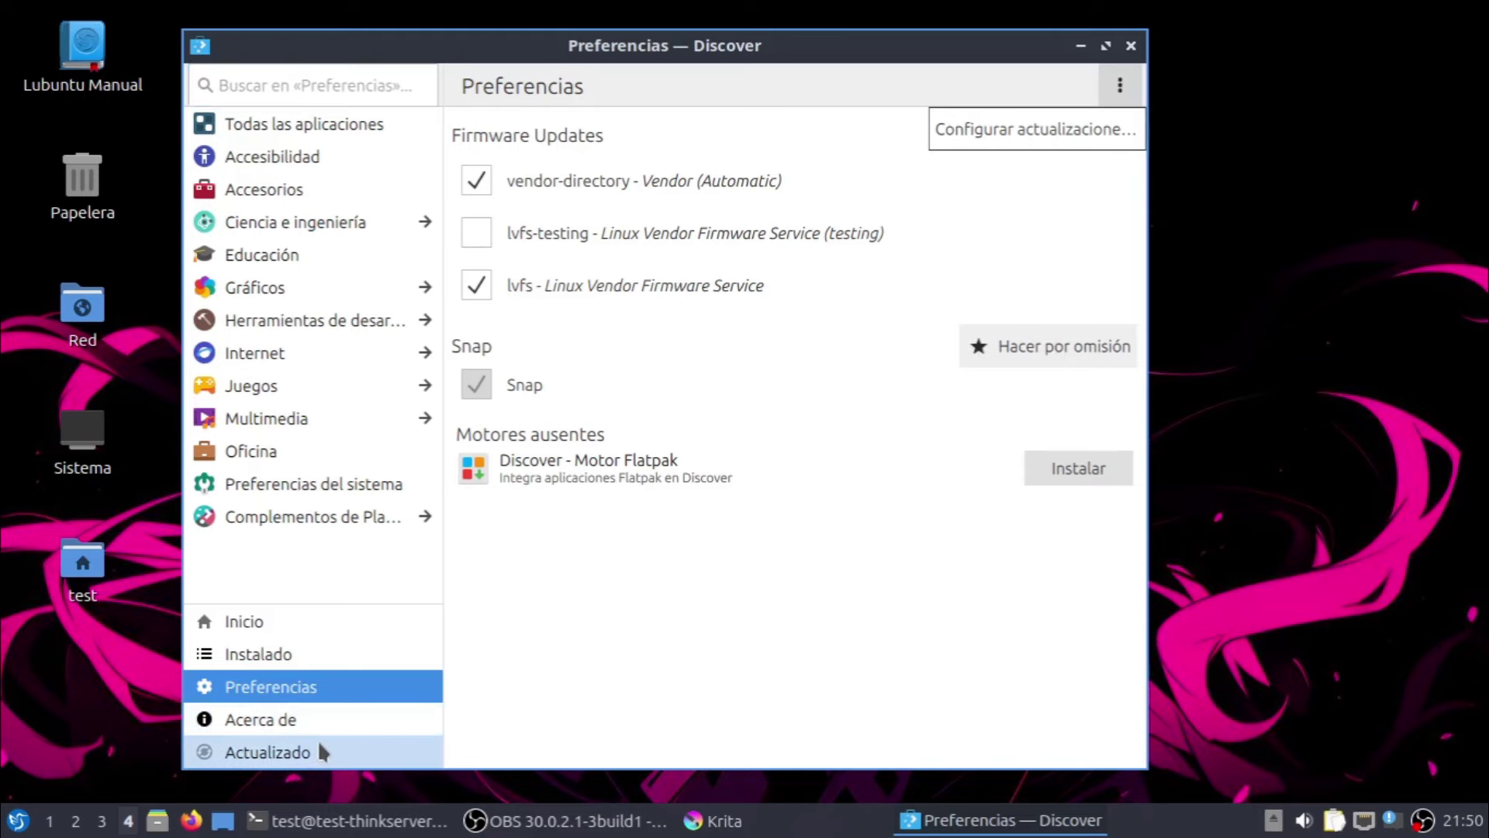
# Return to Discover's Inicio page by way of Instalado, search for discord, browse the results and clear the search
pyautogui.click(297, 655)
pyautogui.click(300, 629)
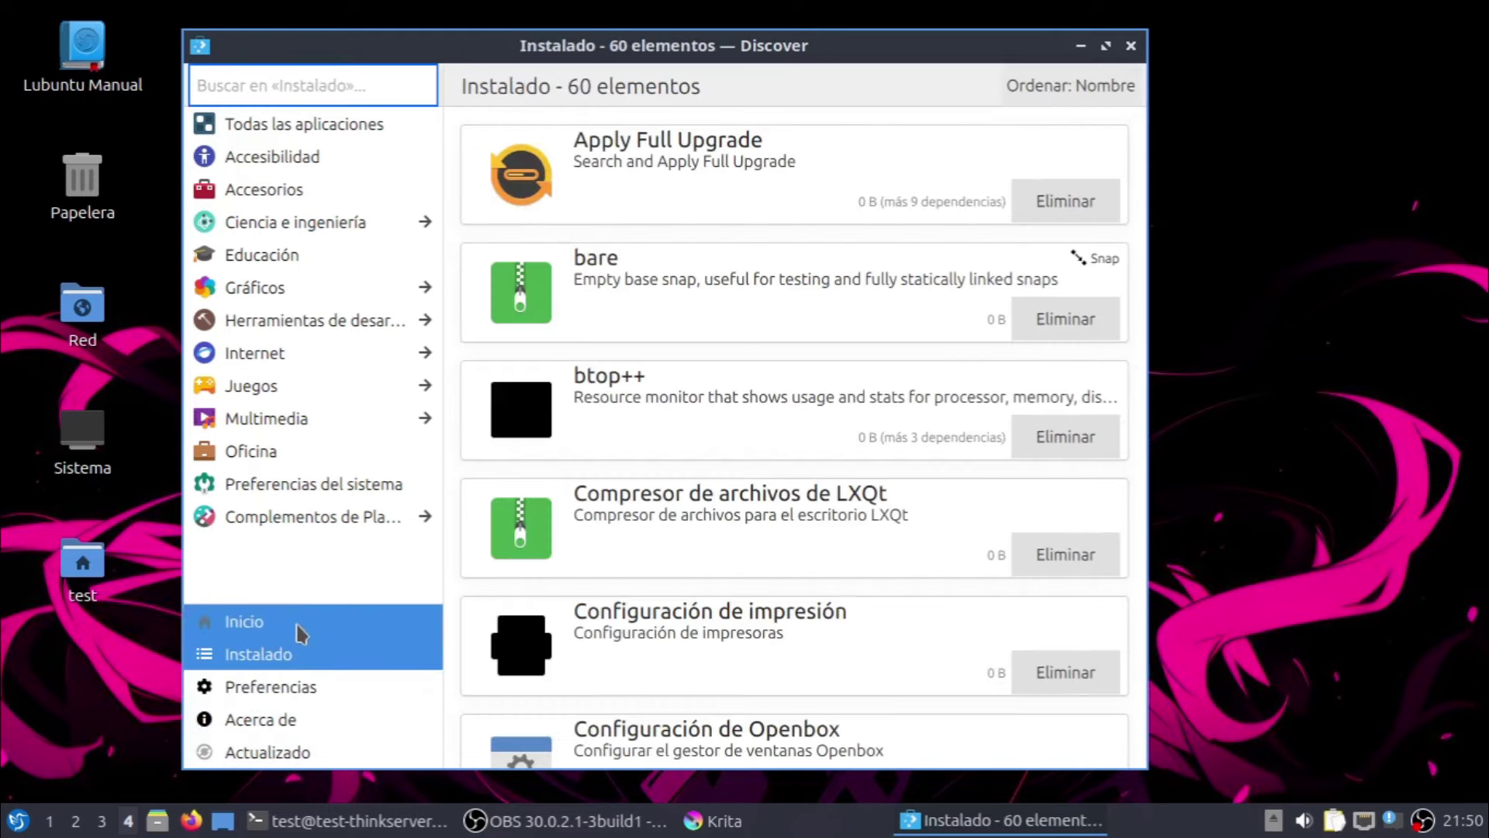
pyautogui.click(362, 78)
pyautogui.write('discord')
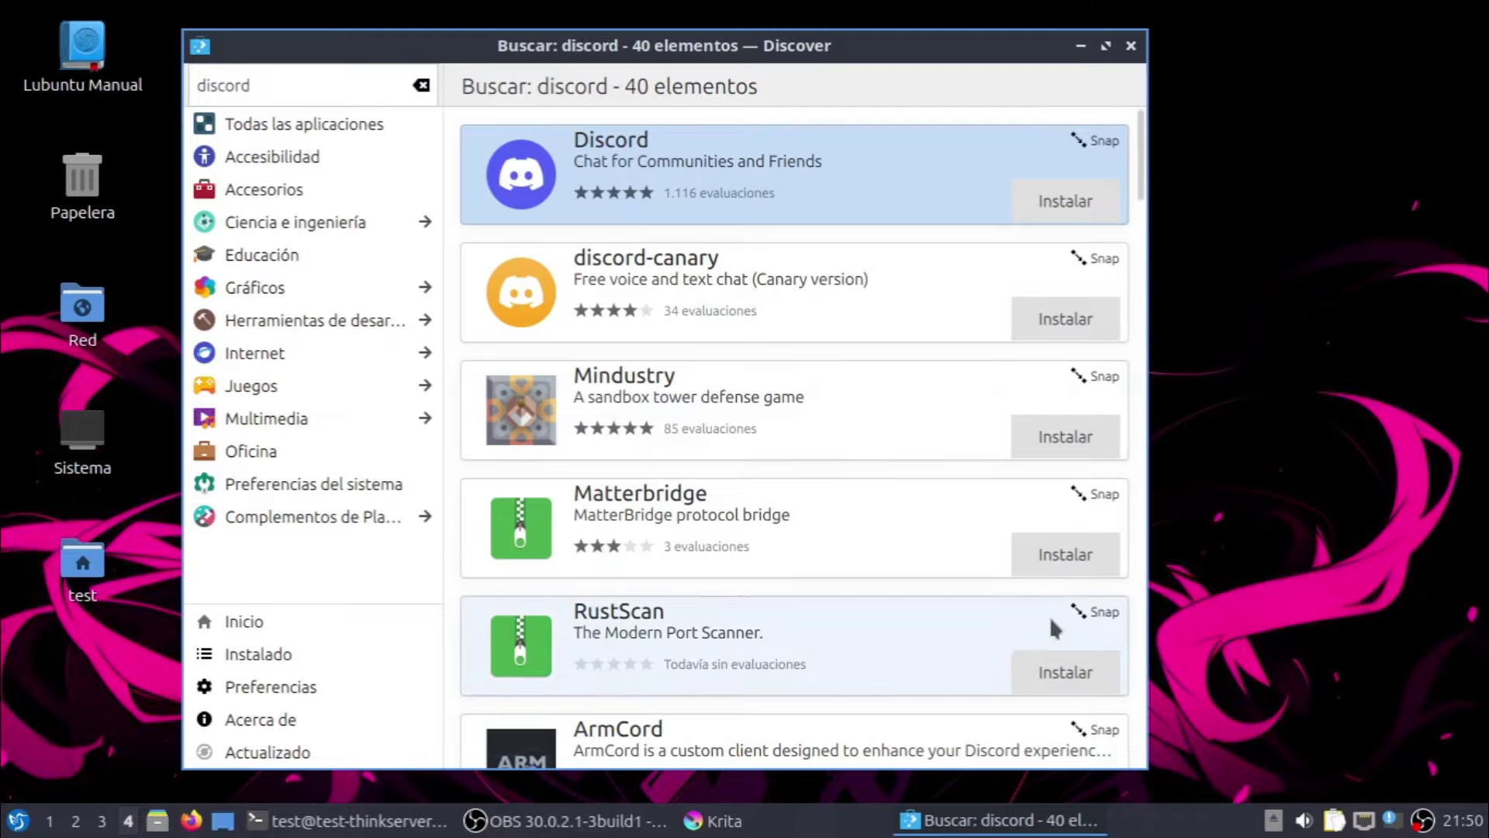
pyautogui.scroll(-20, 1055, 620)
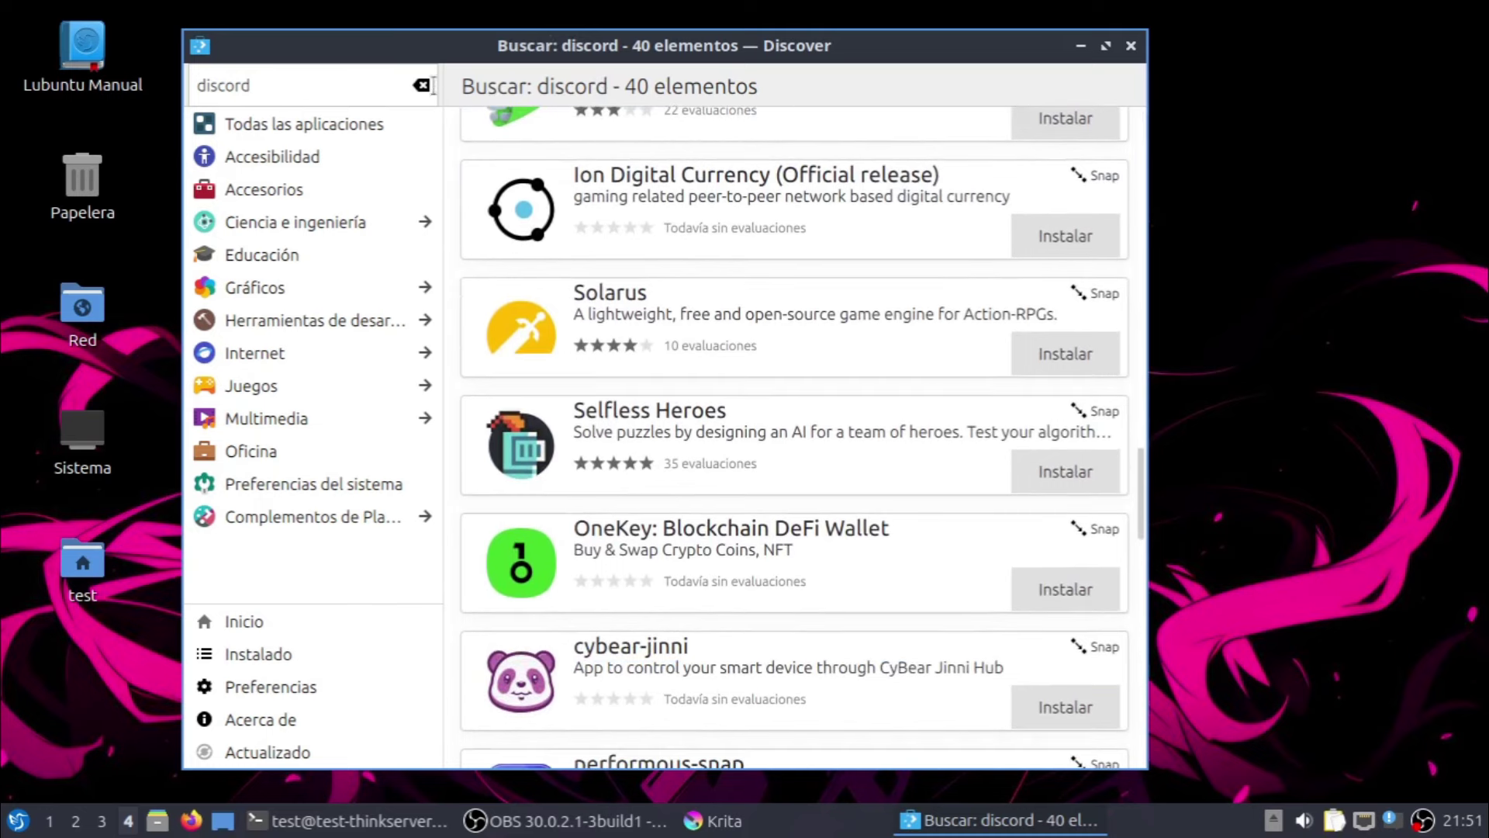
pyautogui.click(423, 89)
pyautogui.click(422, 86)
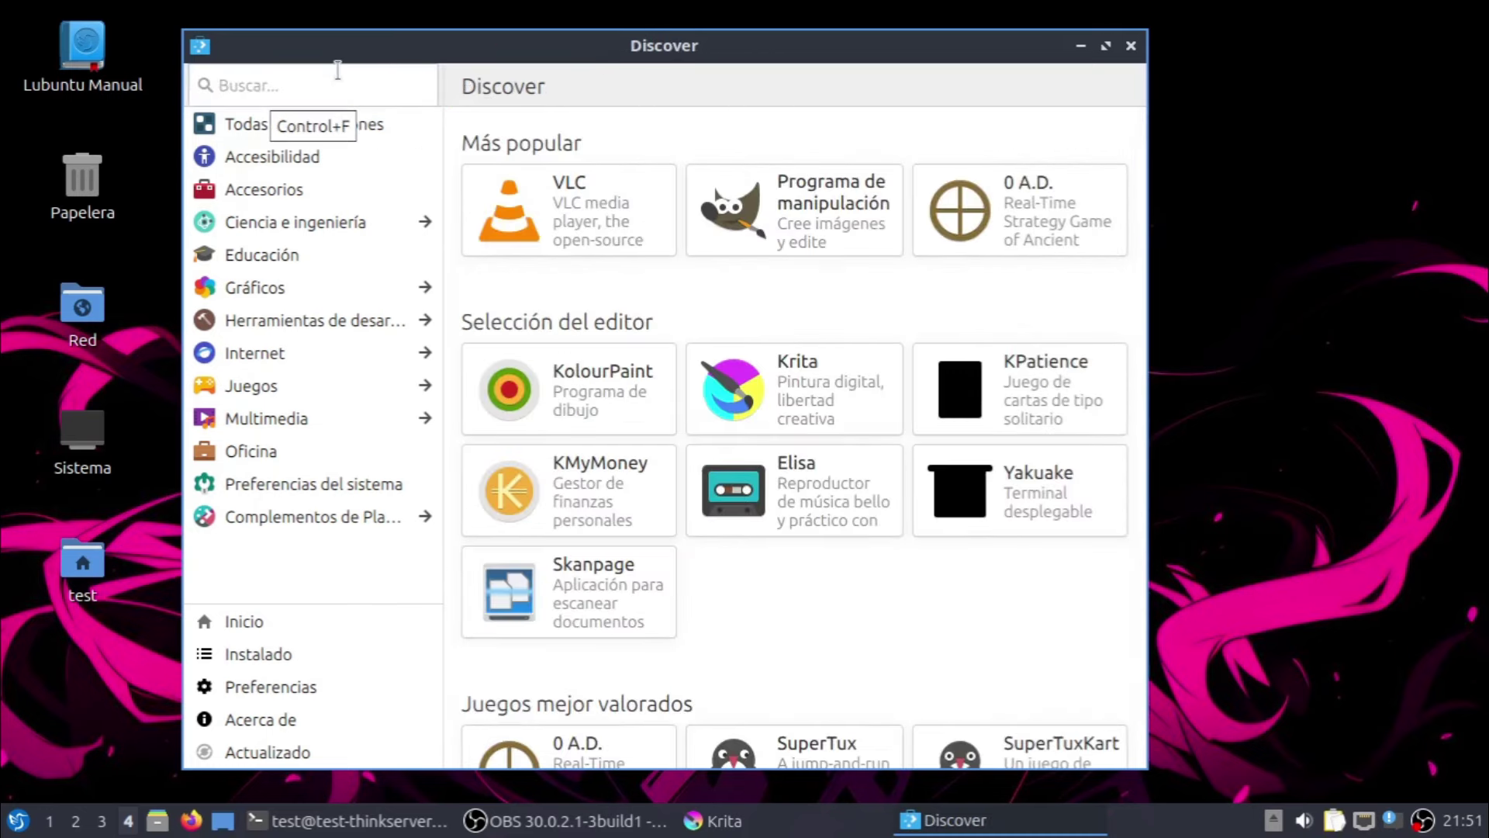
# Search all of Discover for vlc, browse the results and clear the search
pyautogui.click(338, 85)
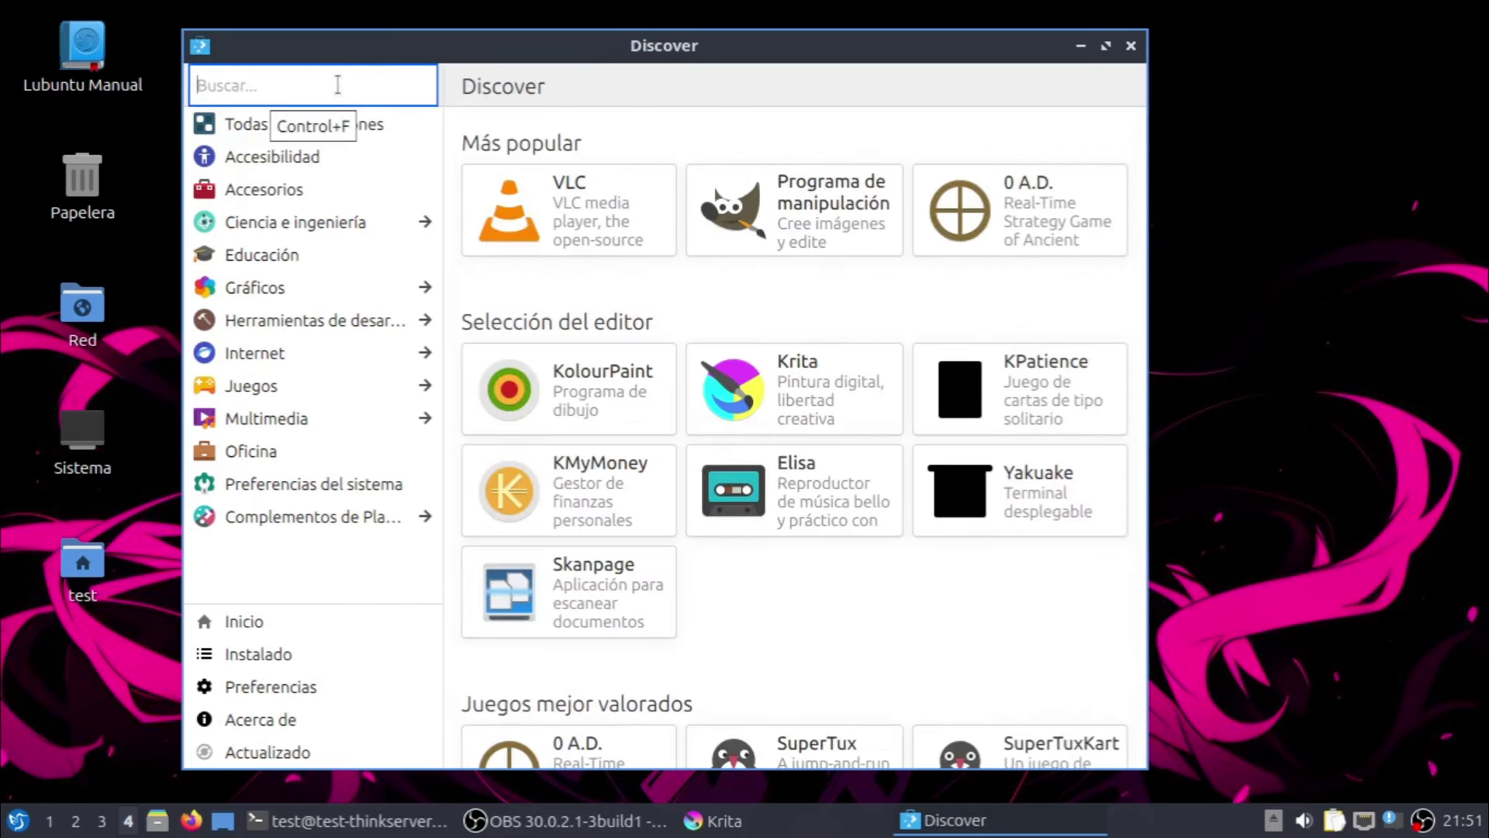
pyautogui.write('vlc')
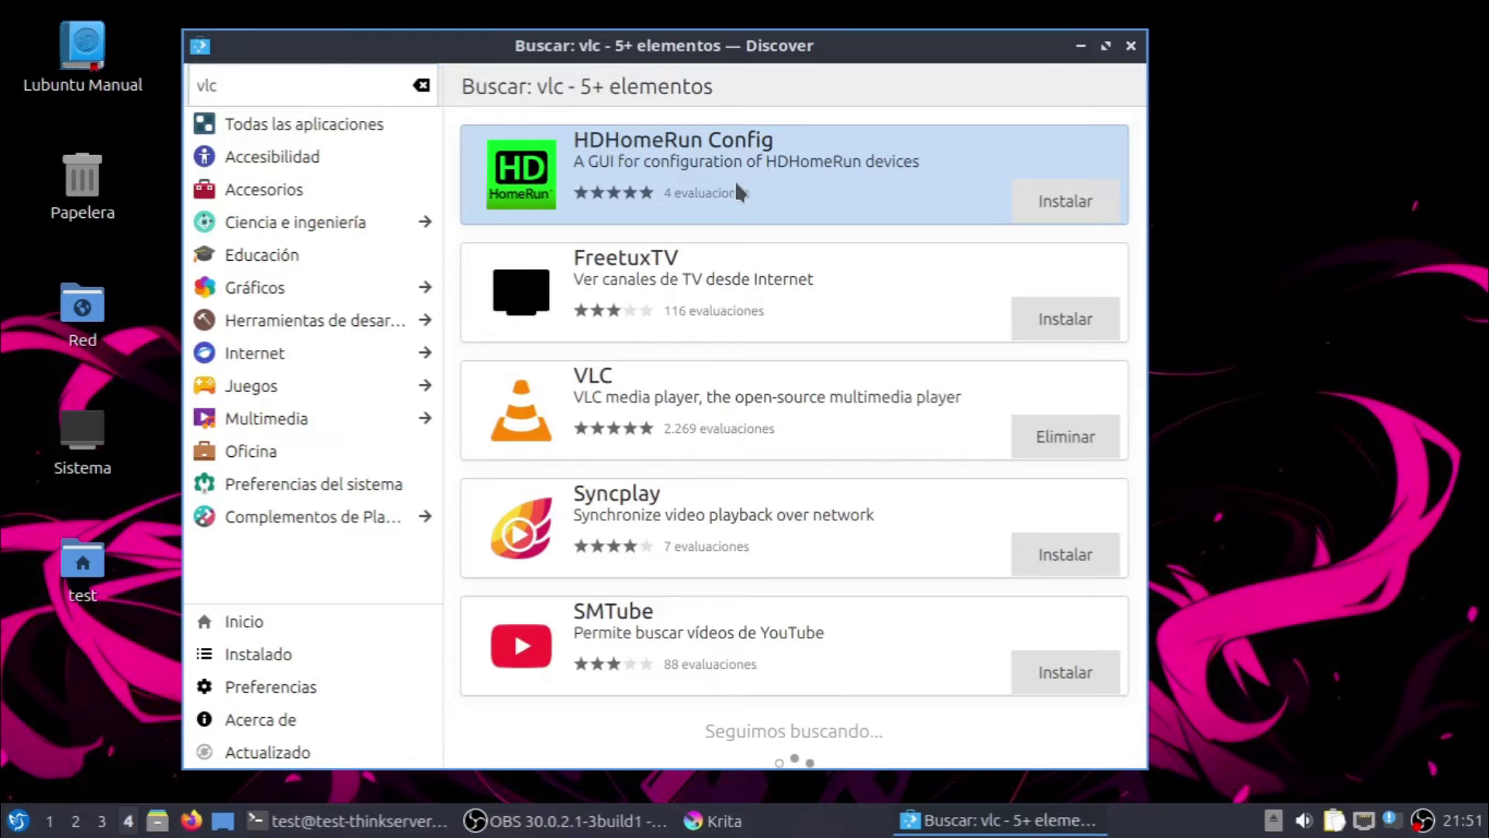
pyautogui.scroll(-5, 871, 399)
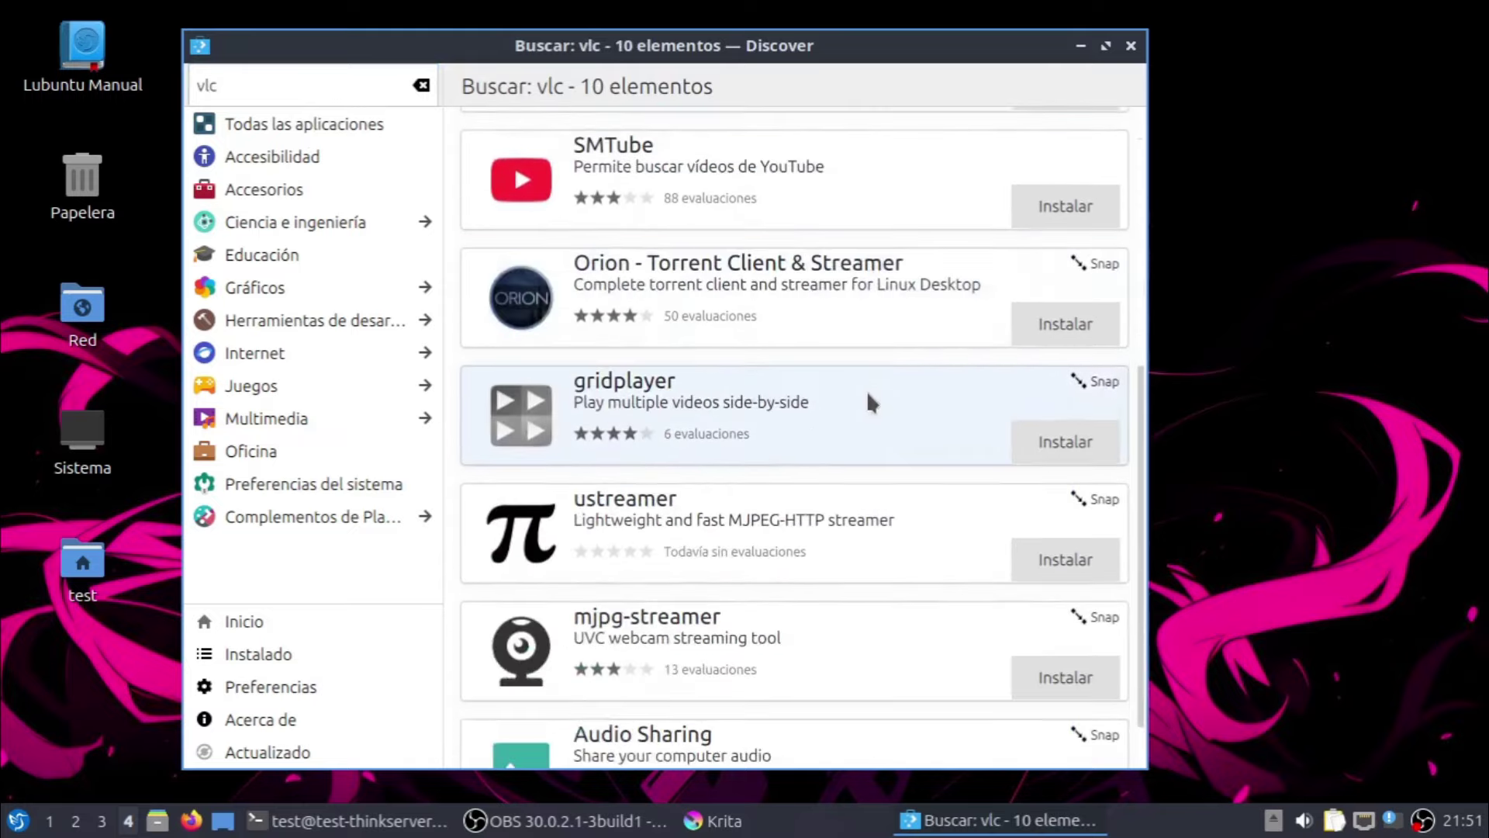
pyautogui.scroll(-1, 867, 389)
pyautogui.scroll(1, 867, 390)
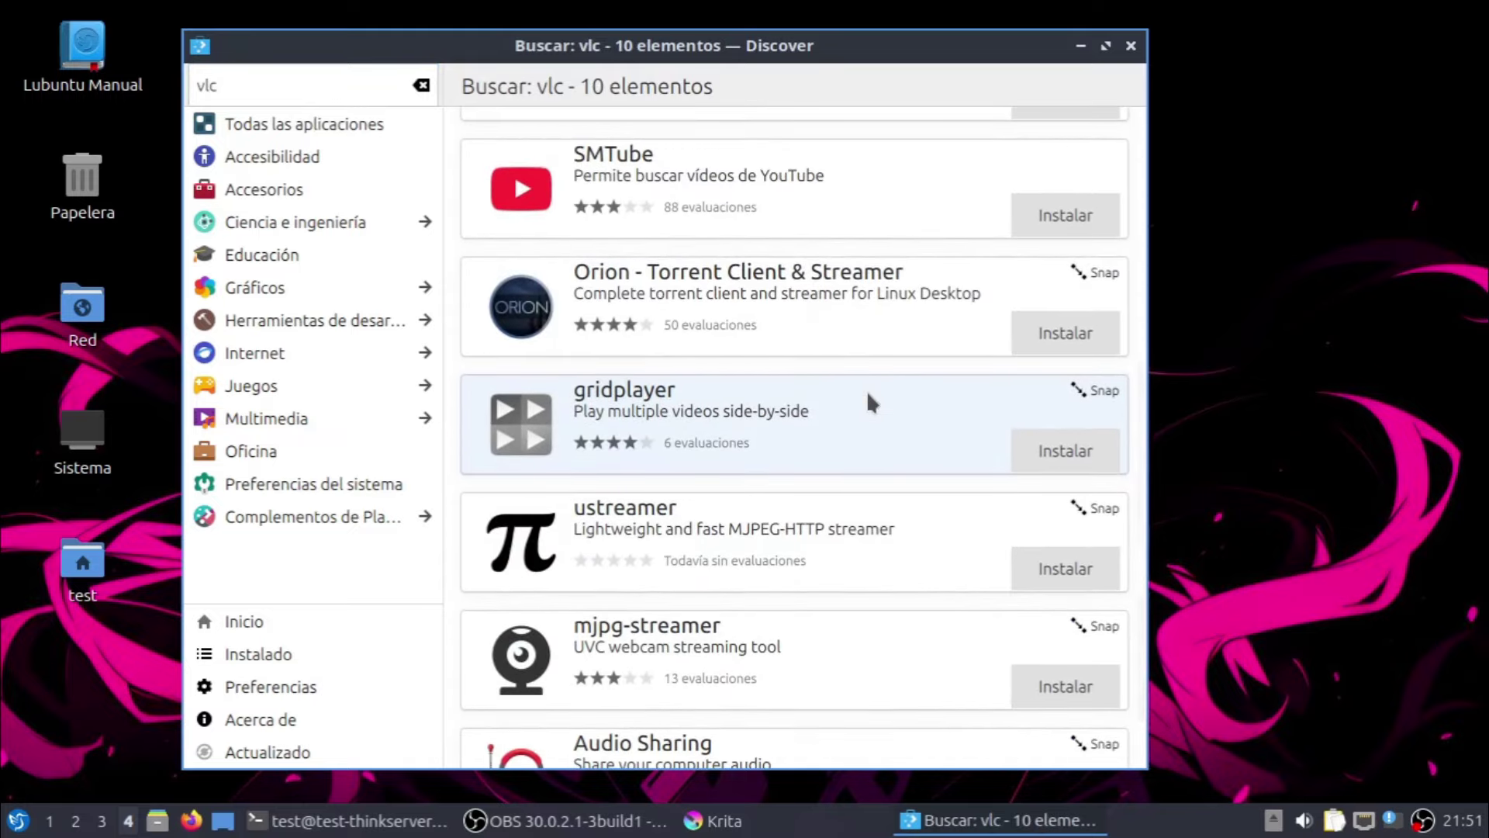
pyautogui.scroll(-1, 867, 389)
pyautogui.scroll(7, 1111, 287)
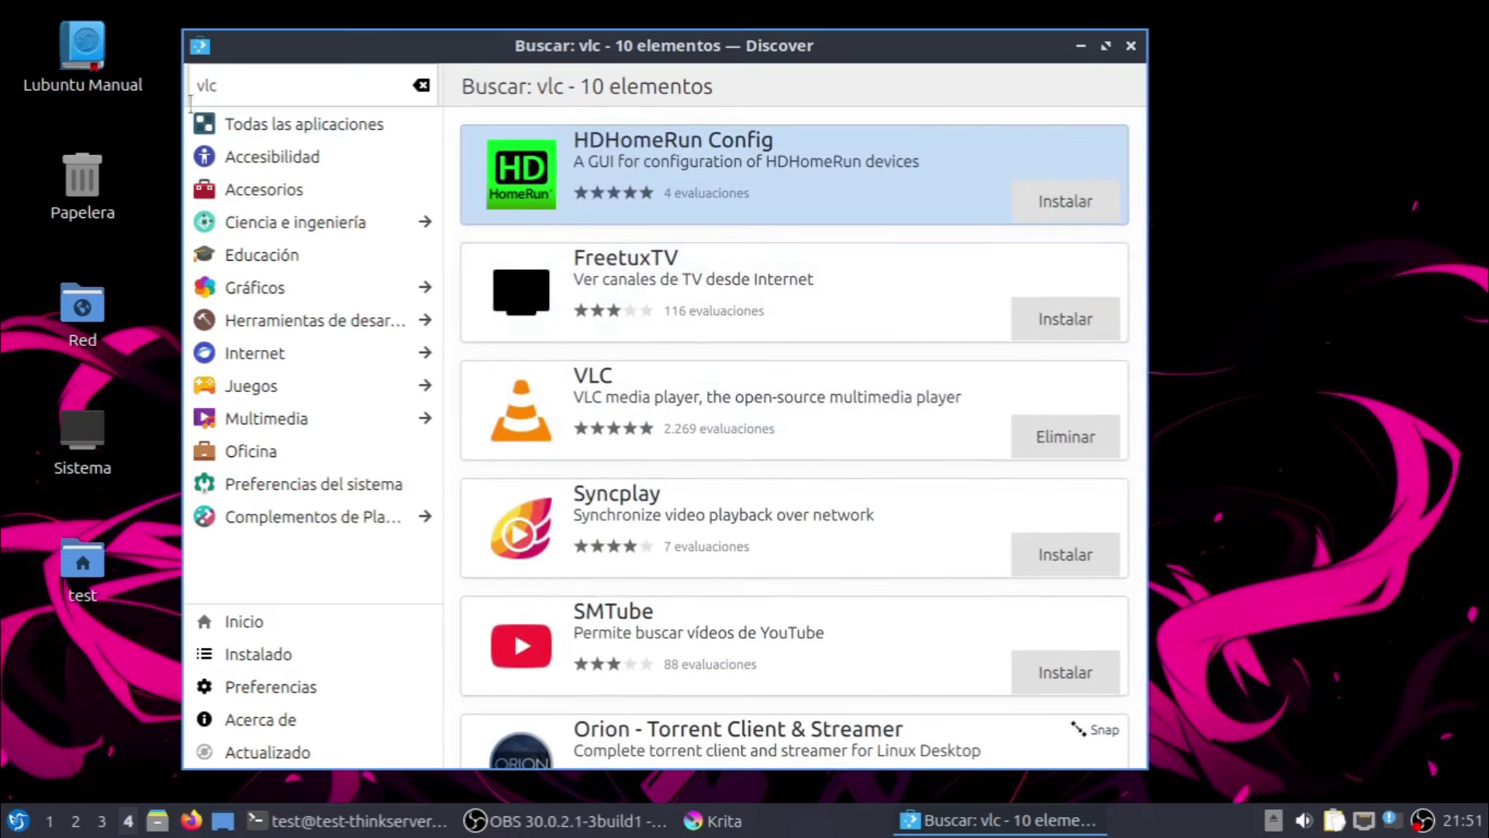
pyautogui.click(421, 85)
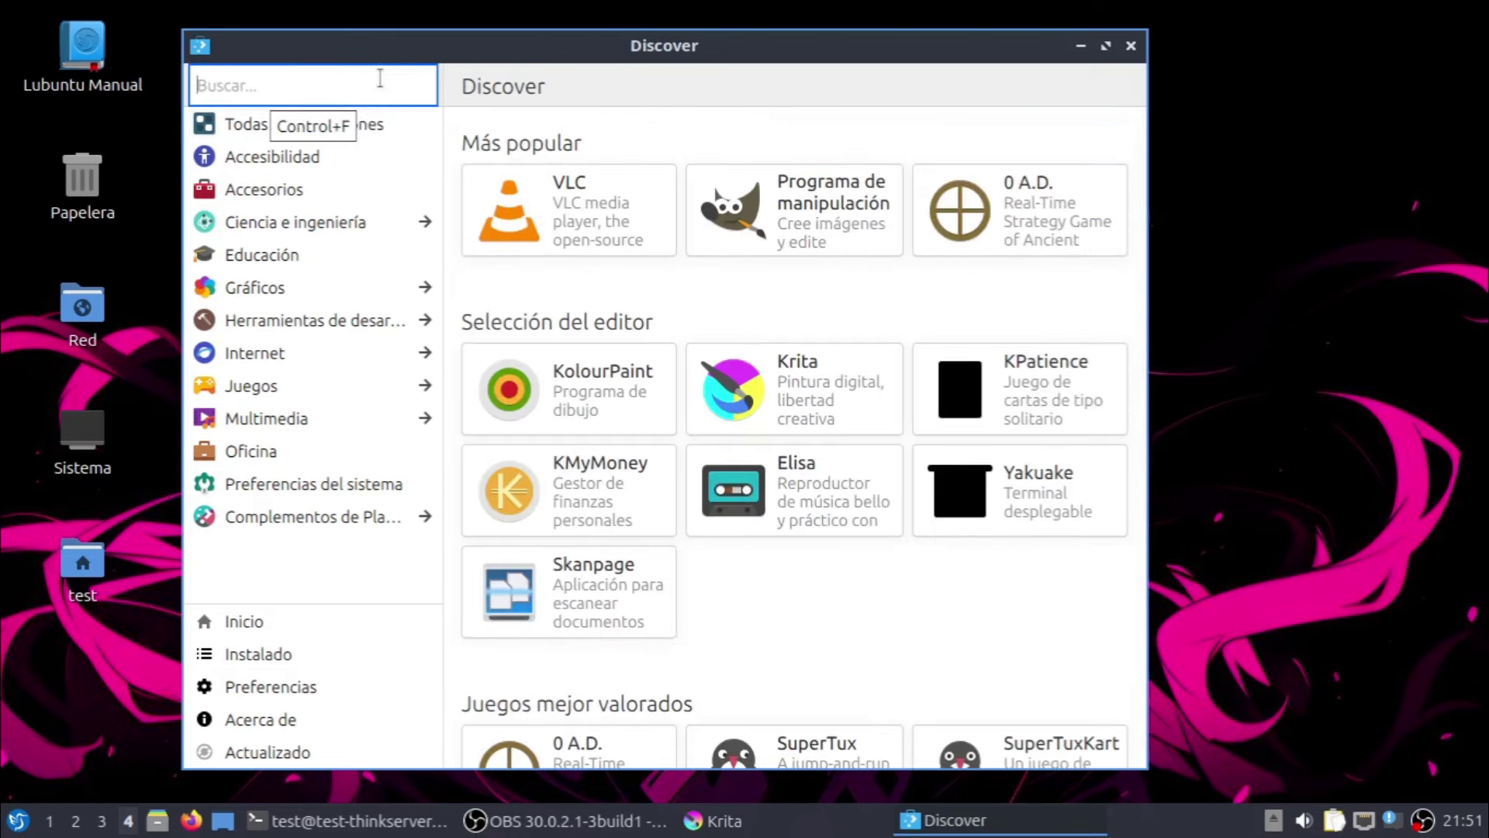
# Search Discover for bottom and browse through the results
pyautogui.write('bottom')
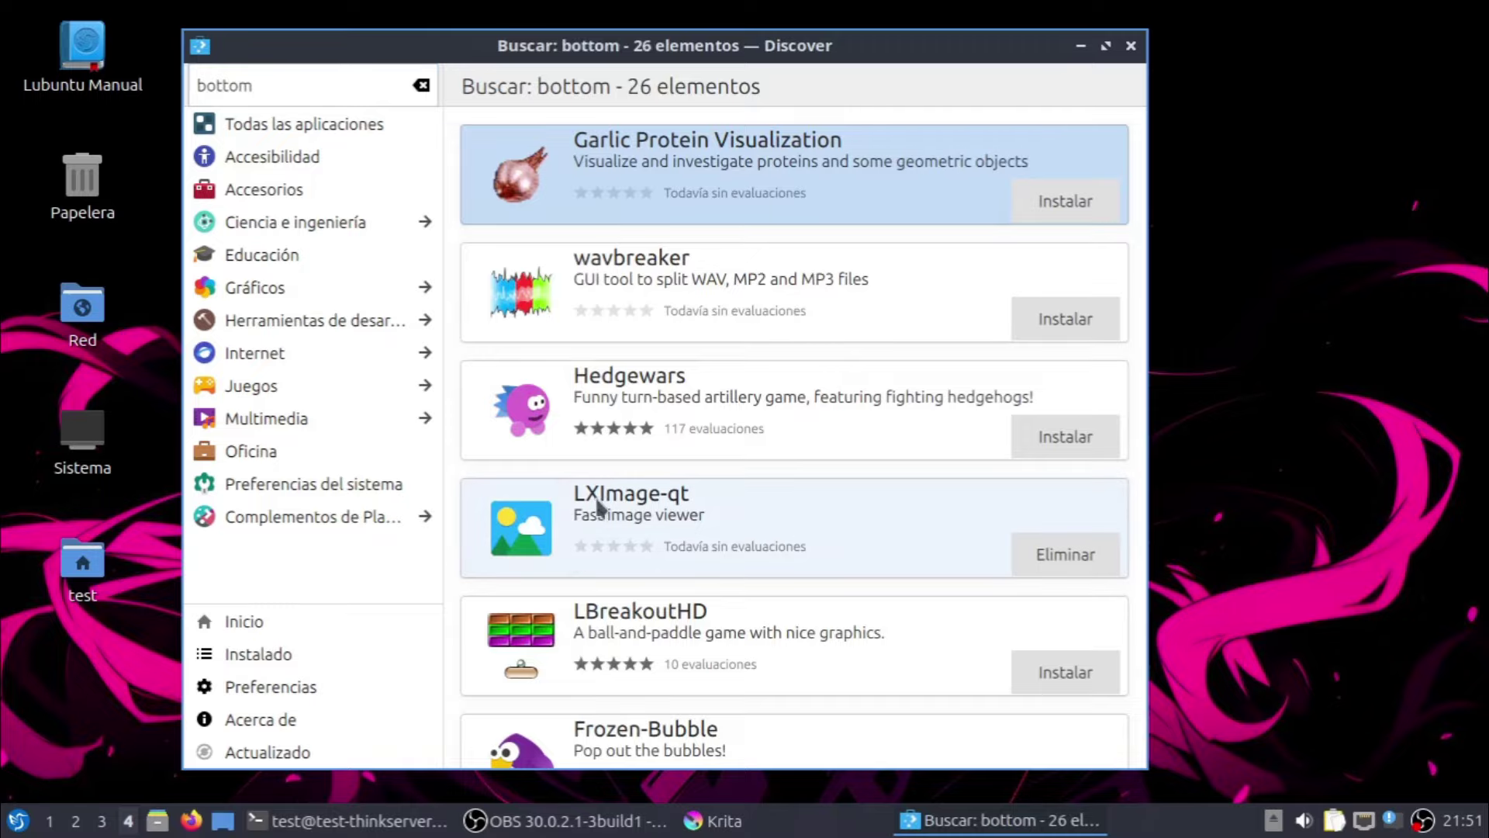
pyautogui.scroll(-15, 599, 505)
pyautogui.scroll(-1, 665, 419)
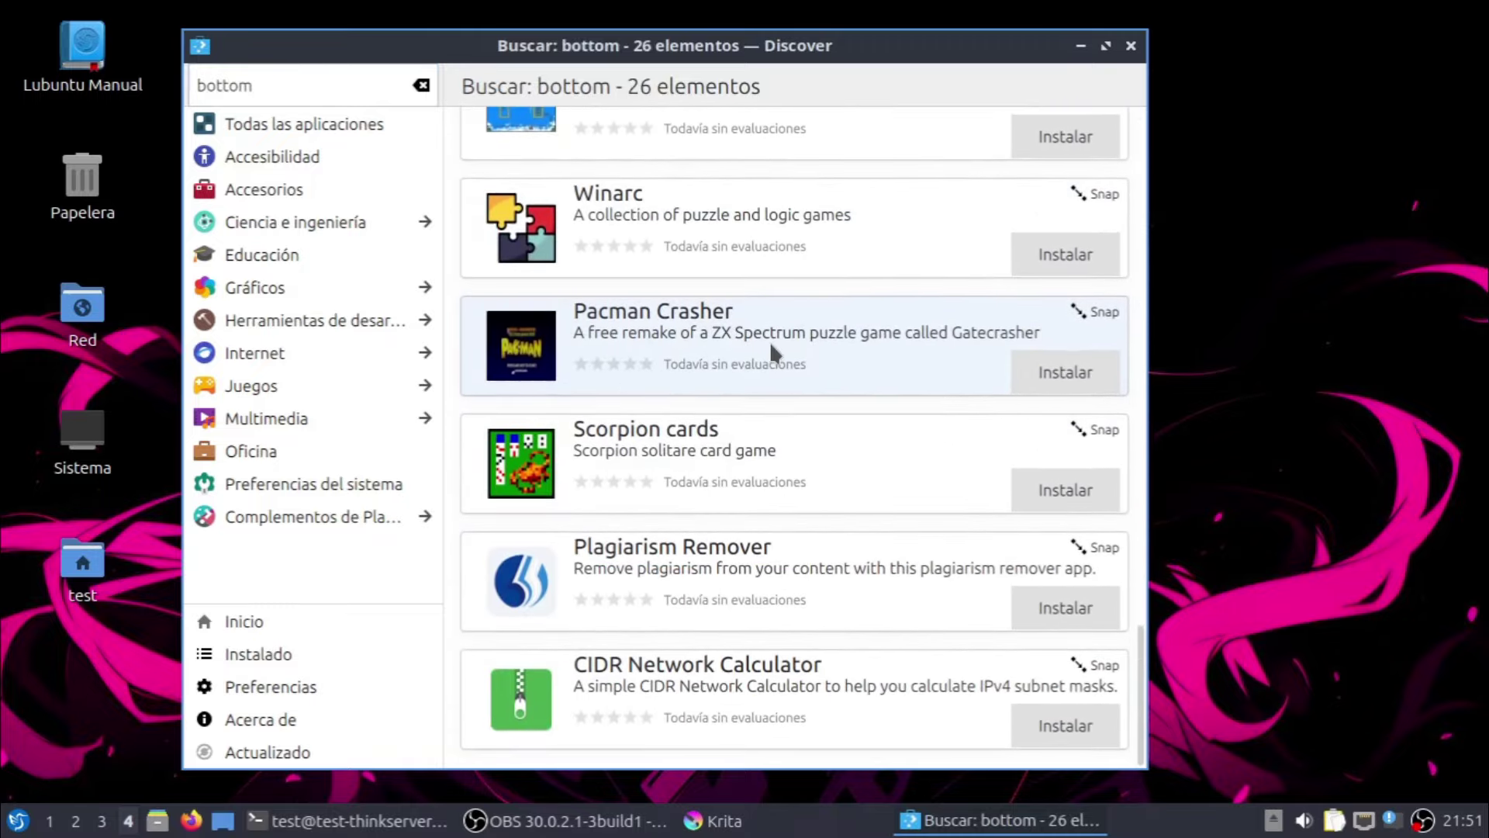
pyautogui.scroll(10, 770, 341)
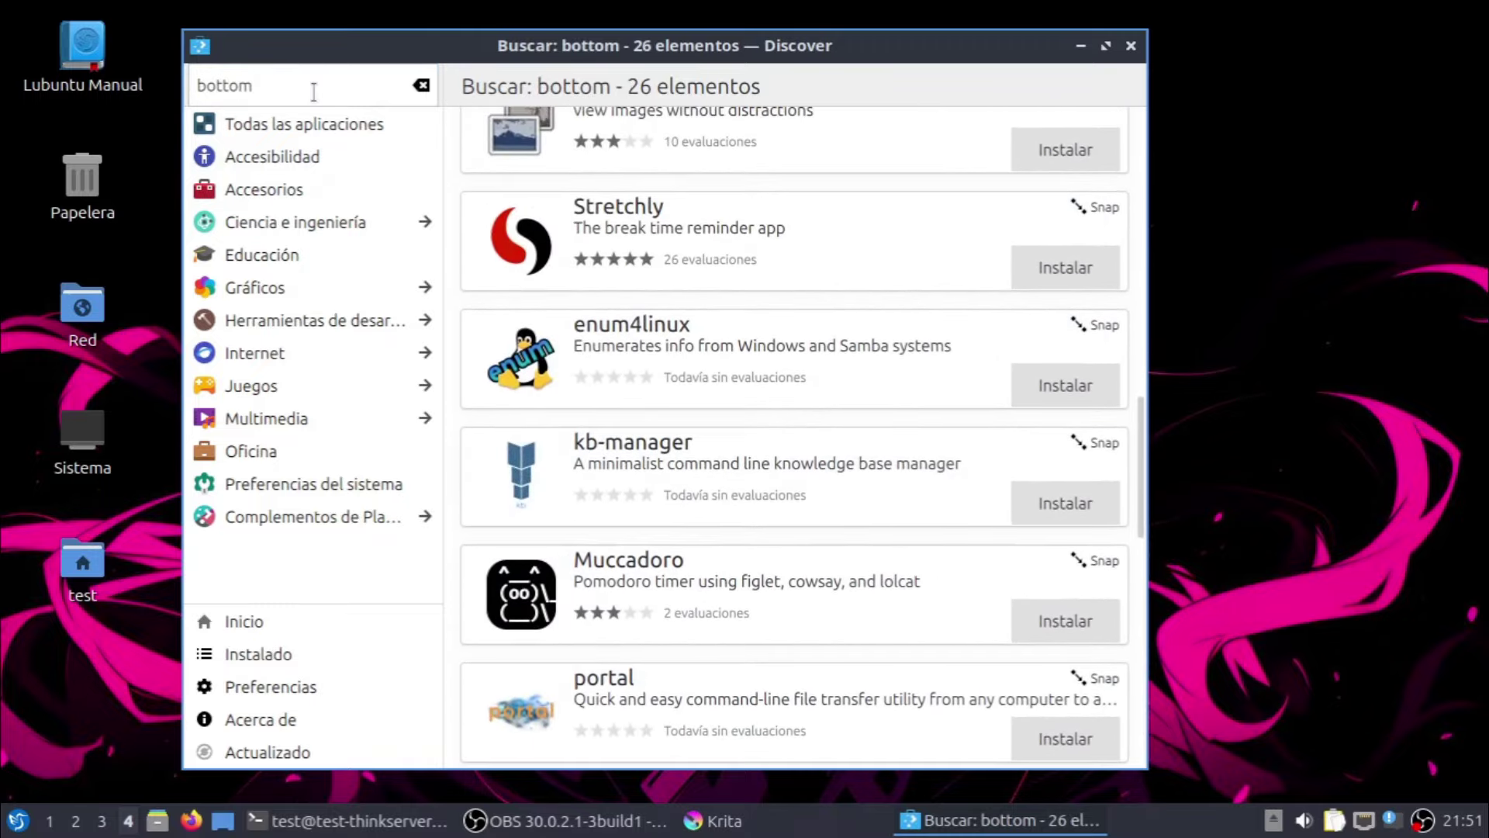
# Replace the search term with btm, and clear the search after checking the results
pyautogui.click(311, 89)
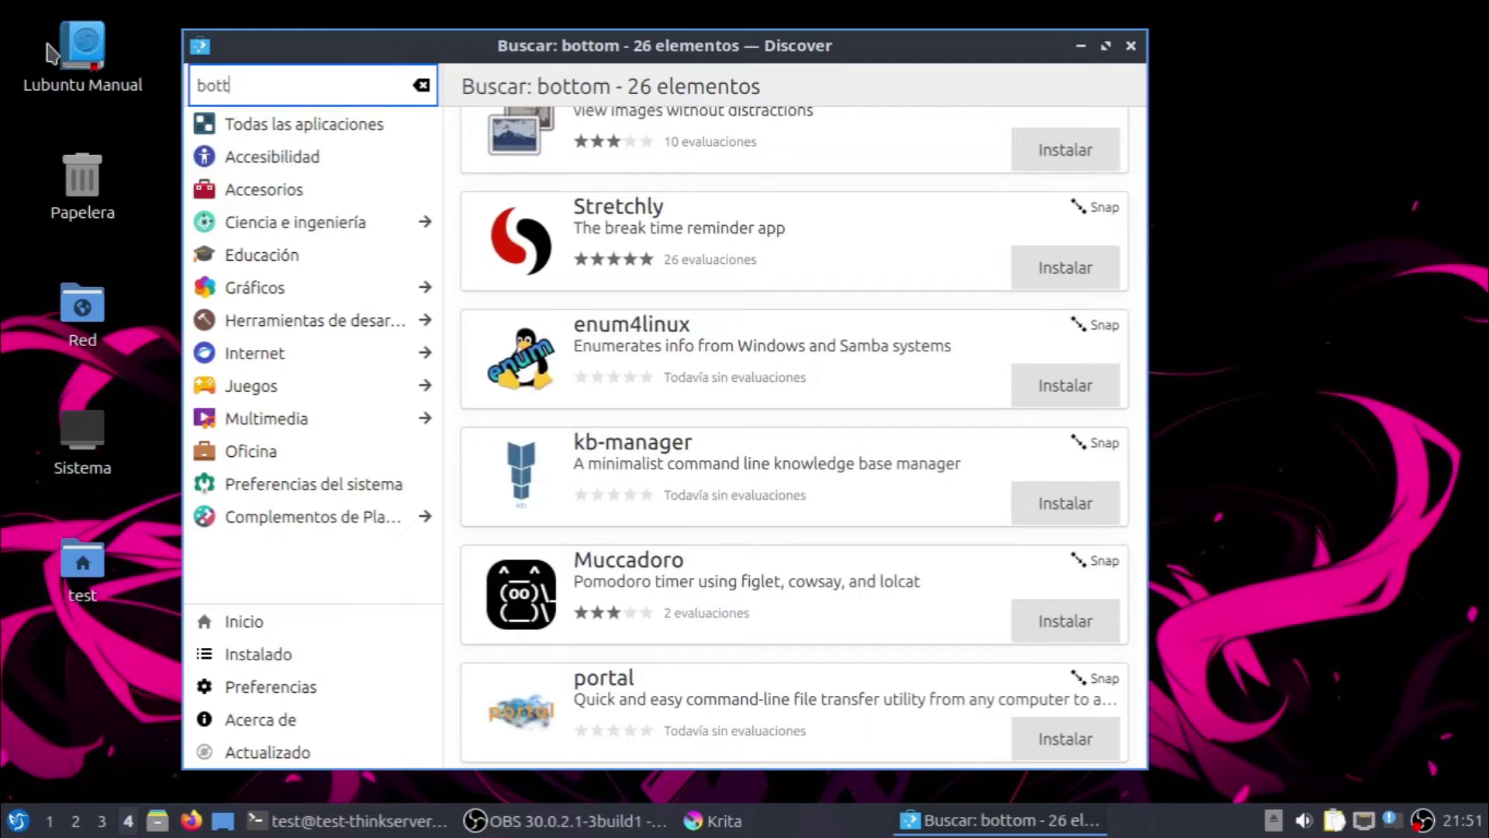
pyautogui.write('btm')
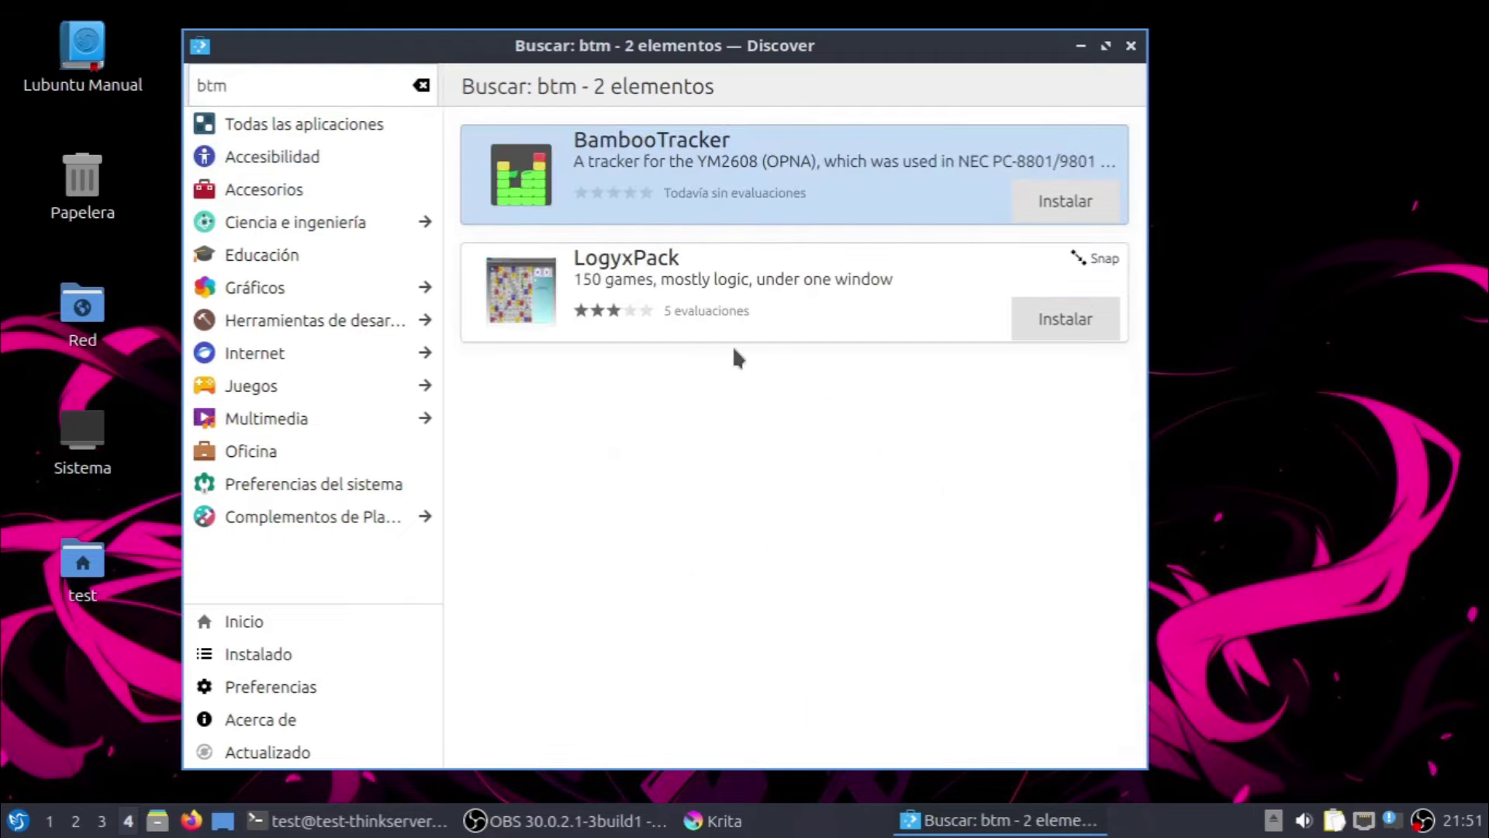
pyautogui.click(421, 85)
# View the details page of Godot Engine among the top-rated development tools, and close Discover
pyautogui.scroll(-6, 677, 353)
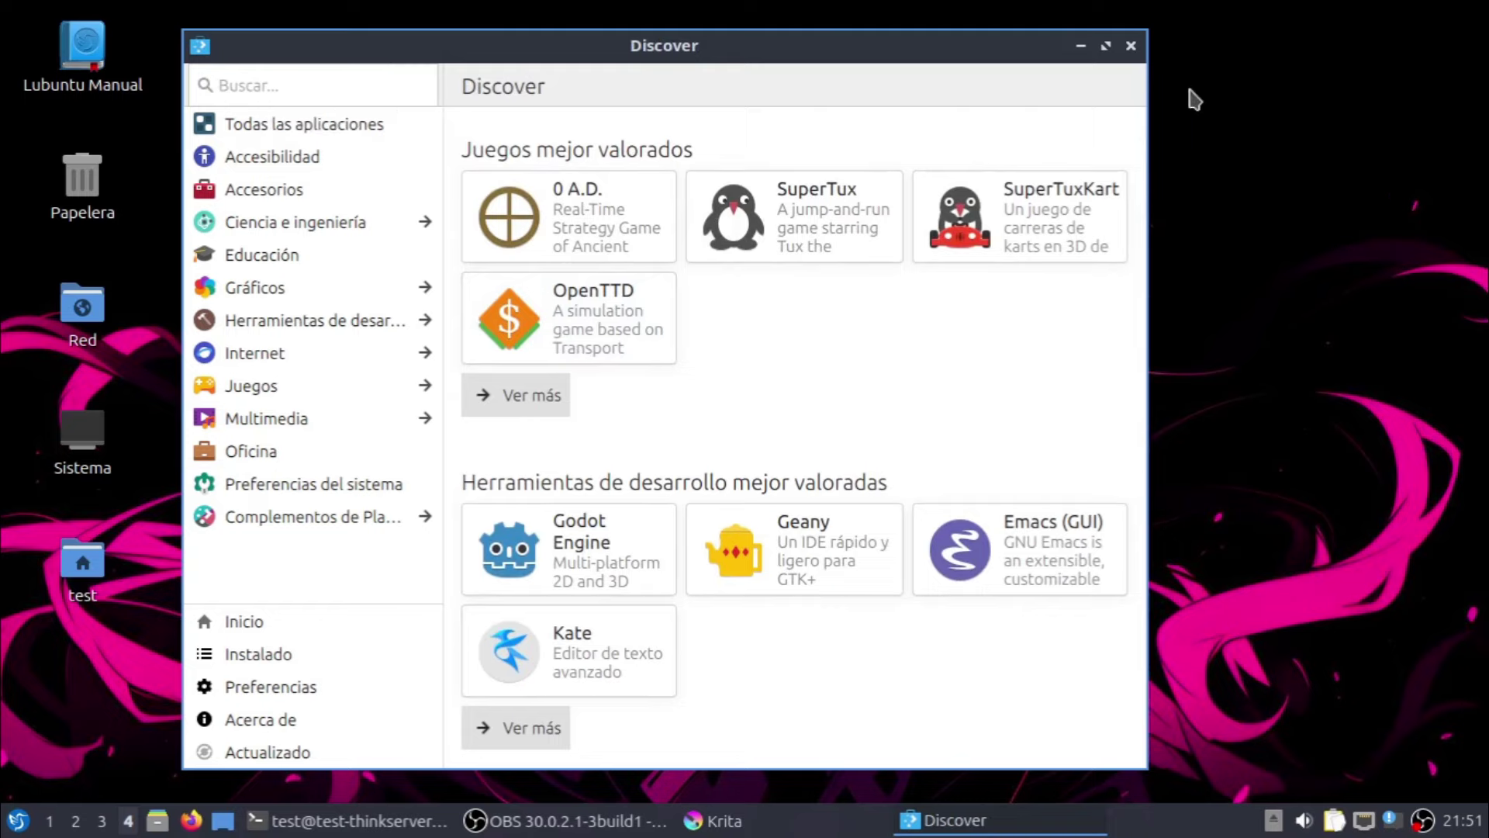
pyautogui.click(599, 541)
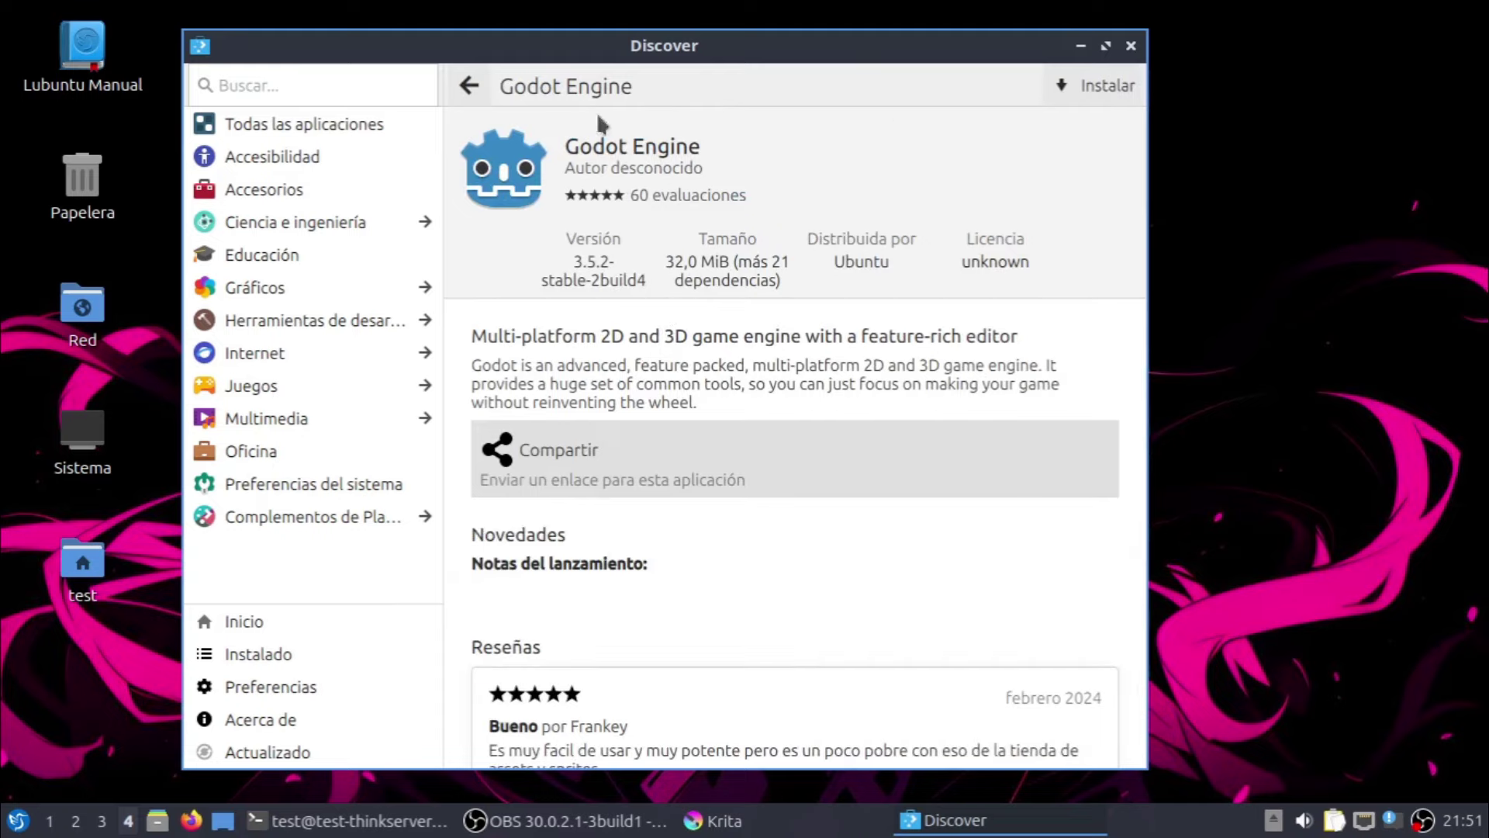
pyautogui.click(469, 87)
pyautogui.click(1130, 46)
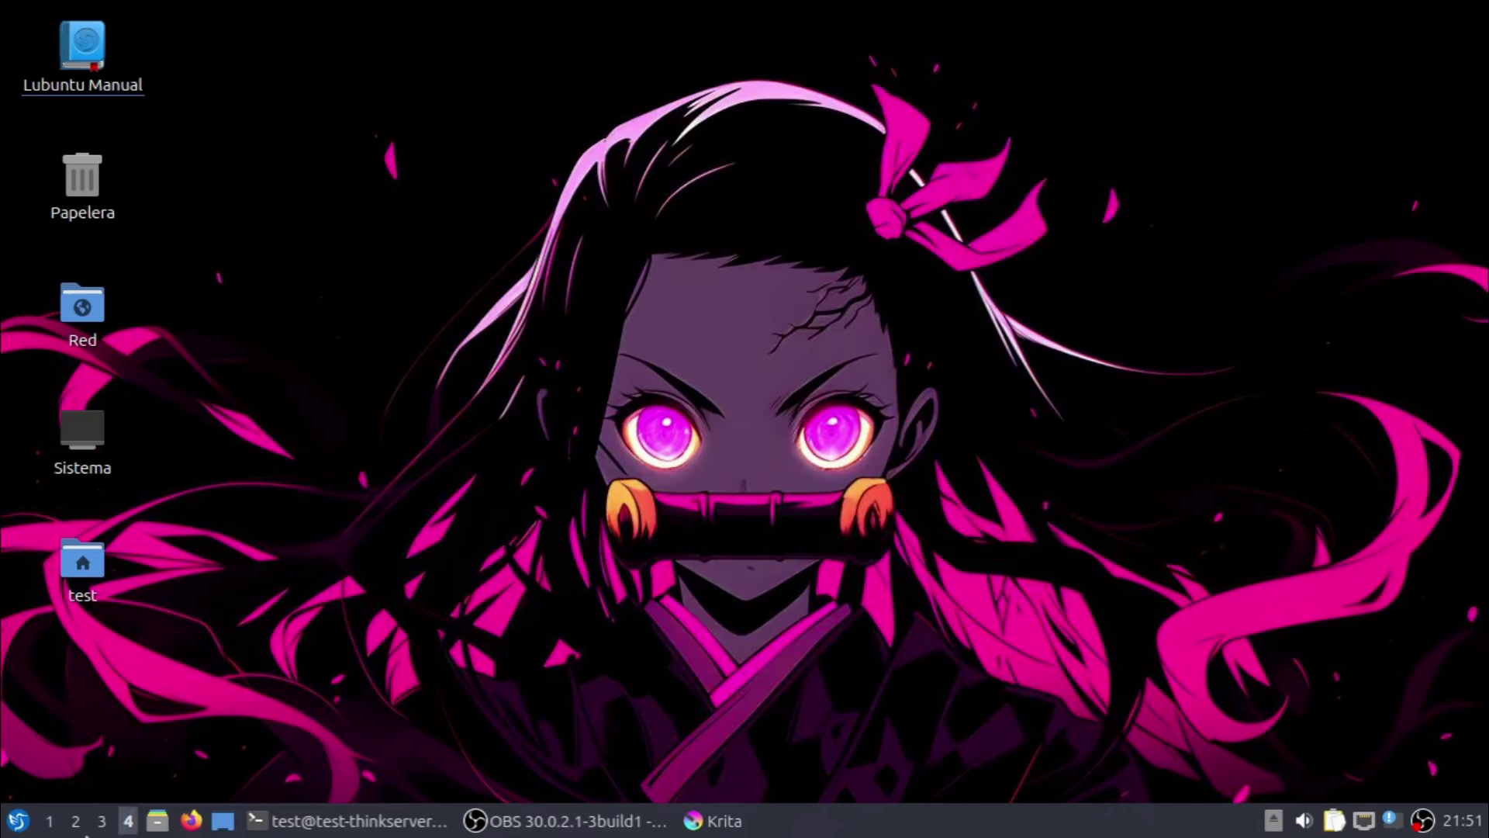
# Launch LibreOffice Writer from the Oficina applications and dismiss the tip of the day
pyautogui.click(17, 820)
pyautogui.moveTo(144, 564)
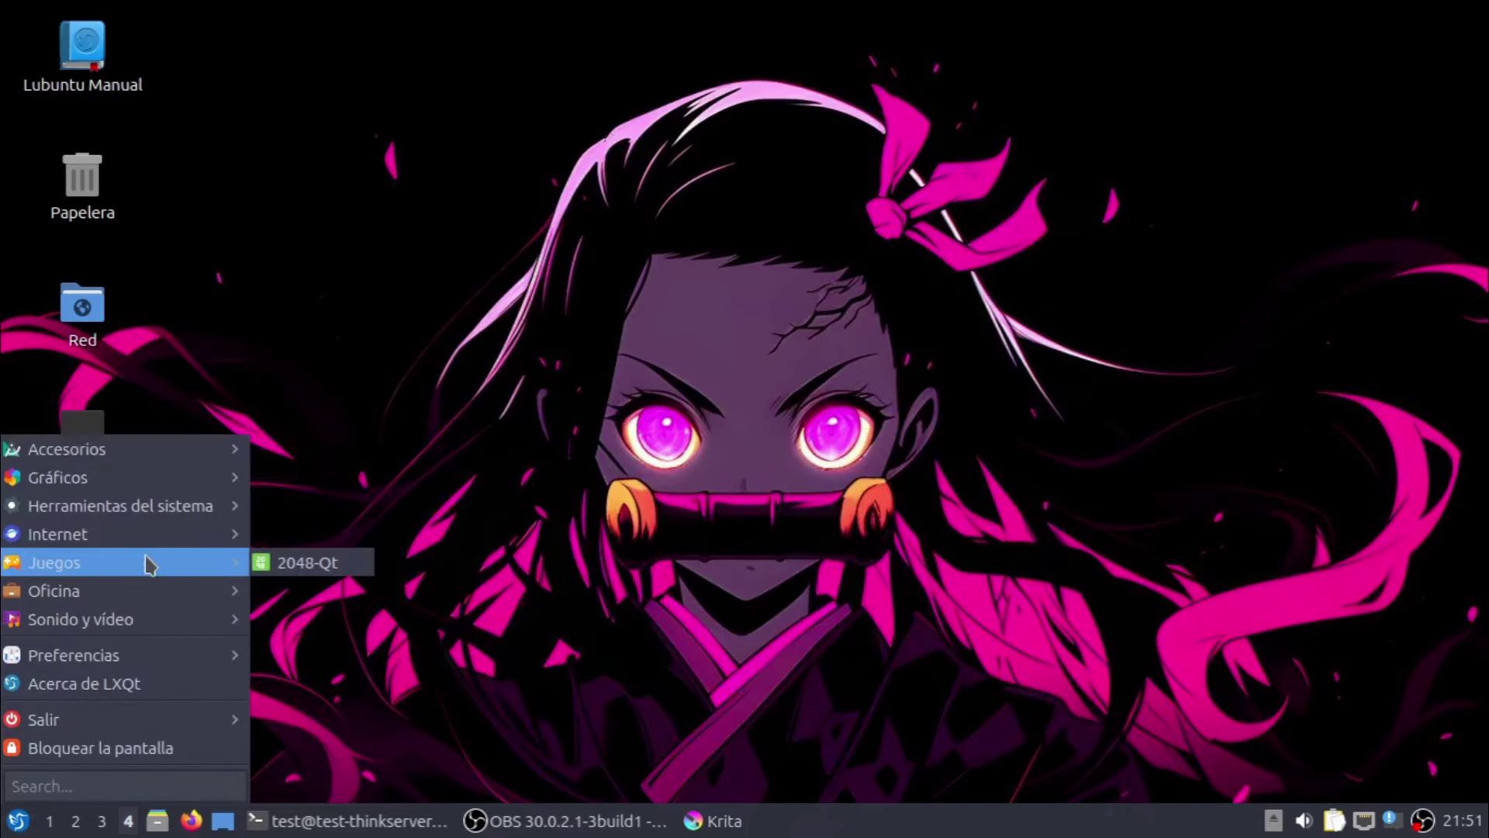
pyautogui.moveTo(217, 591)
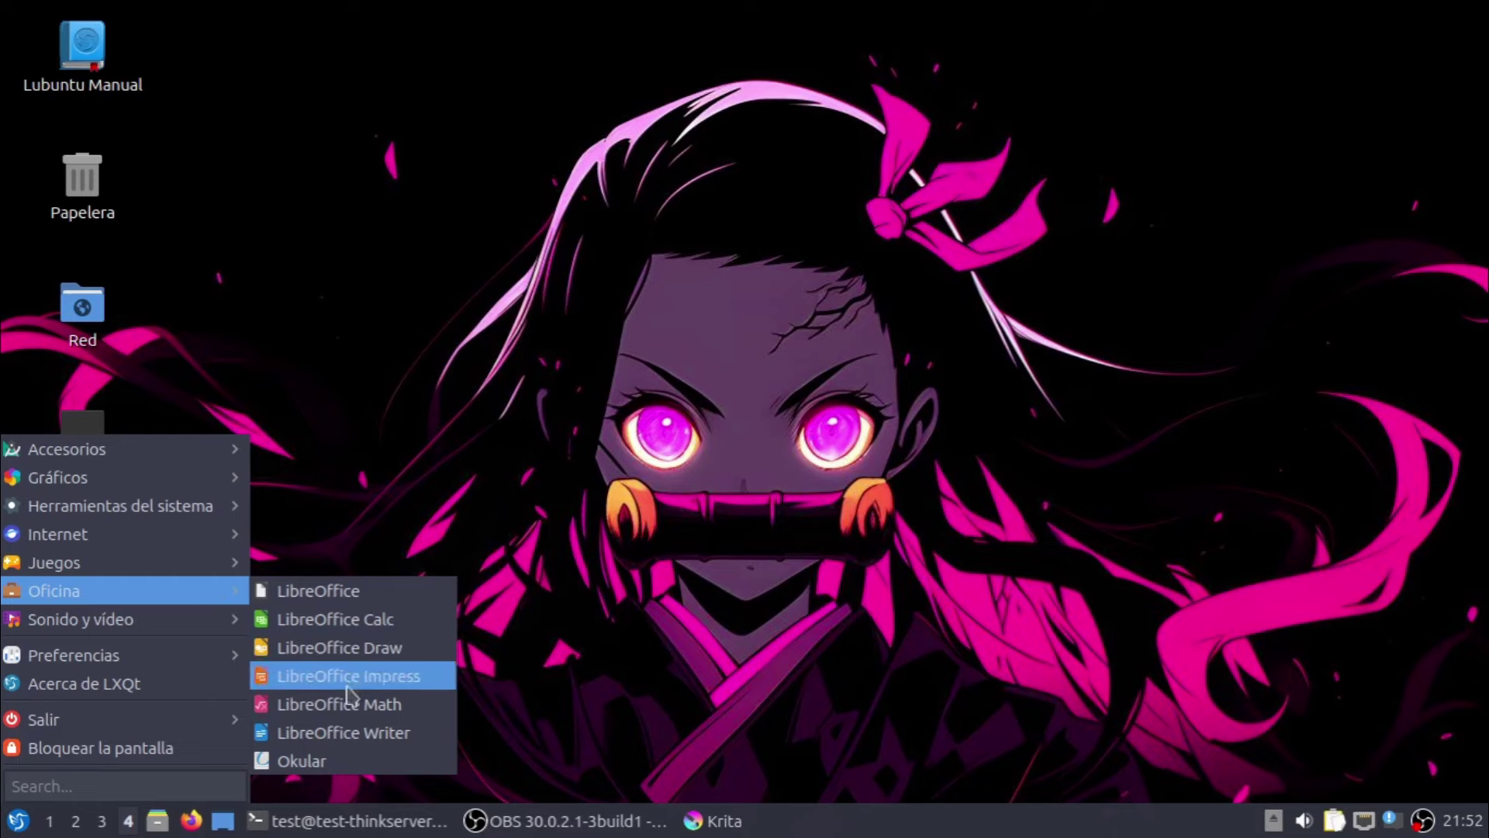
pyautogui.click(365, 733)
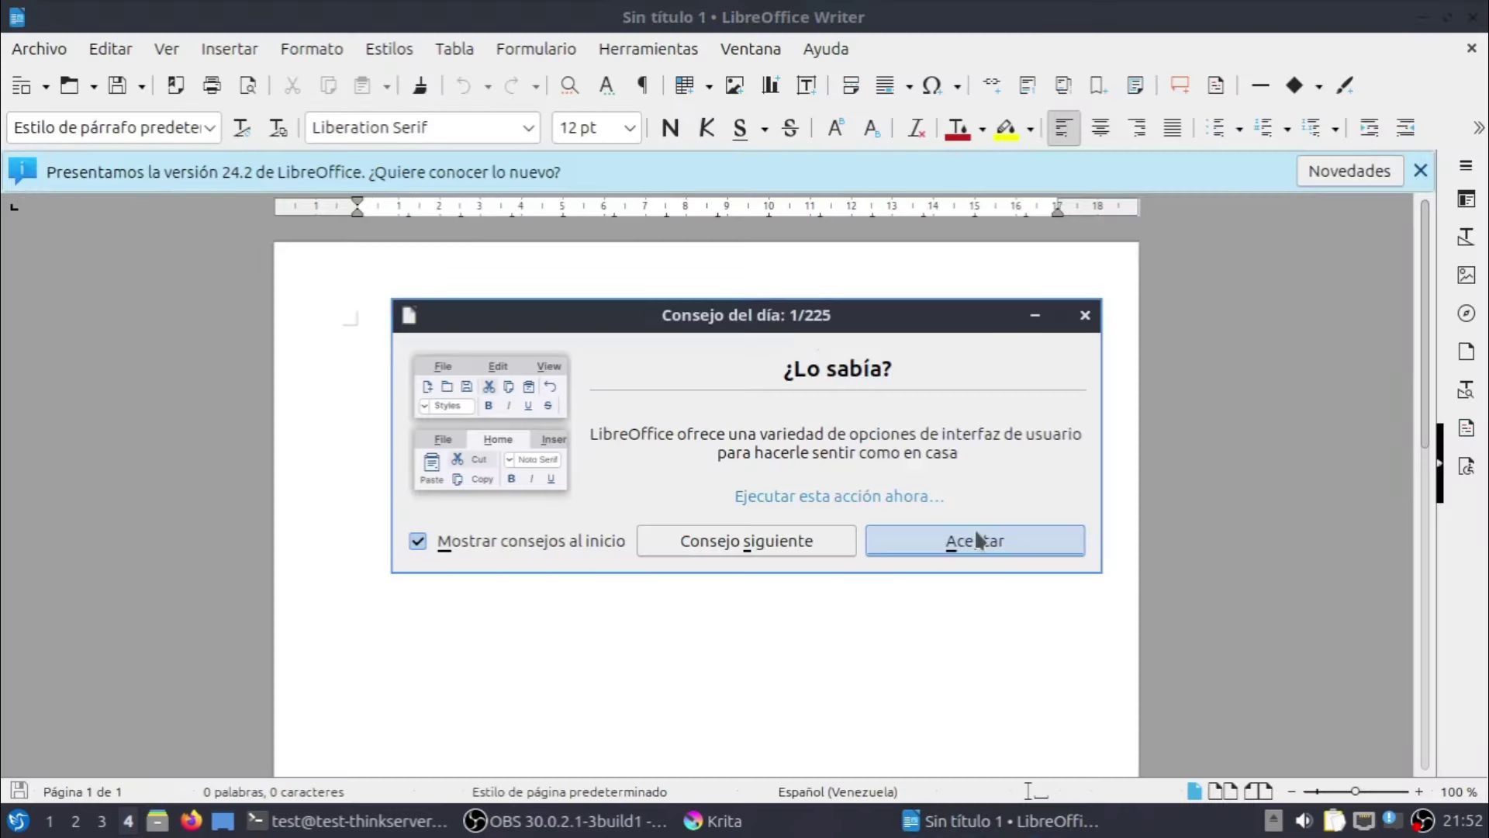
pyautogui.click(973, 541)
# Check the LibreOffice version information in the Acerca de LibreOffice window and close it
pyautogui.click(826, 48)
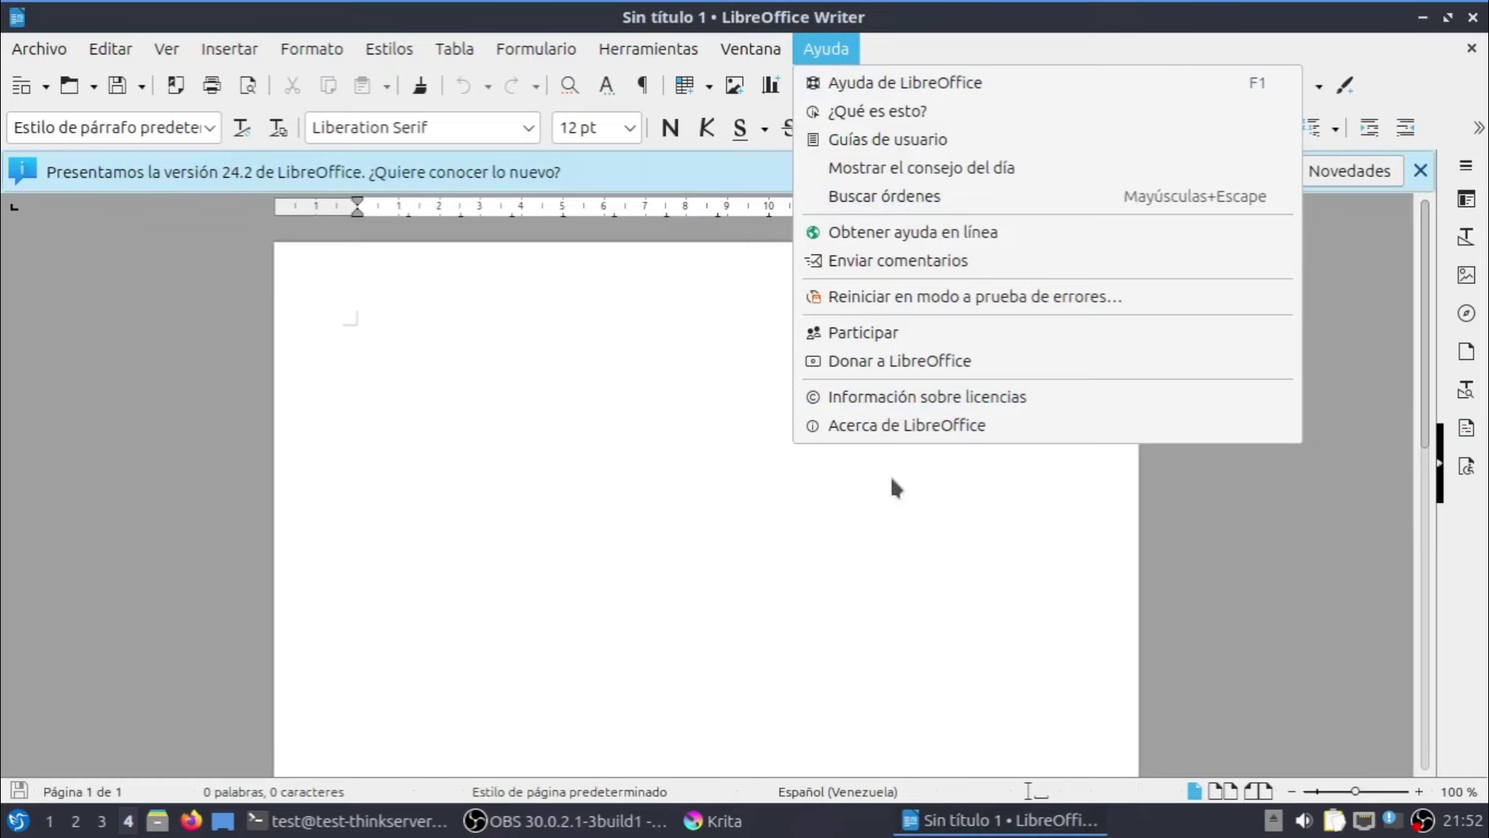
pyautogui.click(880, 429)
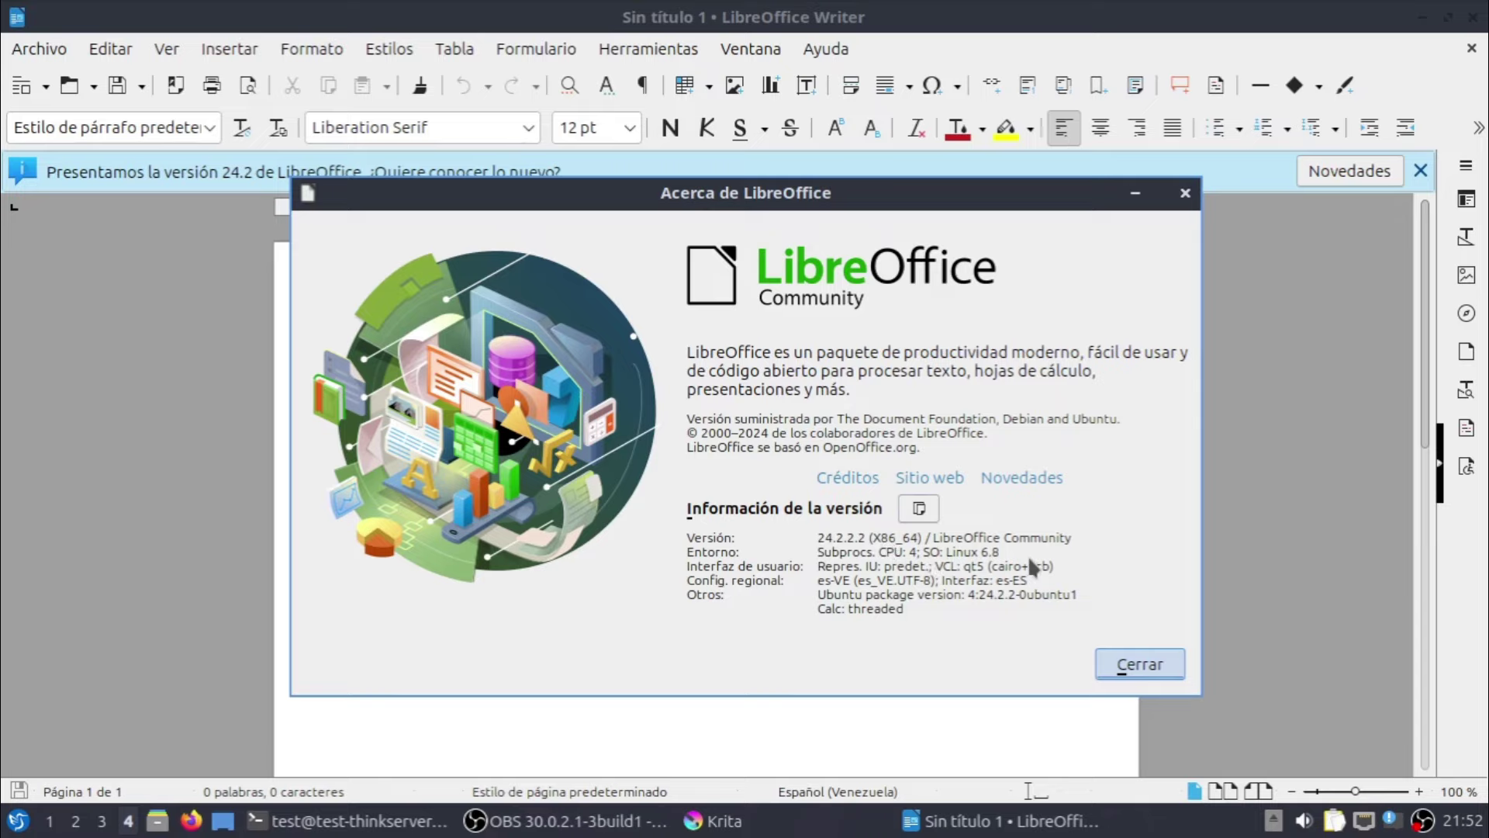
pyautogui.click(1140, 663)
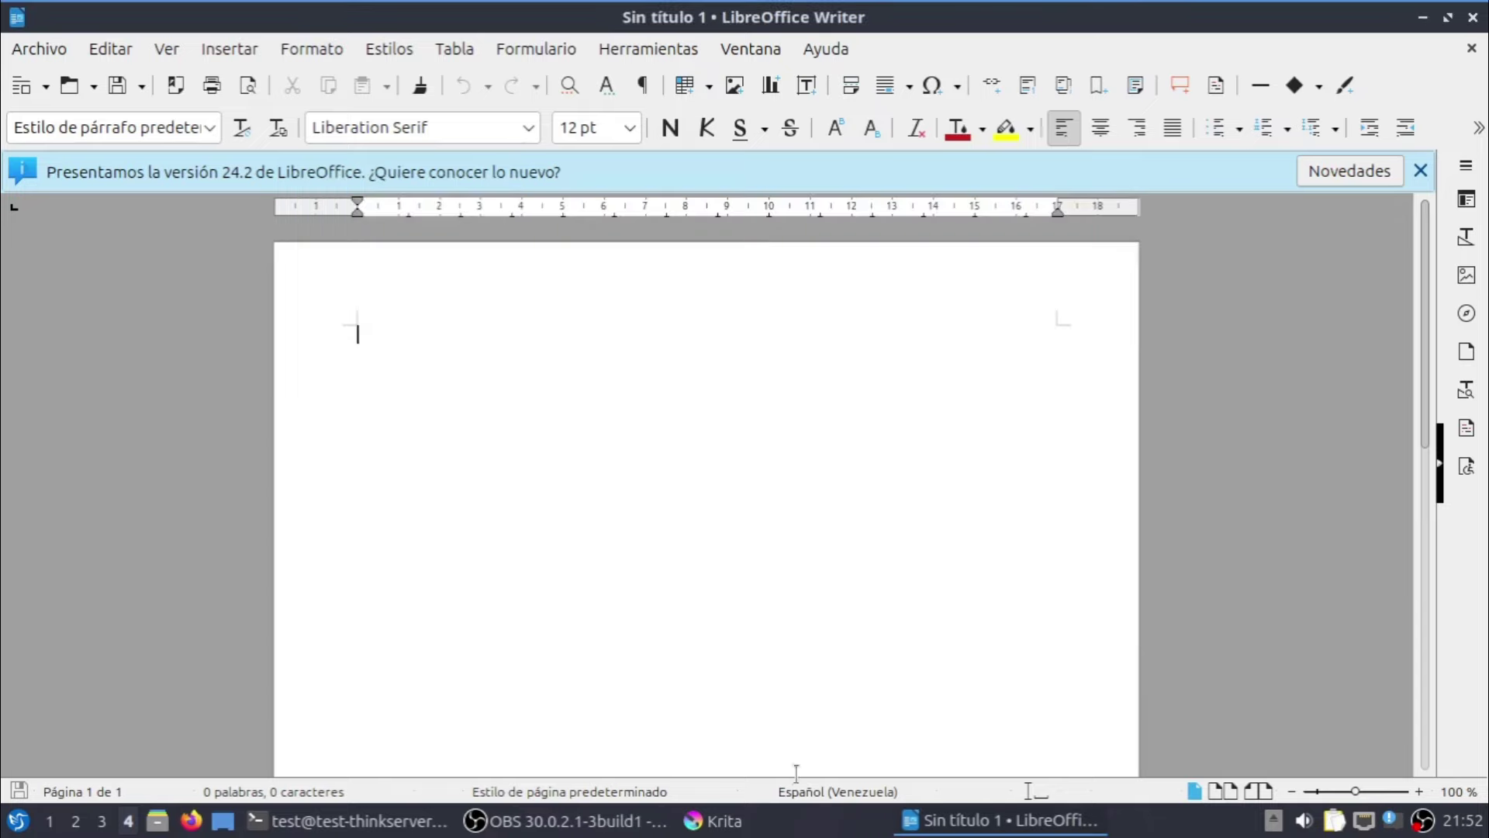
# Review the snap list in the terminal's third session, and return to Writer to look over its Editar commands
pyautogui.click(393, 819)
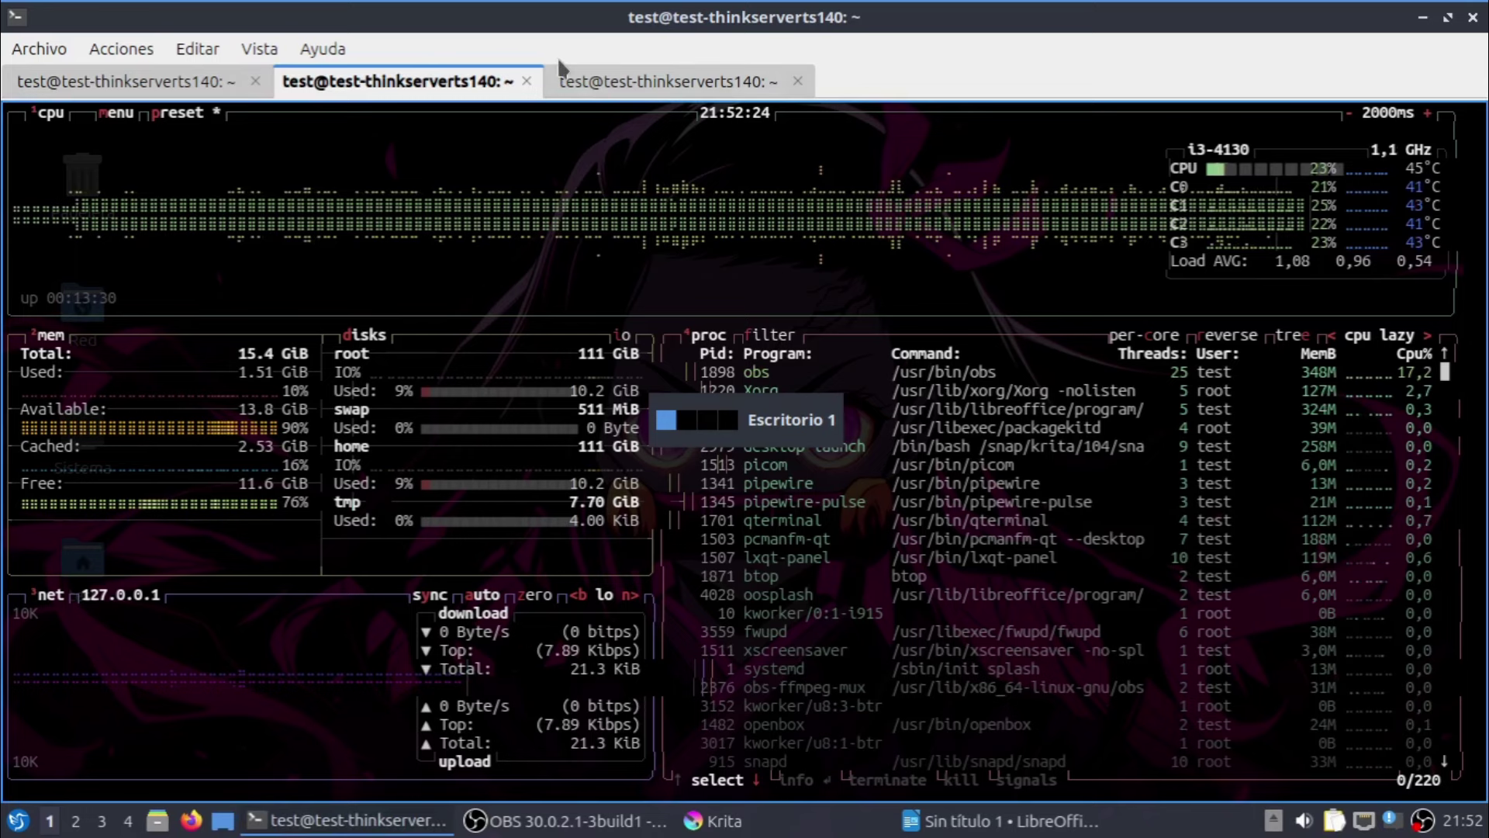
pyautogui.click(638, 75)
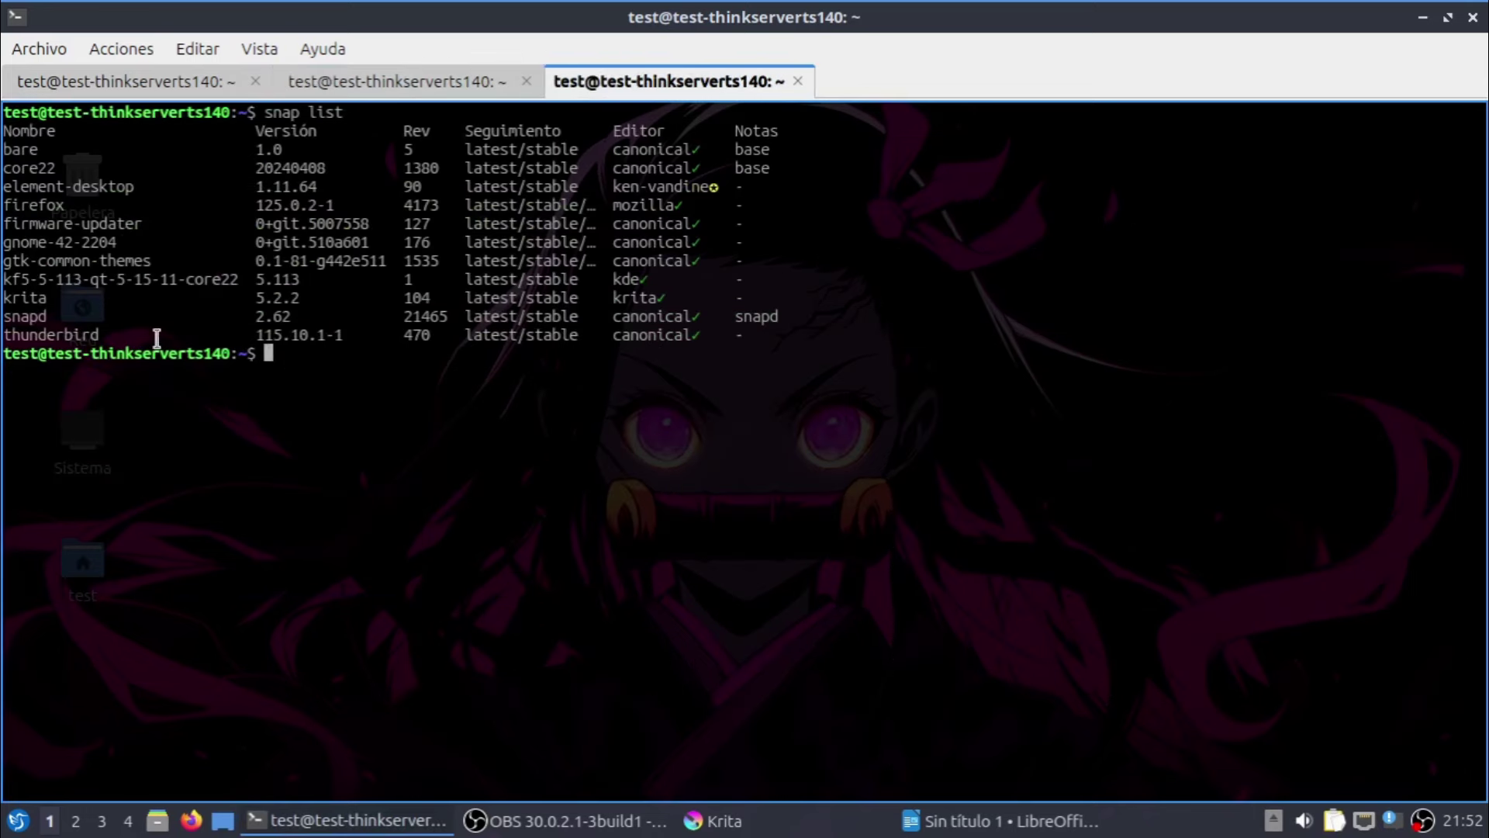
pyautogui.click(948, 820)
pyautogui.click(110, 49)
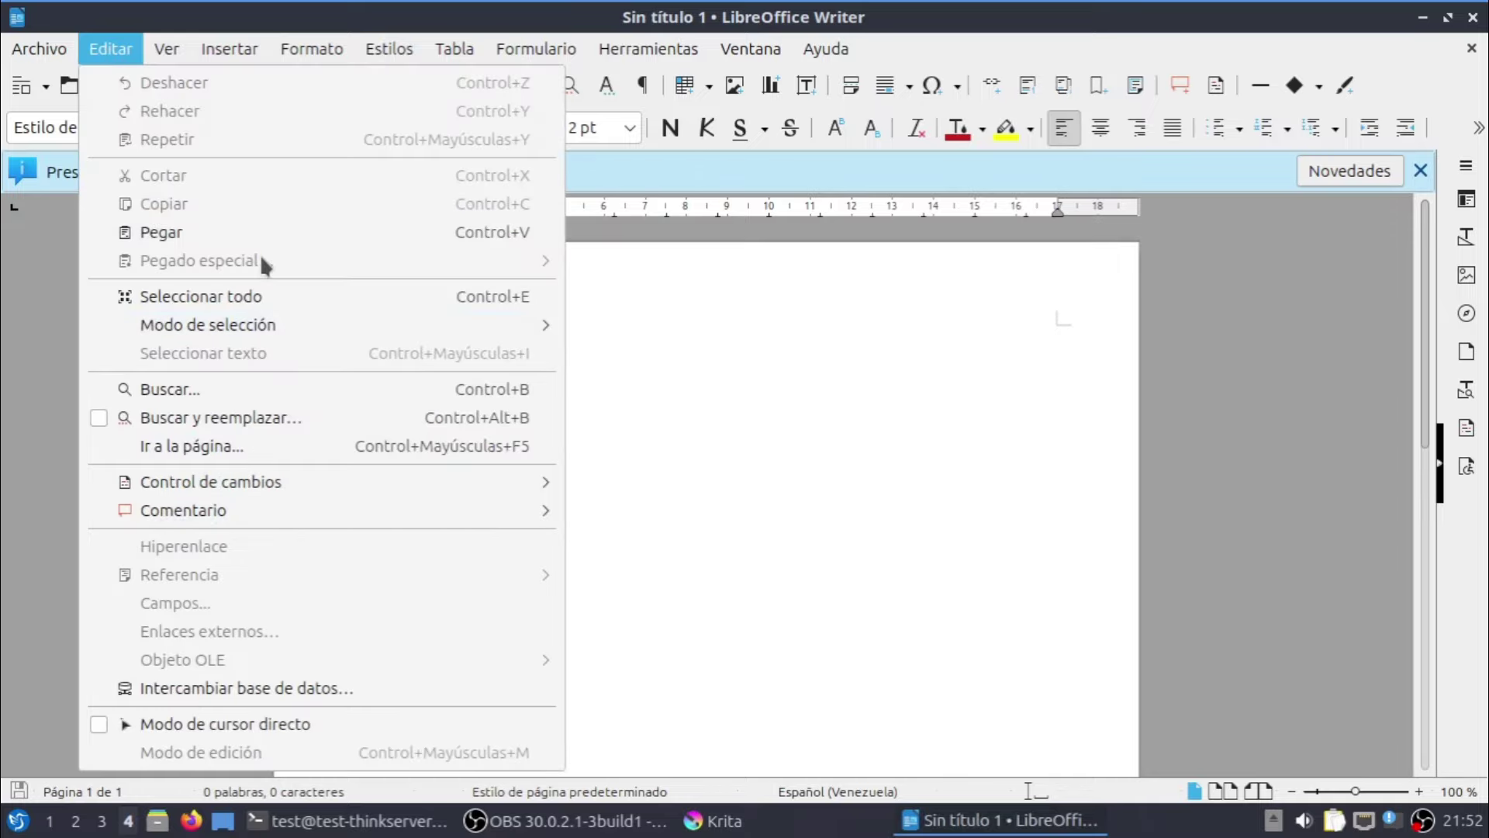
pyautogui.click(574, 508)
# Open the Openbox configuration and set the window theme to Onyx
pyautogui.click(17, 820)
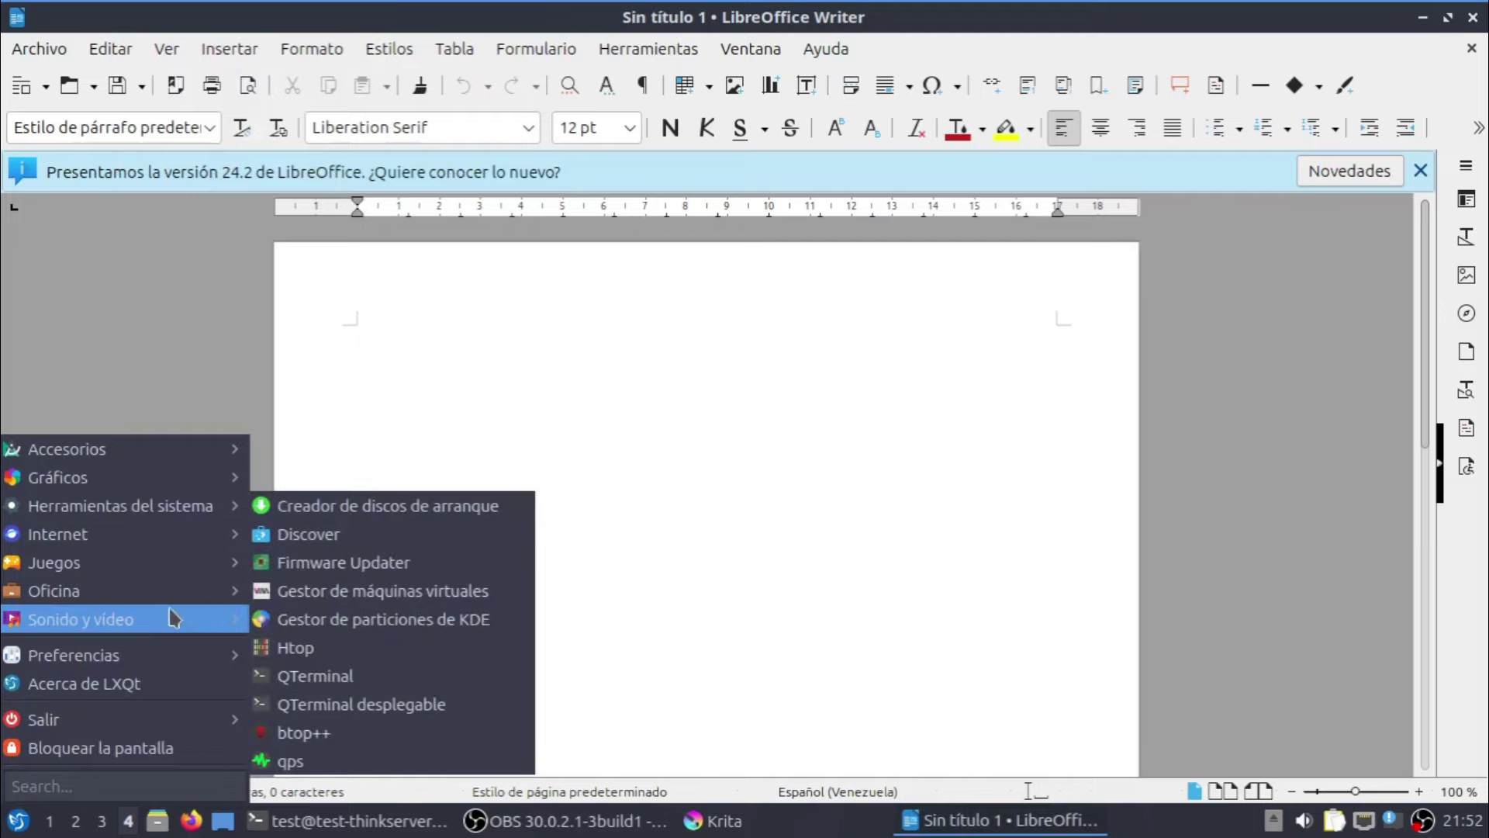
pyautogui.moveTo(183, 655)
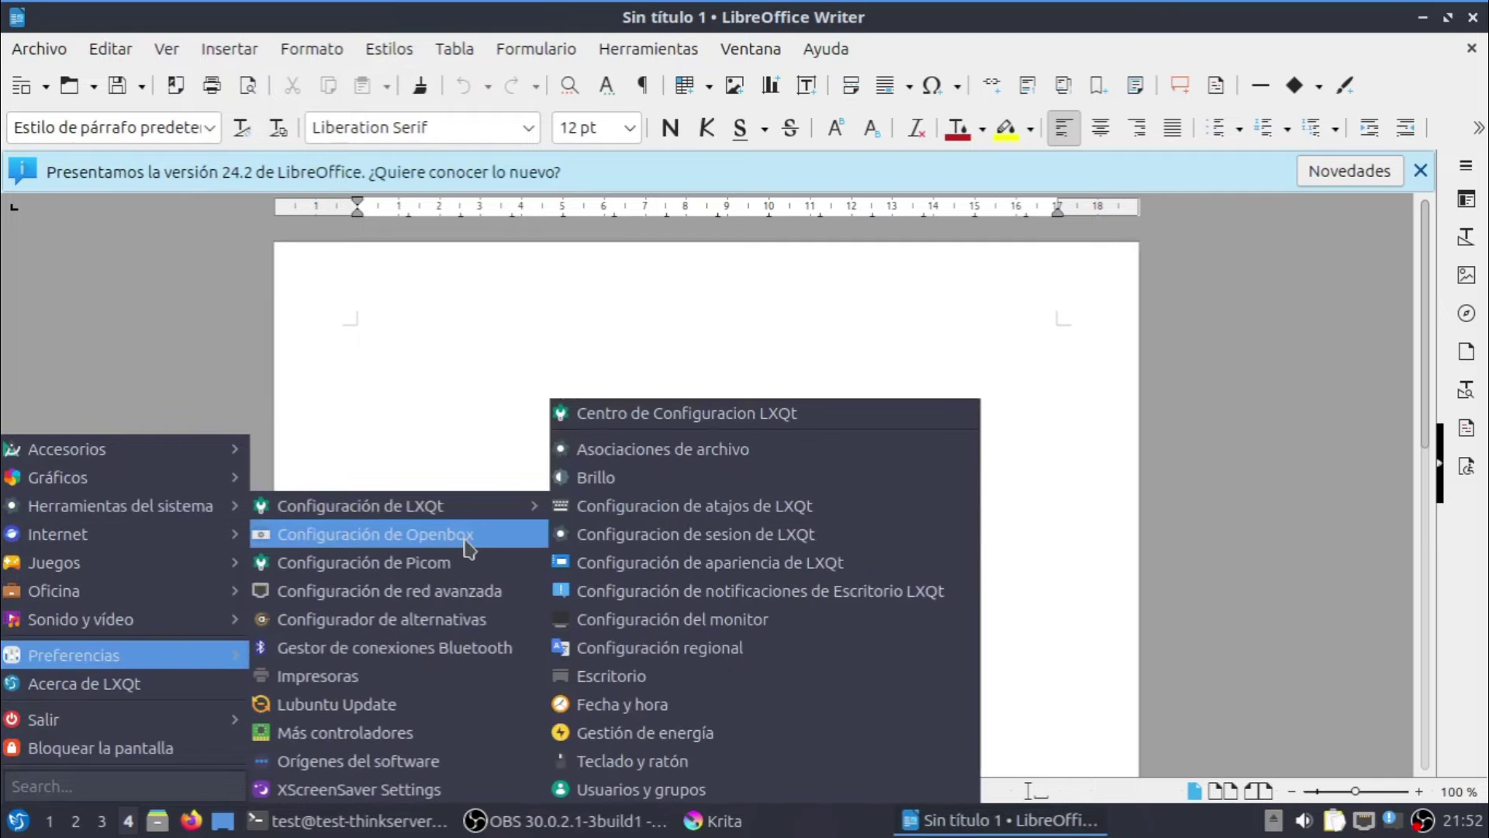
pyautogui.click(468, 535)
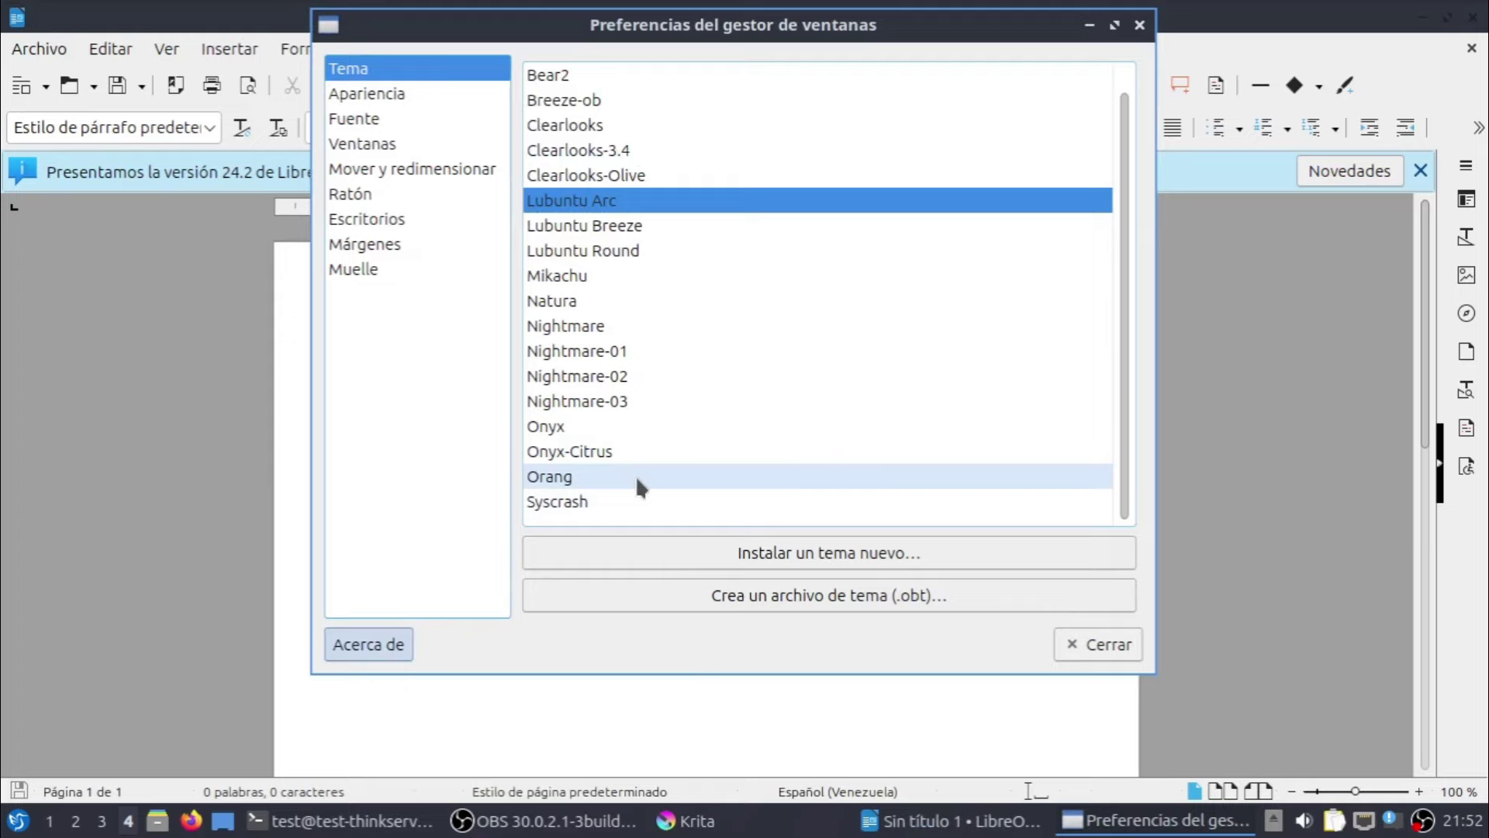
pyautogui.click(592, 427)
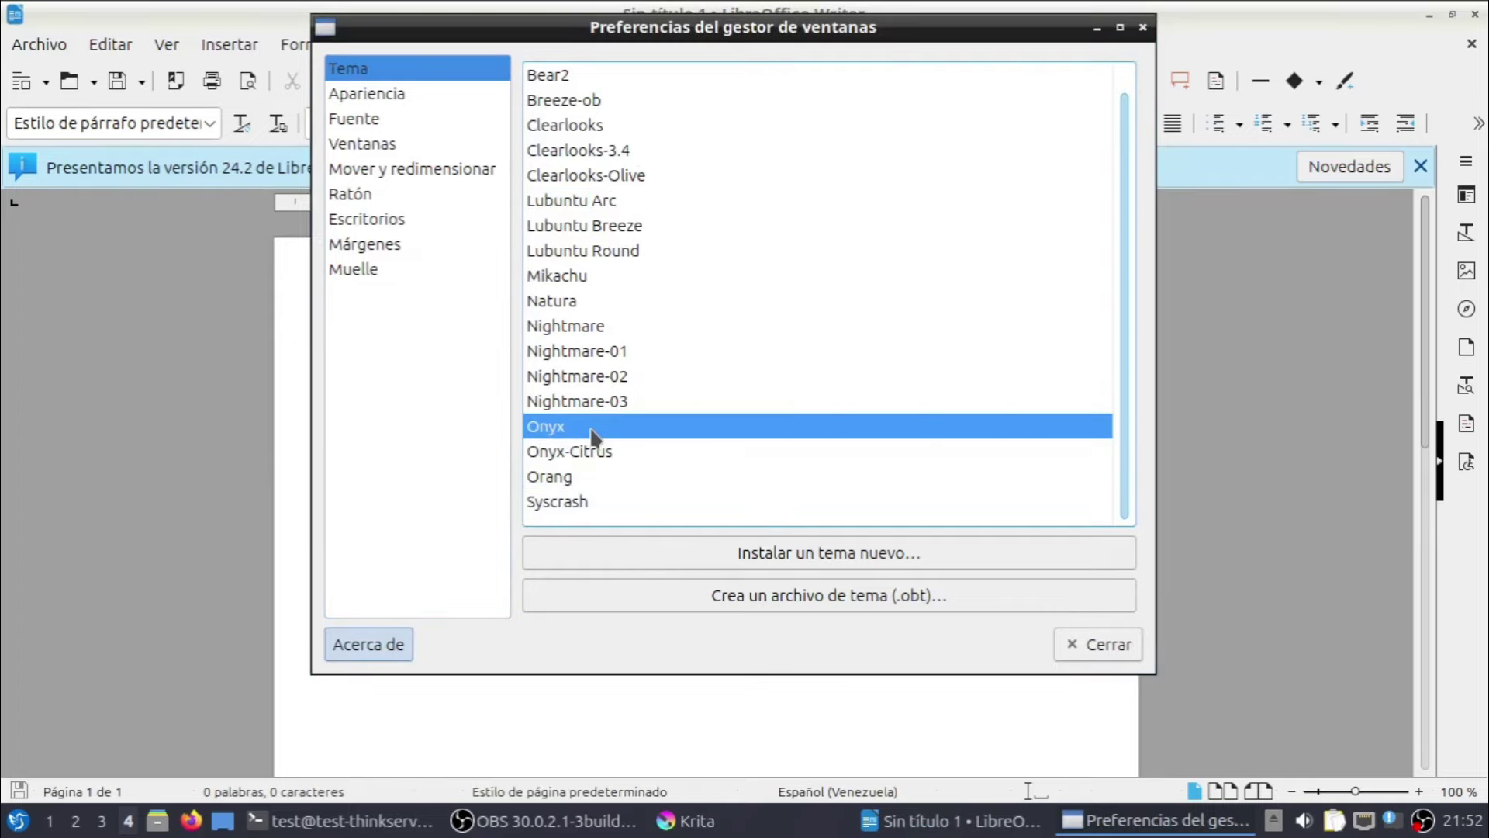
# Glance at the Apariencia settings and try the Lubuntu Breeze, Breeze-ob, Clearlooks, Clearlooks-3.4 and Lubuntu Arc window themes
pyautogui.click(468, 94)
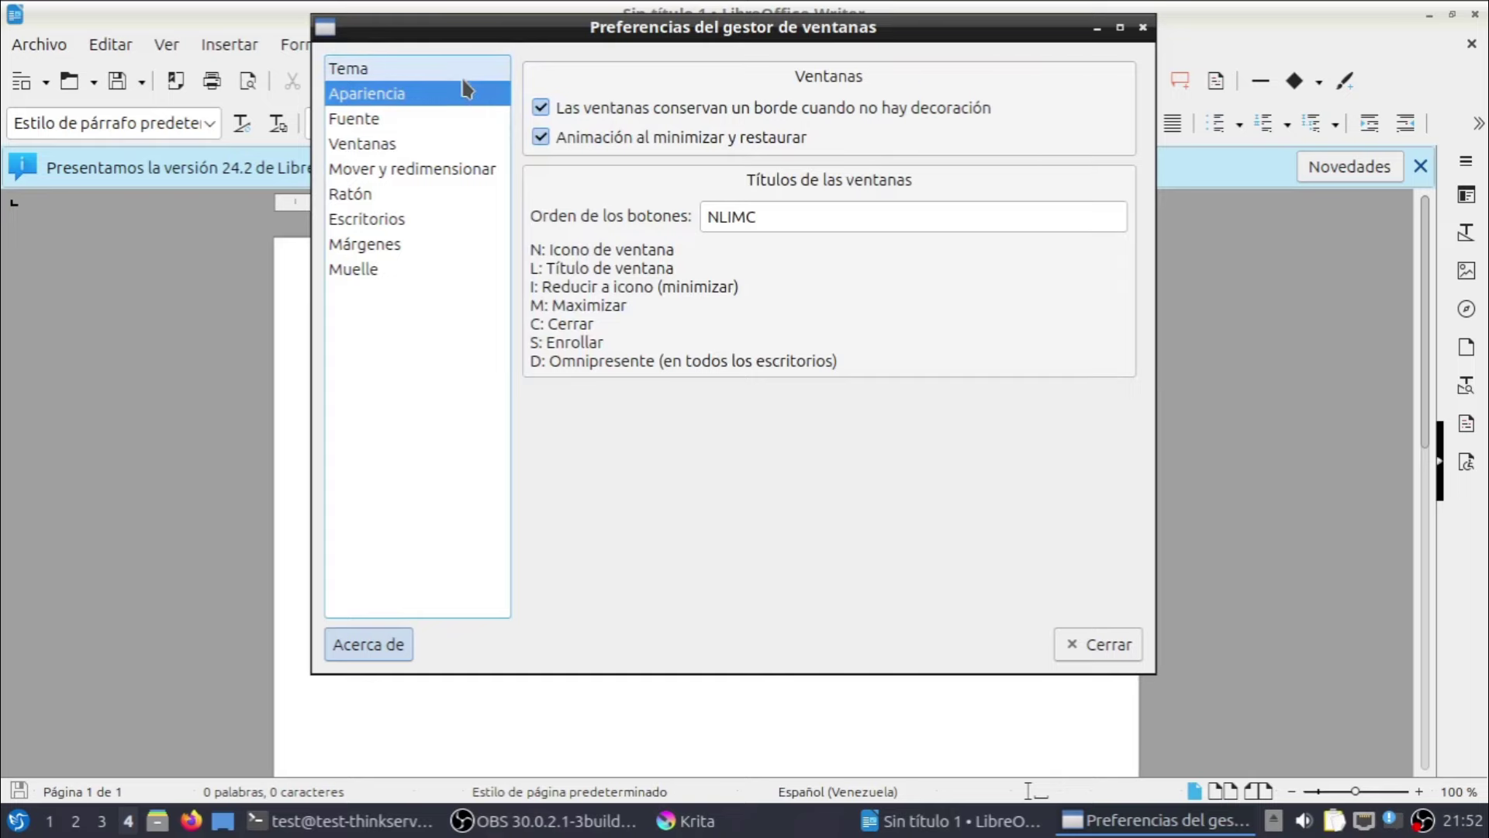
pyautogui.click(464, 77)
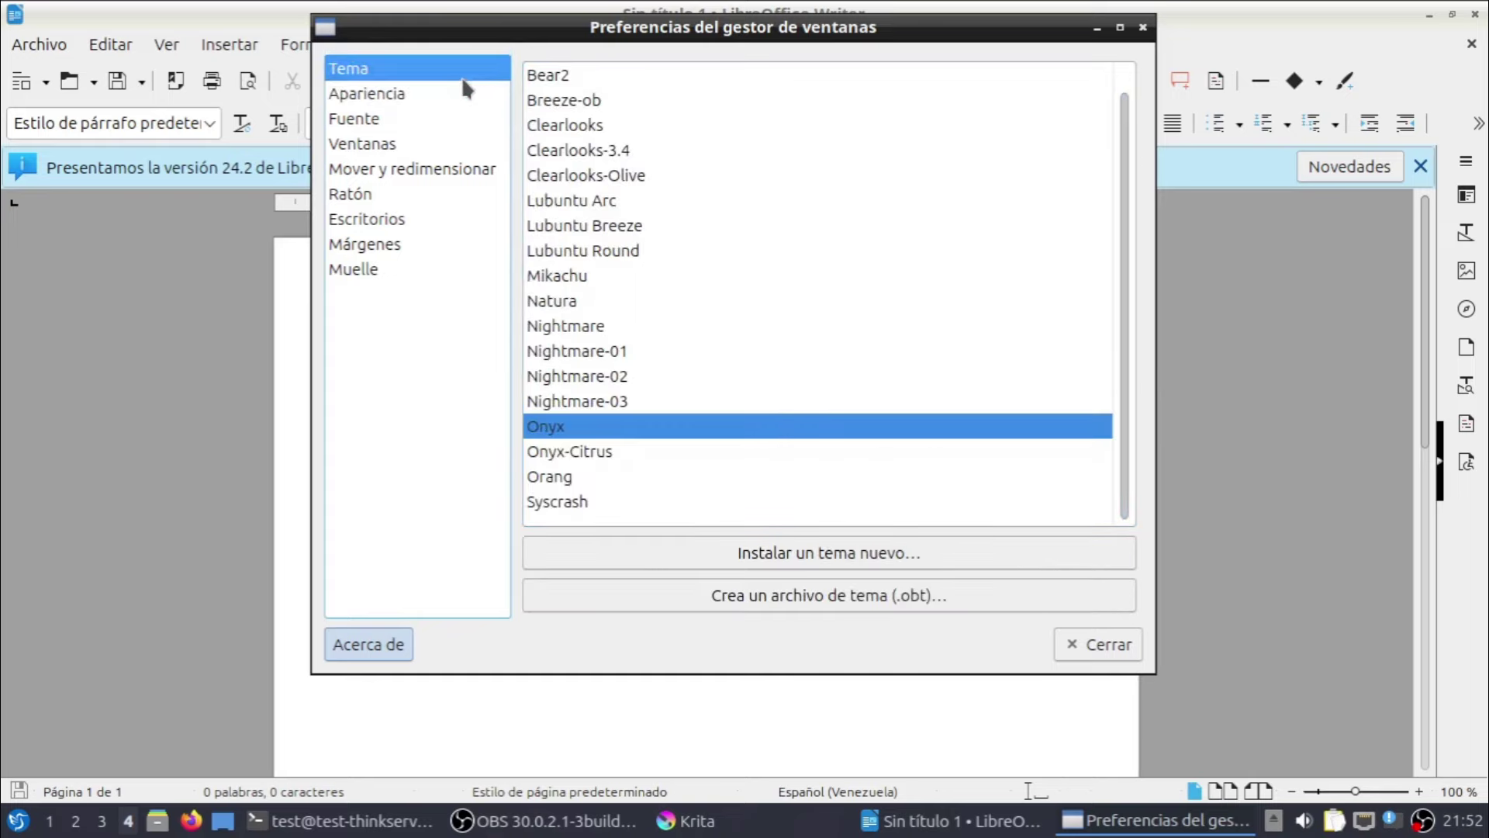
pyautogui.click(702, 246)
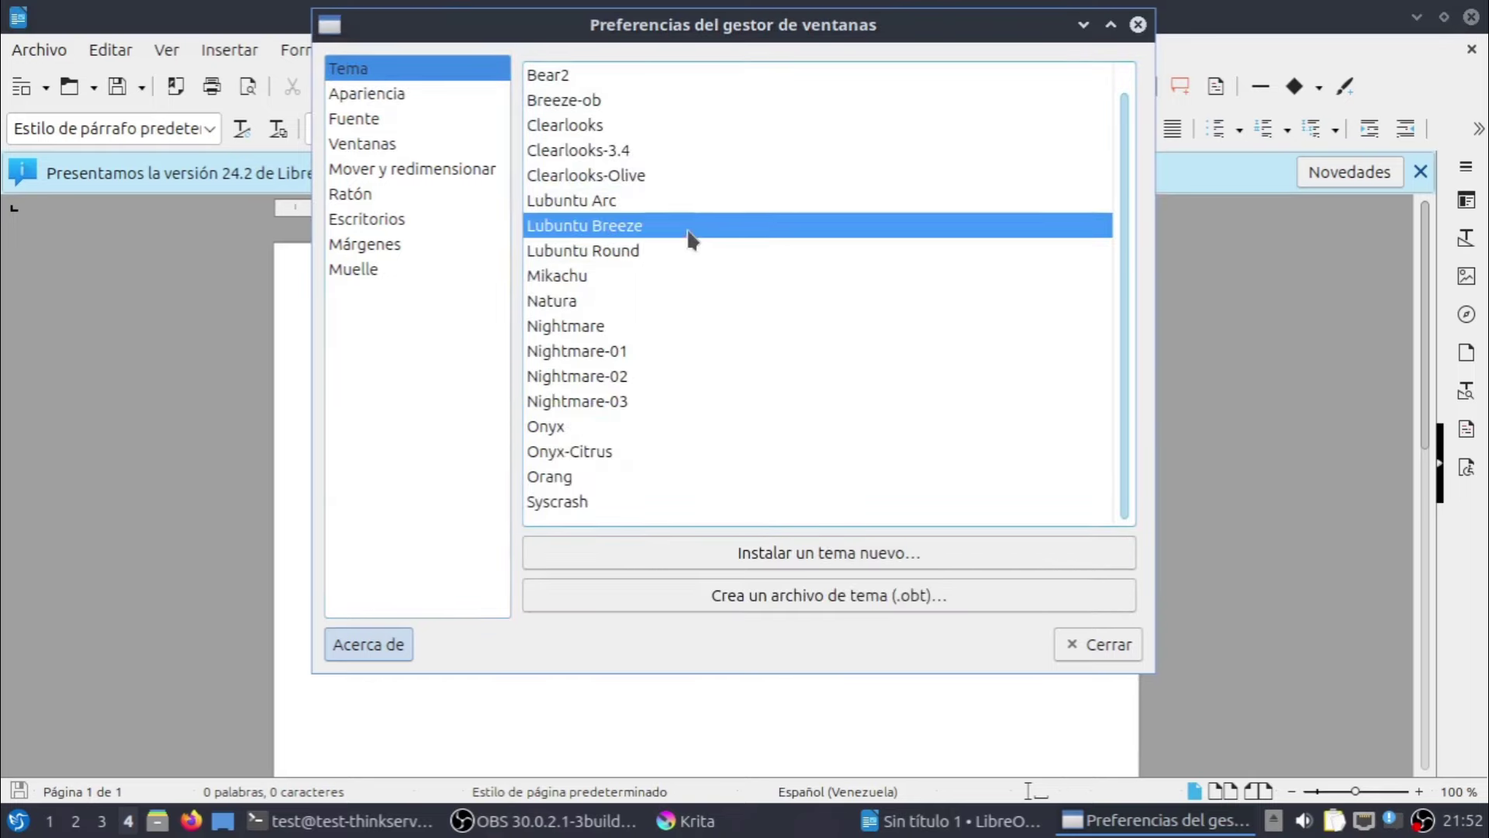
pyautogui.click(658, 200)
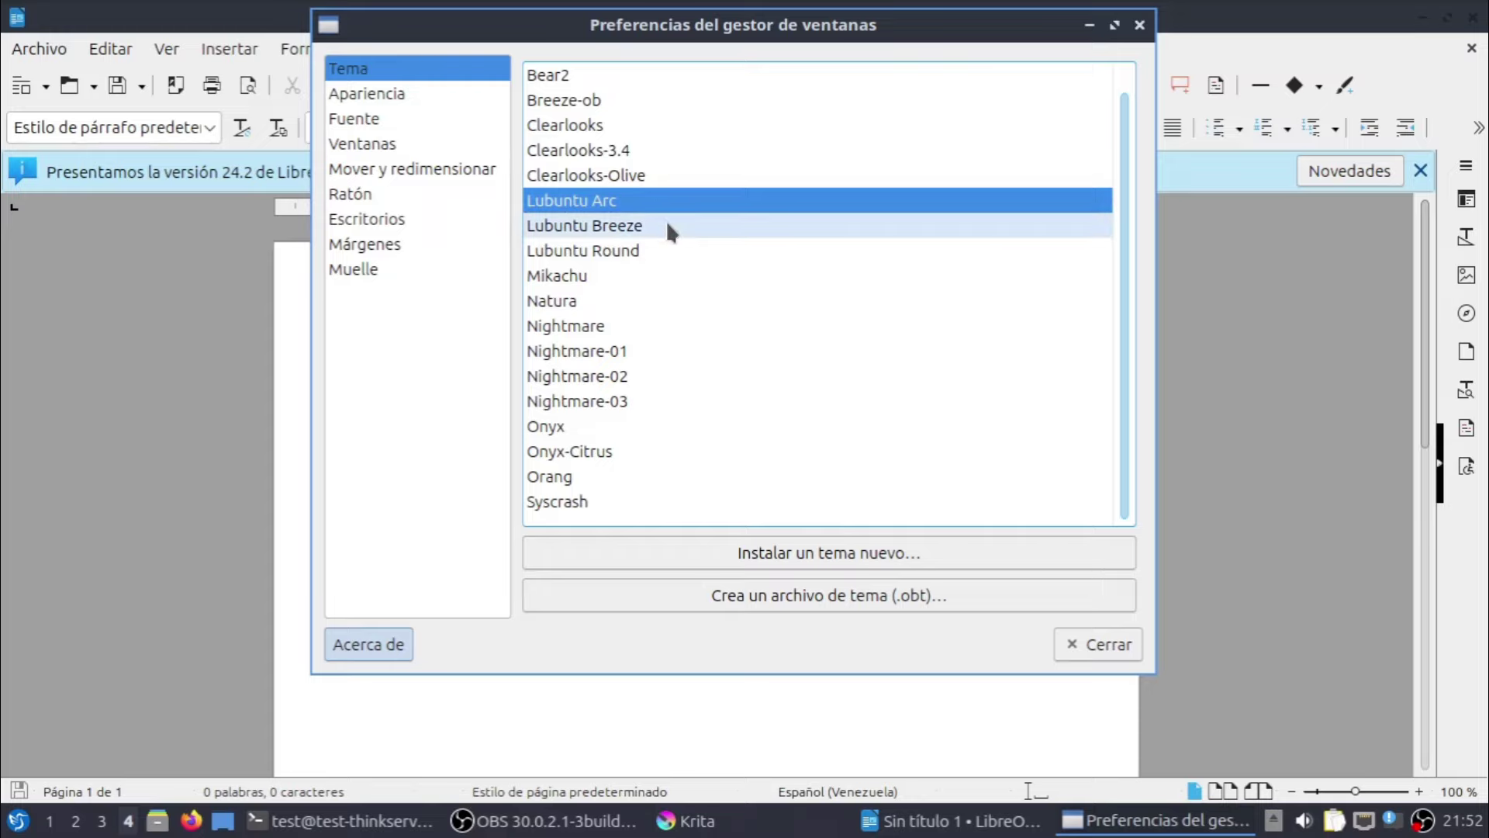
pyautogui.click(668, 226)
pyautogui.click(620, 77)
pyautogui.click(632, 100)
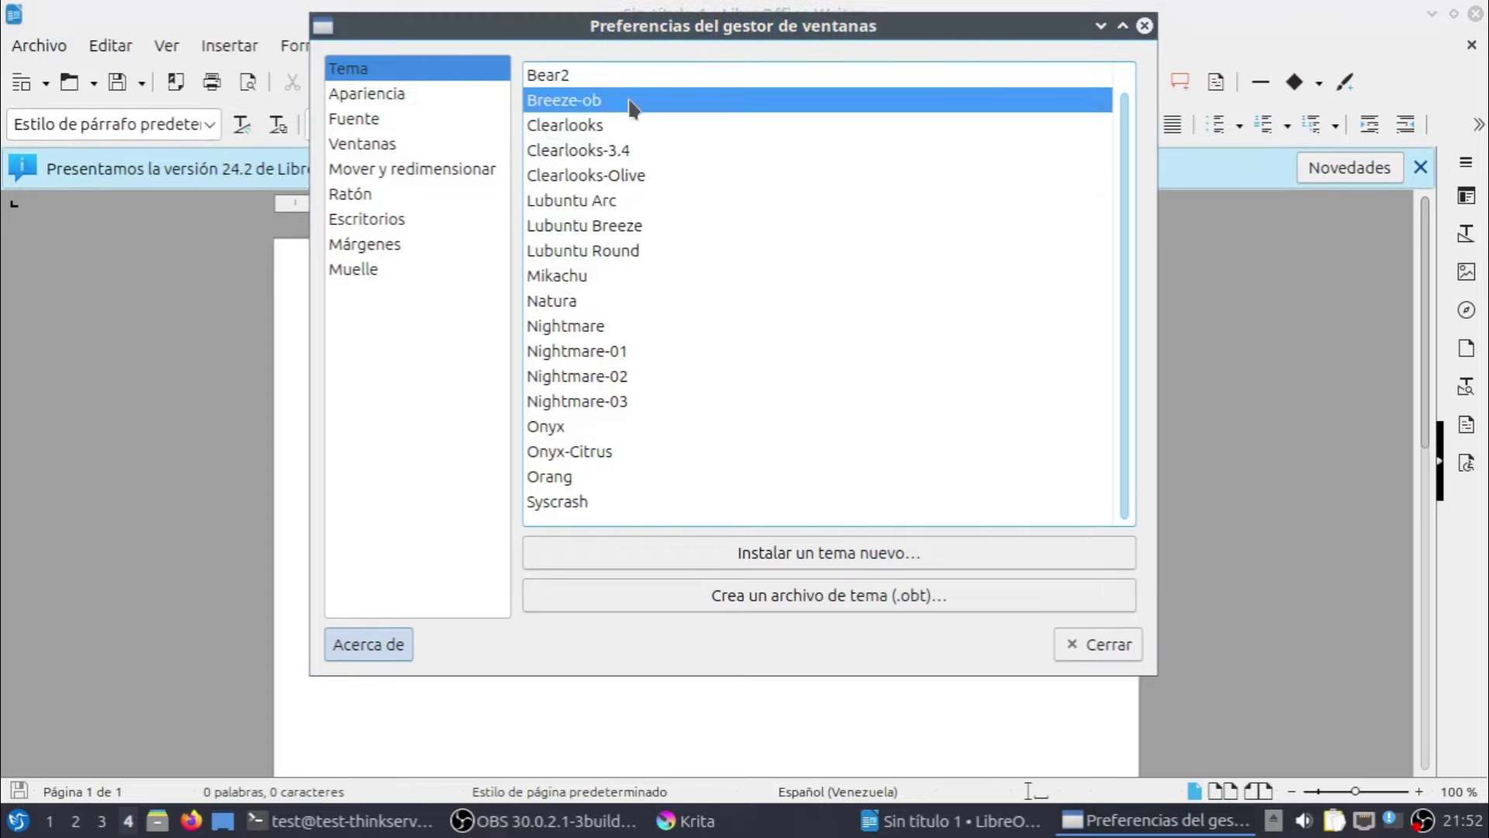
pyautogui.click(641, 125)
pyautogui.click(657, 151)
pyautogui.click(664, 200)
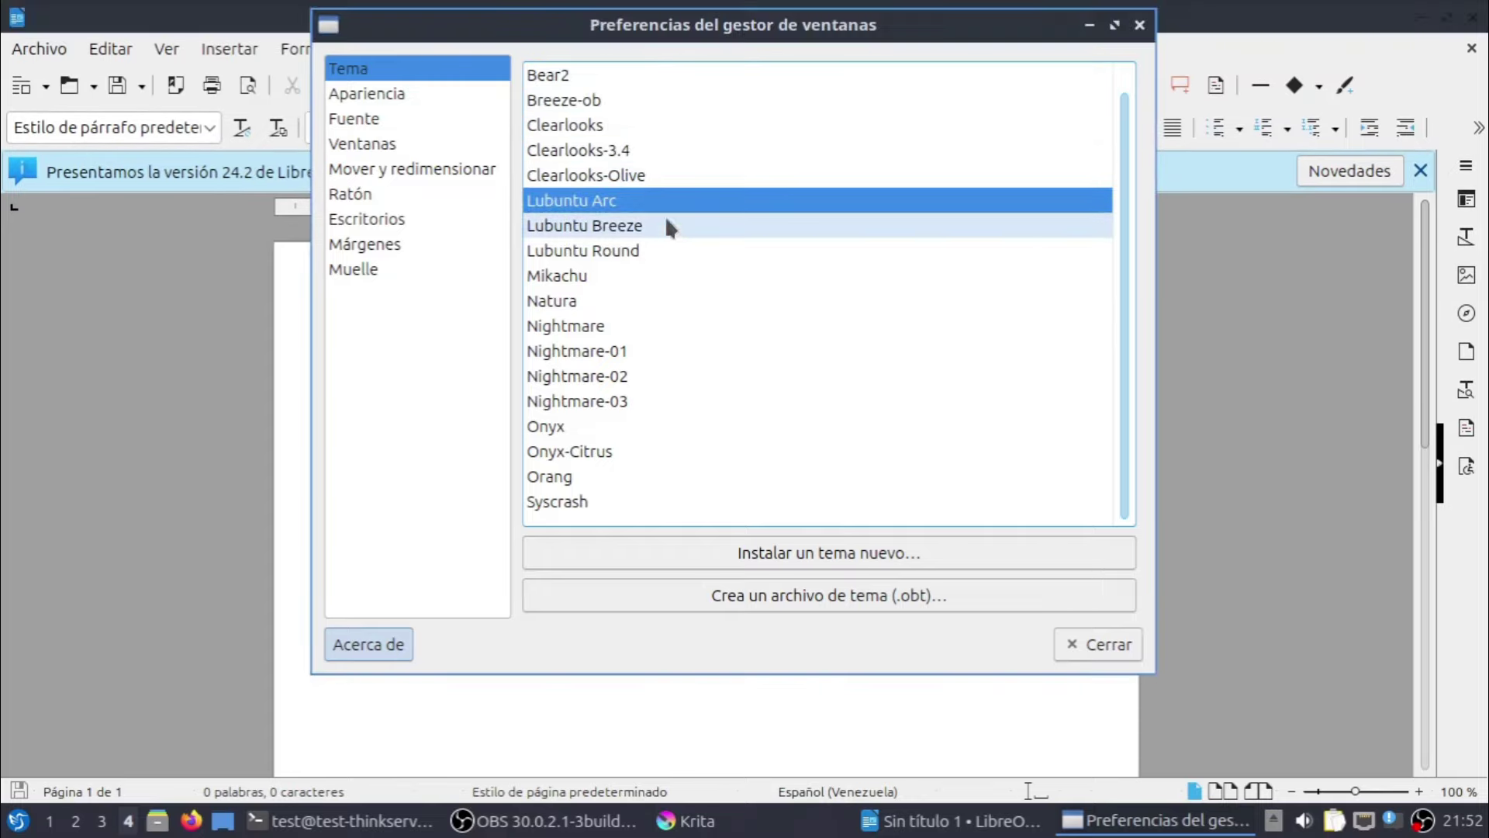
# Move the preferences window clear of Writer's title bar and try the Lubuntu Breeze, Lubuntu Round, Nightmare-01, Onyx, Orang and Syscrash themes
pyautogui.moveTo(779, 40); pyautogui.dragTo(787, 146)
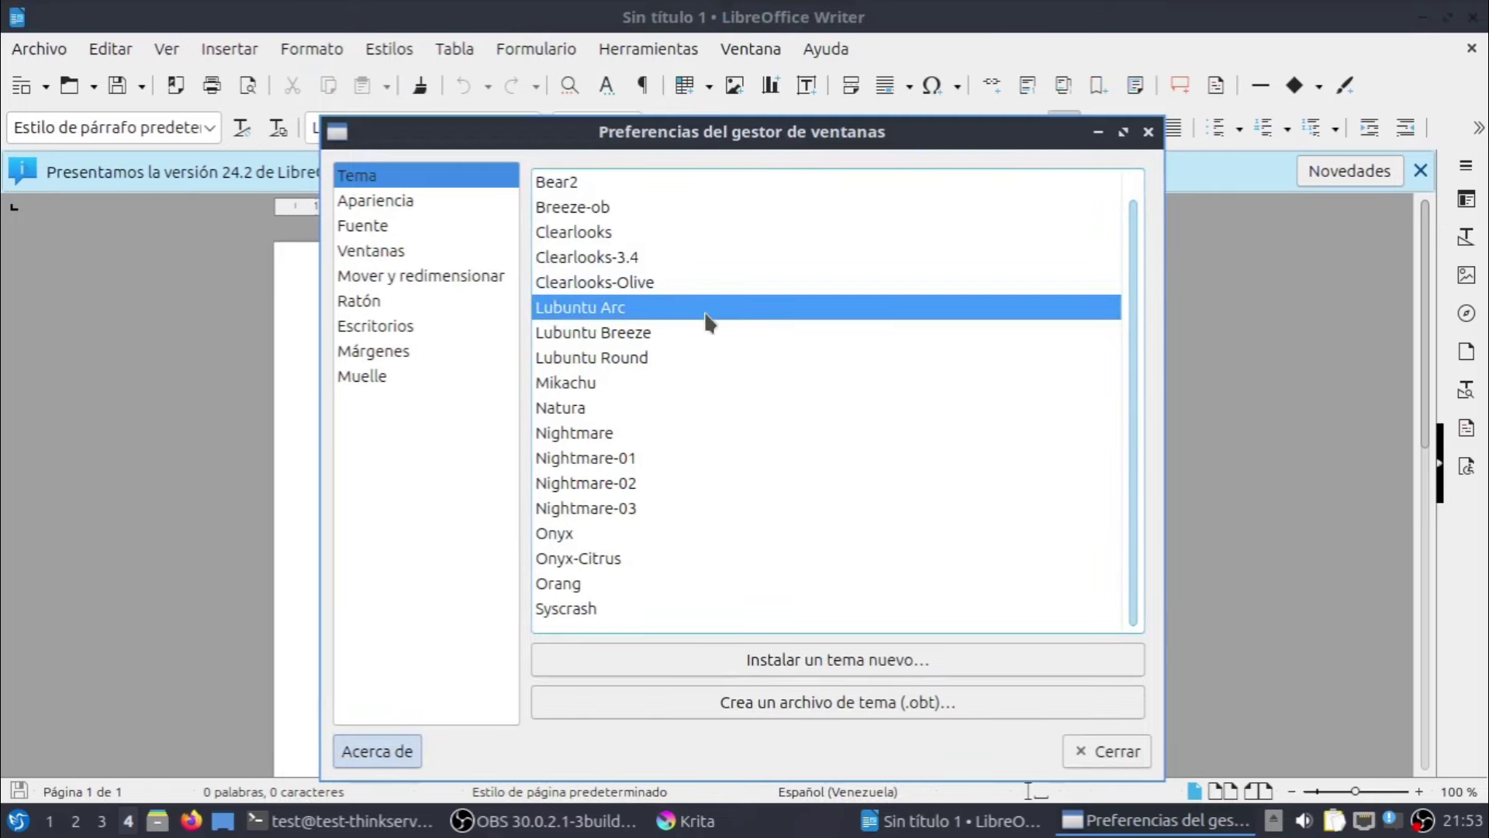
pyautogui.click(618, 433)
pyautogui.click(620, 334)
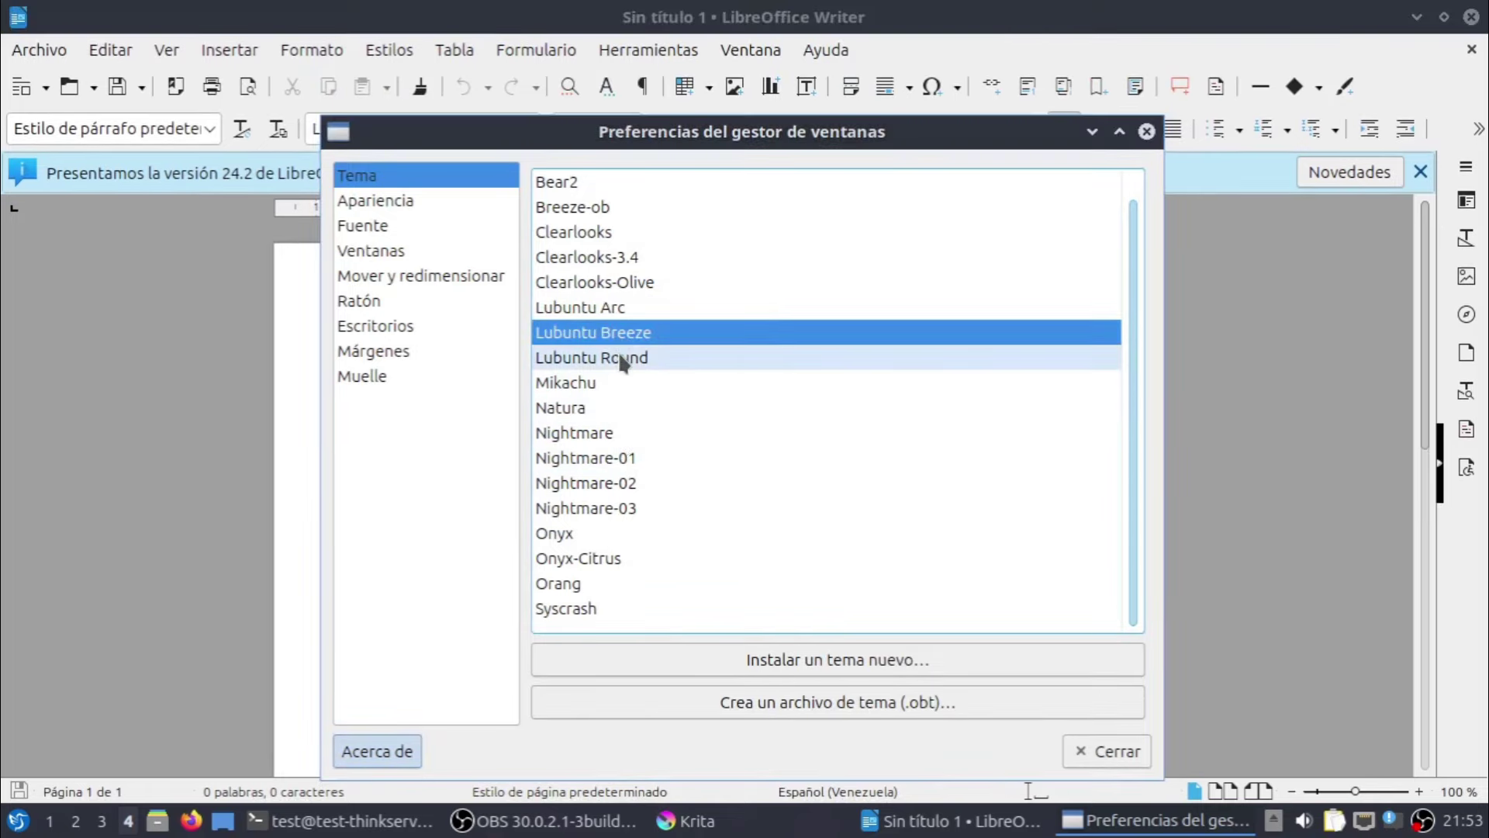
pyautogui.click(622, 360)
pyautogui.click(627, 458)
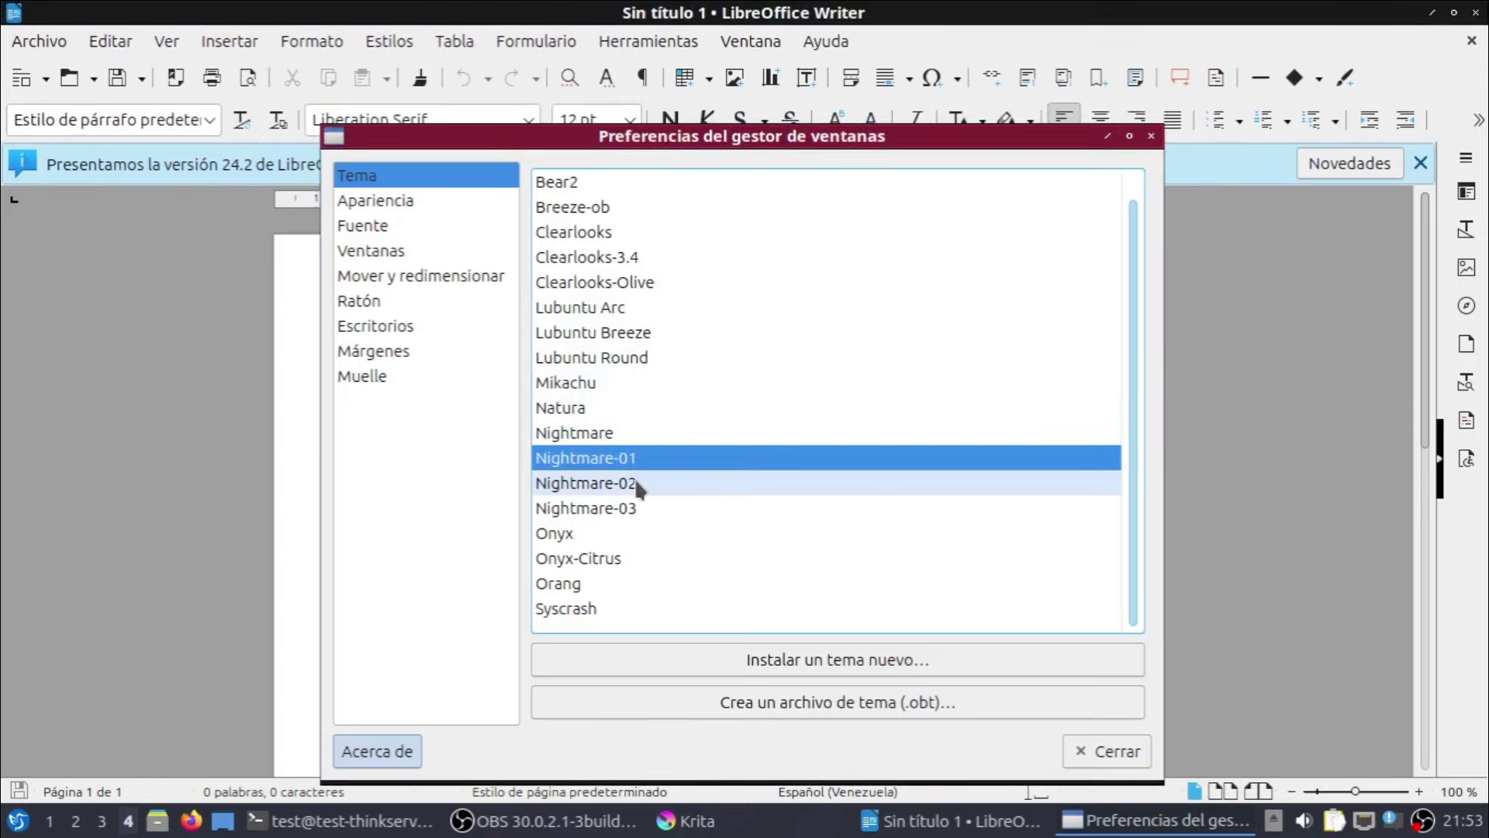
pyautogui.click(635, 526)
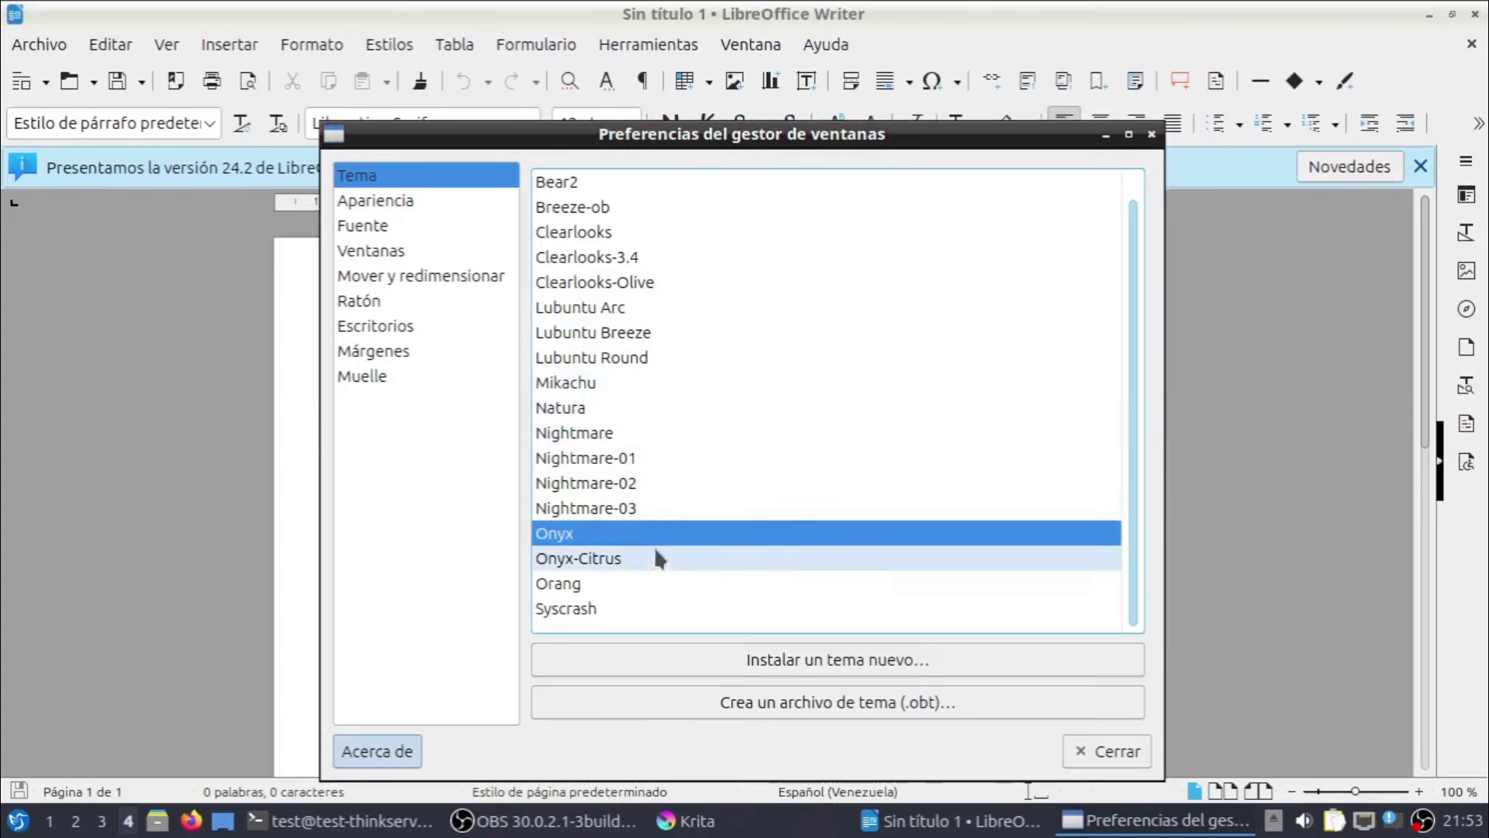
pyautogui.click(609, 583)
pyautogui.click(593, 608)
# Compare the Lubuntu Round and Mikachu themes, settle on the Lubuntu Arc window theme and close the window manager preferences
pyautogui.click(608, 358)
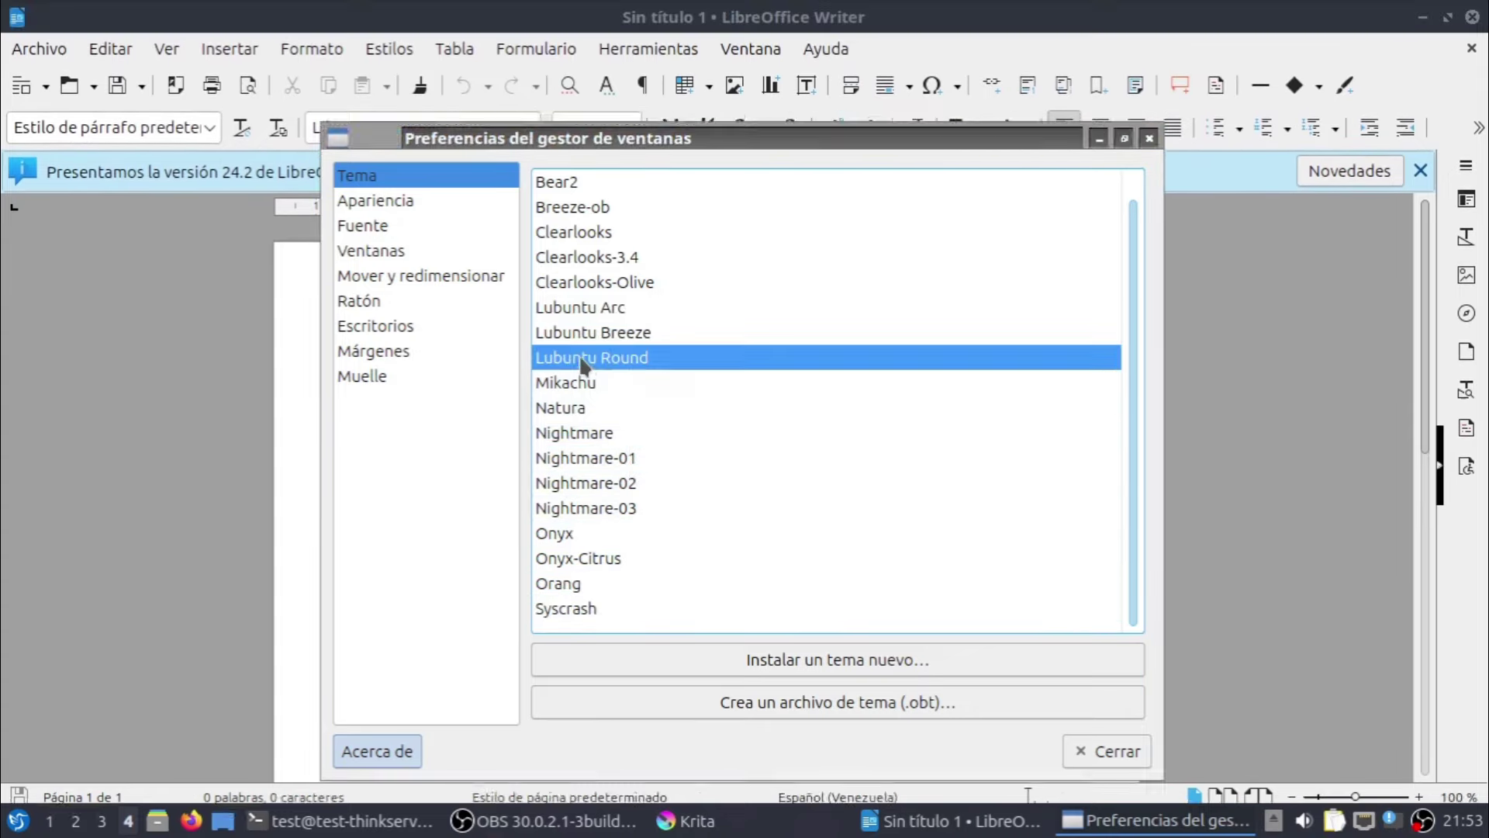
pyautogui.click(588, 387)
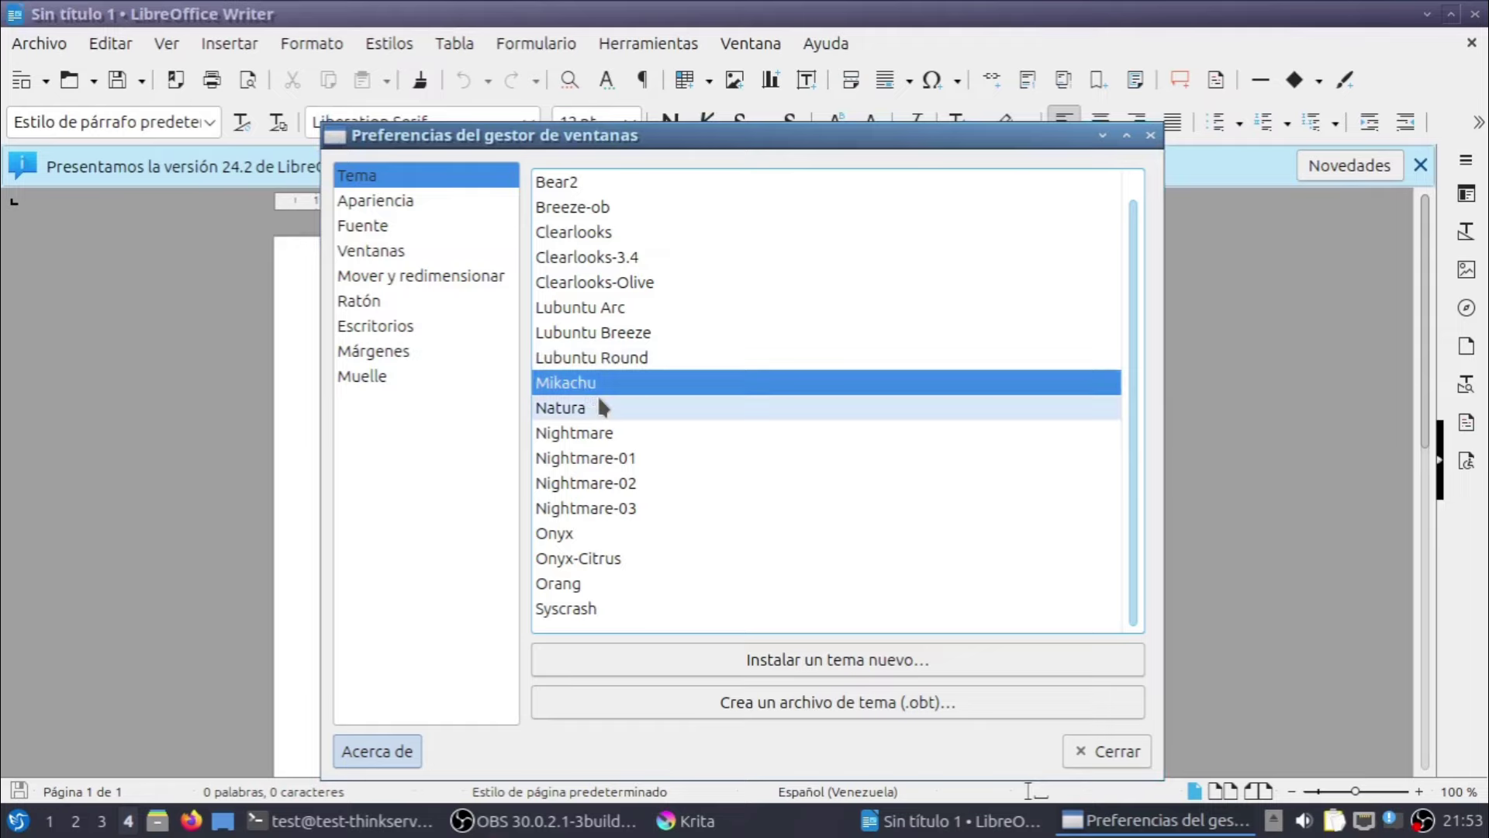
pyautogui.click(609, 433)
pyautogui.click(597, 306)
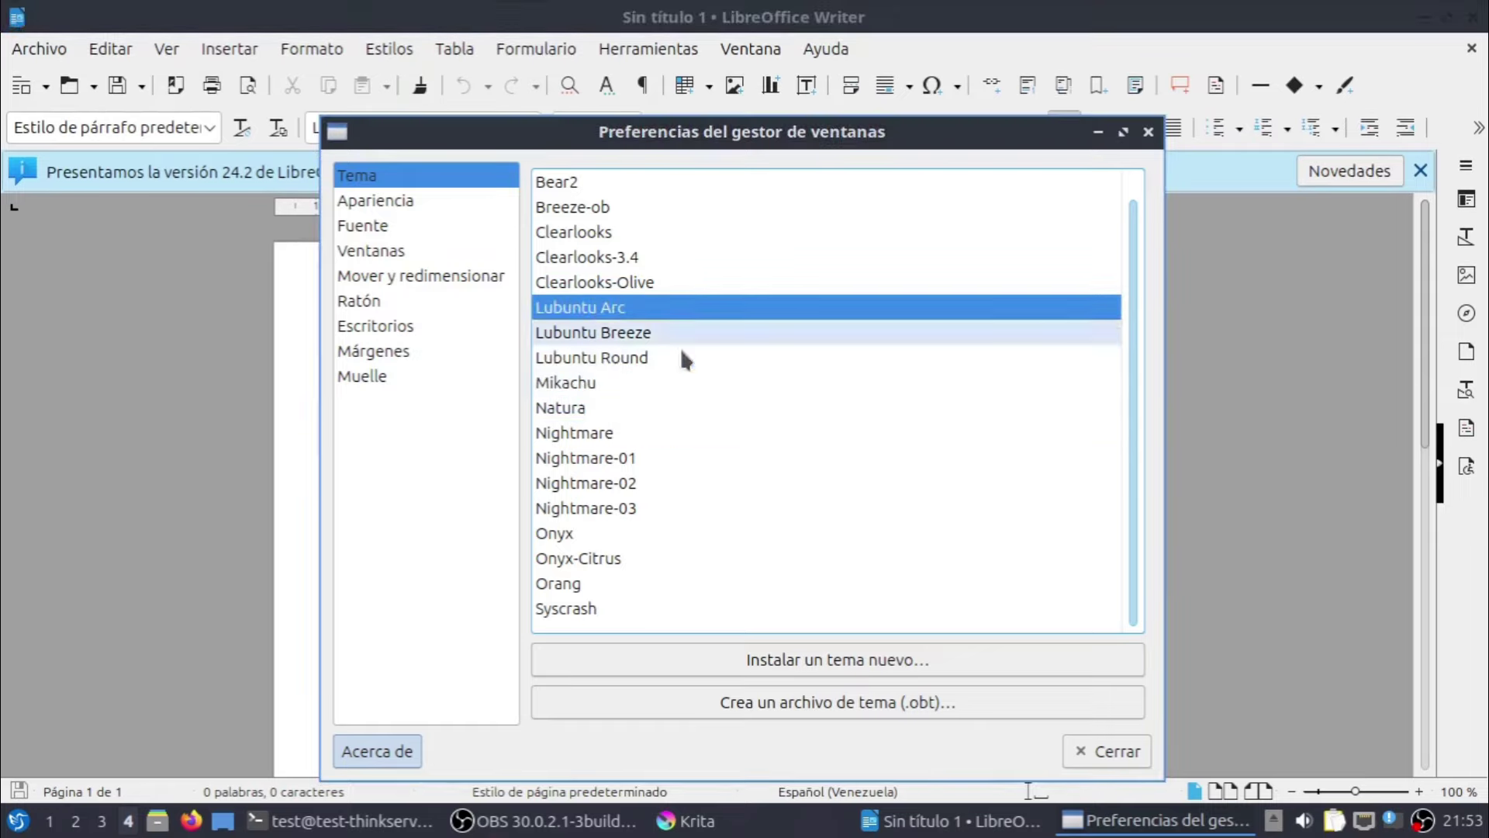
pyautogui.click(1115, 750)
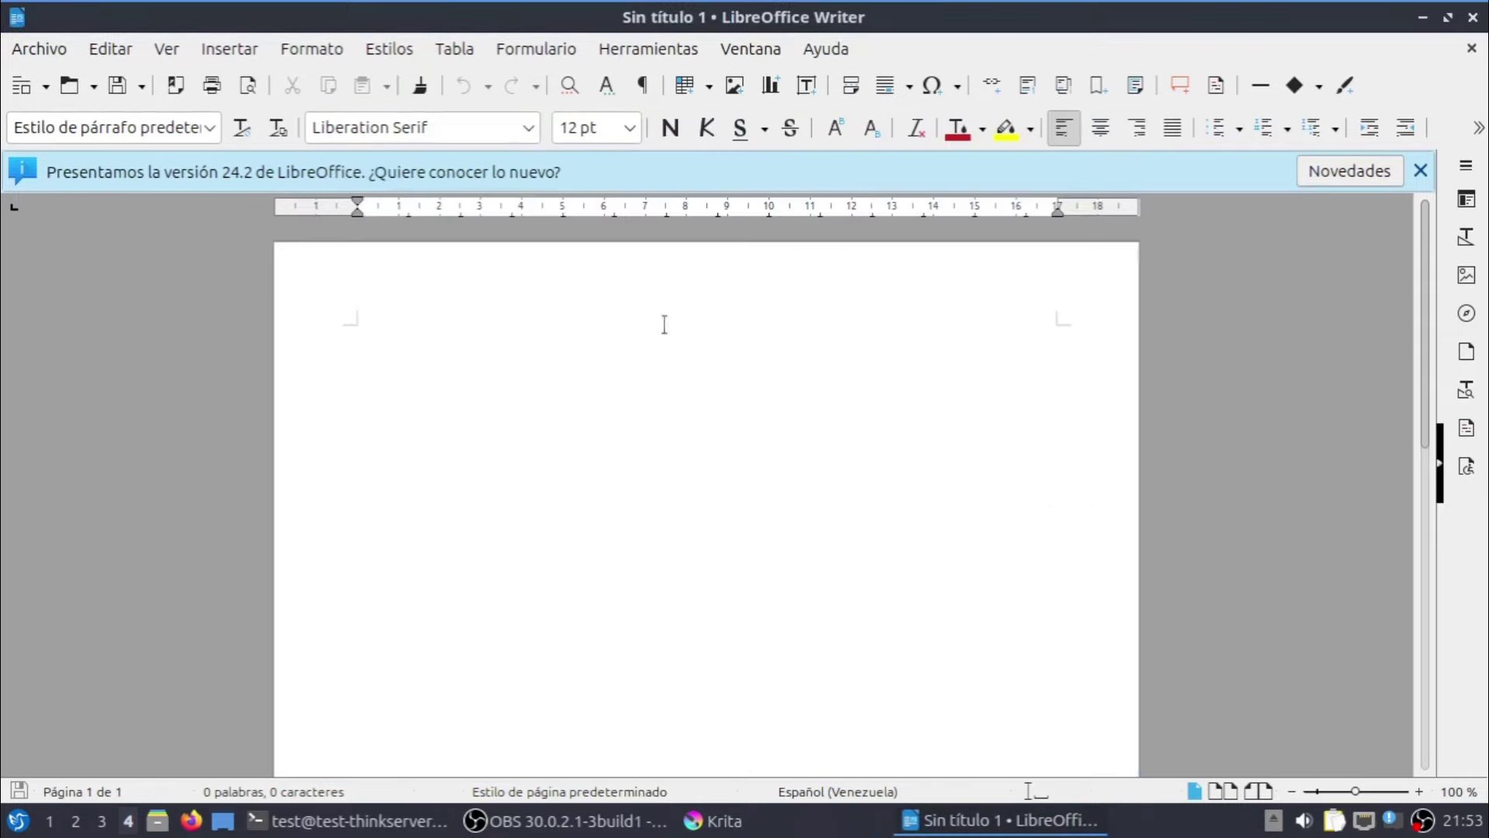
# Switch the LibreOffice user interface to the En pestañas variant, apply it to all applications and close the interface selection
pyautogui.click(160, 53)
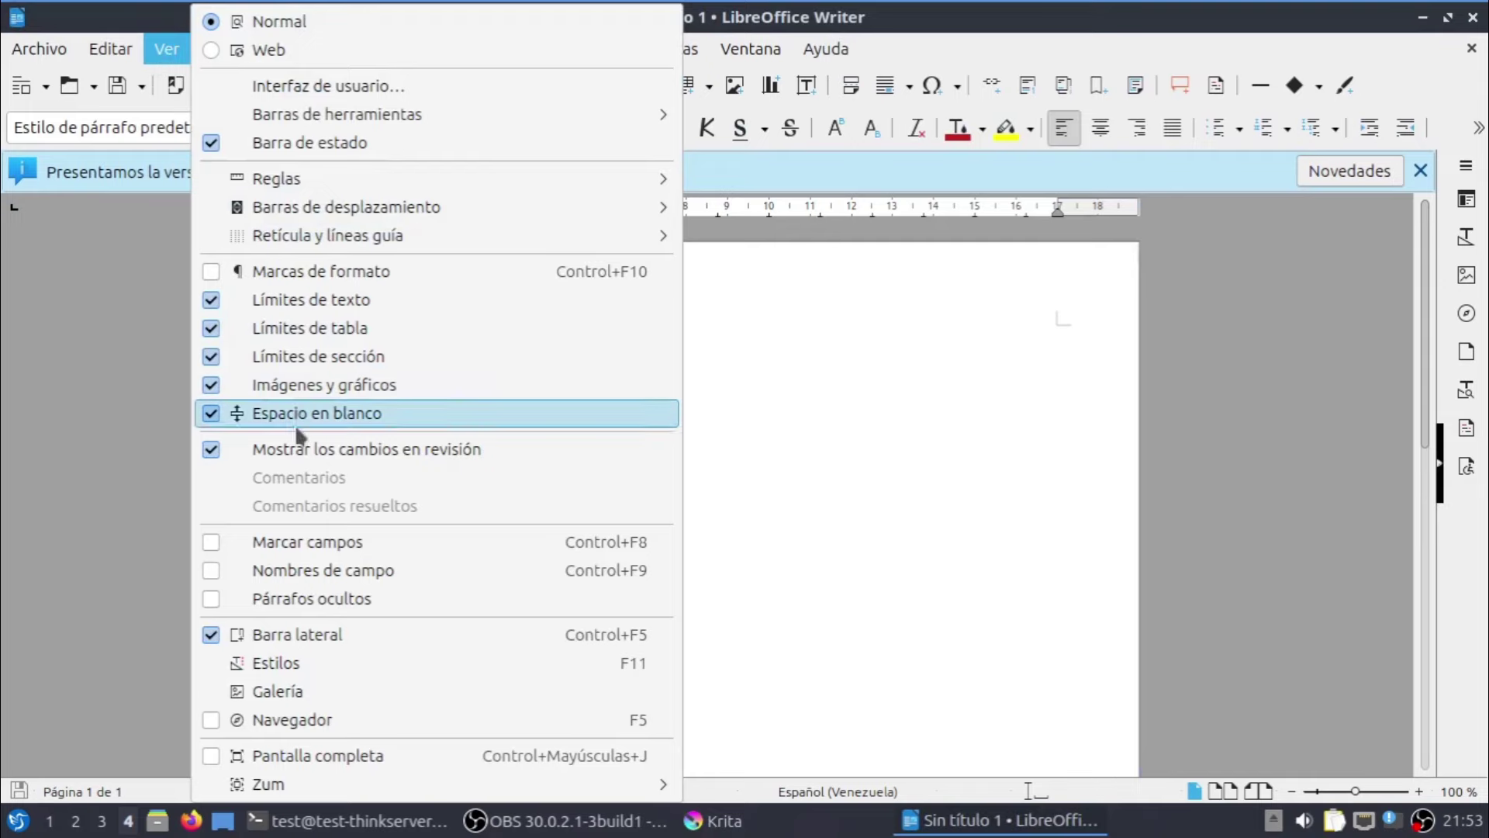
pyautogui.click(329, 86)
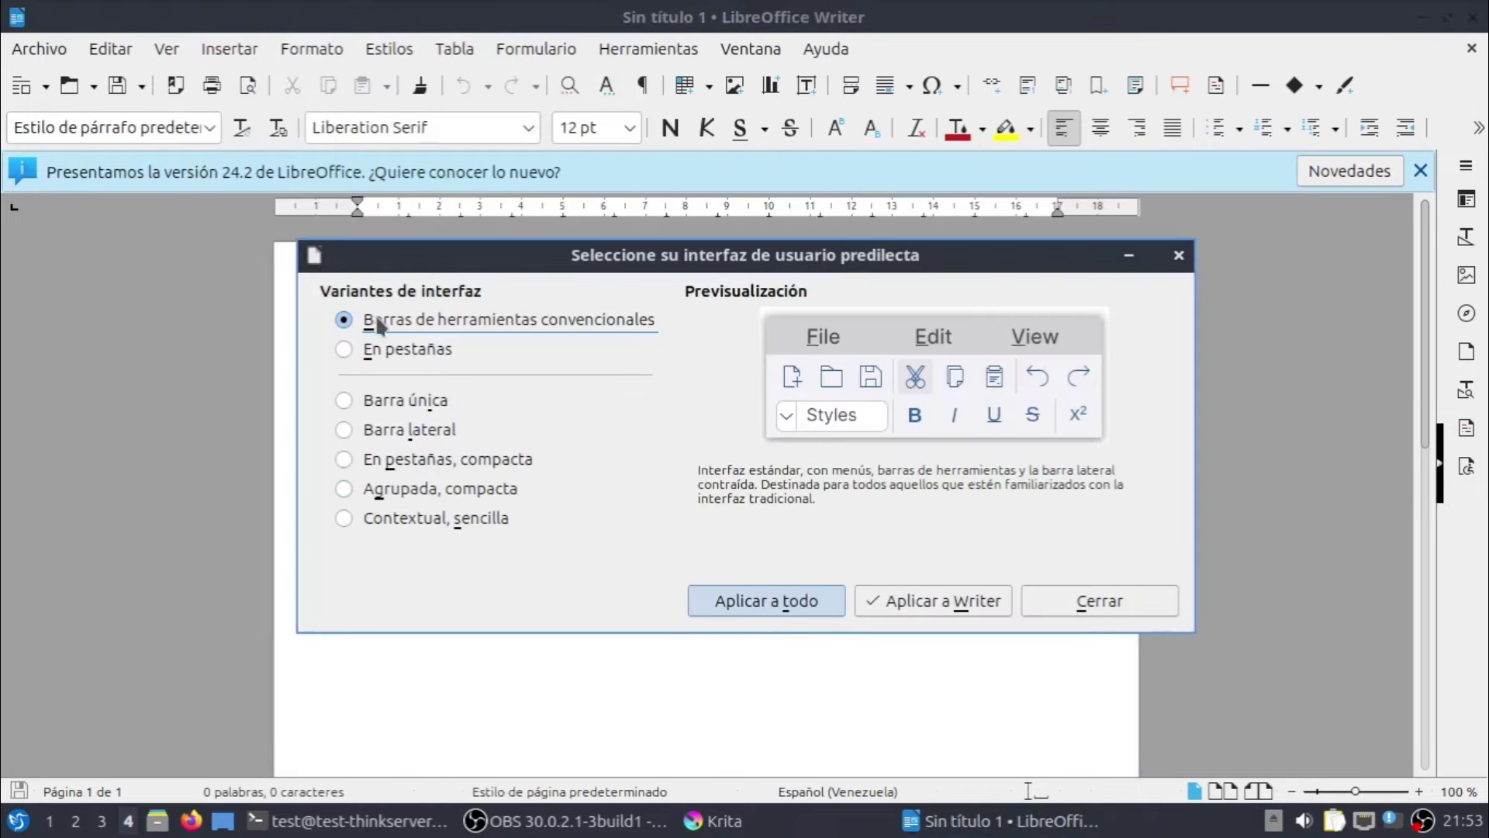
pyautogui.click(390, 349)
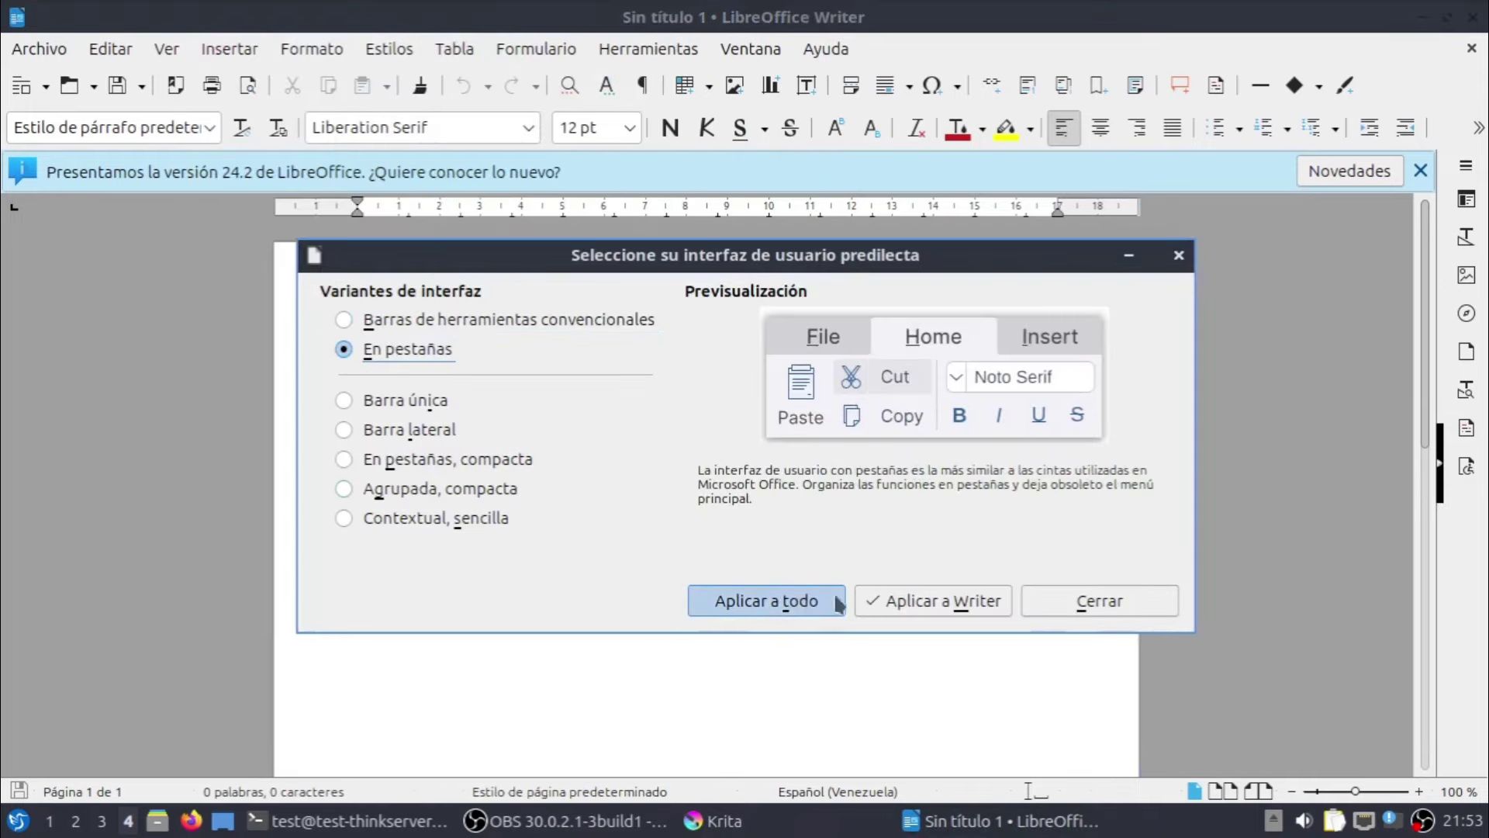
pyautogui.click(779, 599)
pyautogui.click(1108, 599)
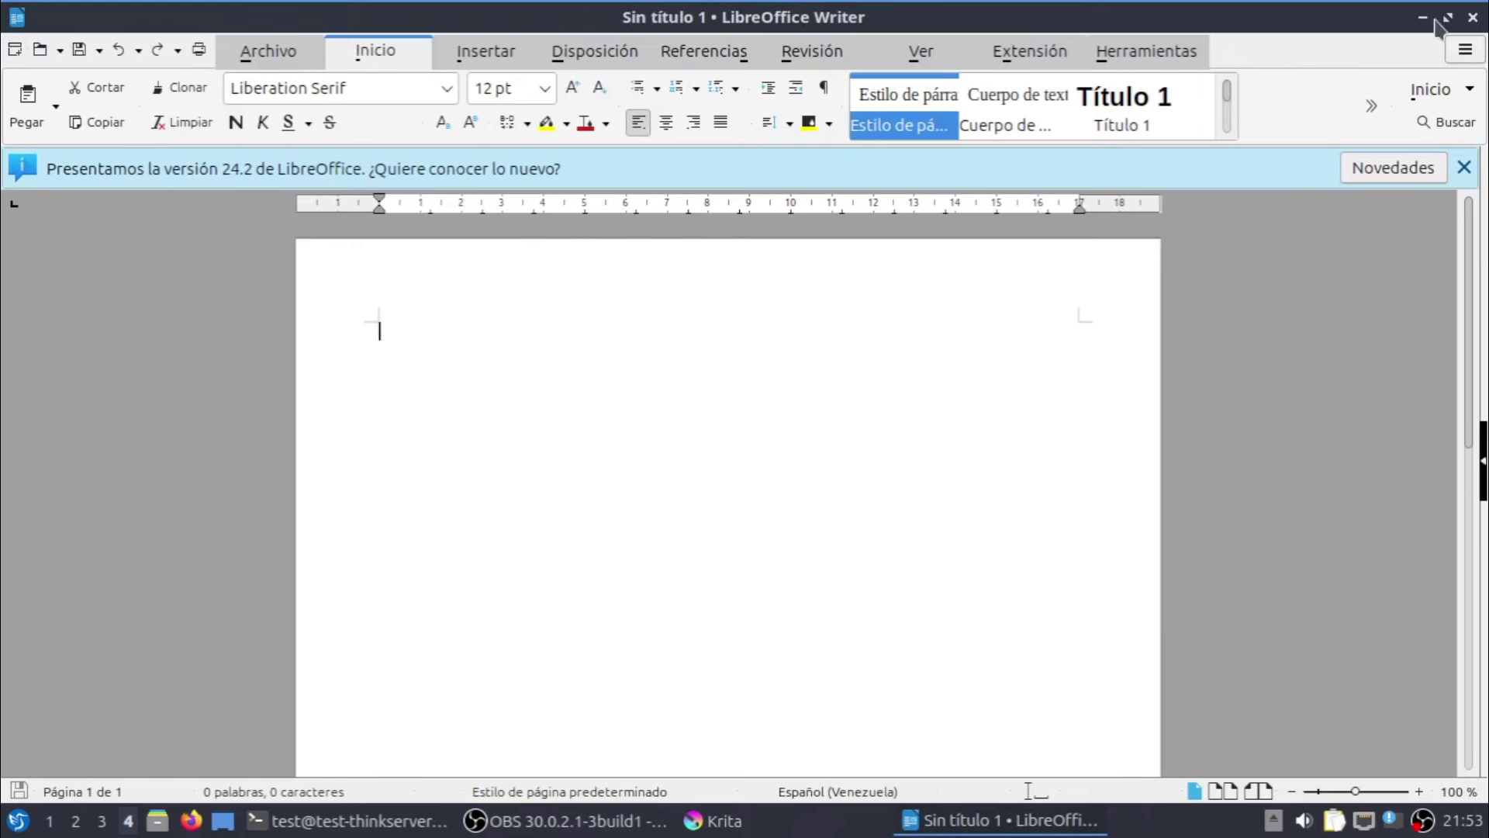
# Review the btop system monitor in the terminal's second session and return to Writer on virtual desktop 4
pyautogui.click(349, 819)
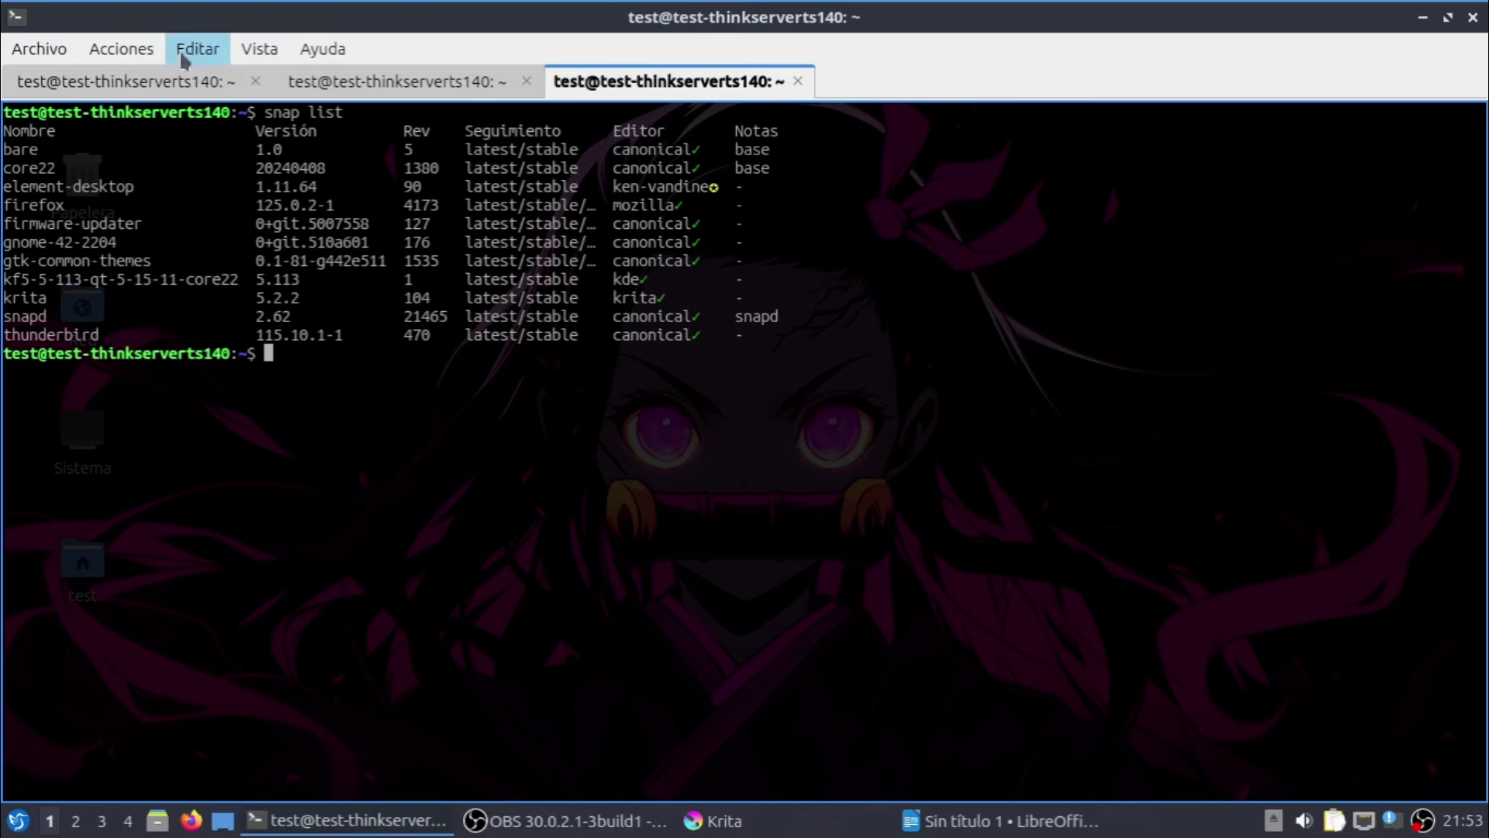
pyautogui.click(165, 78)
pyautogui.click(317, 82)
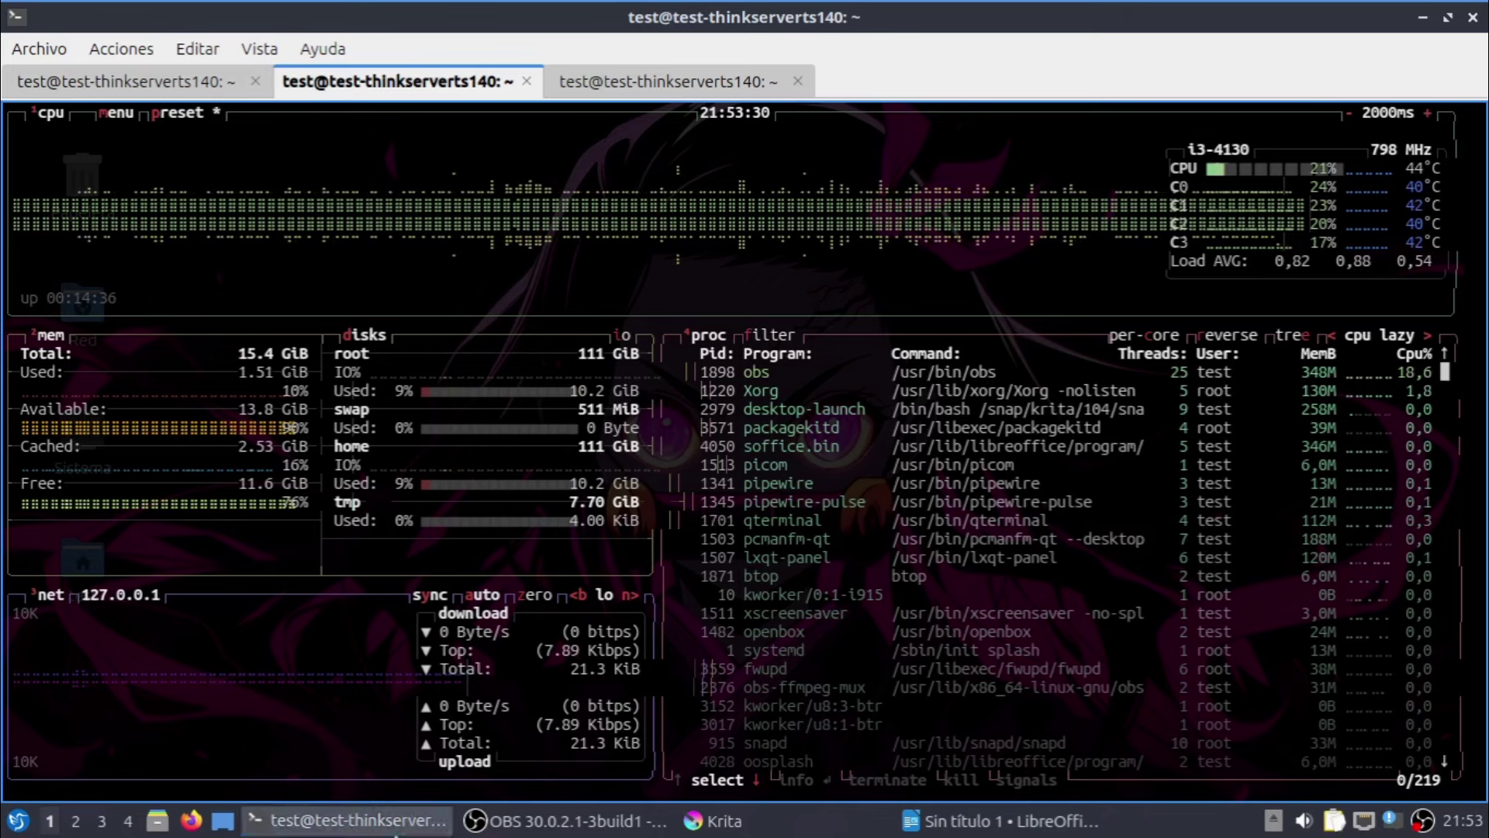
pyautogui.click(124, 824)
# Look over the application categories, launch Discover from Herramientas del sistema and search it for "libreoffice"
pyautogui.click(17, 821)
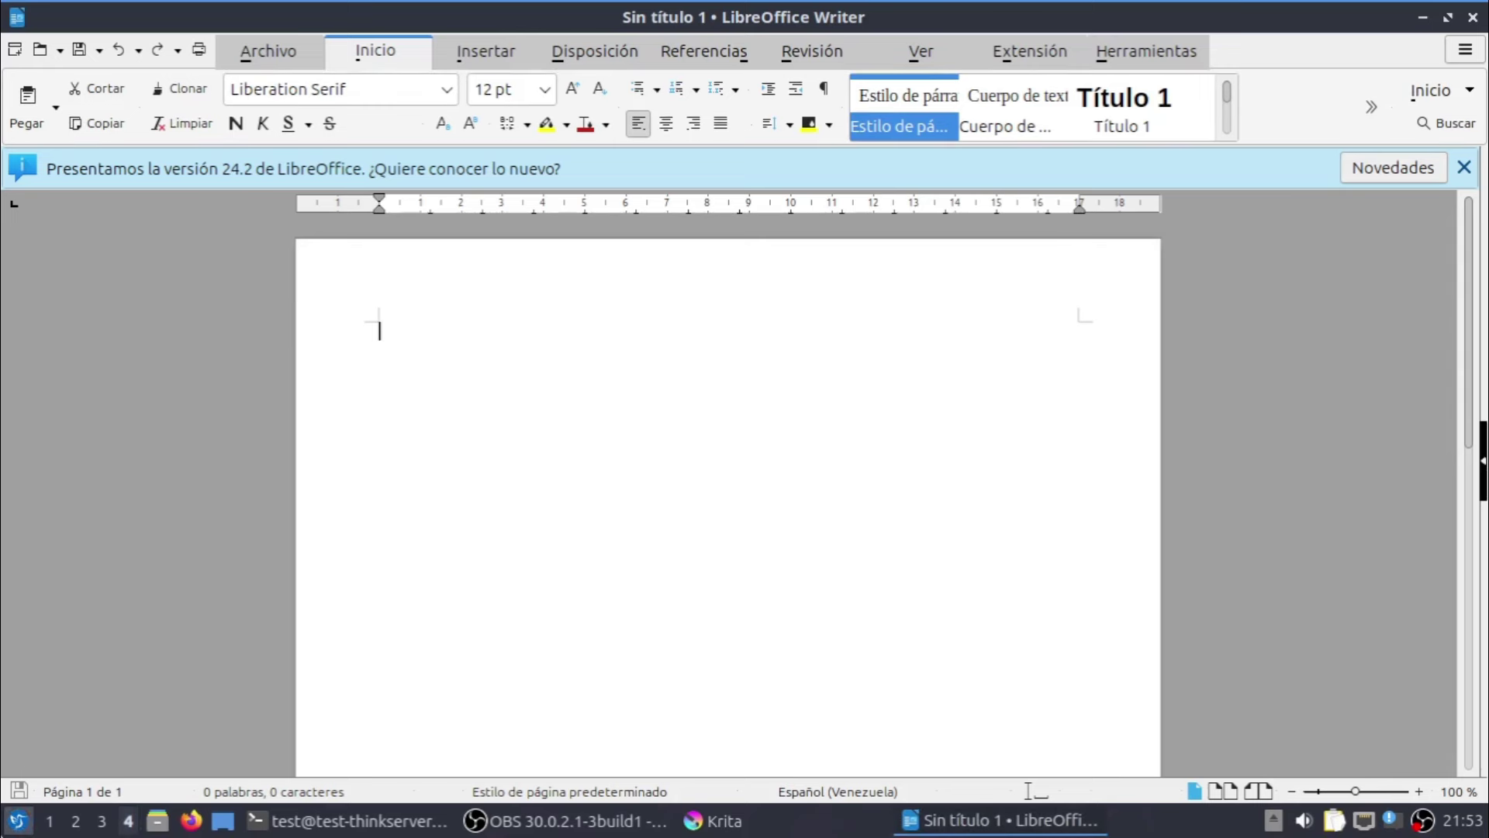
pyautogui.moveTo(78, 533)
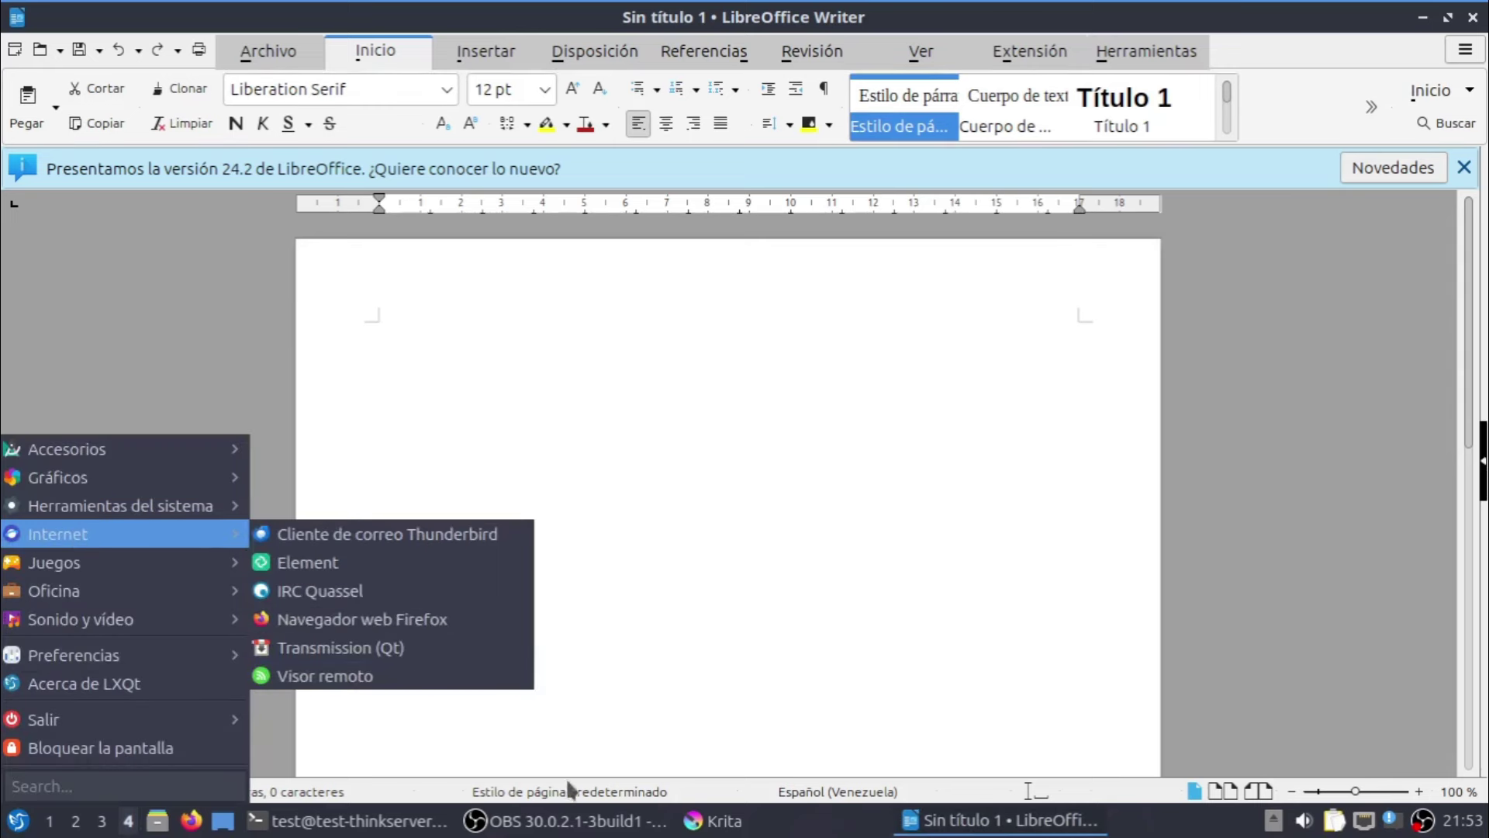
pyautogui.moveTo(206, 505)
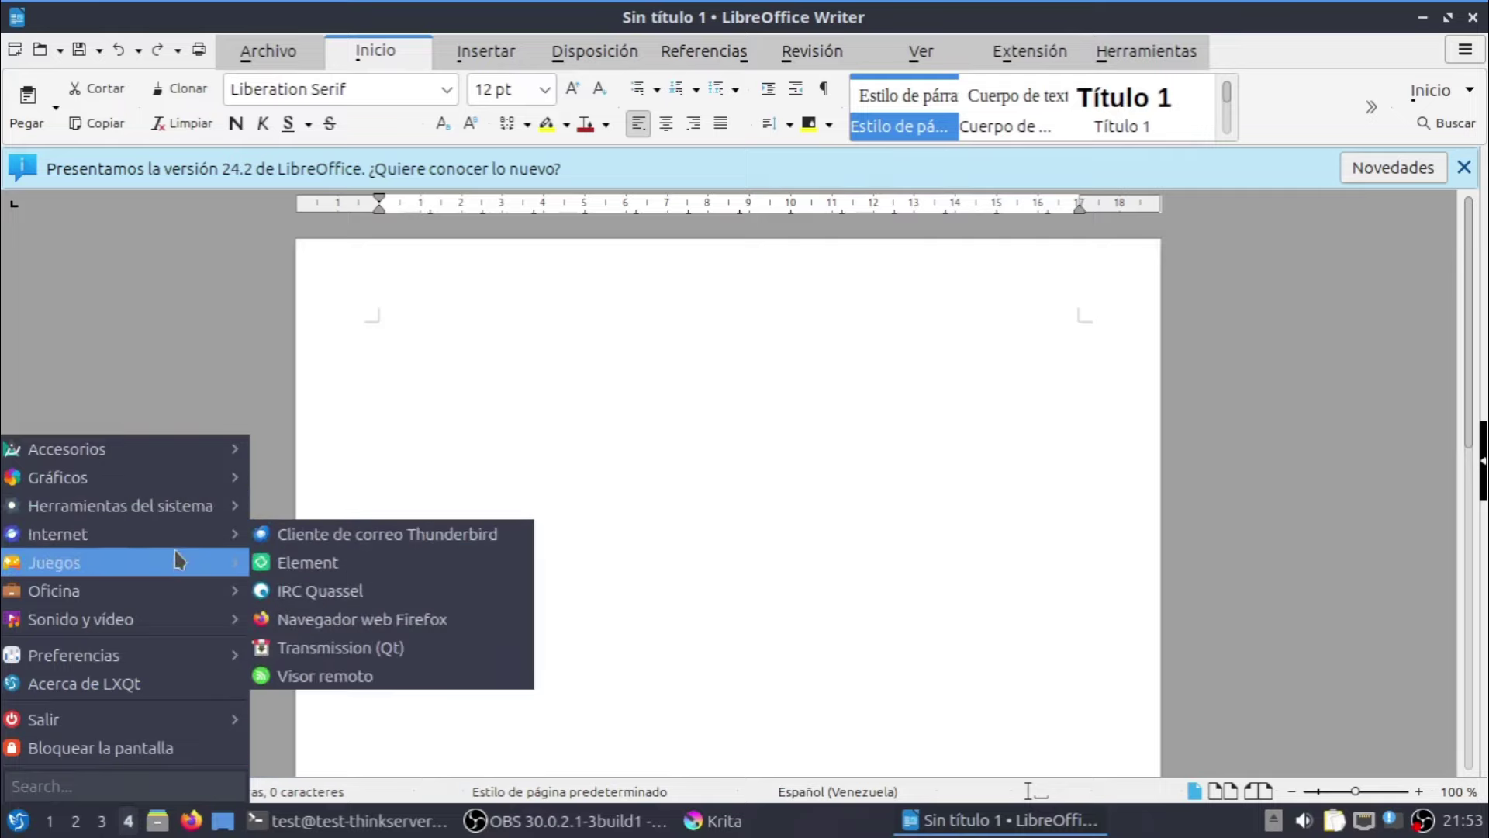
pyautogui.moveTo(166, 490)
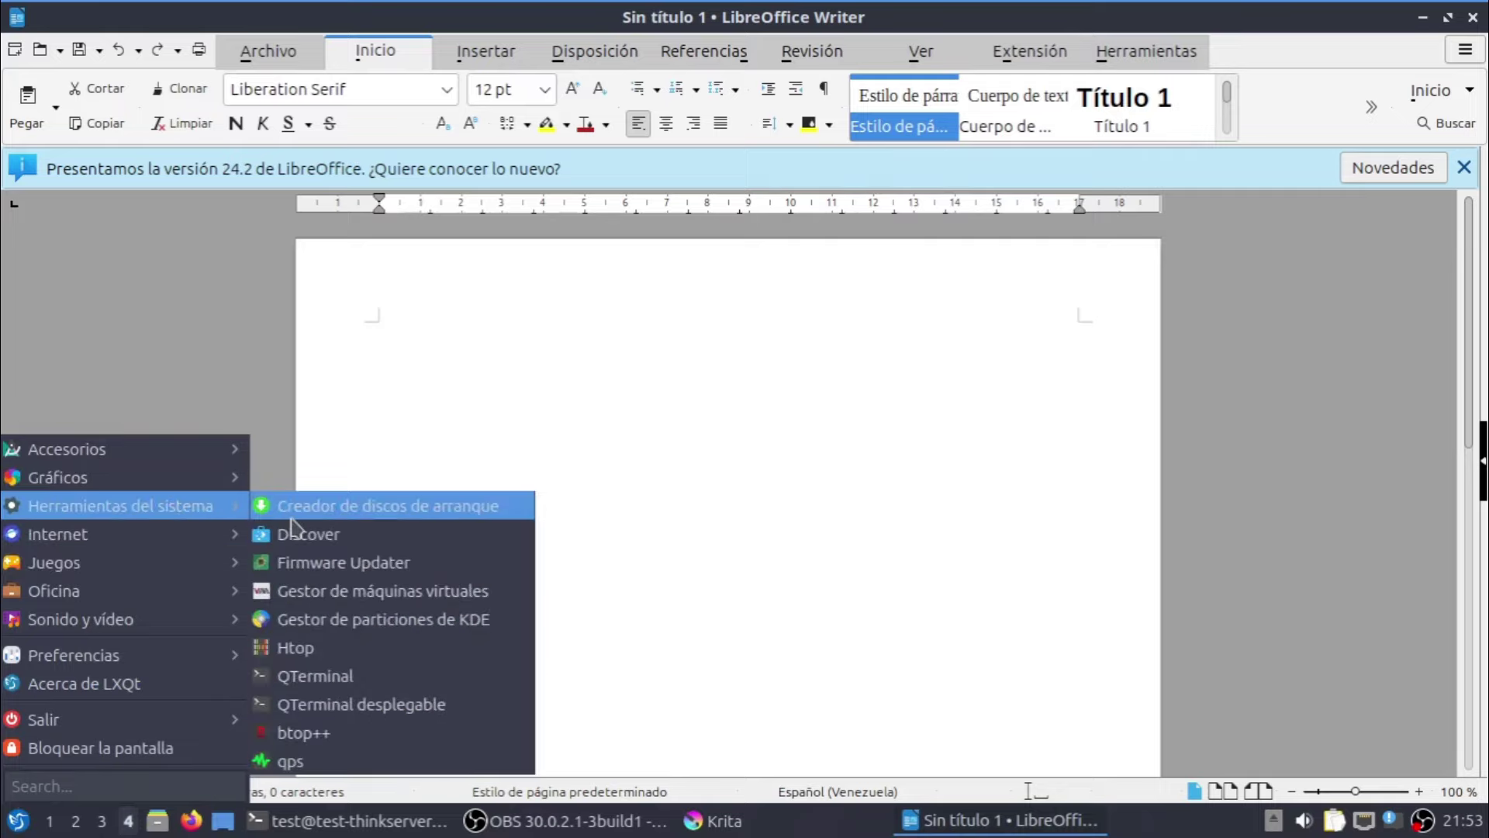
pyautogui.click(306, 533)
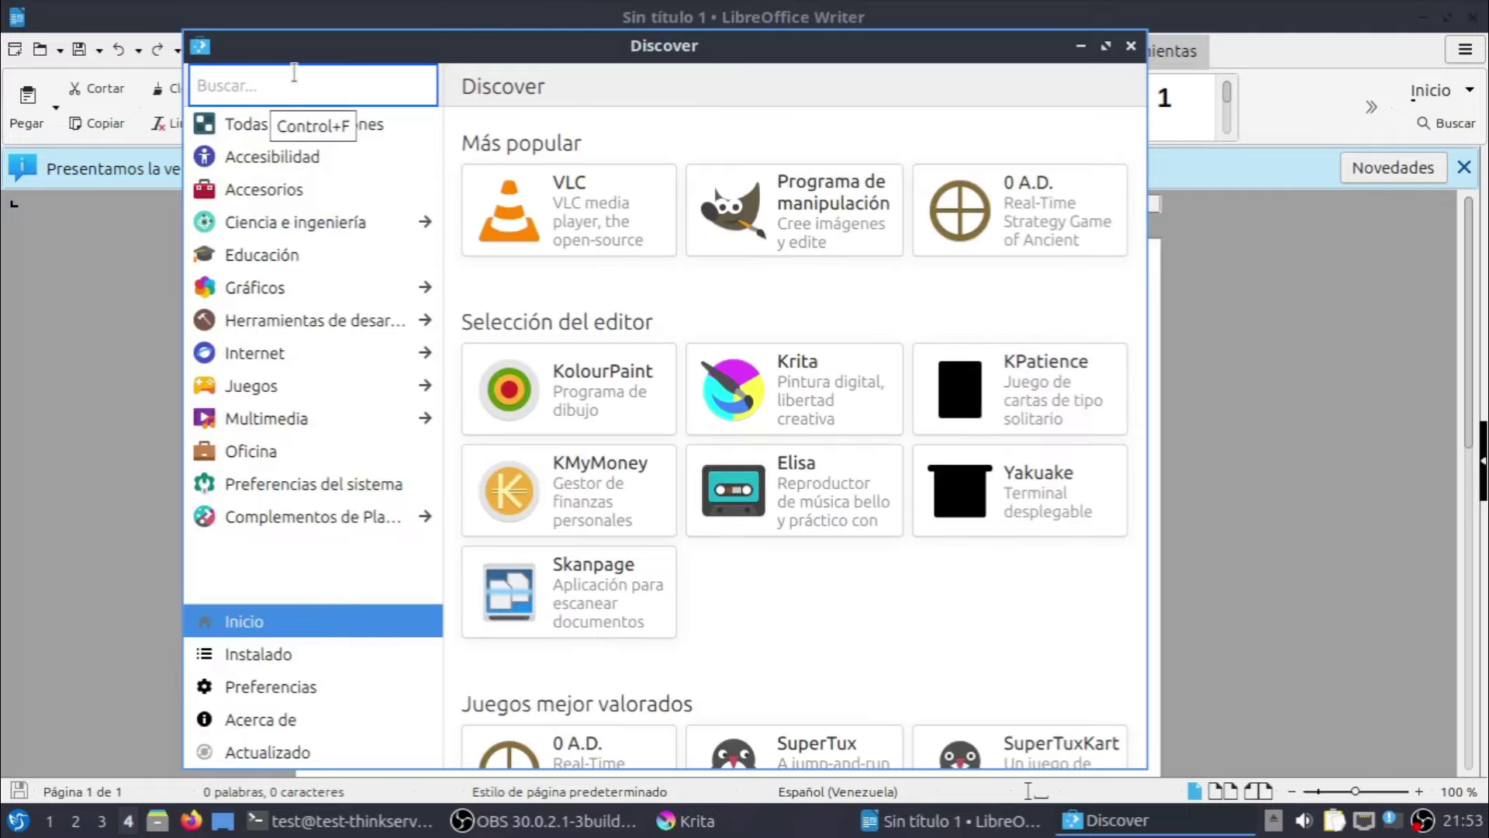
pyautogui.write('libreoffice')
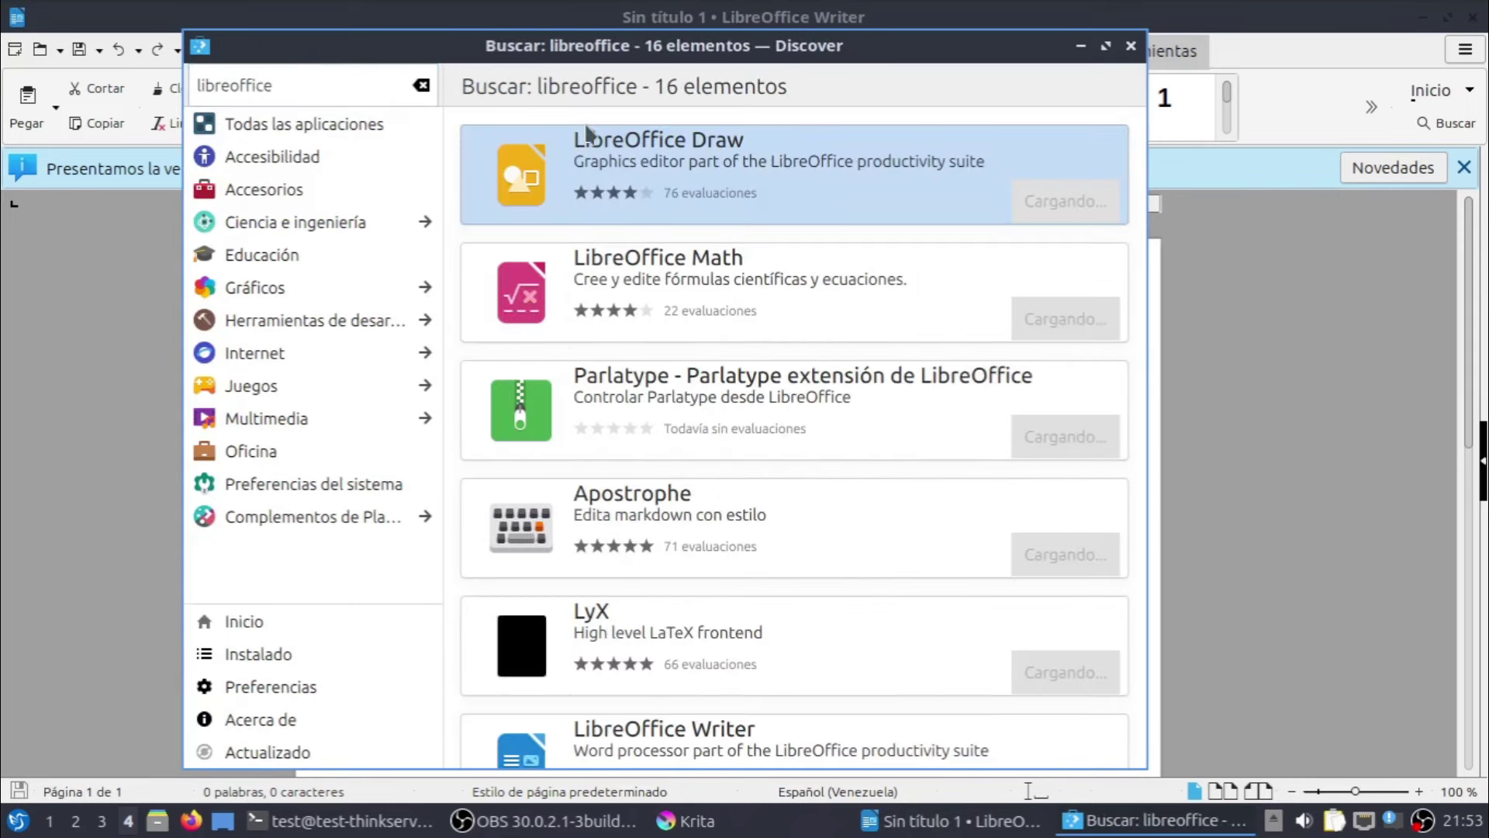
# Check the LibreOffice Draw details page, and look through the search results for installed and installable LibreOffice components
pyautogui.click(706, 158)
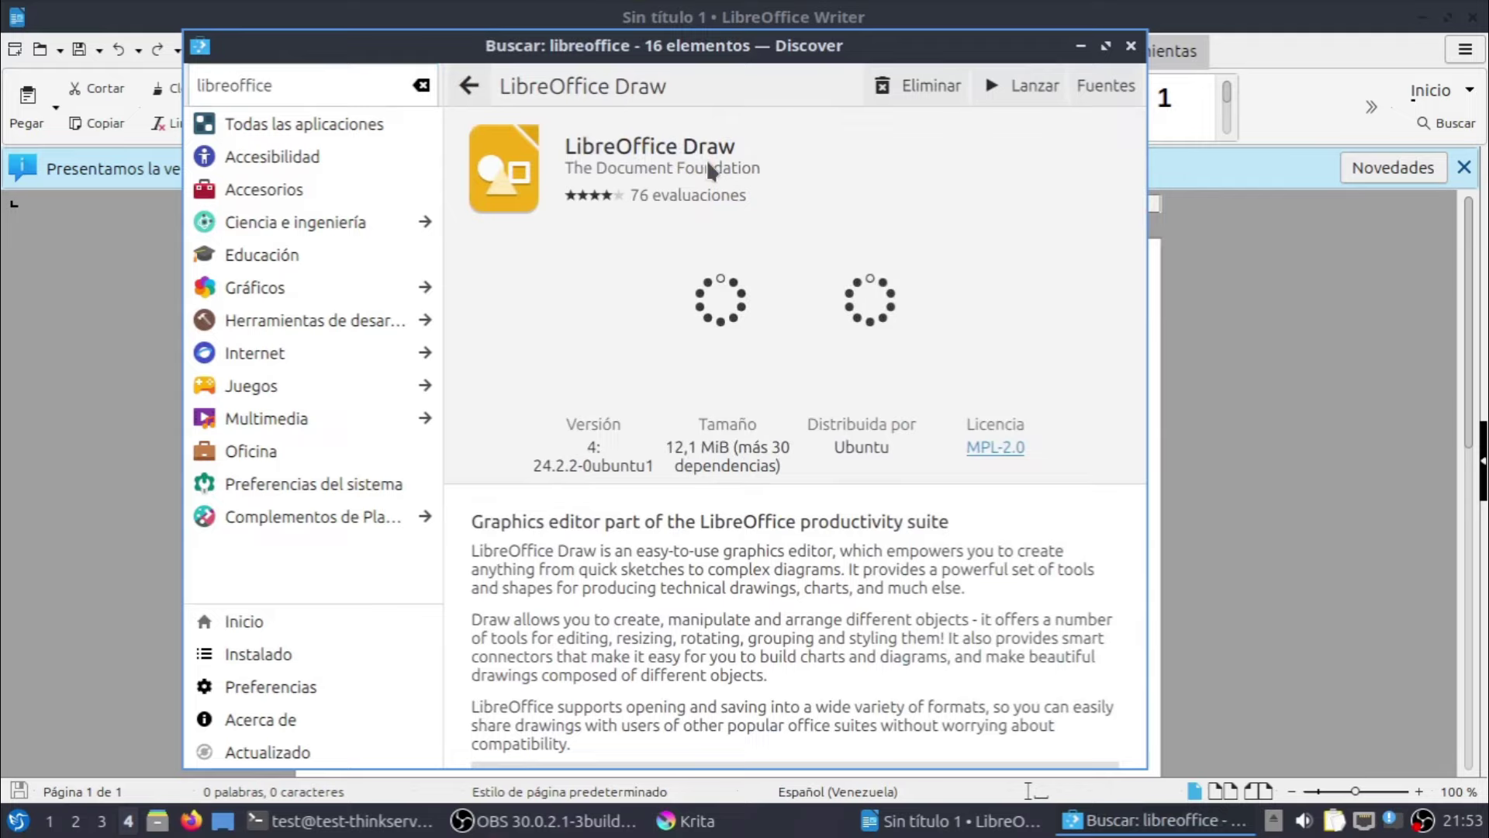
pyautogui.click(468, 85)
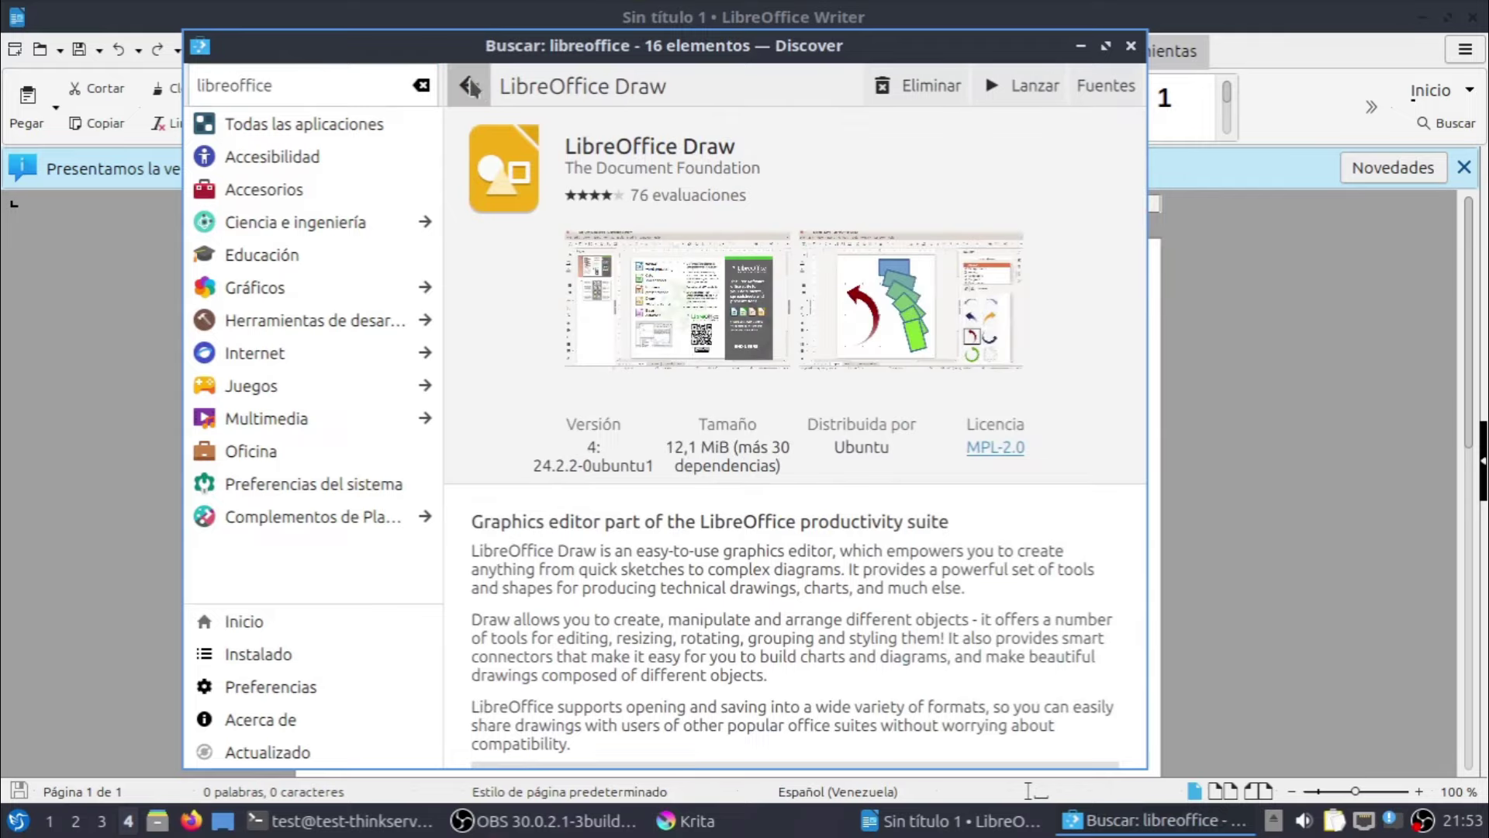
pyautogui.scroll(-10, 696, 295)
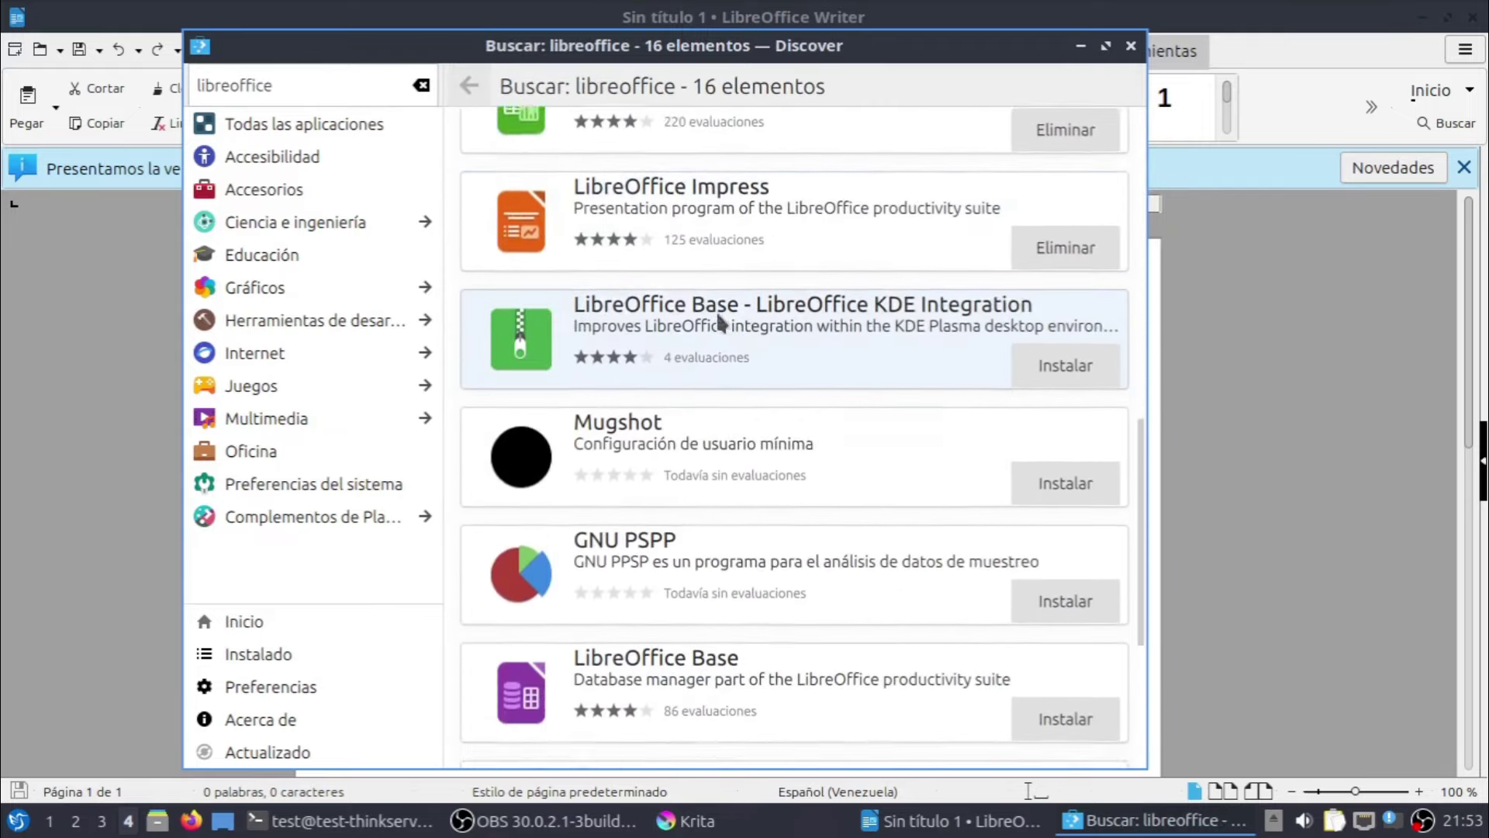
pyautogui.scroll(4, 743, 314)
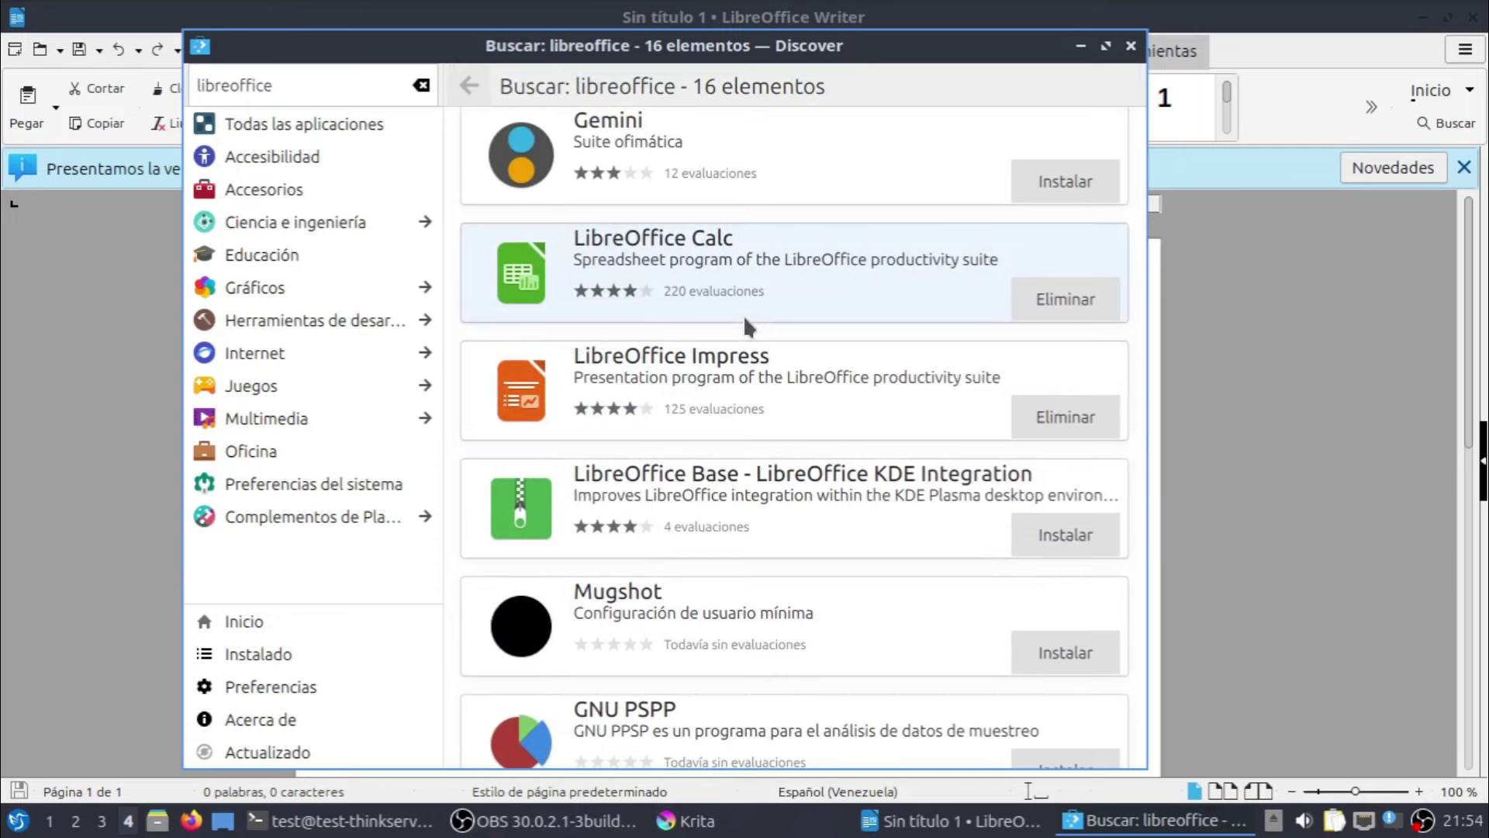
pyautogui.scroll(-2, 744, 319)
pyautogui.scroll(-5, 745, 323)
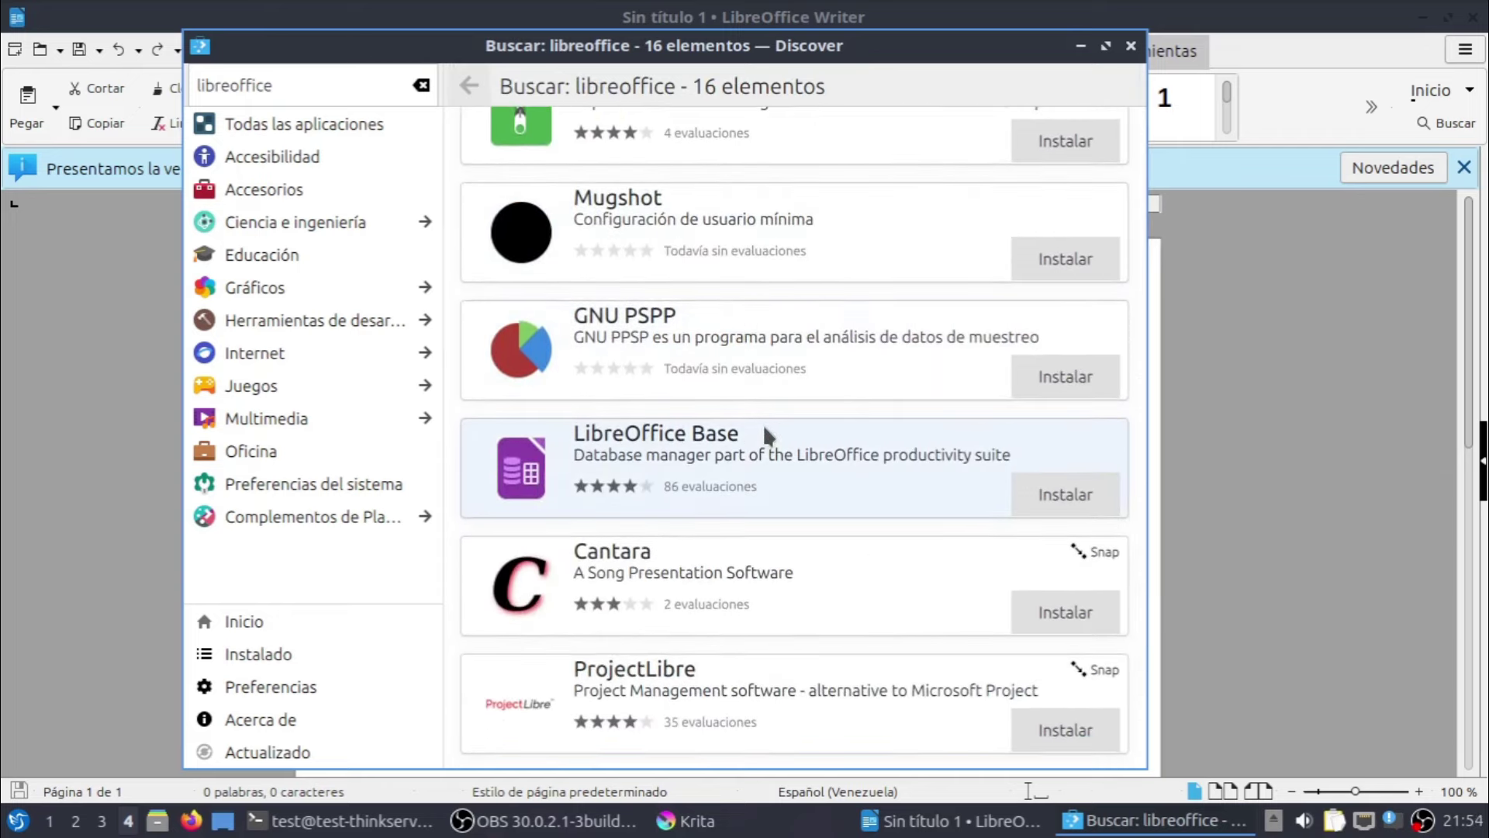
pyautogui.scroll(-2, 770, 473)
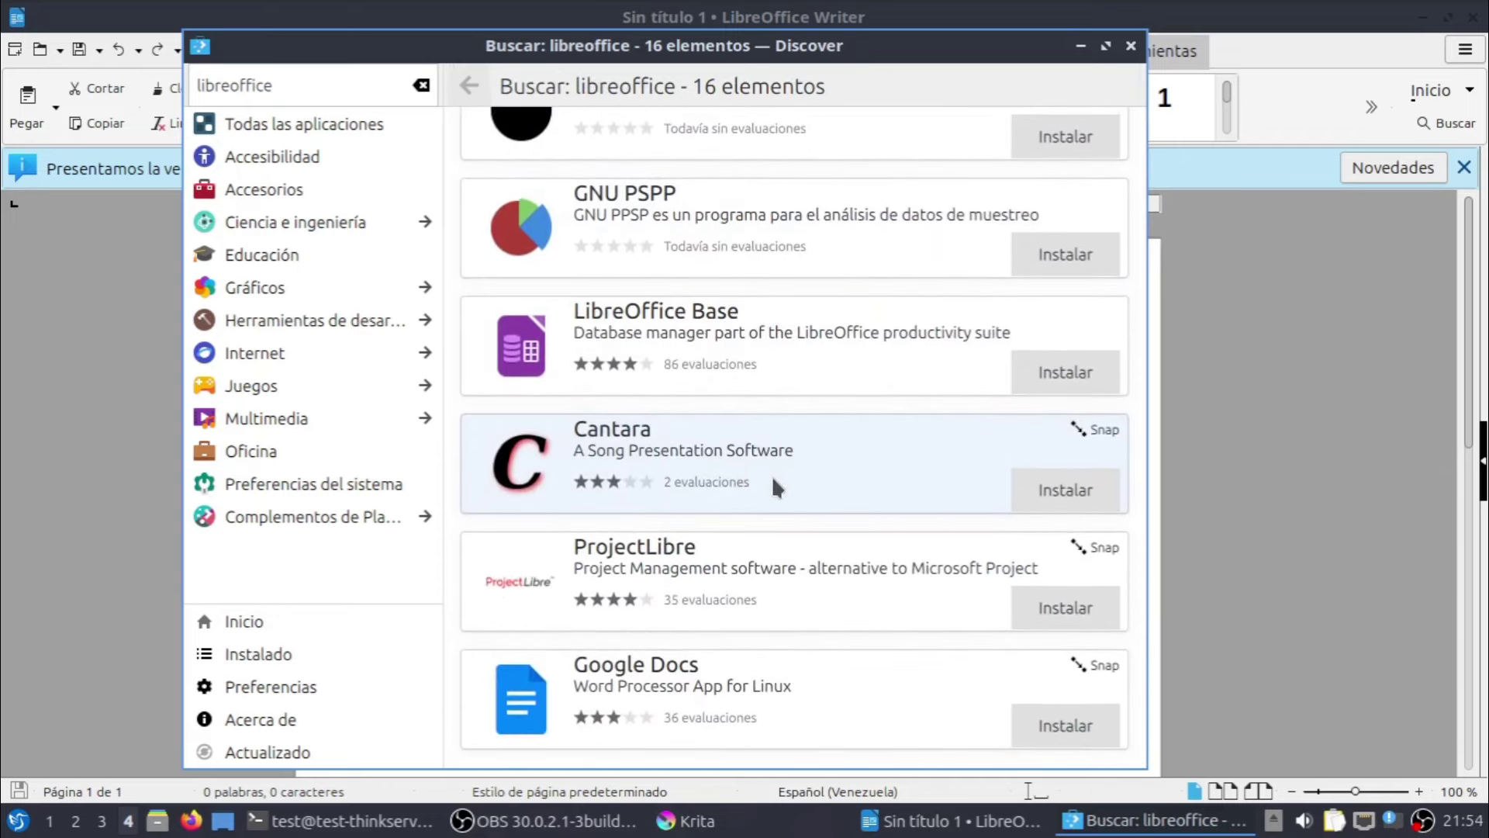
pyautogui.scroll(1, 767, 591)
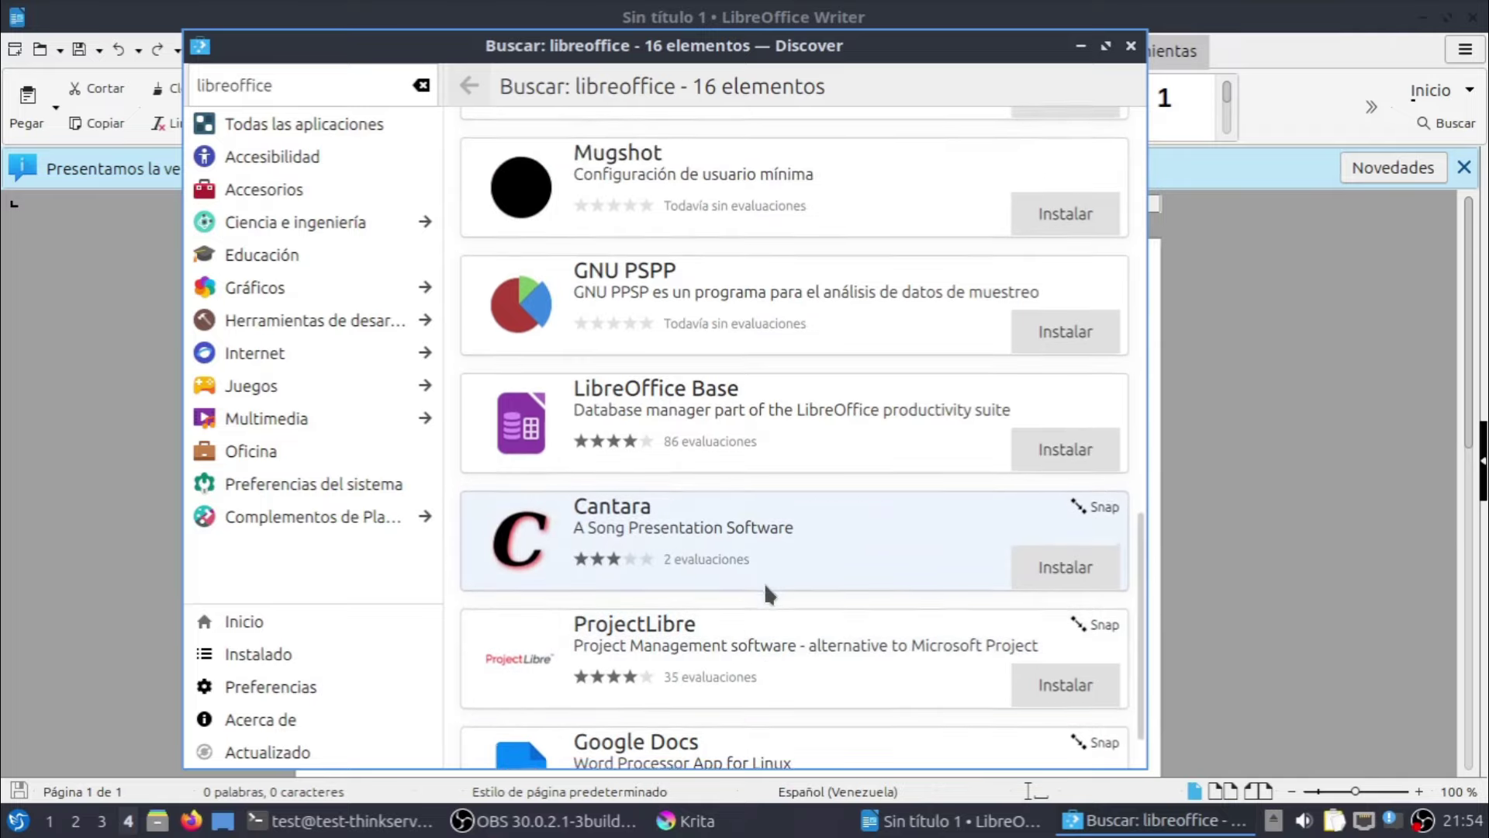
pyautogui.scroll(2, 766, 591)
pyautogui.scroll(12, 764, 582)
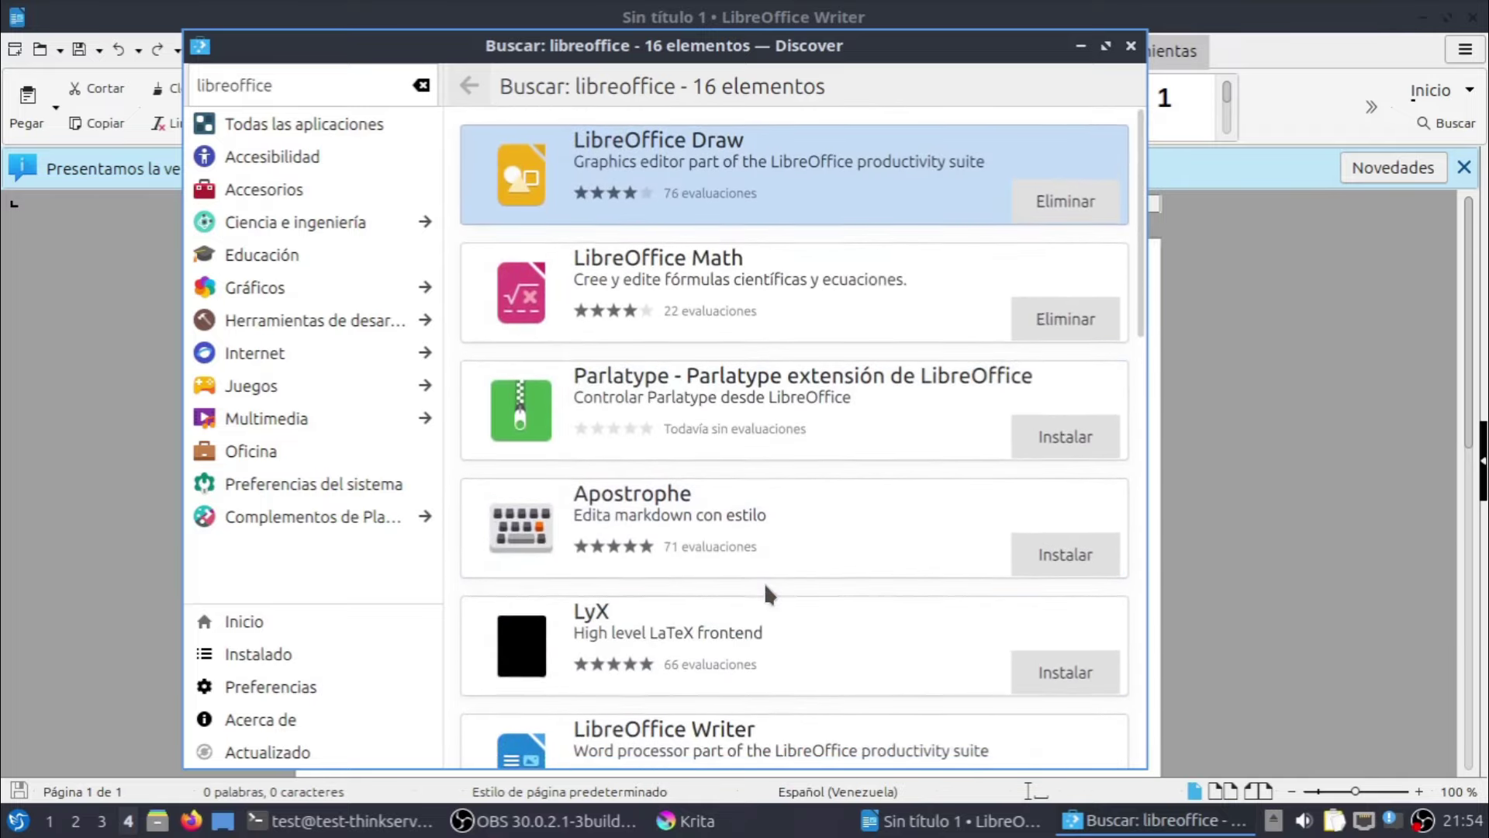
pyautogui.scroll(-7, 842, 380)
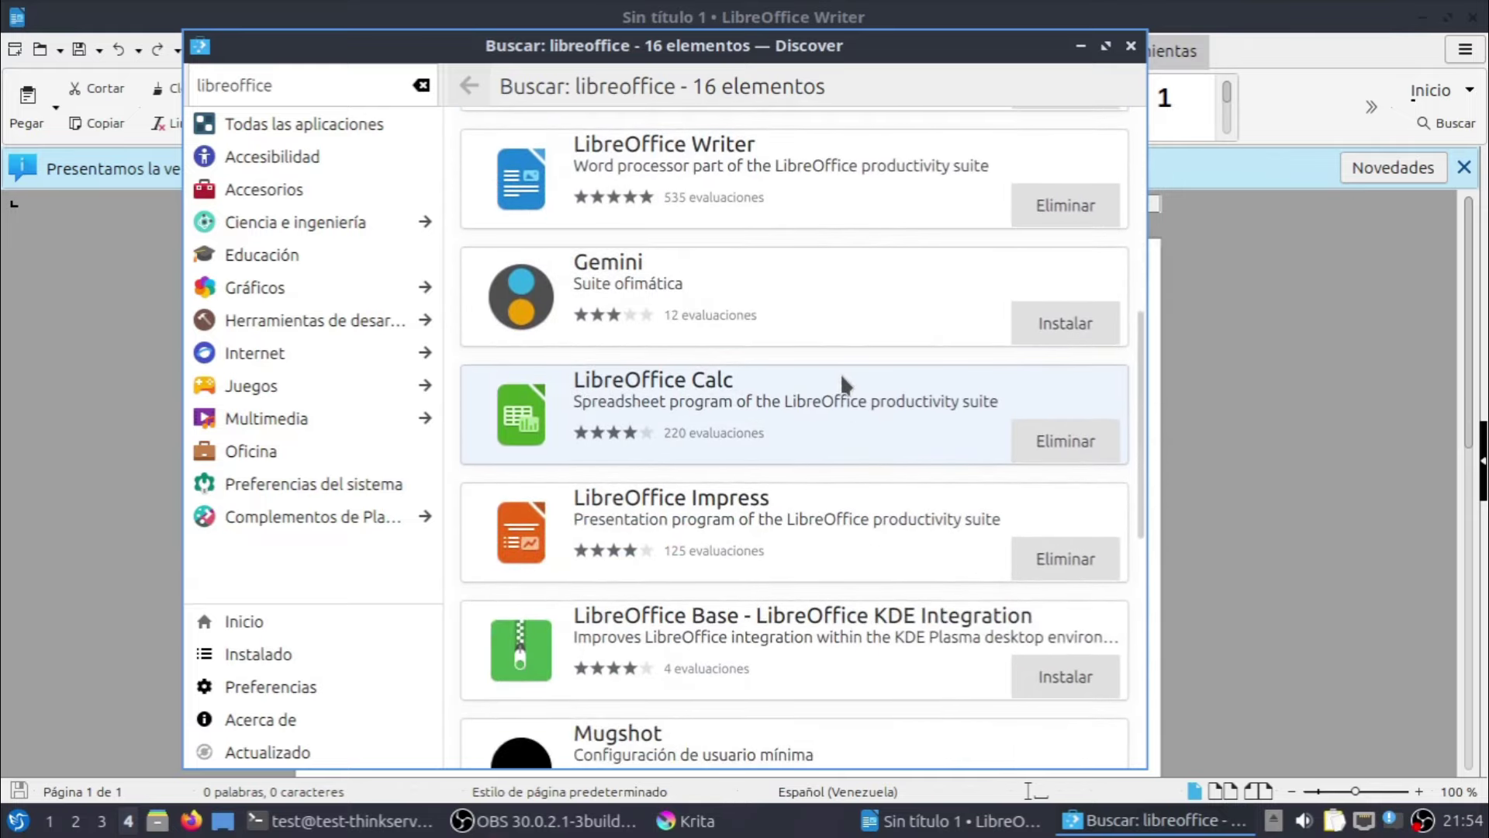
# Review the remaining "libreoffice" results and check which package sources the LibreOffice Draw details page offers
pyautogui.scroll(-7, 841, 378)
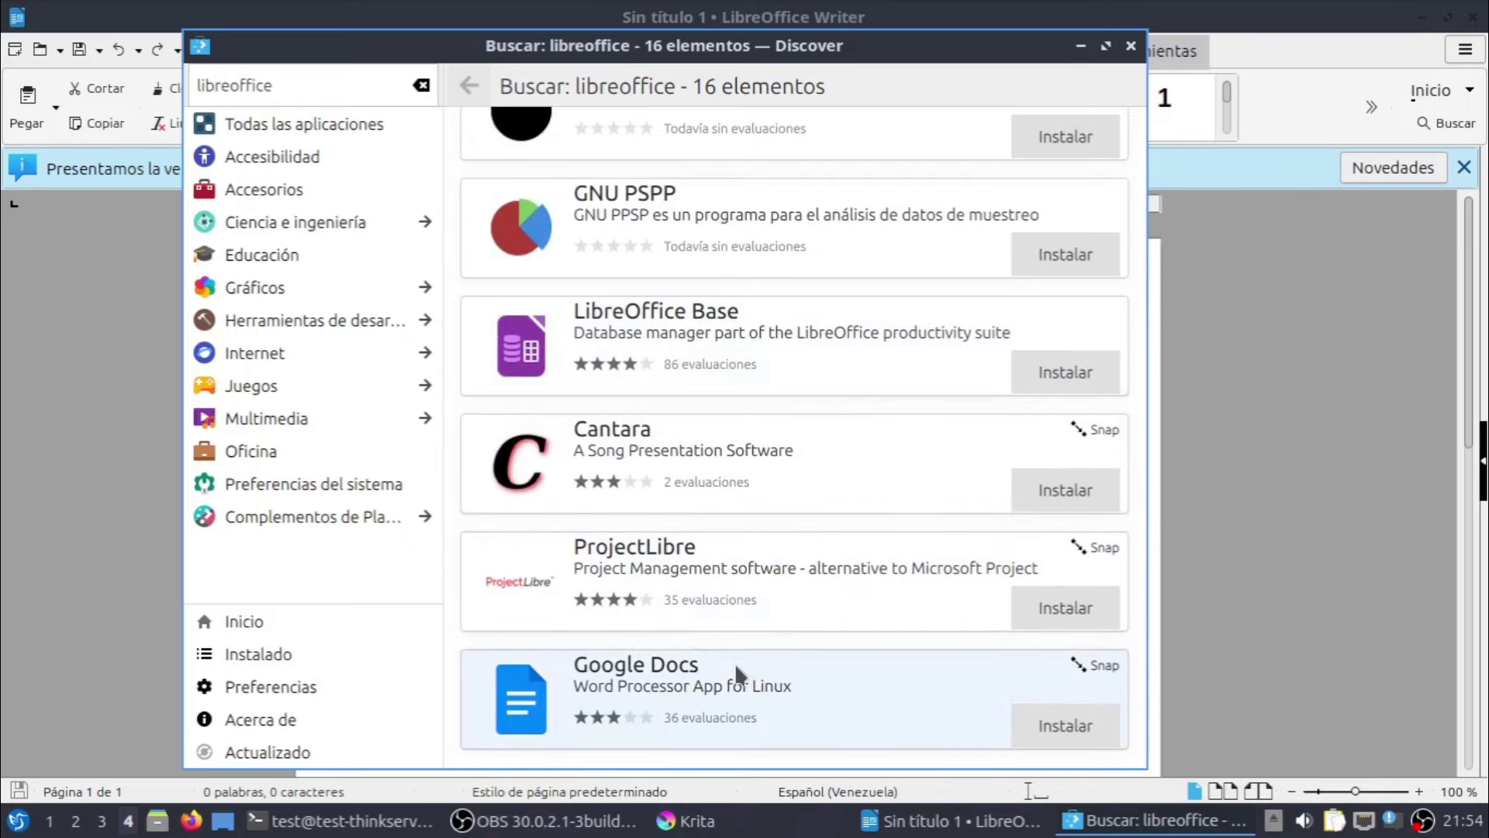
pyautogui.scroll(1, 734, 662)
pyautogui.scroll(-1, 733, 663)
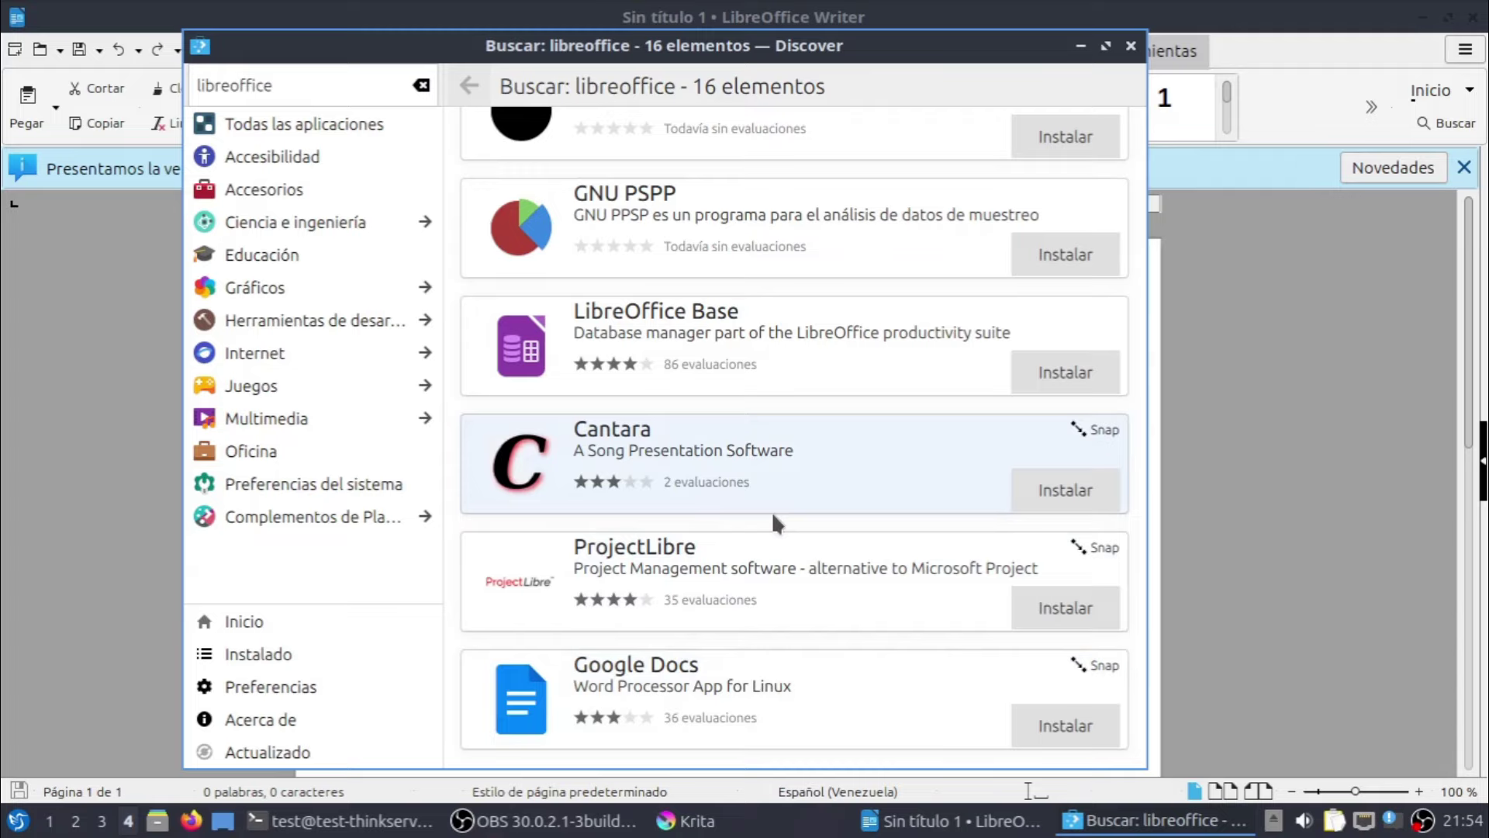
pyautogui.scroll(15, 773, 518)
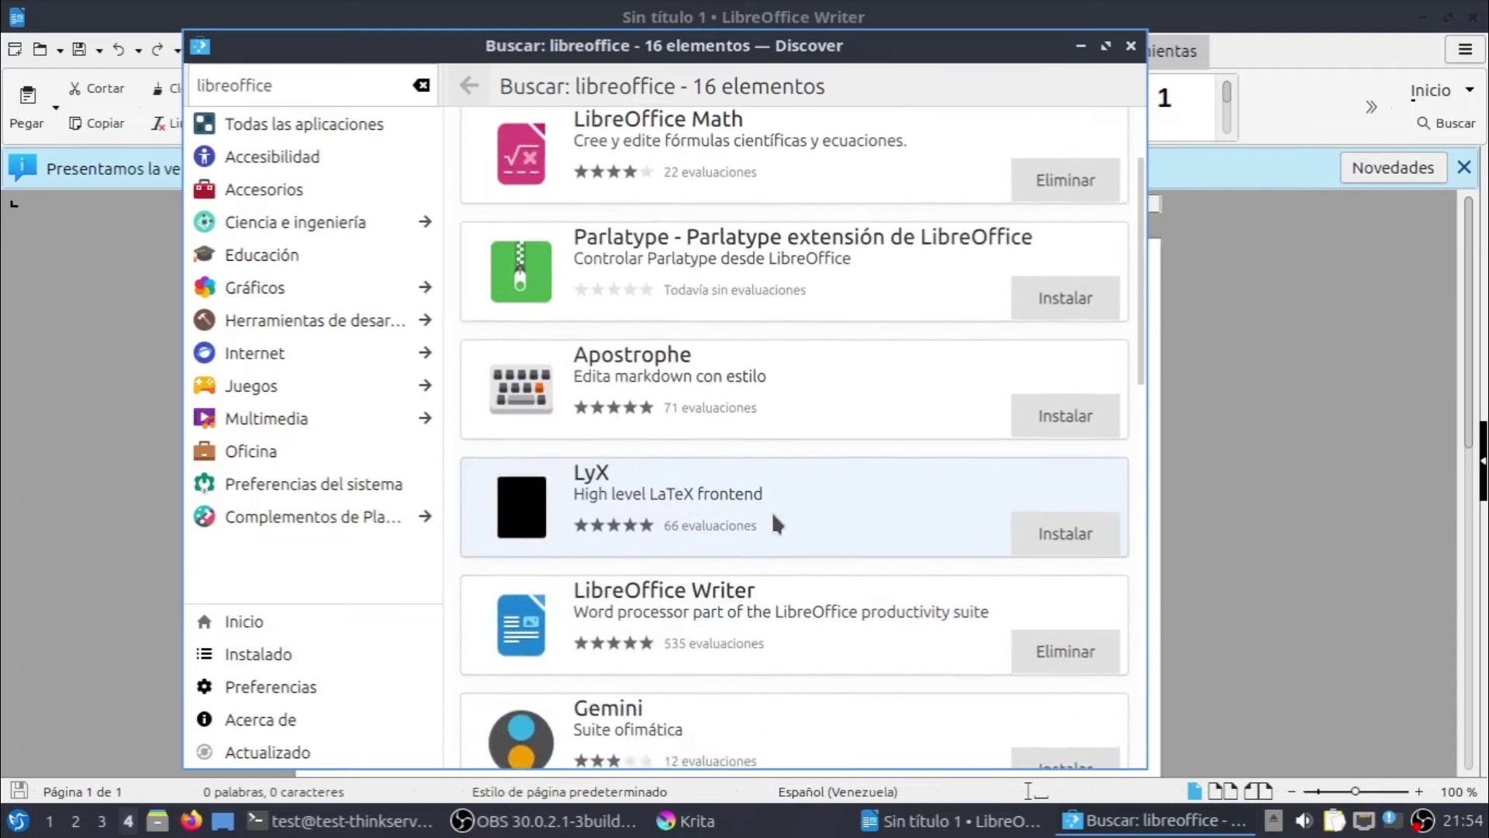
pyautogui.scroll(2, 771, 510)
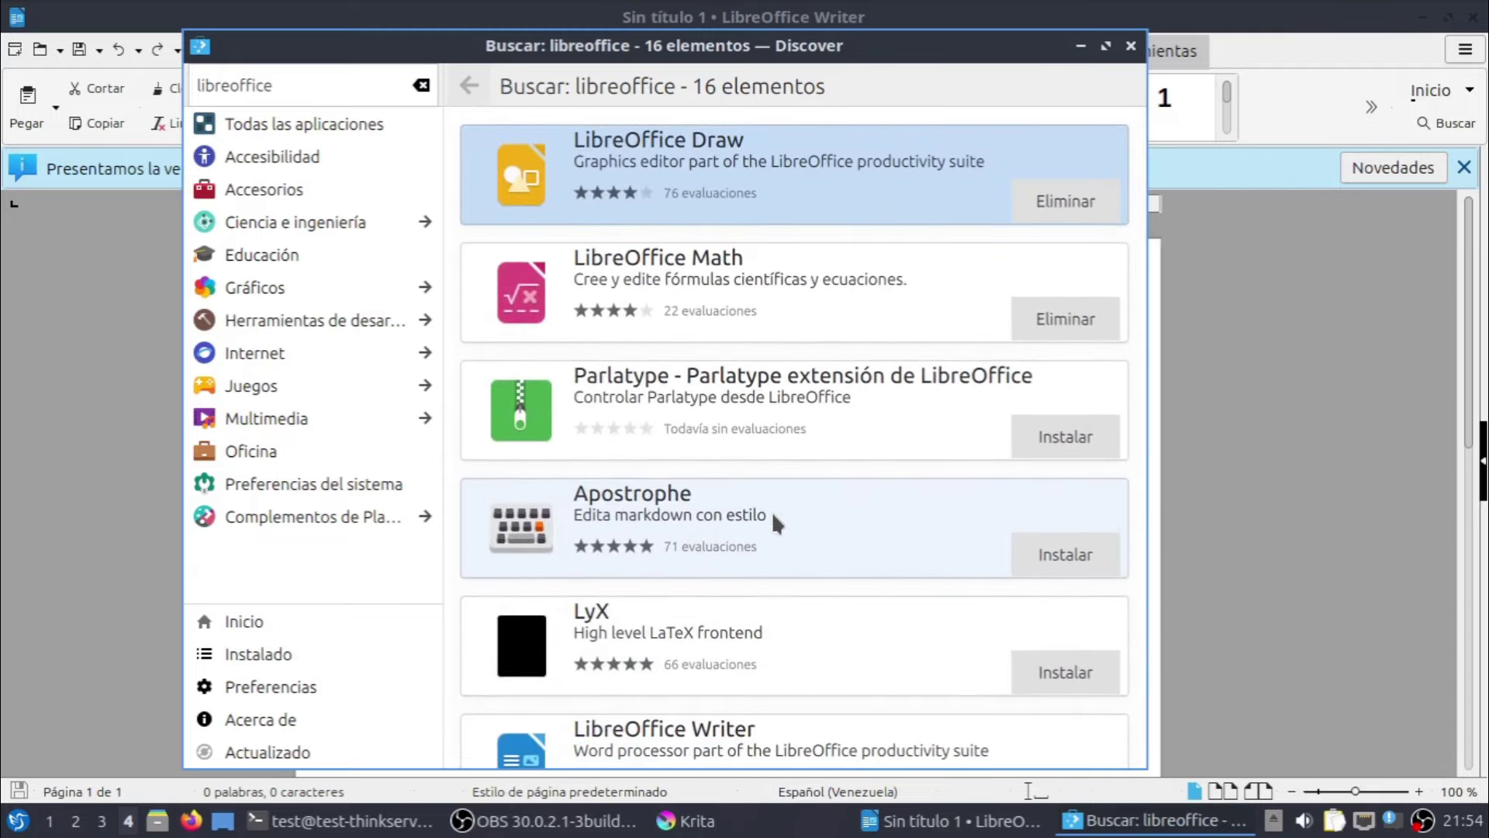
pyautogui.click(862, 185)
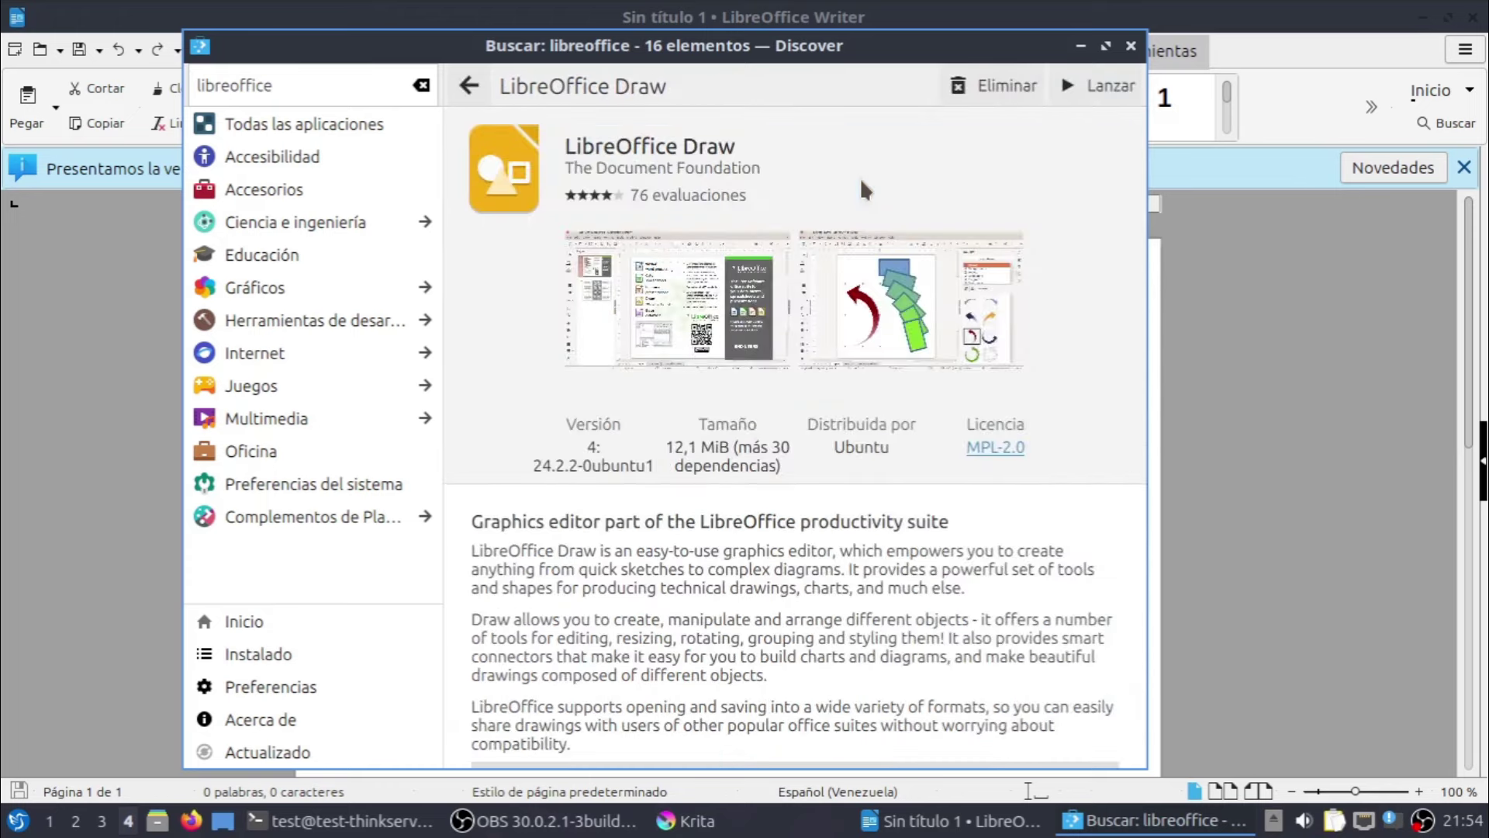
pyautogui.click(1099, 89)
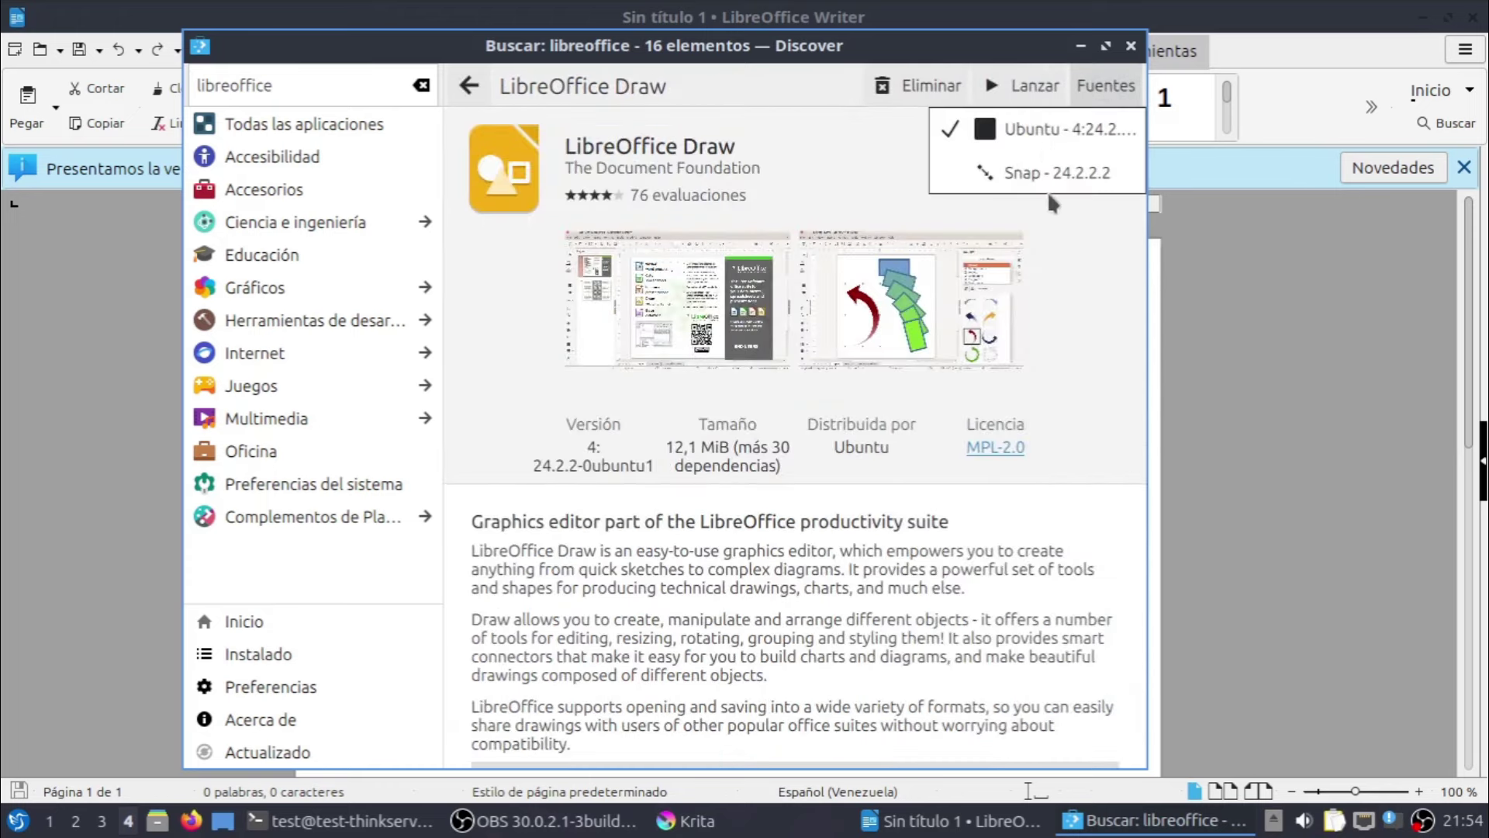
pyautogui.click(1095, 239)
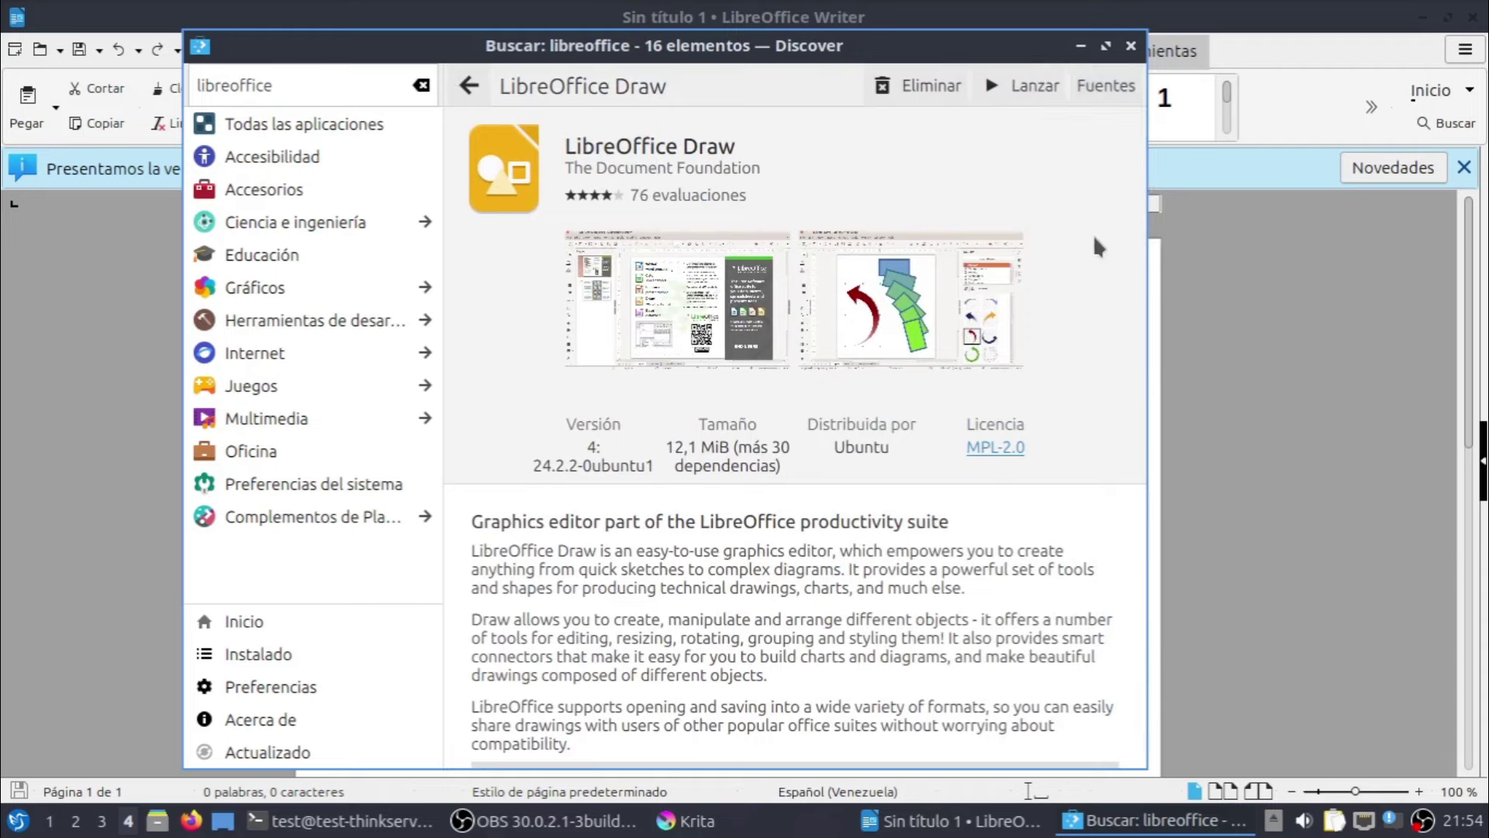
pyautogui.click(1111, 97)
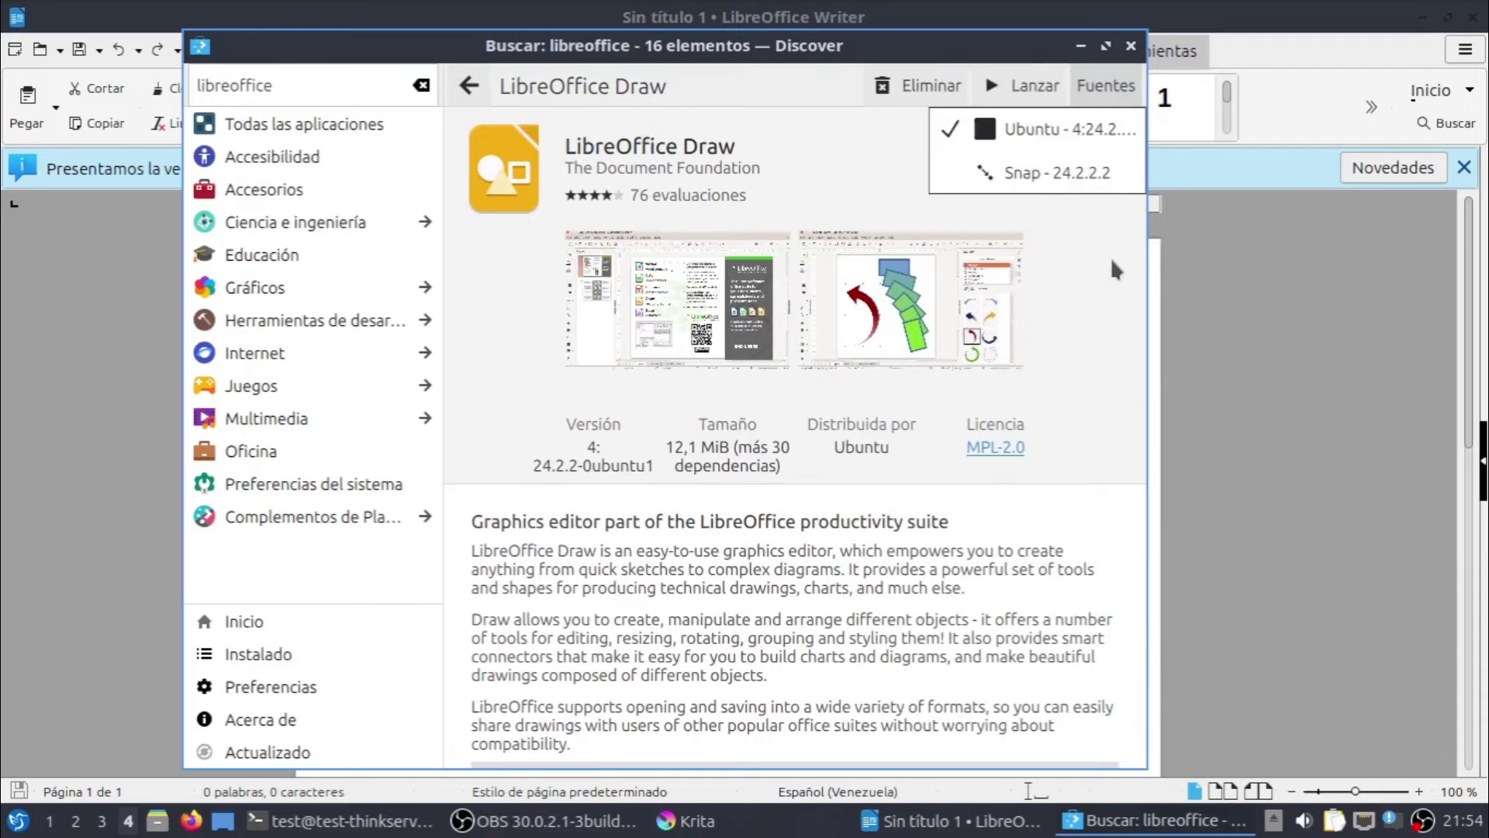
pyautogui.click(1116, 269)
pyautogui.click(1111, 96)
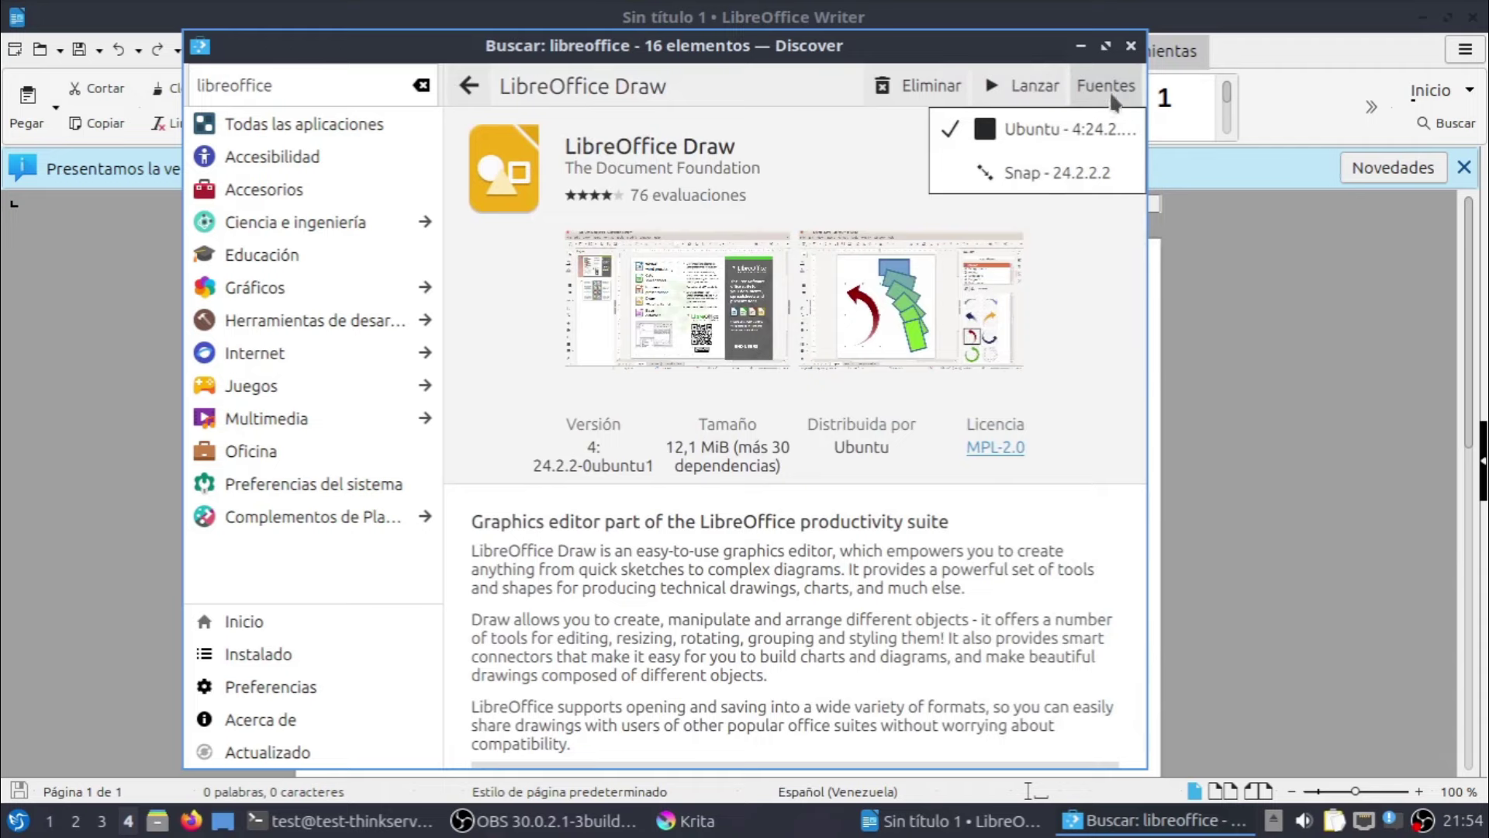
pyautogui.click(1103, 230)
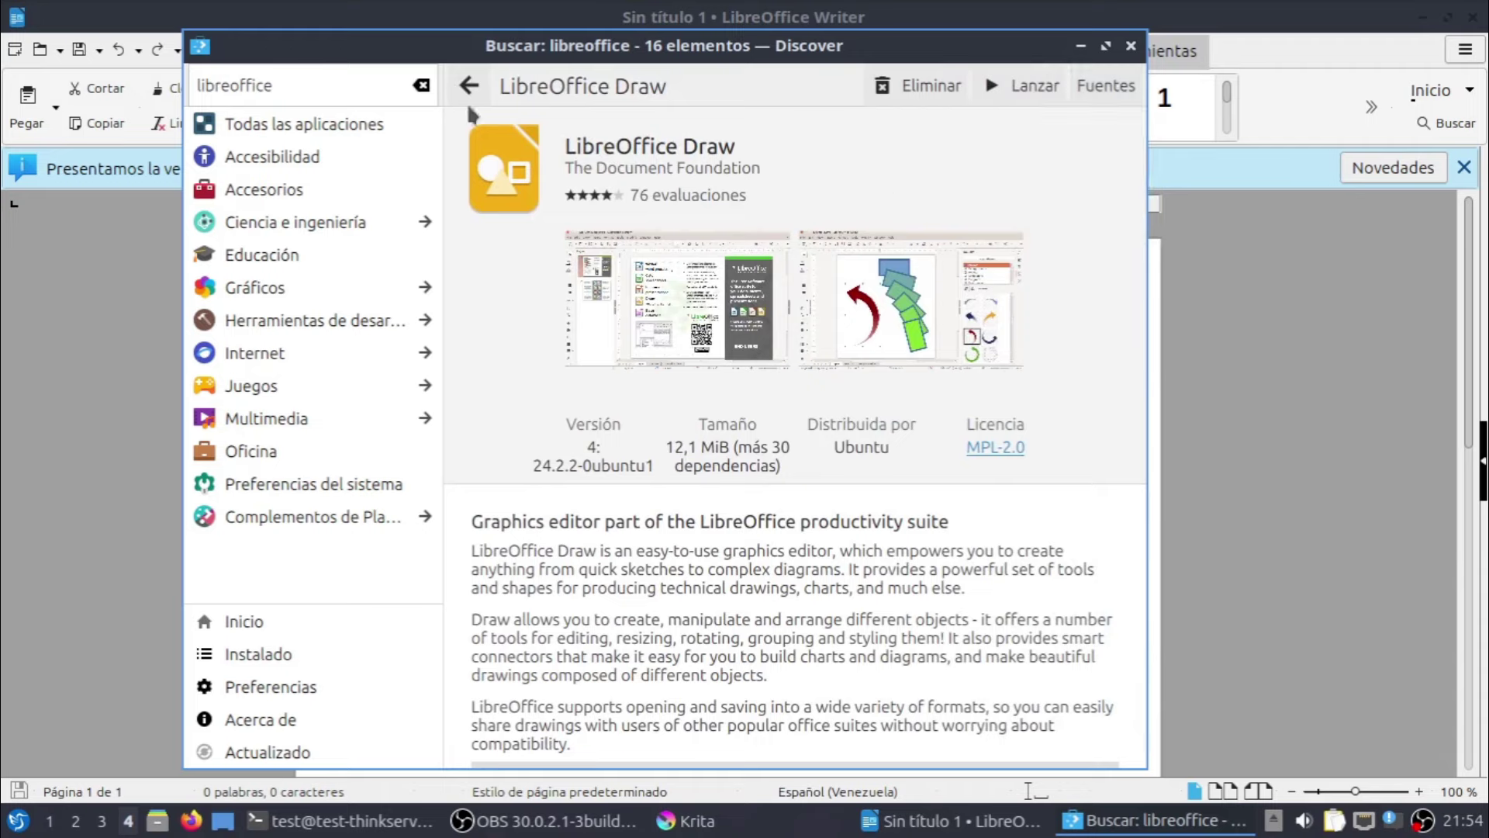
# Search the software catalogue for "vlc", open the VLC details page and check its available package sources
pyautogui.click(423, 86)
pyautogui.write('vlc')
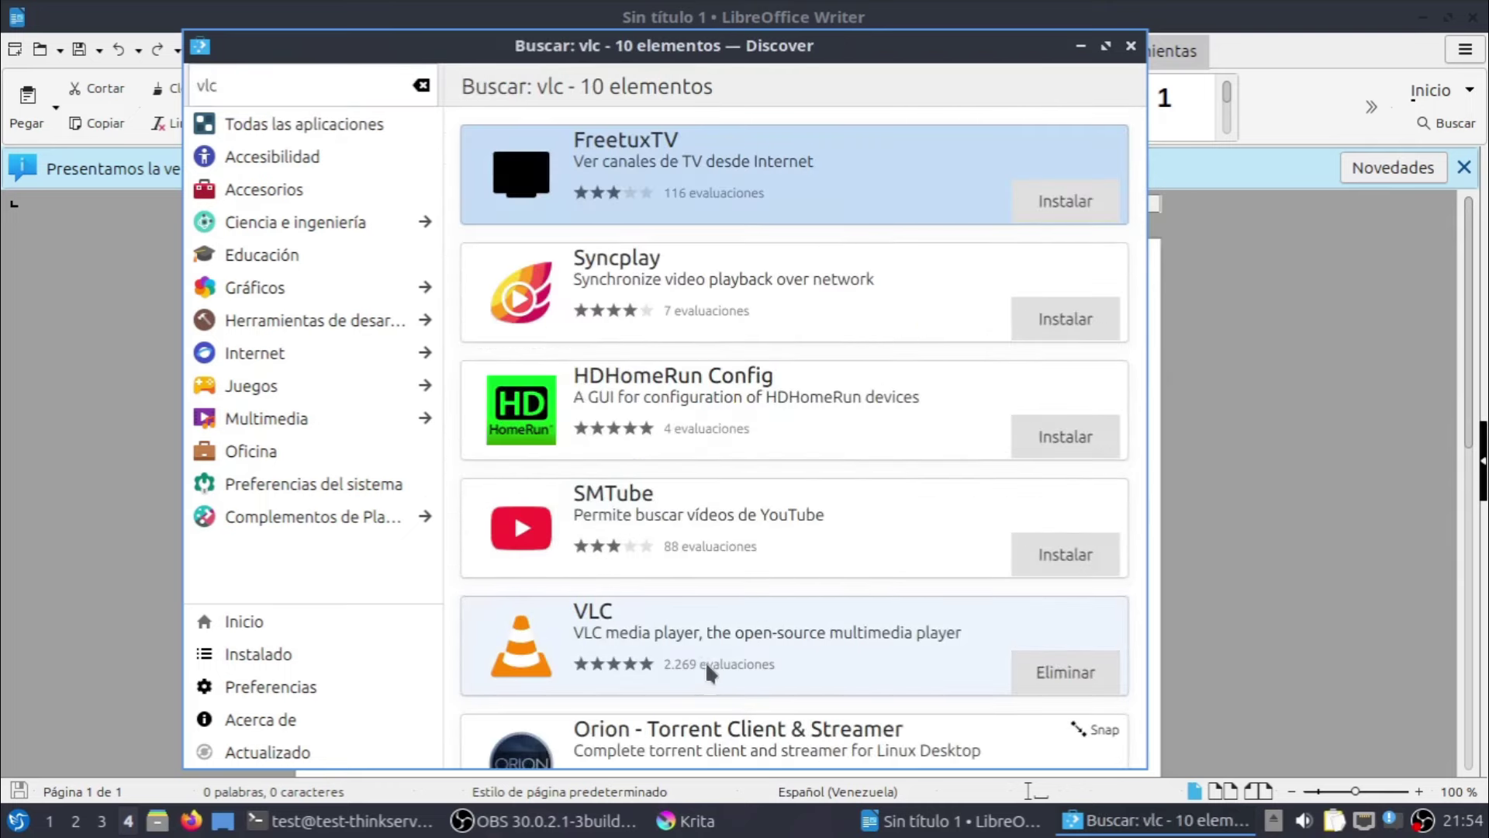
pyautogui.click(698, 654)
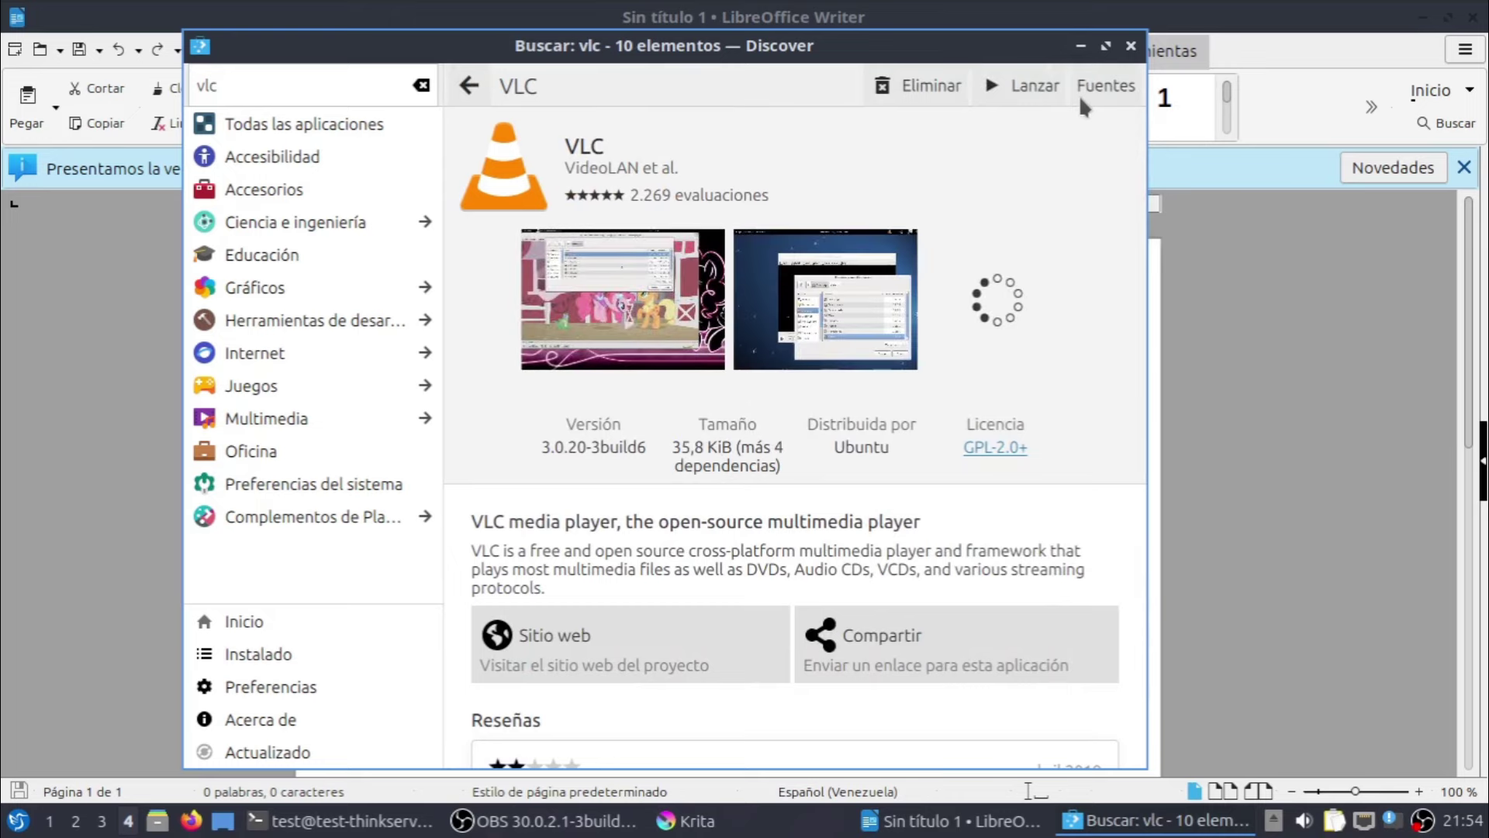
pyautogui.click(1109, 87)
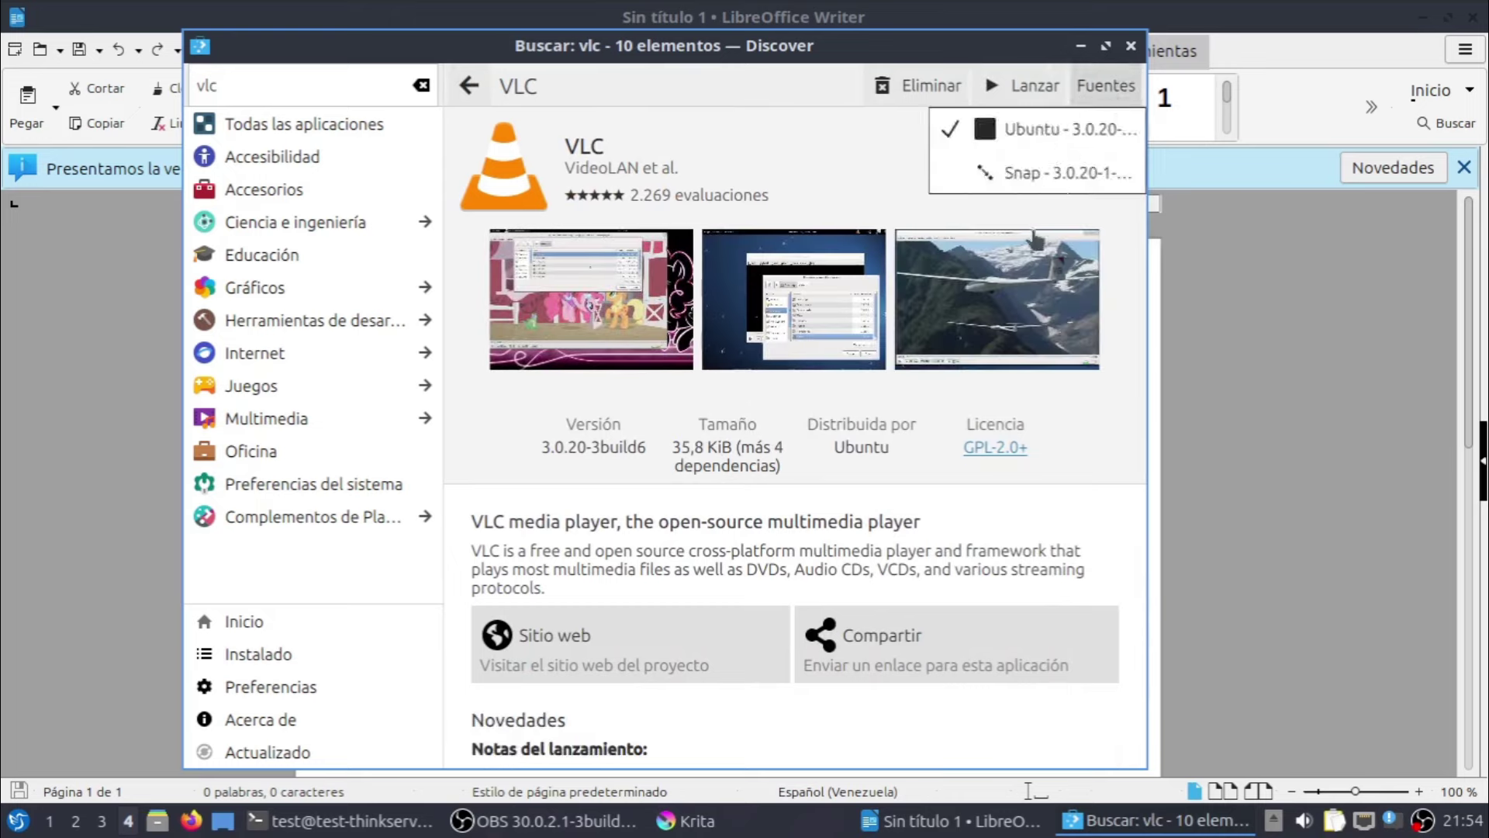
pyautogui.click(770, 96)
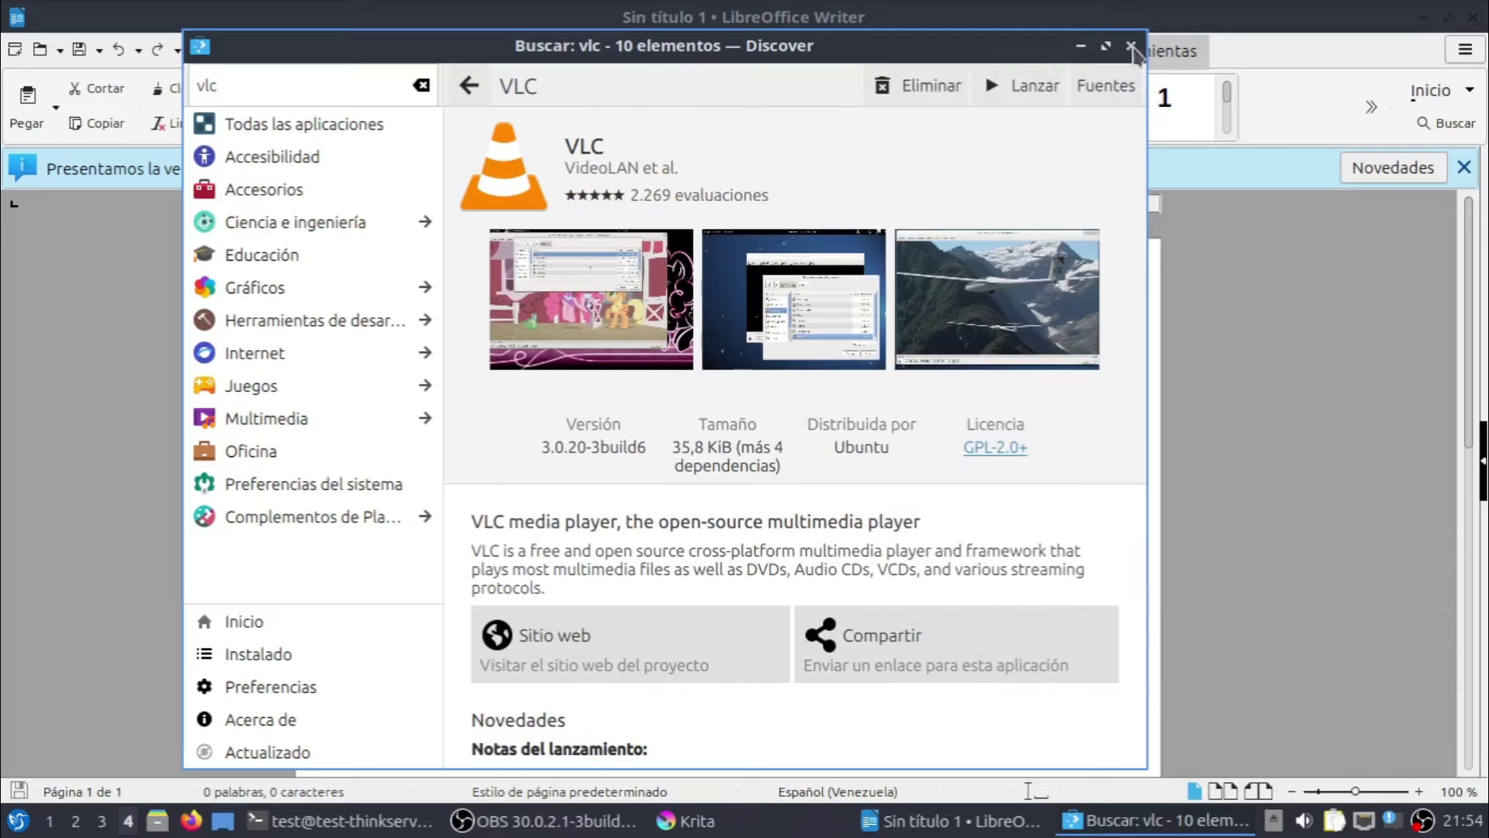
# Minimize Discover and the Writer document, and launch the Firefox web browser from the Internet application category
pyautogui.click(1088, 48)
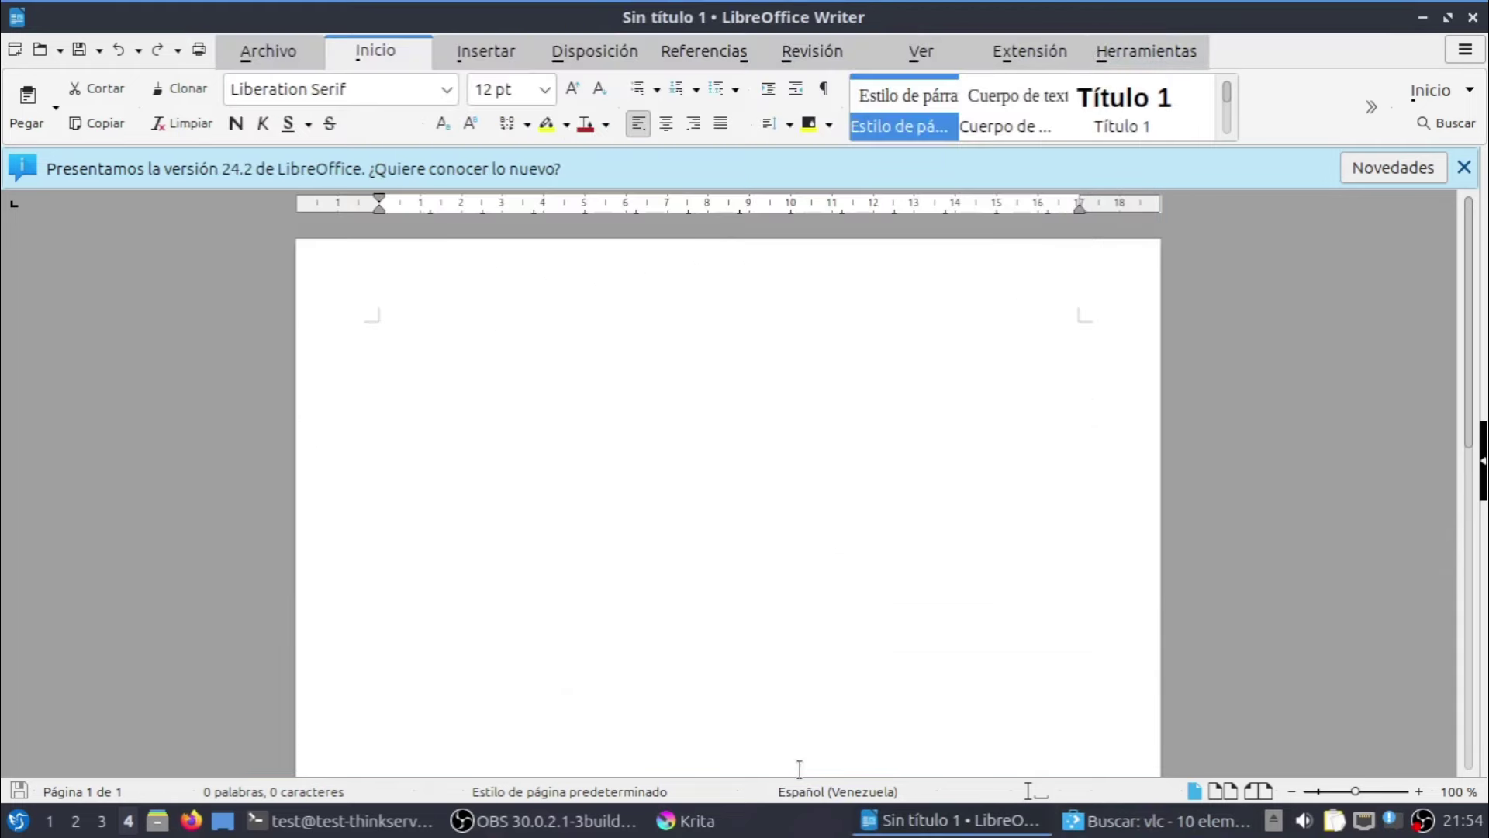
pyautogui.click(1421, 17)
pyautogui.click(17, 821)
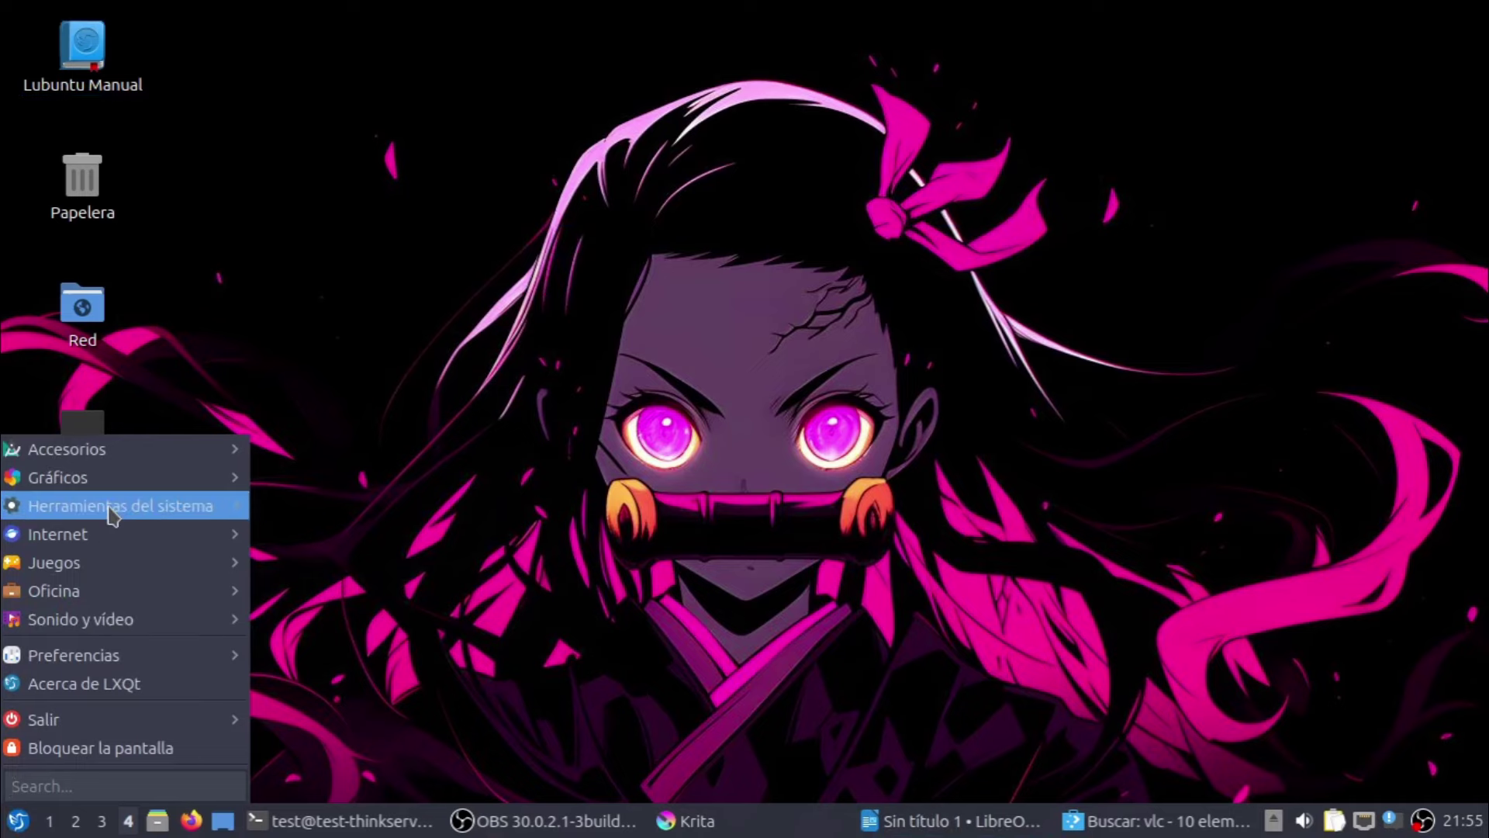
pyautogui.moveTo(205, 539)
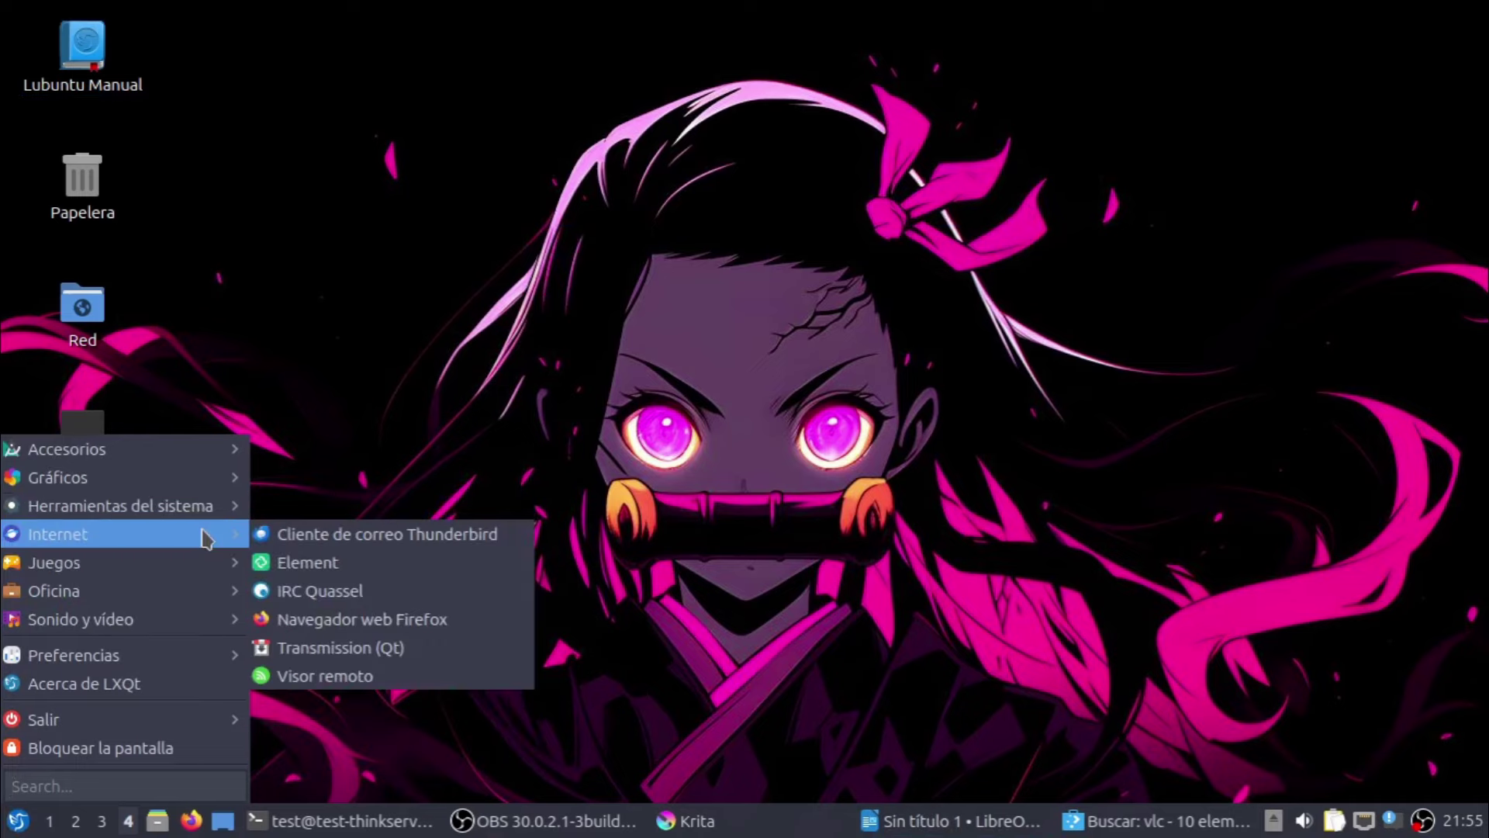
pyautogui.click(403, 621)
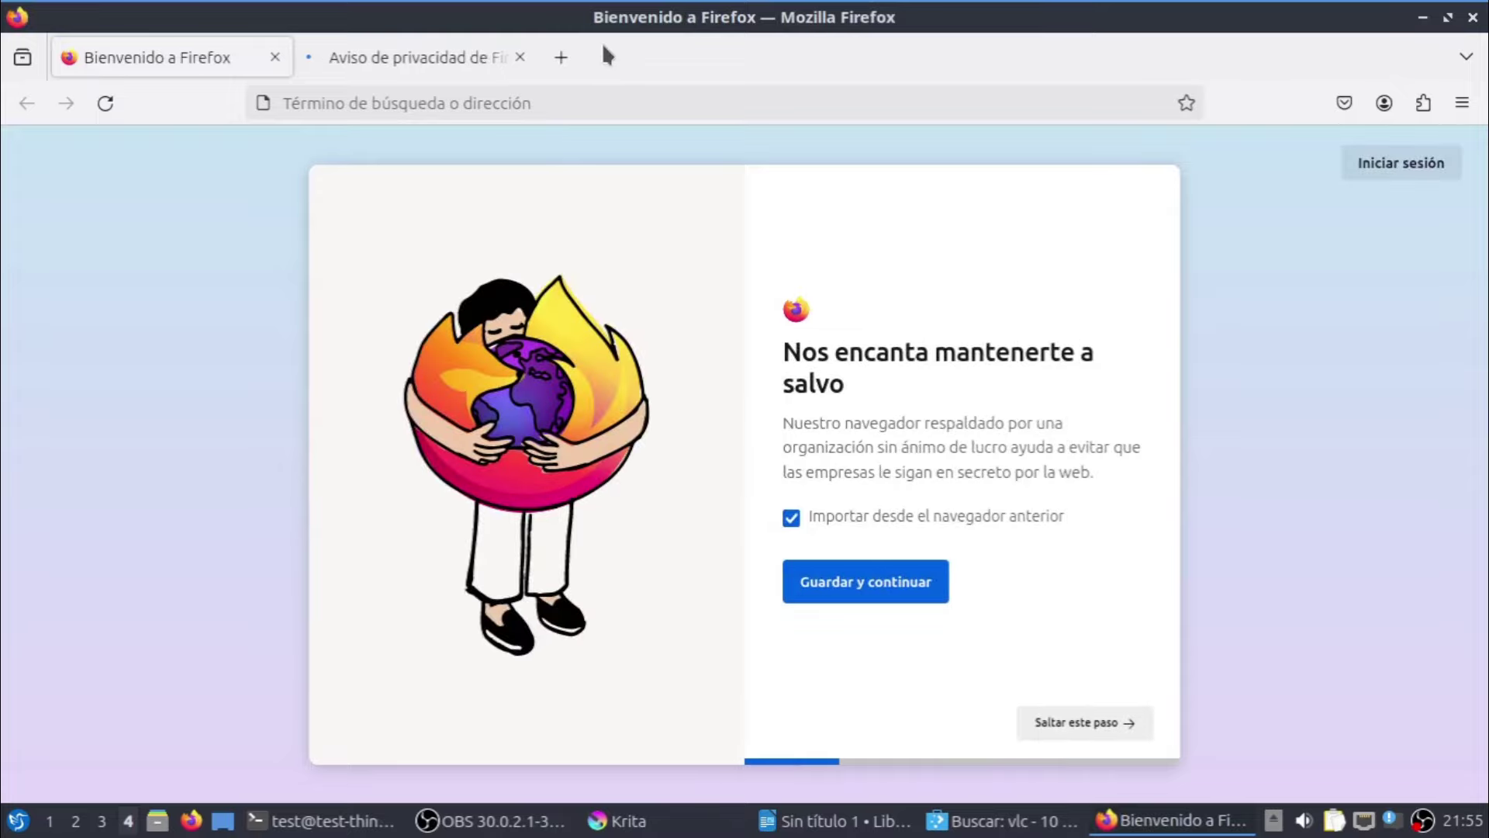
pyautogui.click(561, 59)
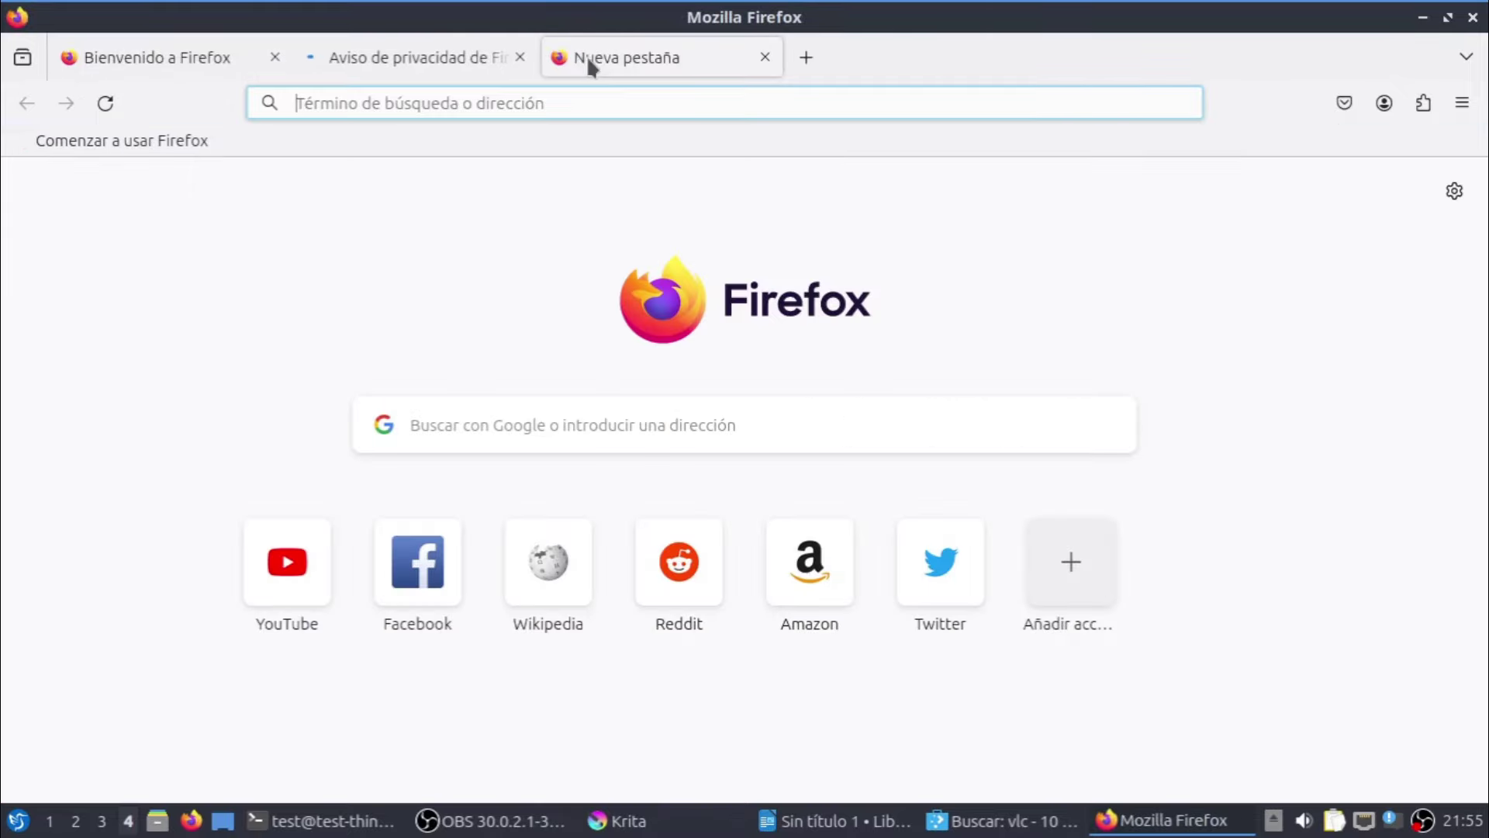
pyautogui.click(558, 109)
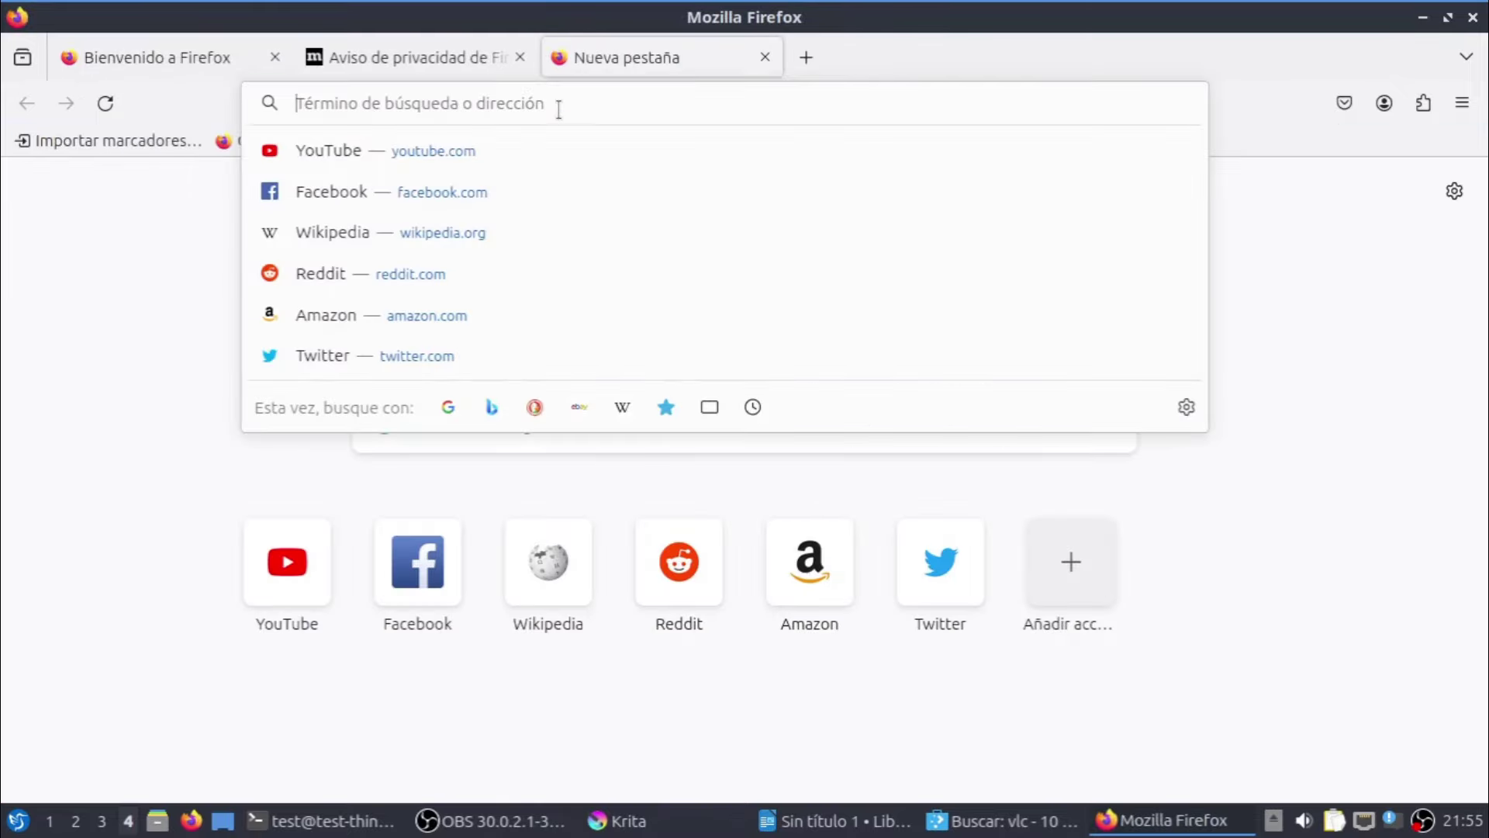
pyautogui.write('www.youtu')
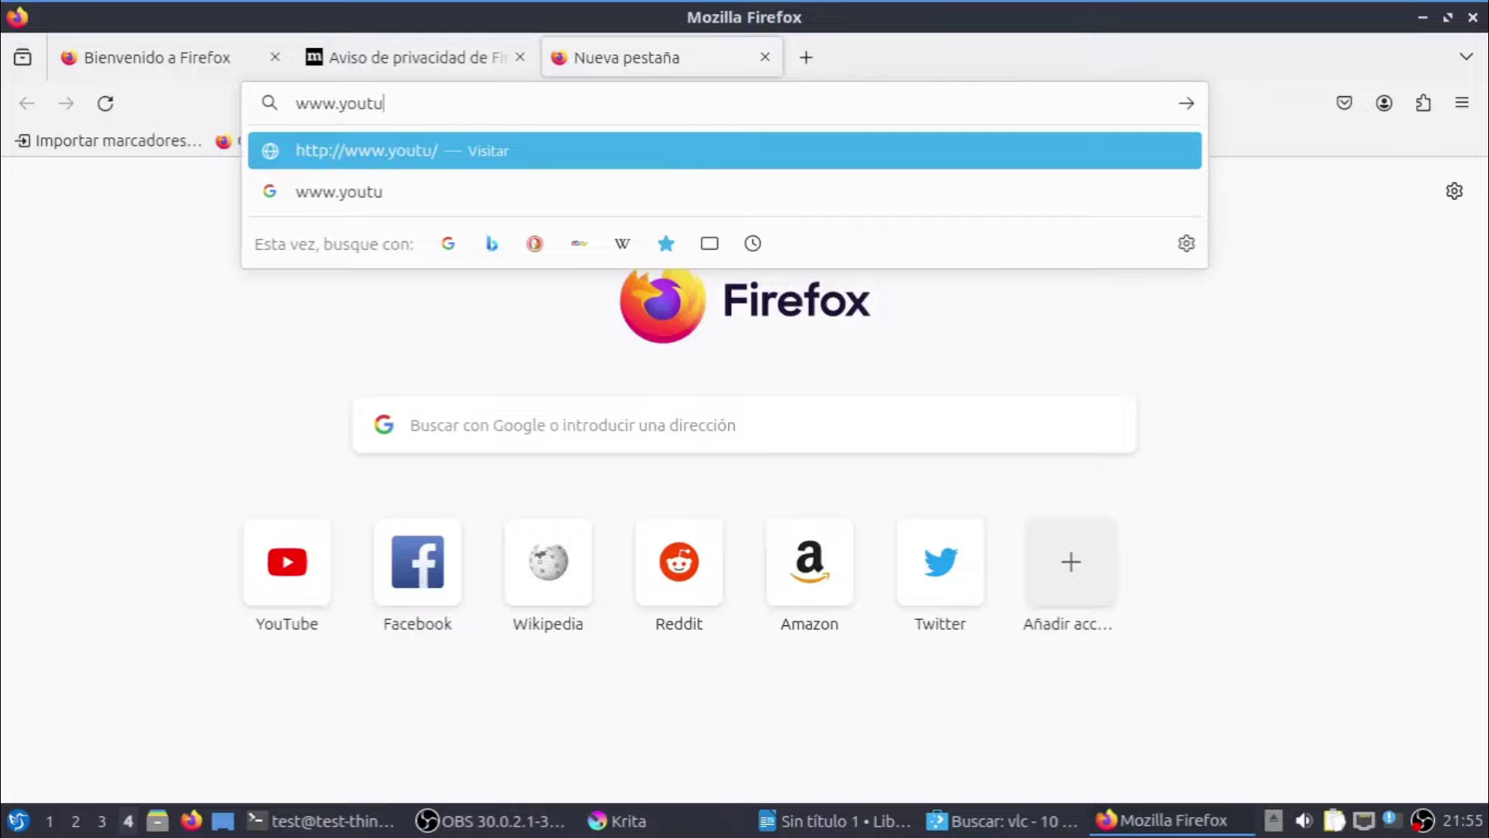
pyautogui.write('be')
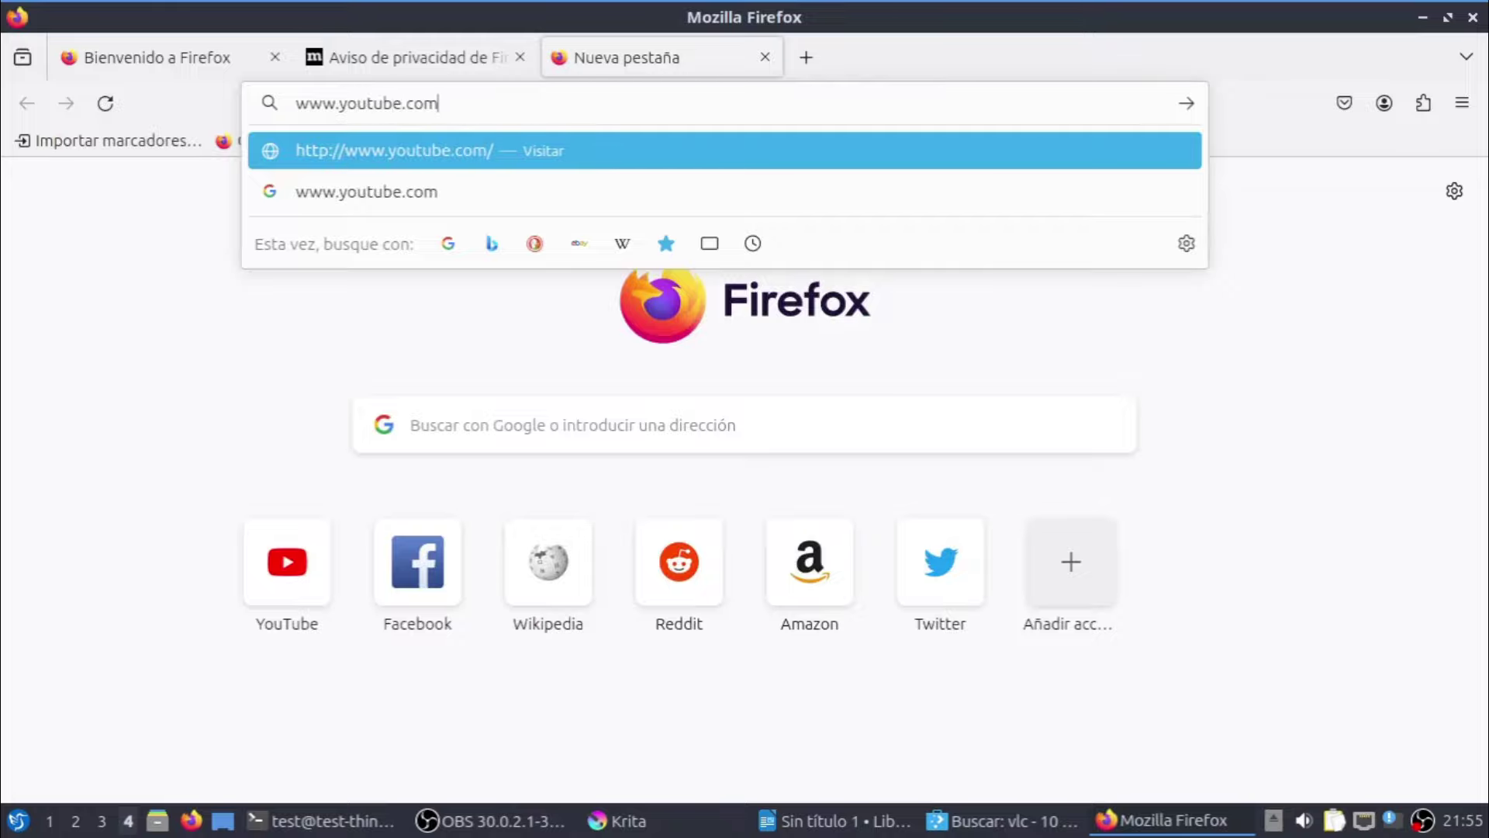
pyautogui.write('.com')
pyautogui.press('Return')
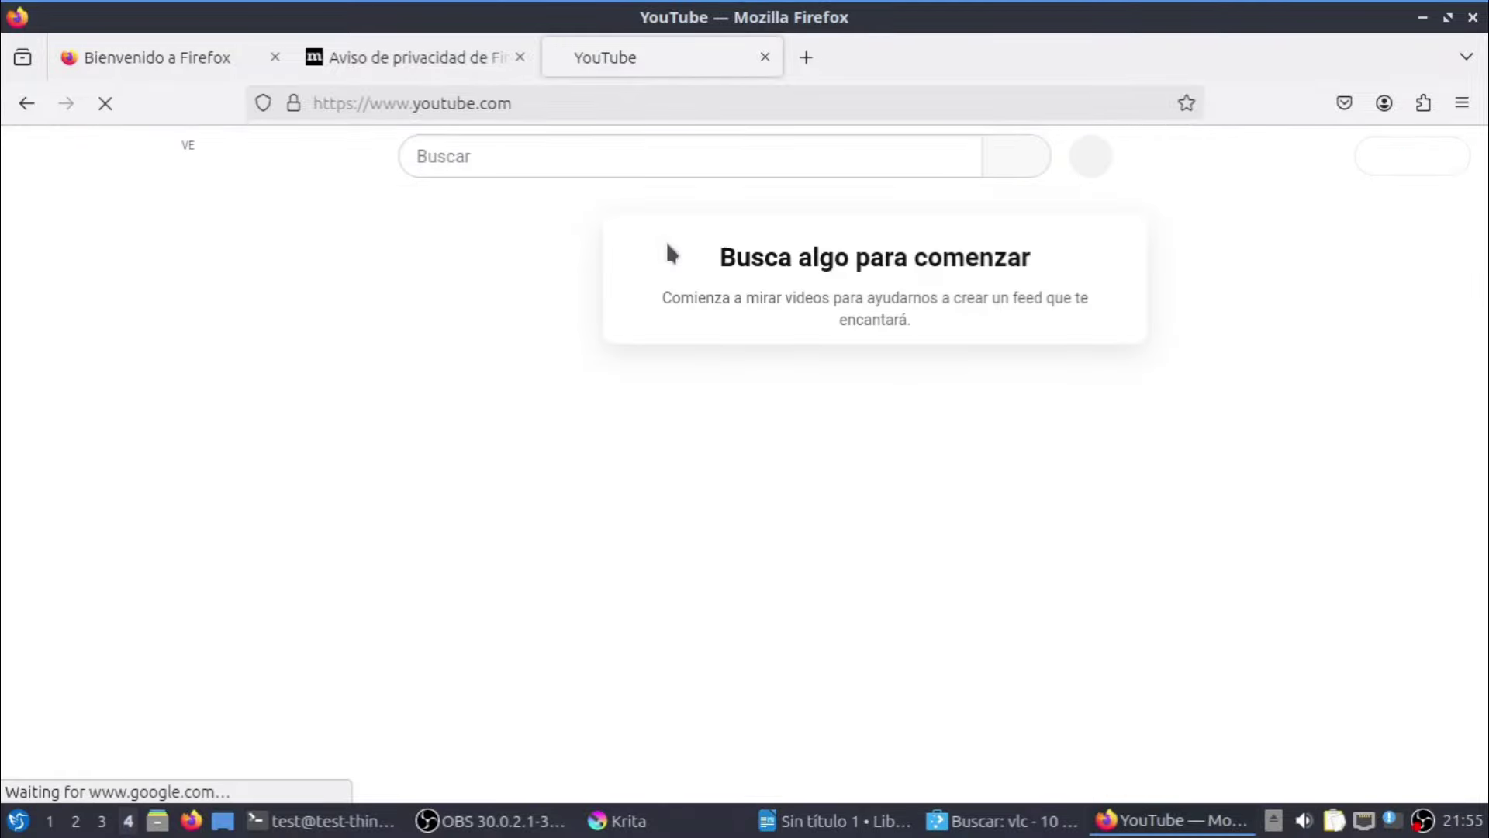
# Search YouTube for "maquinas linuxeras" and open the Máquinas Linuxeras channel
pyautogui.click(692, 154)
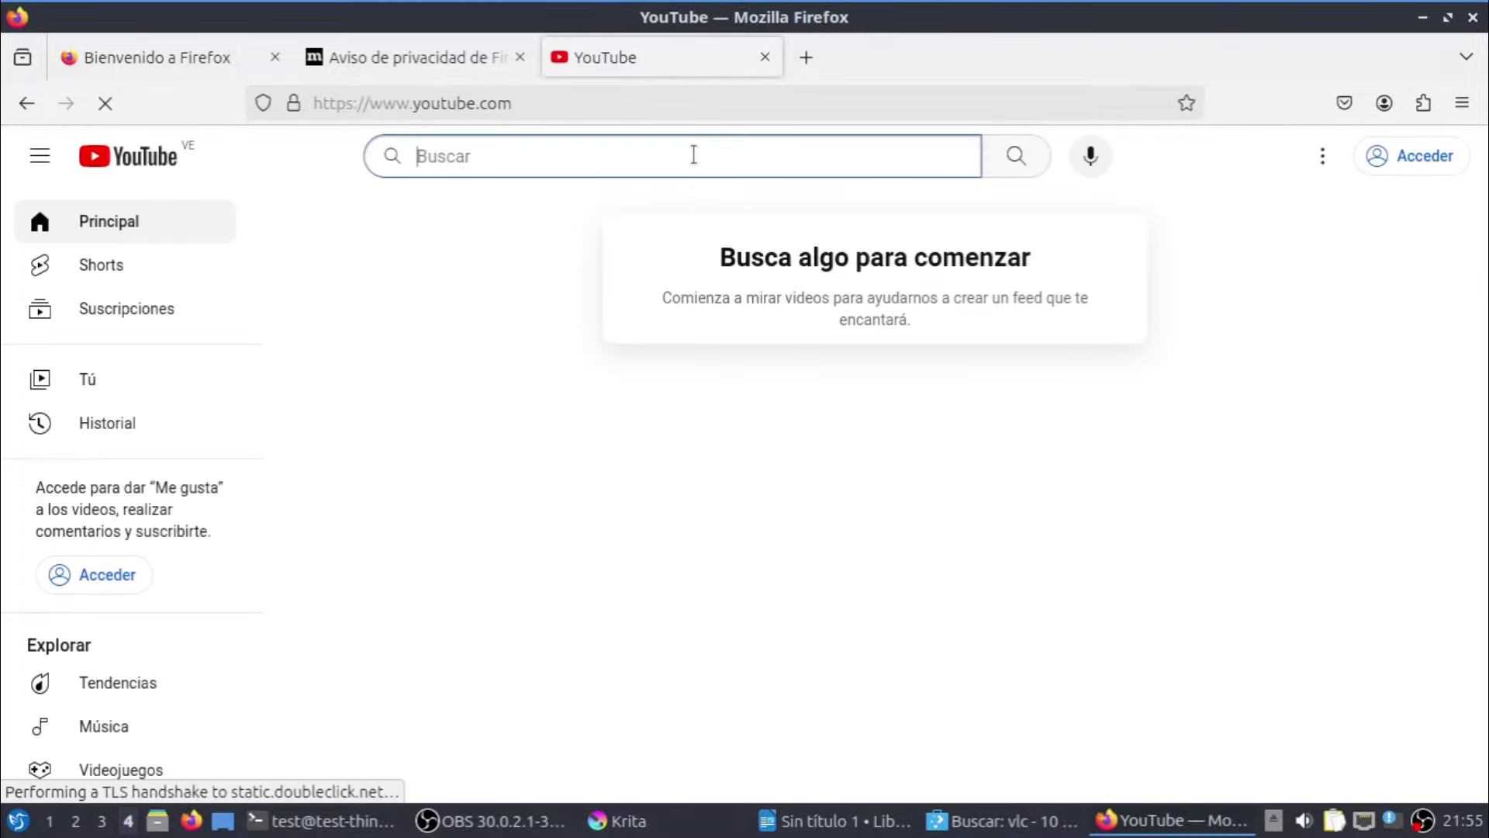
pyautogui.write('maquinas l')
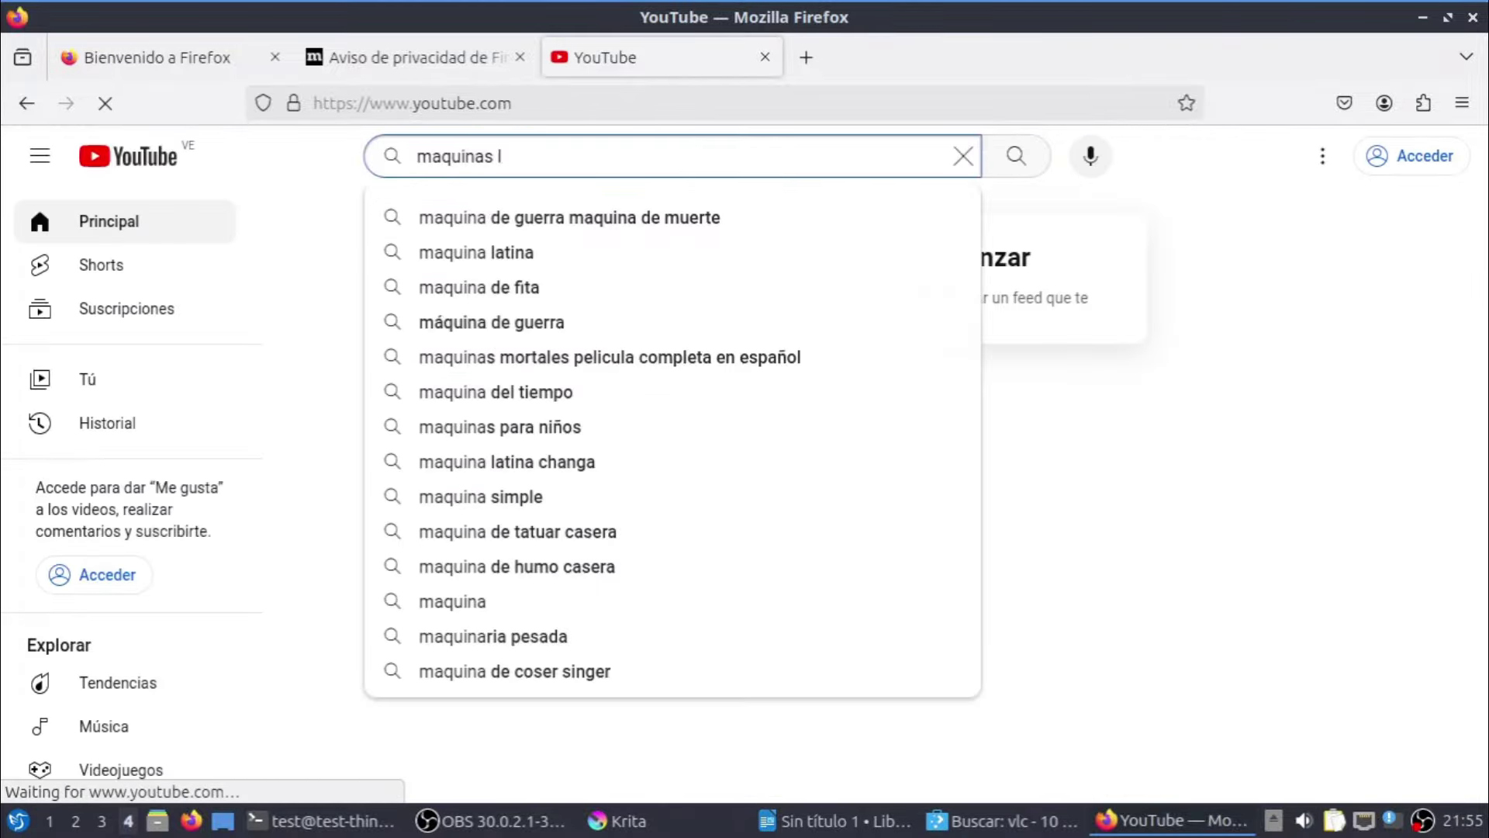
pyautogui.write('inuxeras')
pyautogui.press('Return')
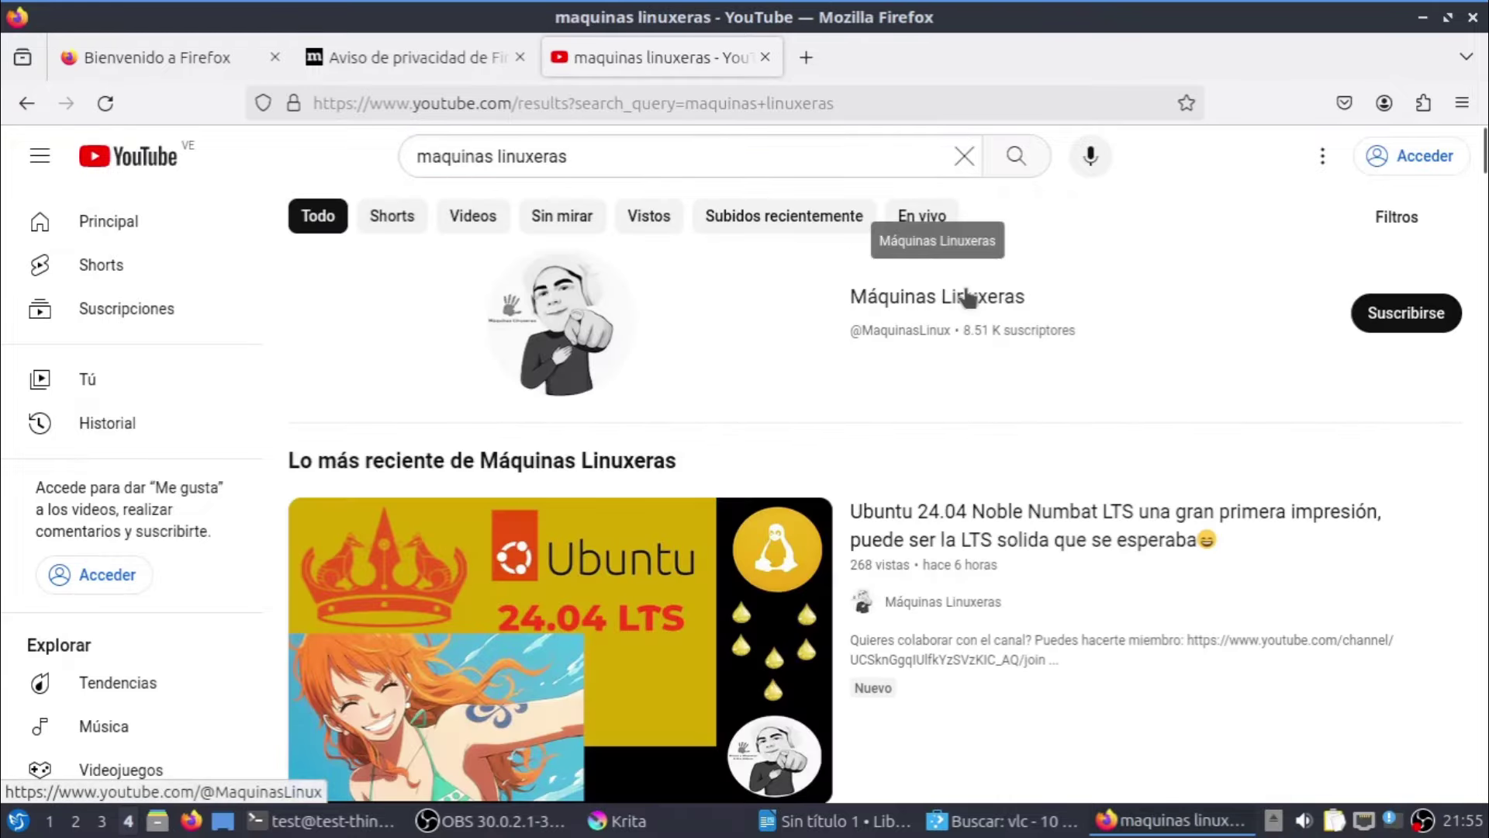
pyautogui.click(968, 297)
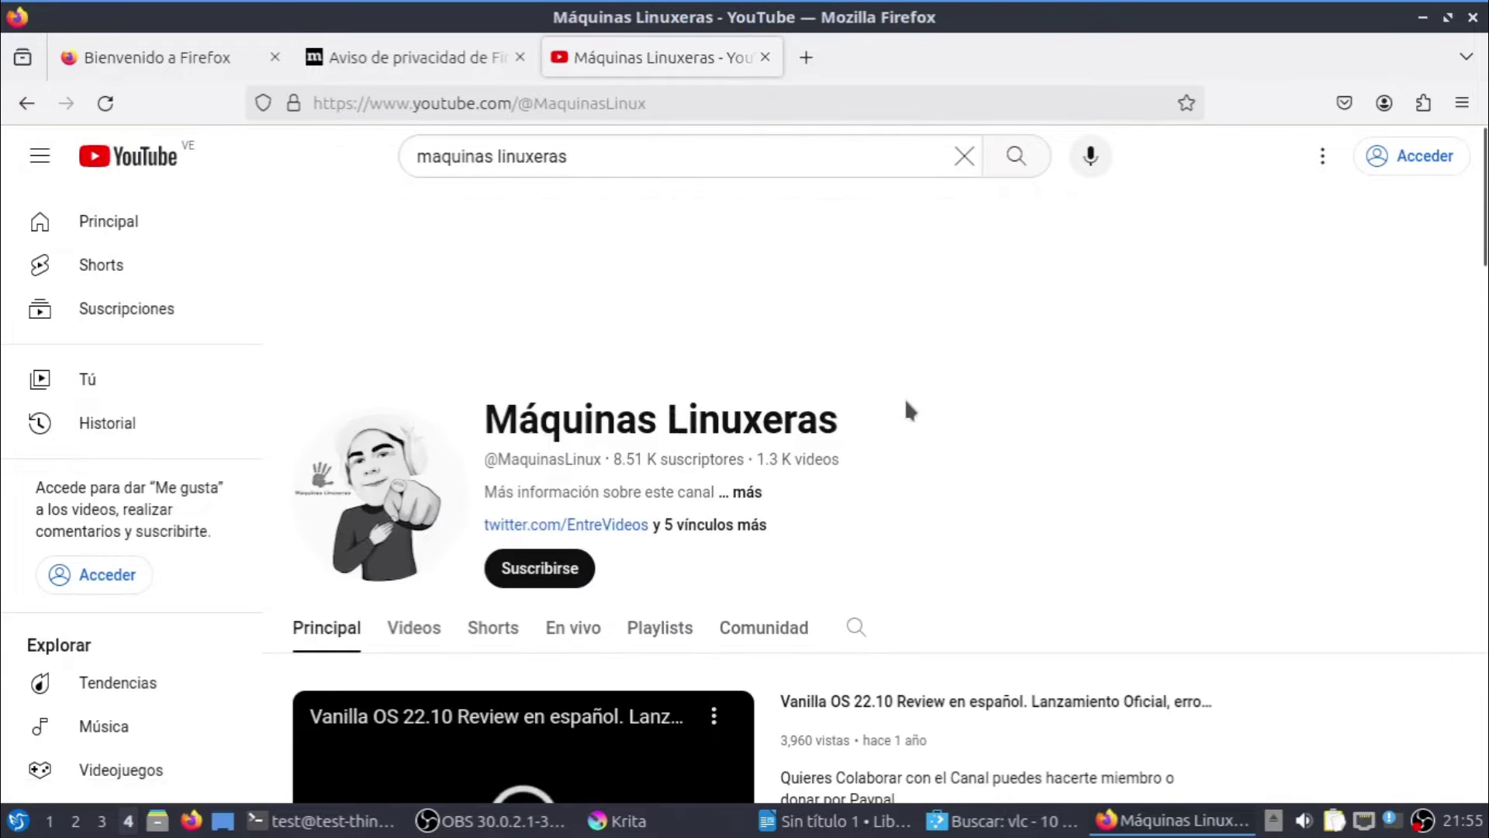
# Look over the channel's main page and browse the posts in its Comunidad section
pyautogui.scroll(-2, 908, 403)
pyautogui.scroll(-2, 904, 397)
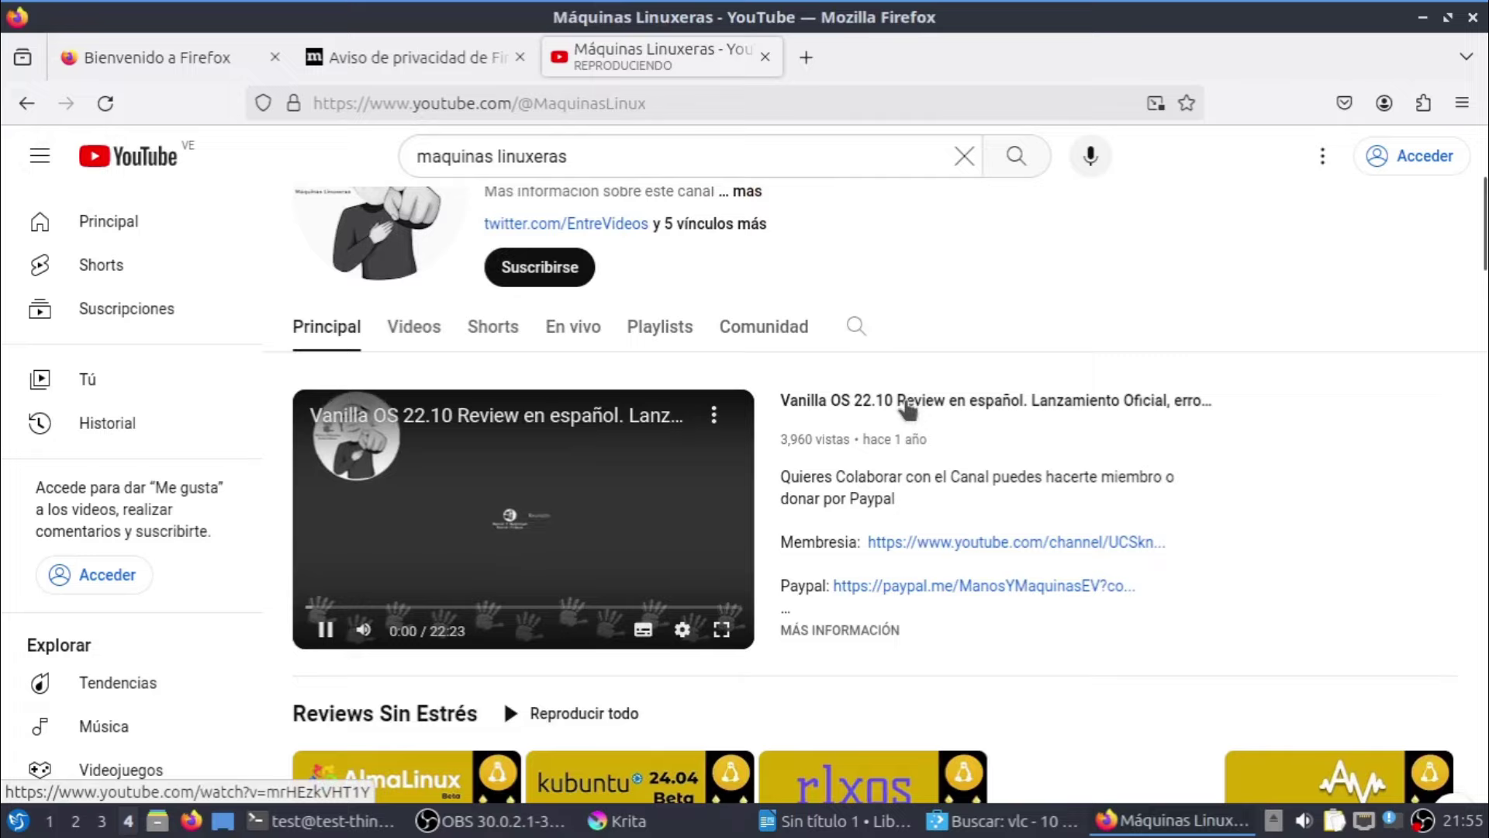
pyautogui.click(789, 341)
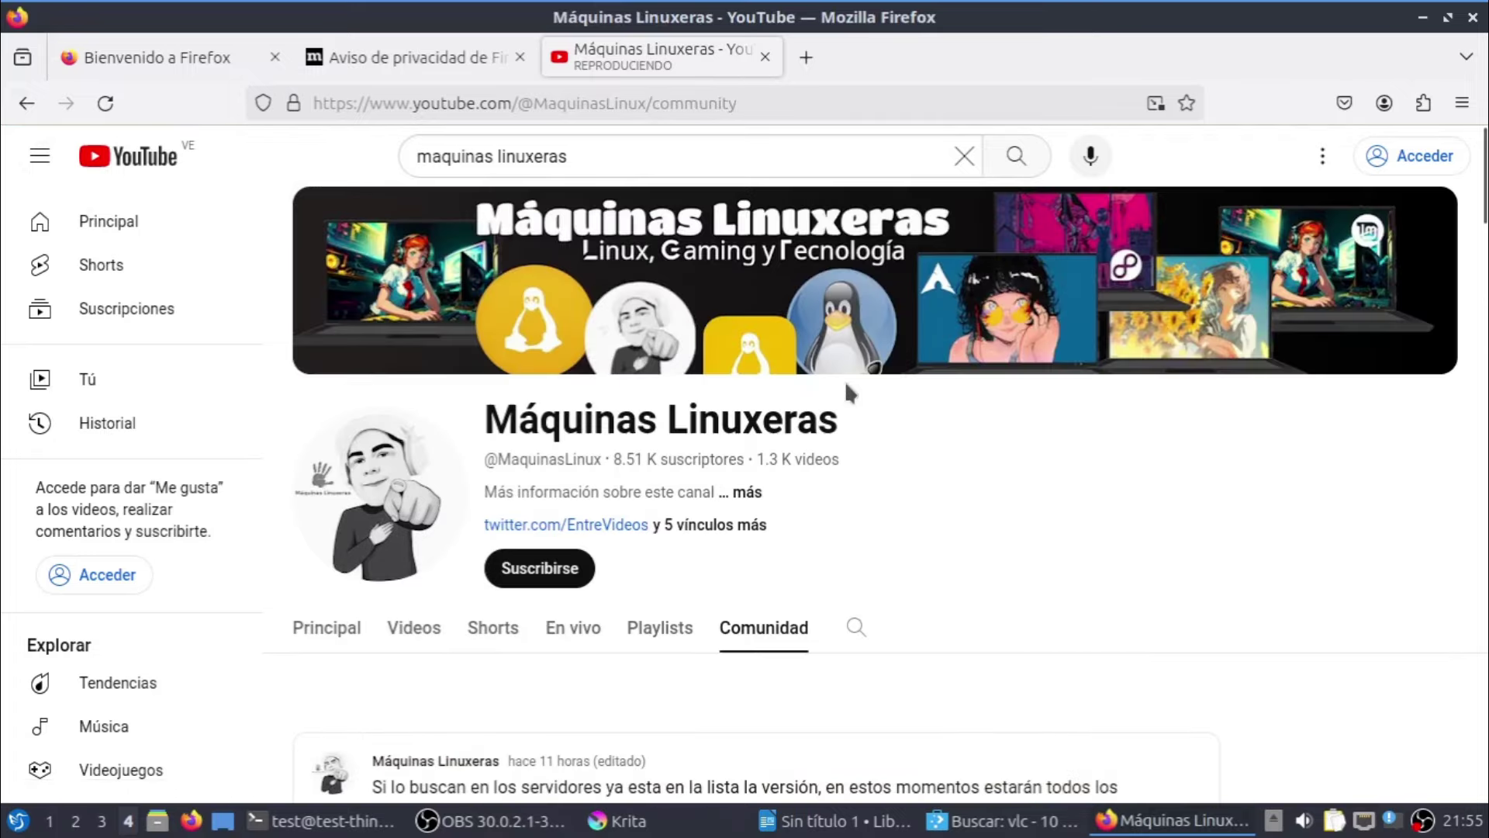
pyautogui.scroll(-2, 905, 562)
pyautogui.scroll(-15, 909, 572)
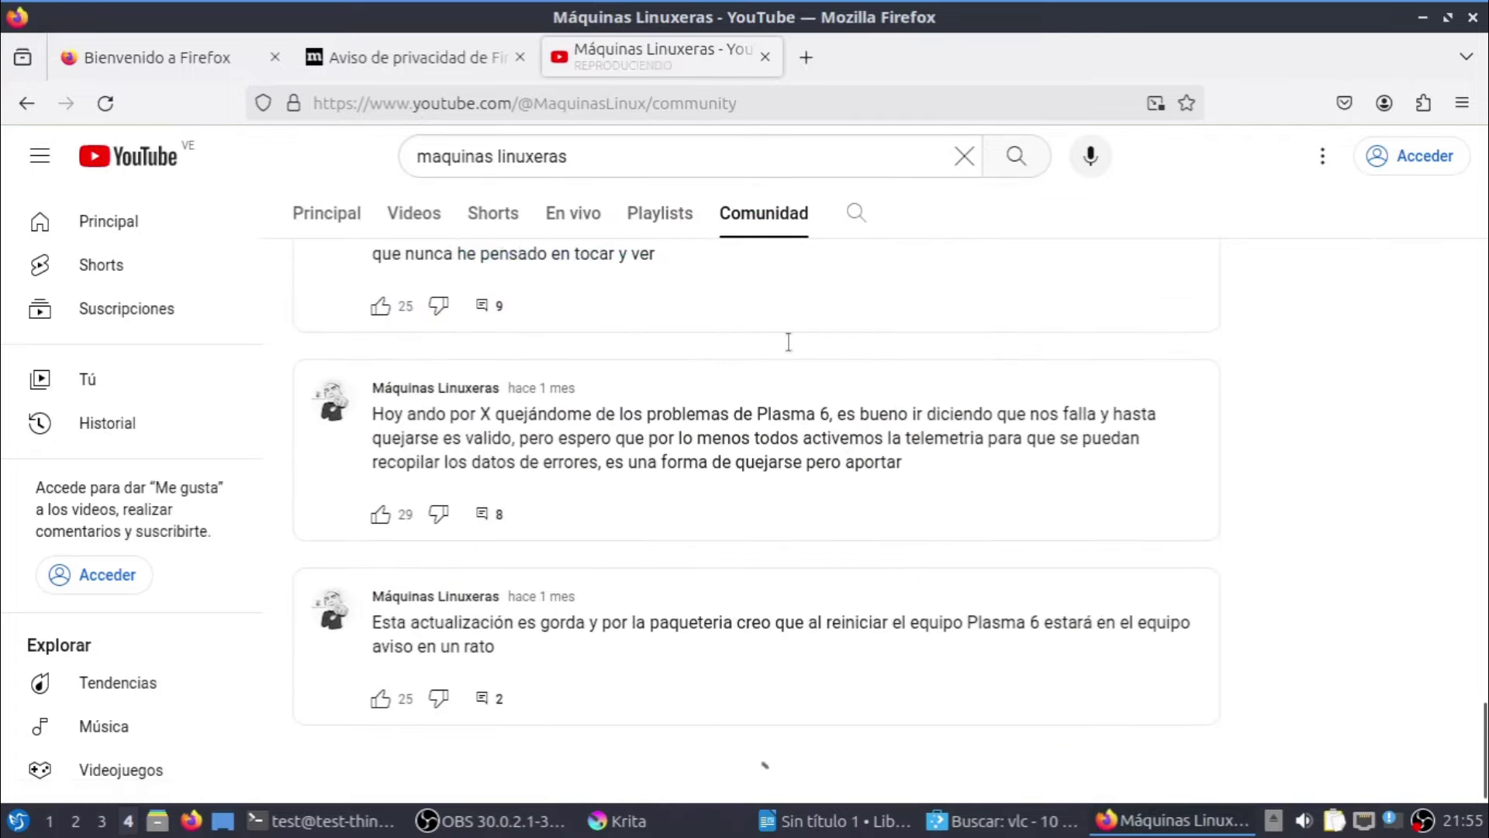
# Replace the YouTube search text with "blender open movie" and run the search
pyautogui.click(536, 157)
pyautogui.hotkey('ctrl', 'a')
pyautogui.write('ble')
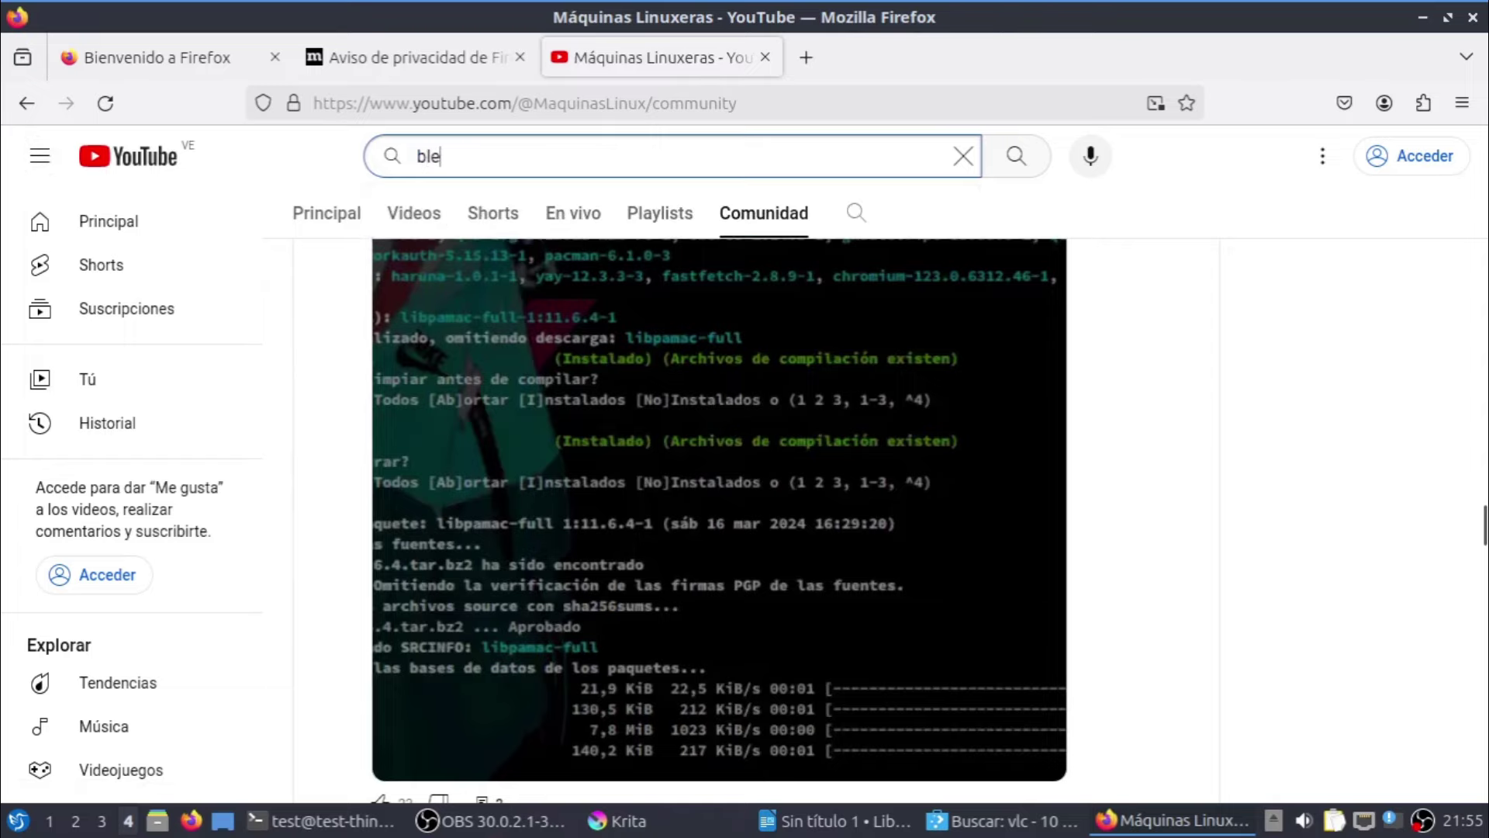
pyautogui.write('nder open movie')
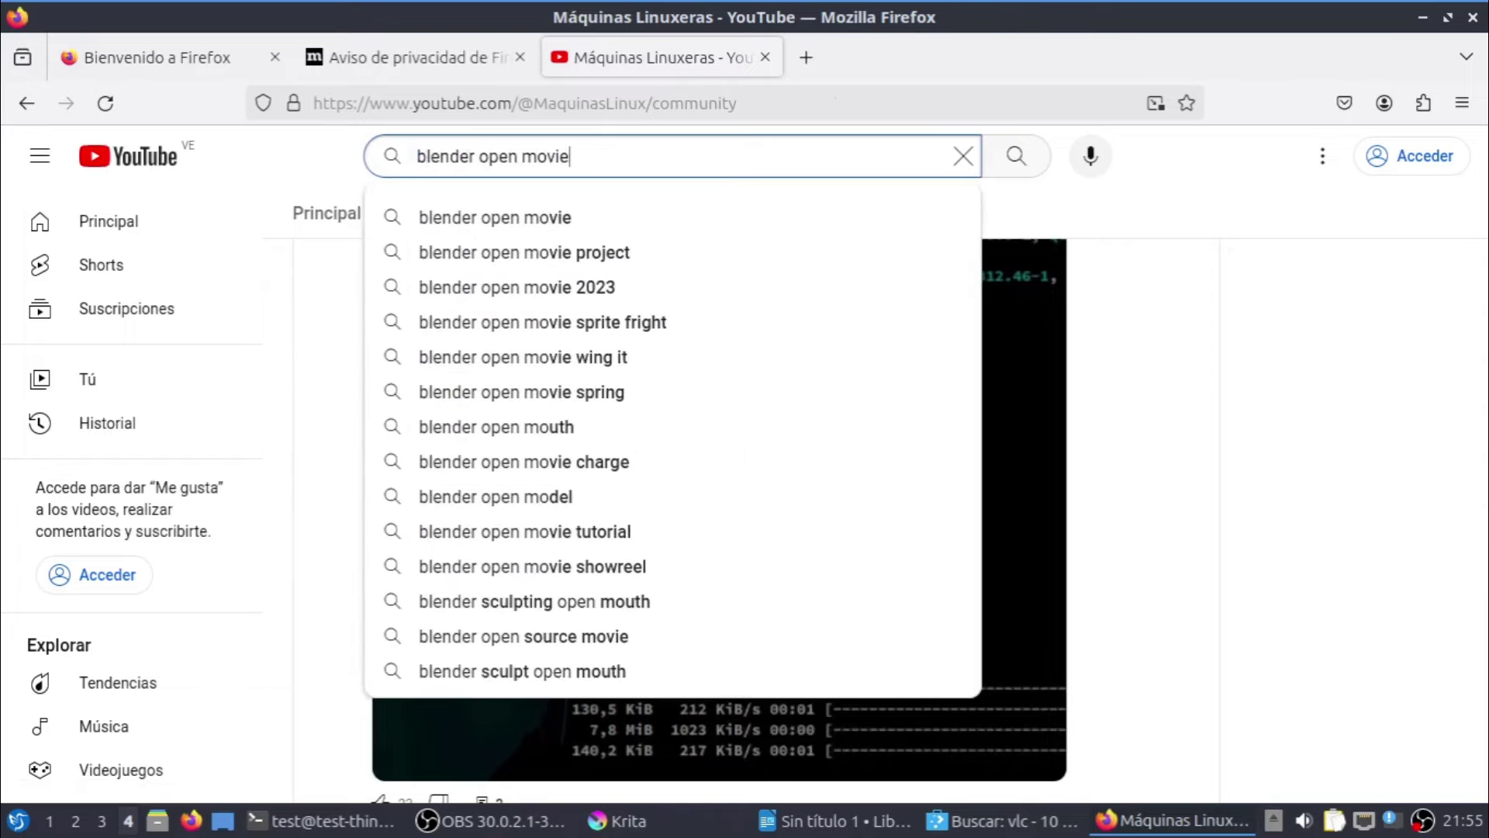
pyautogui.press('Return')
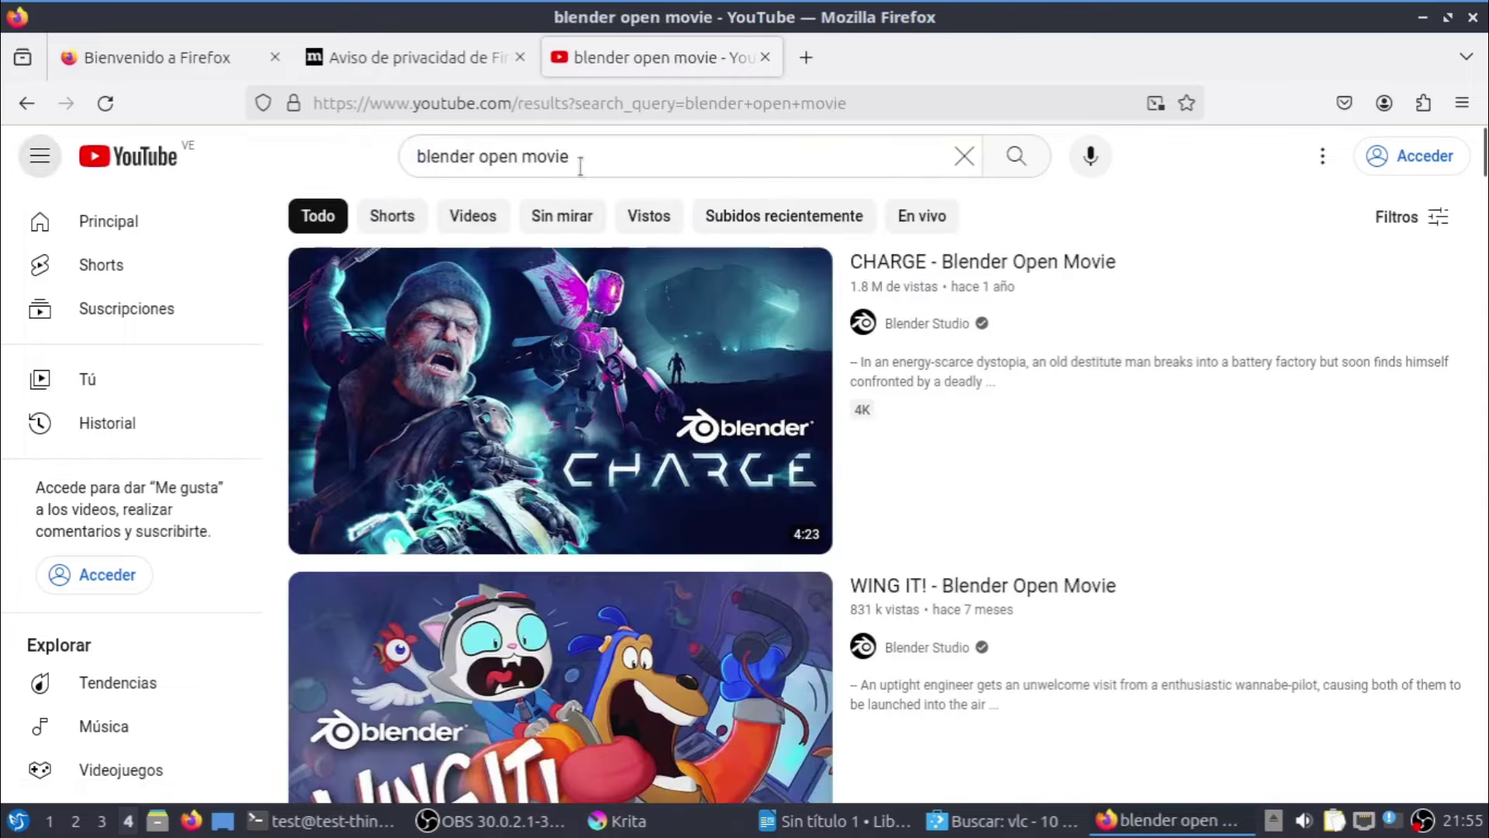